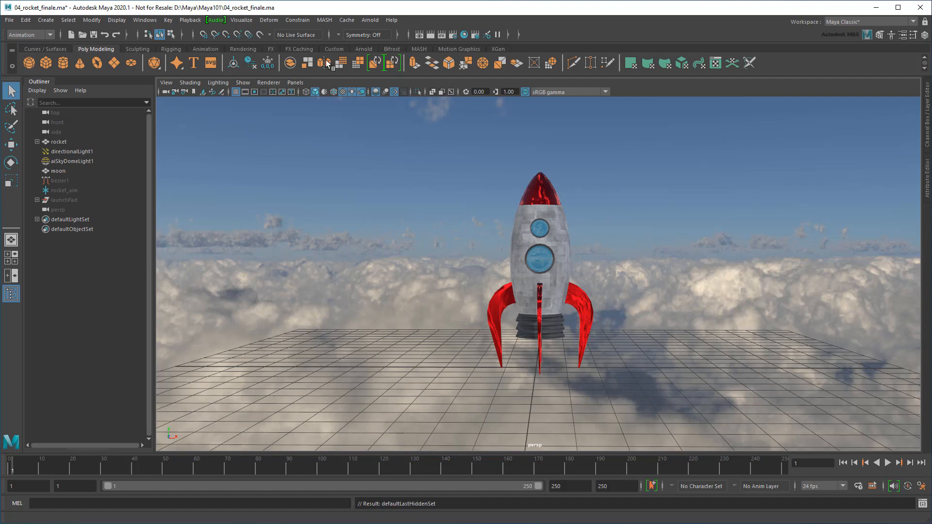
# Open the deformer list and dismiss it without adding a deformer
pyautogui.click(269, 20)
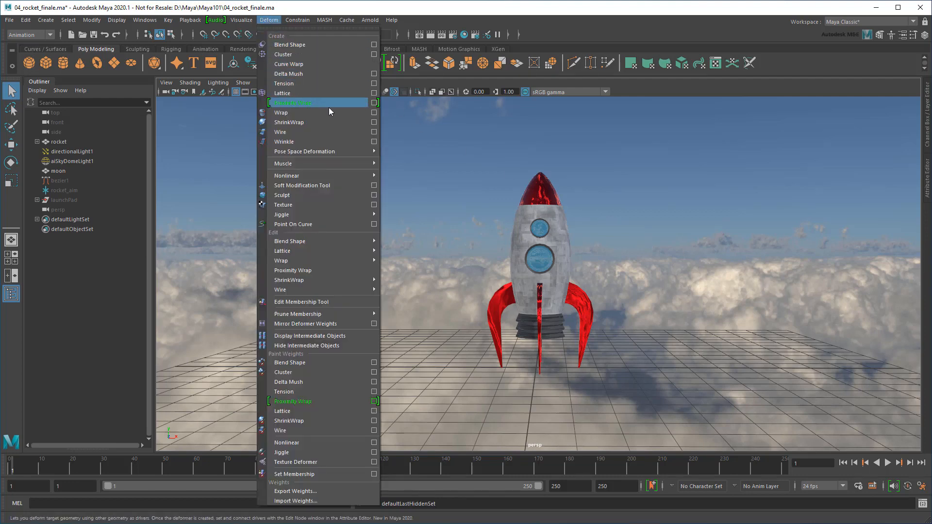
pyautogui.moveTo(340, 175)
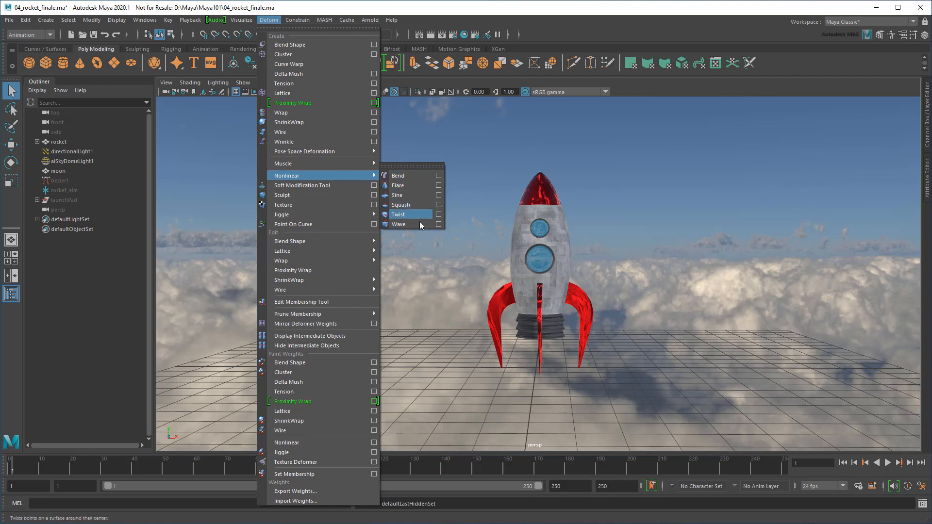
pyautogui.click(435, 252)
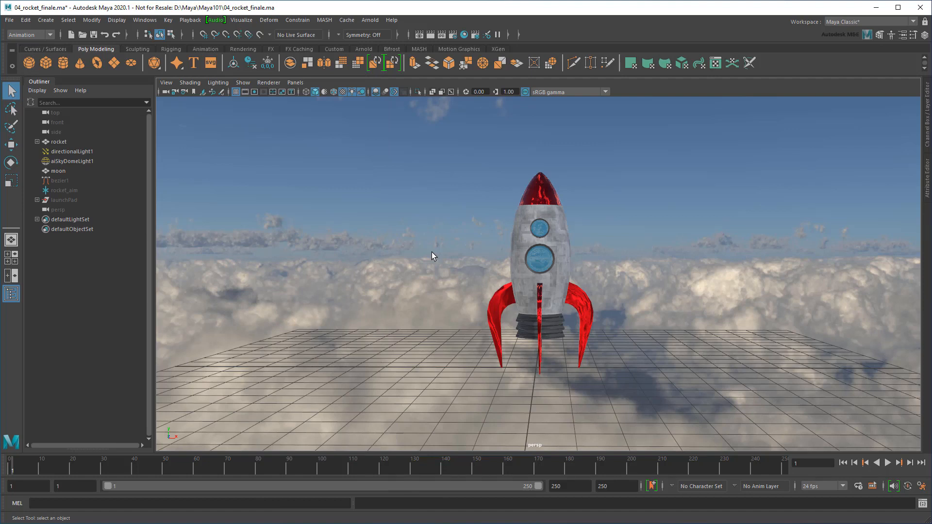
# Unhide all objects to reveal the launch pad, deselect, and frame the pad and rocket
pyautogui.hotkey('ctrl', 'shift', 'h')
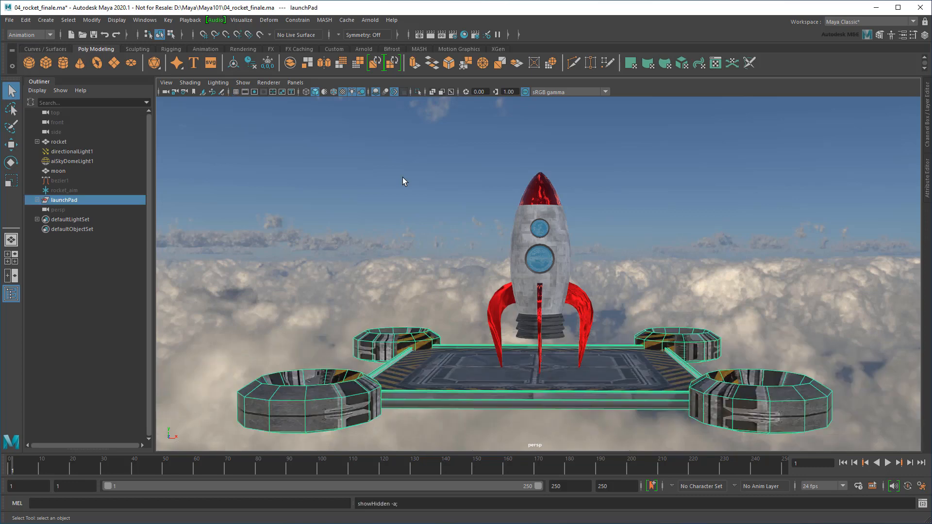
pyautogui.click(403, 178)
pyautogui.keyDown('alt'); pyautogui.moveTo(427, 220); pyautogui.dragTo(419, 237); pyautogui.keyUp('alt')
pyautogui.keyDown('alt'); pyautogui.moveTo(419, 237); pyautogui.dragTo(421, 201, button='middle'); pyautogui.keyUp('alt')
pyautogui.keyDown('alt'); pyautogui.moveTo(422, 218); pyautogui.dragTo(406, 230); pyautogui.keyUp('alt')
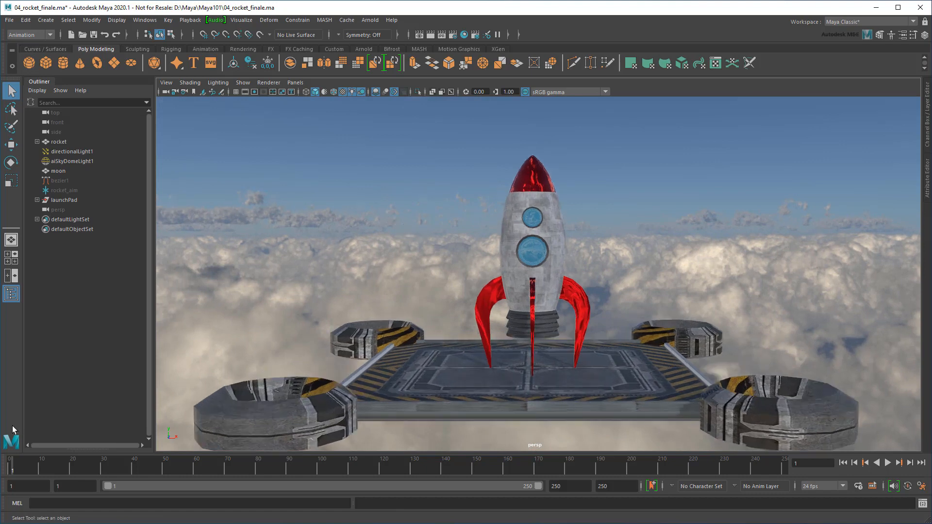
# Play the rocket's squash animation, then scrub back to frame 1
pyautogui.hotkey('alt', 'v')
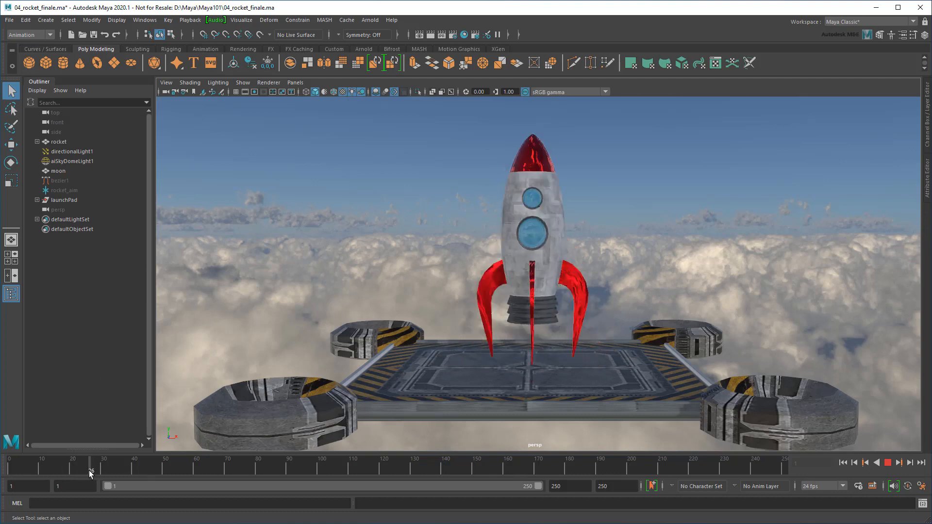
pyautogui.moveTo(83, 470); pyautogui.dragTo(64, 480)
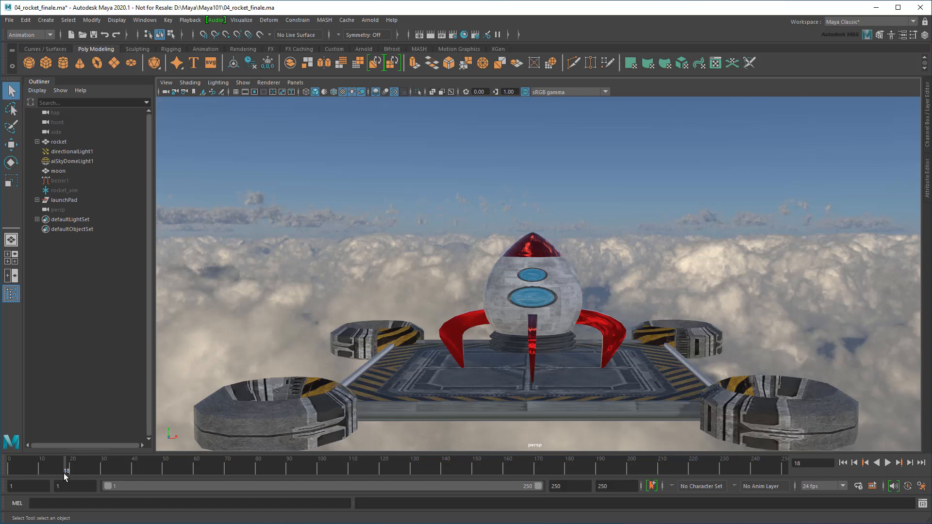
pyautogui.moveTo(61, 473); pyautogui.dragTo(11, 468)
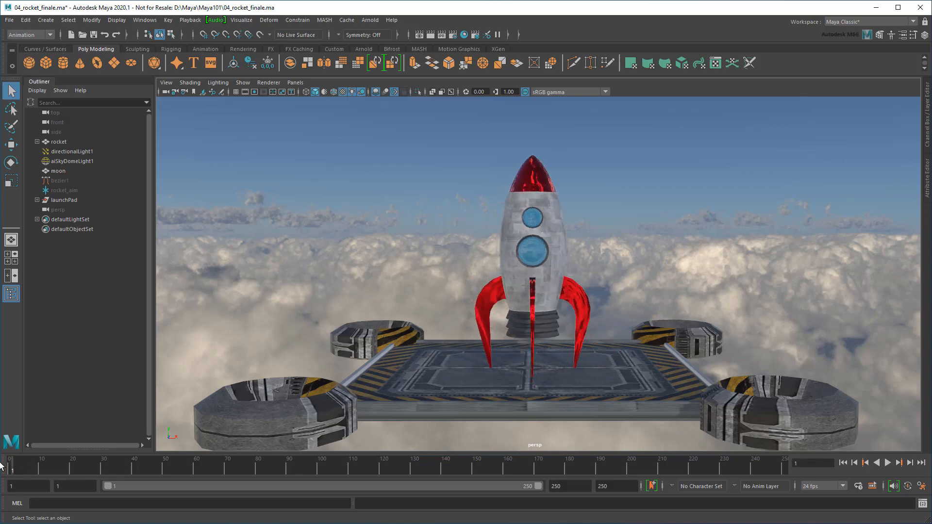
# Wrap the rocket in a lattice deformer
pyautogui.click(512, 261)
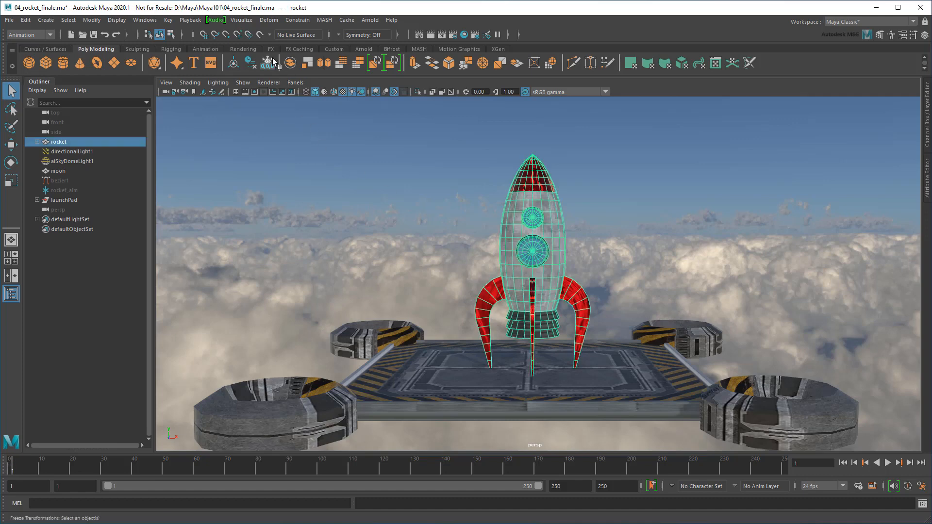
pyautogui.click(267, 20)
pyautogui.click(337, 92)
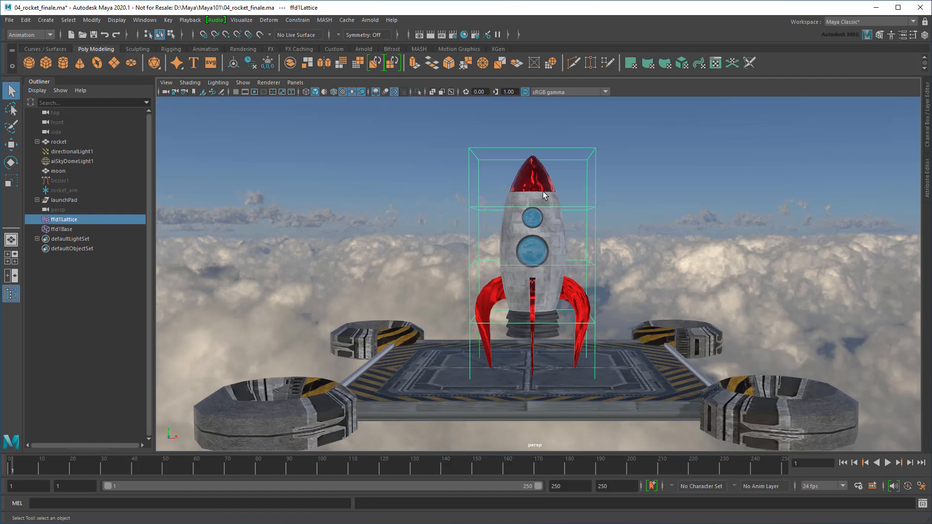
# Move the top, left and lower-right lattice points to bend and shear the rocket
pyautogui.moveTo(588, 191); pyautogui.dragTo(589, 165, button='right')
pyautogui.moveTo(588, 194); pyautogui.dragTo(691, 154)
pyautogui.press('w')
pyautogui.moveTo(444, 254); pyautogui.dragTo(486, 278)
pyautogui.moveTo(474, 263); pyautogui.dragTo(366, 306)
pyautogui.moveTo(576, 318); pyautogui.dragTo(683, 350)
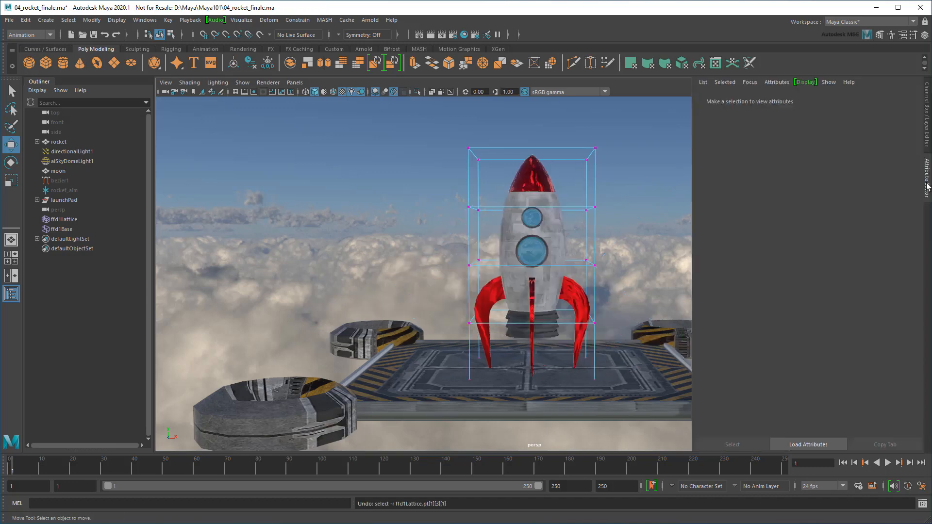
pyautogui.scroll(2, 596, 260)
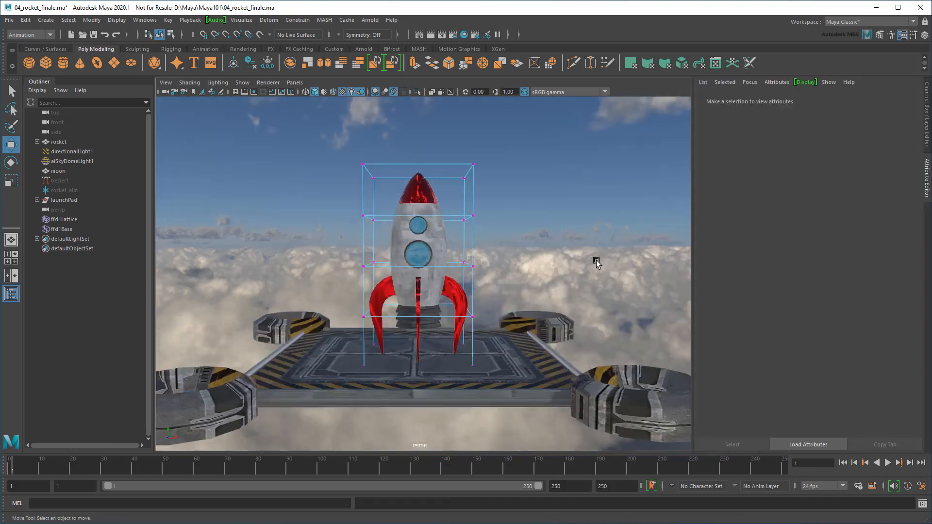
# Set ffd1LatticeShape's T Divisions to 2, test-bend the top points, then undo
pyautogui.click(485, 212)
pyautogui.click(761, 100)
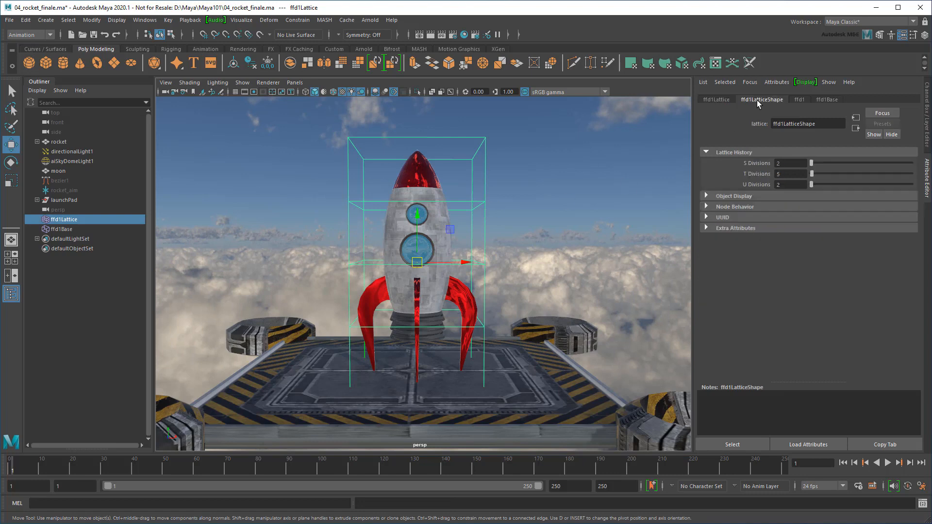
pyautogui.click(787, 174)
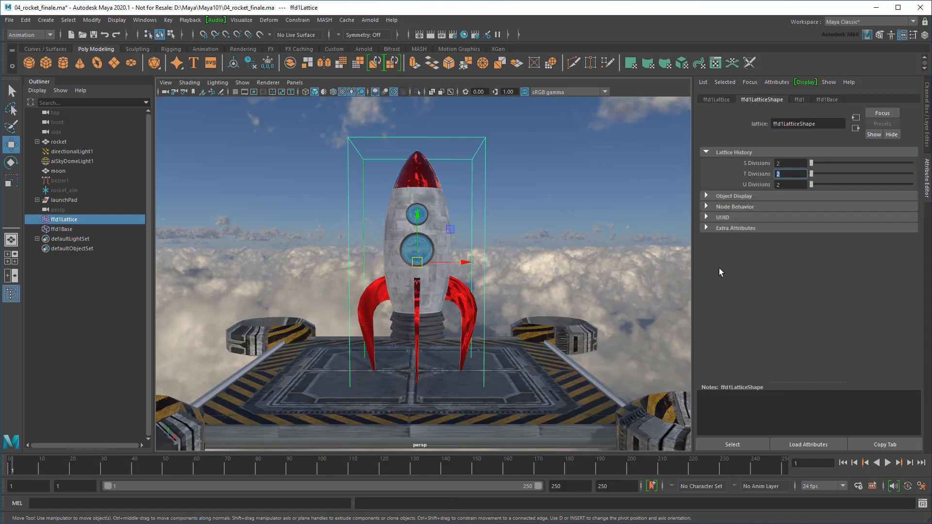
pyautogui.moveTo(484, 139); pyautogui.dragTo(487, 117, button='right')
pyautogui.moveTo(336, 124); pyautogui.dragTo(576, 234)
pyautogui.hotkey('ctrl', 'z')
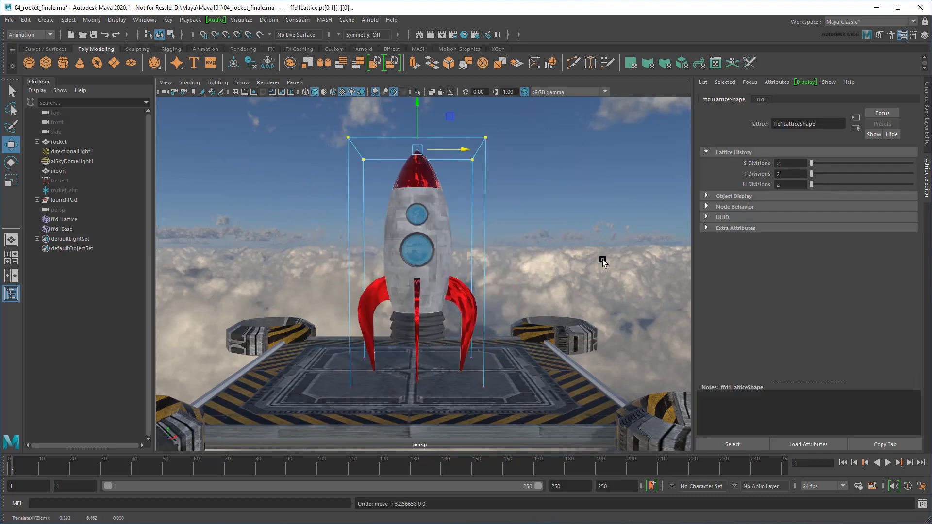
# Inspect the ffd1 deformer attributes and the lattice's display and node behavior sections
pyautogui.click(760, 99)
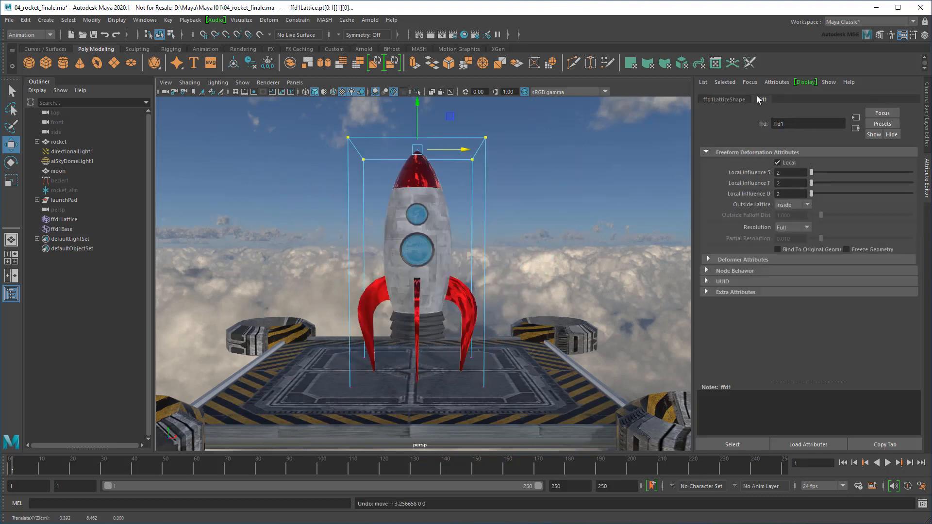
pyautogui.click(734, 261)
pyautogui.click(731, 260)
pyautogui.click(721, 100)
pyautogui.click(729, 196)
pyautogui.click(730, 198)
pyautogui.click(732, 208)
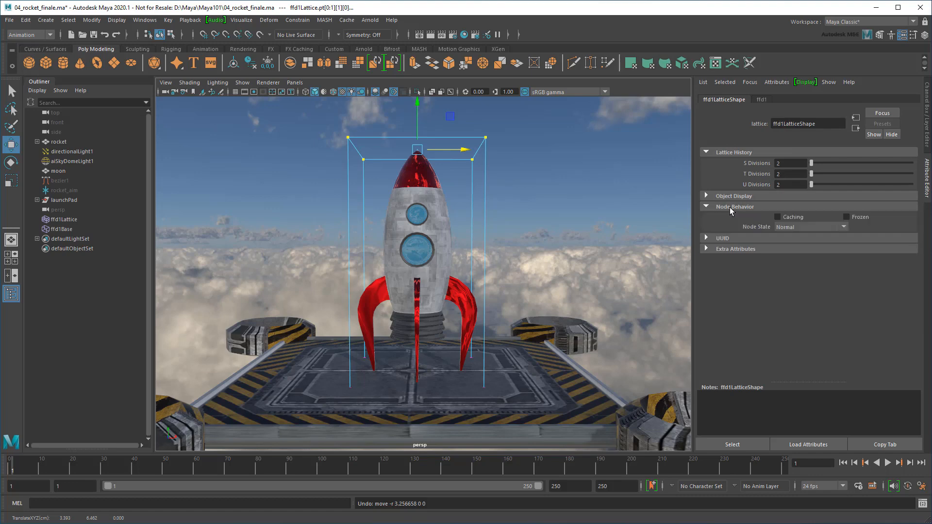
pyautogui.click(730, 208)
# Show the lattice's values in the Channel Box and return to the selection tool
pyautogui.click(927, 130)
pyautogui.scroll(-3, 606, 232)
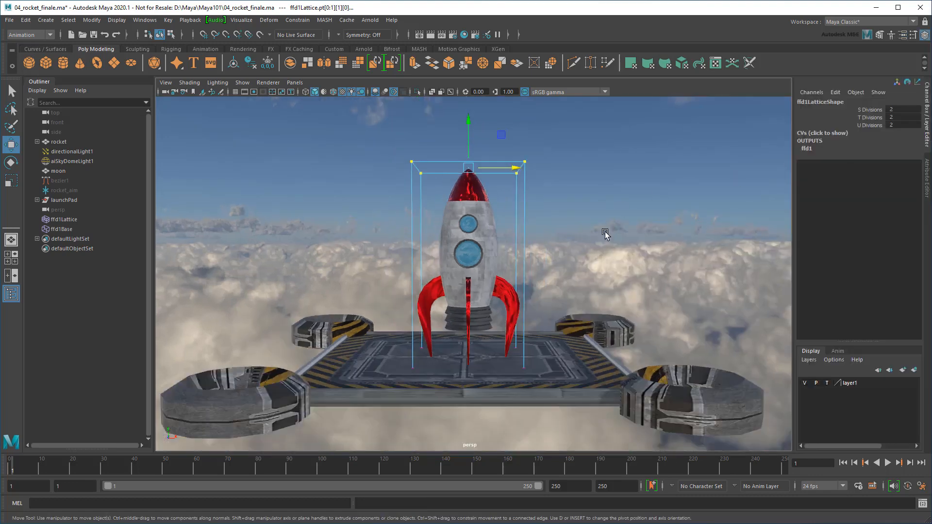
pyautogui.press('q')
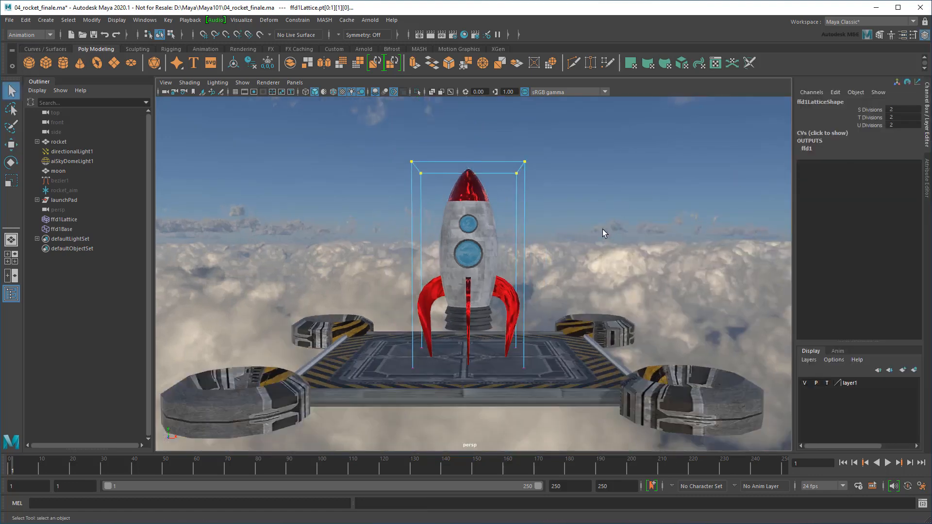
pyautogui.click(268, 20)
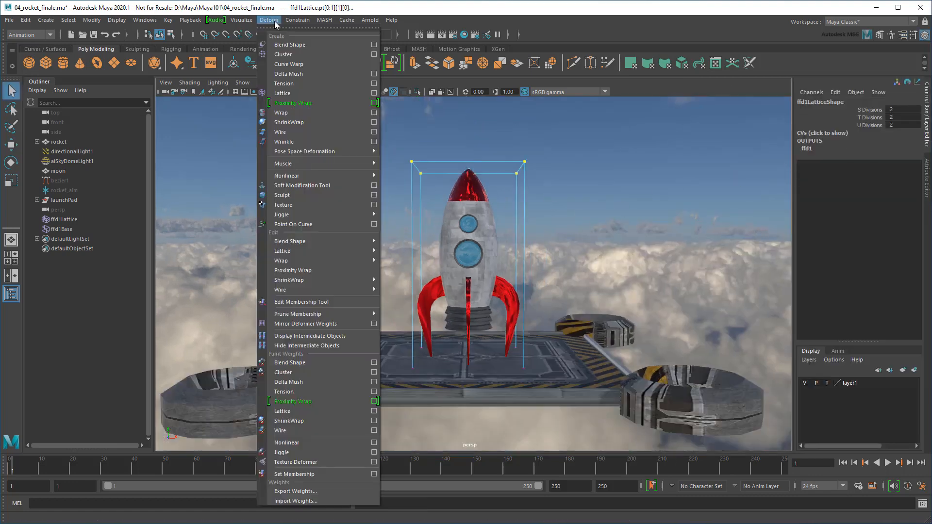
# Create a cluster from the top lattice points and frame the rocket's nose
pyautogui.click(304, 54)
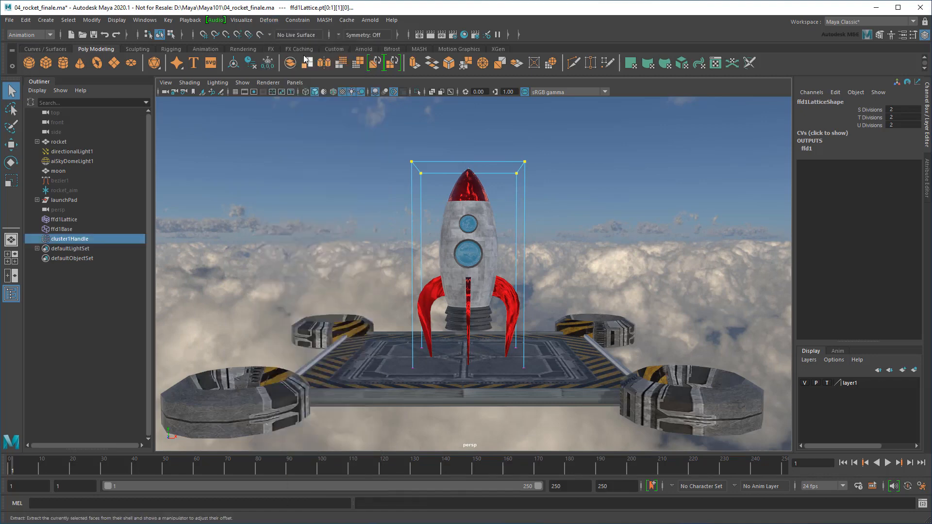
pyautogui.keyDown('alt'); pyautogui.moveTo(409, 228); pyautogui.dragTo(479, 223, button='right'); pyautogui.keyUp('alt')
pyautogui.keyDown('alt'); pyautogui.moveTo(479, 223); pyautogui.dragTo(470, 358, button='middle'); pyautogui.keyUp('alt')
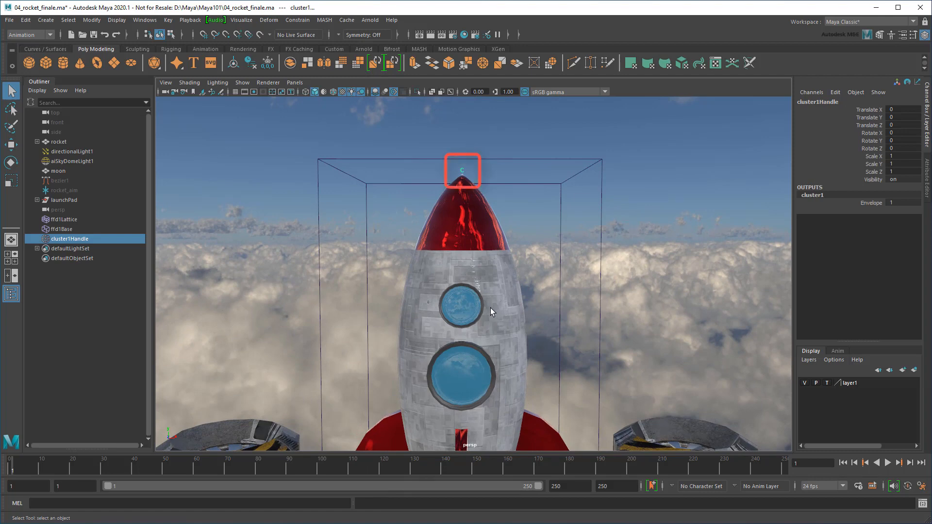
pyautogui.keyDown('alt'); pyautogui.moveTo(569, 242); pyautogui.dragTo(578, 394); pyautogui.keyUp('alt')
pyautogui.keyDown('alt'); pyautogui.moveTo(613, 253); pyautogui.dragTo(614, 281, button='middle'); pyautogui.keyUp('alt')
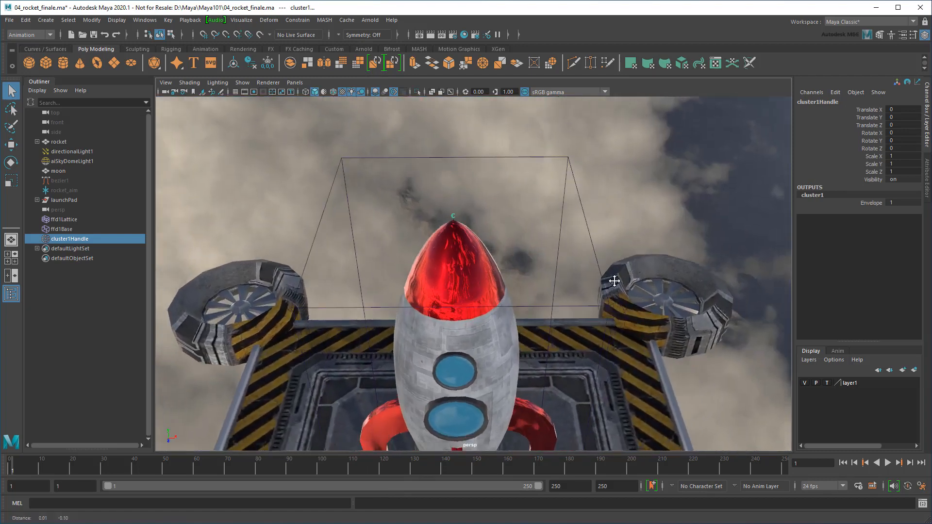
pyautogui.keyDown('alt'); pyautogui.moveTo(614, 282); pyautogui.dragTo(465, 253, button='right'); pyautogui.keyUp('alt')
# Open cluster1Handle's attributes, test-move the handle to deform the nose, then undo
pyautogui.hotkey('ctrl', 'a')
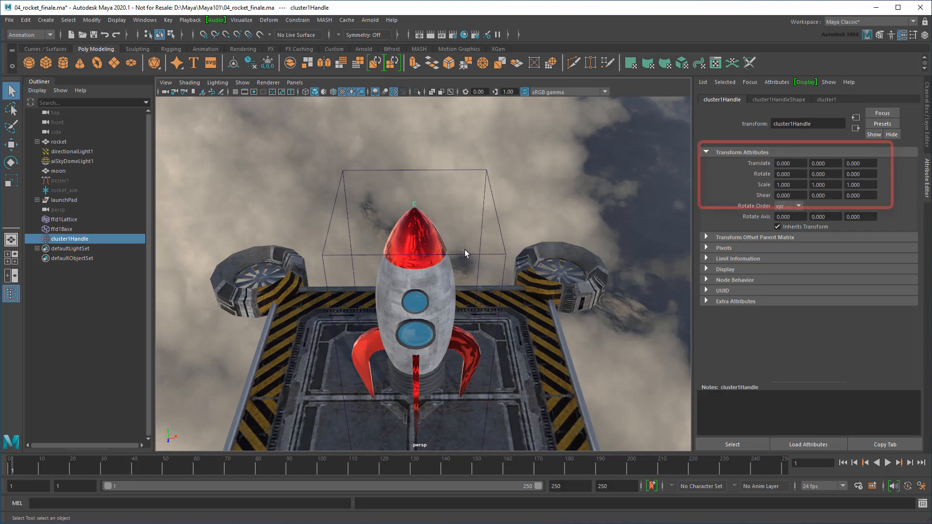
pyautogui.press('w')
pyautogui.moveTo(470, 207)
pyautogui.mouseDown(button='middle')
pyautogui.moveTo(426, 215)
pyautogui.moveTo(454, 217)
pyautogui.moveTo(470, 202)
pyautogui.moveTo(431, 219)
pyautogui.moveTo(415, 241)
pyautogui.moveTo(421, 250)
pyautogui.mouseUp(button='middle')
pyautogui.hotkey('ctrl', 'z')
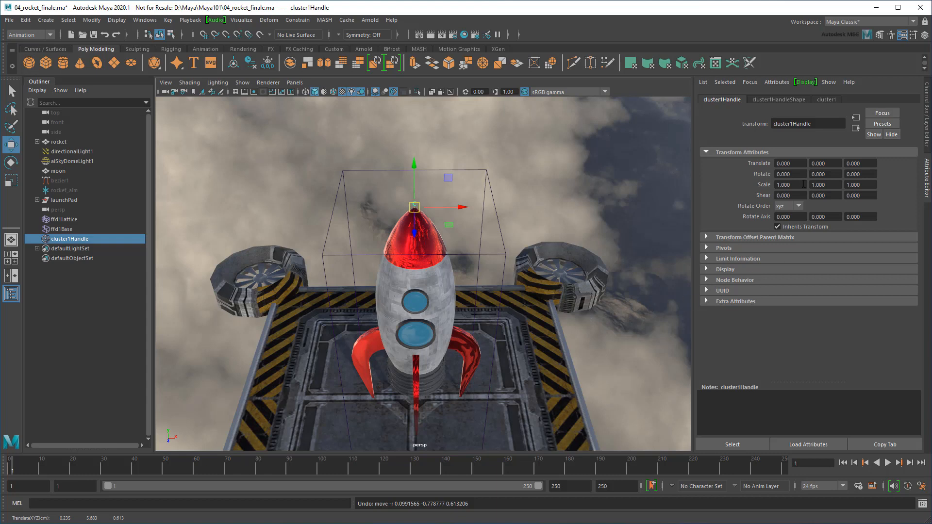
# Drive cluster1Handle's Translate X with =rand(-0.45, 0.45) and scrub to see the jitter
pyautogui.click(799, 164)
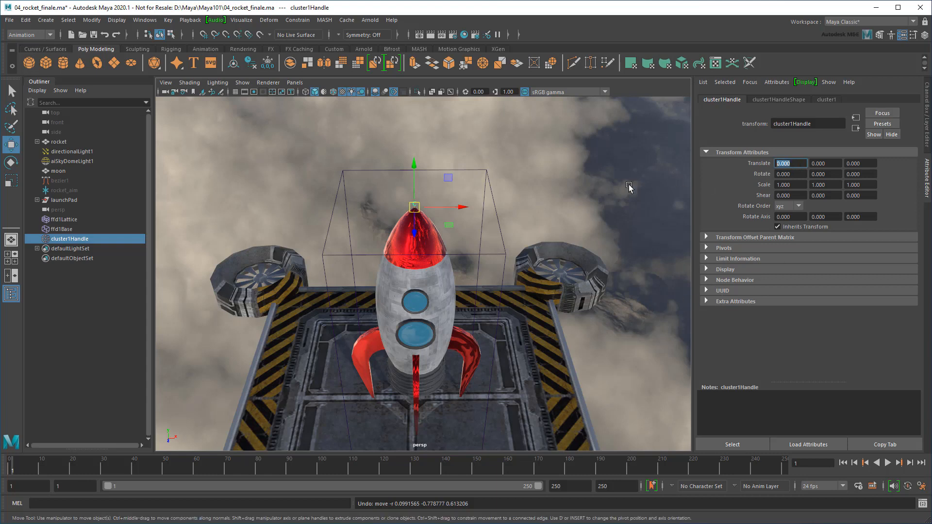
pyautogui.write('=')
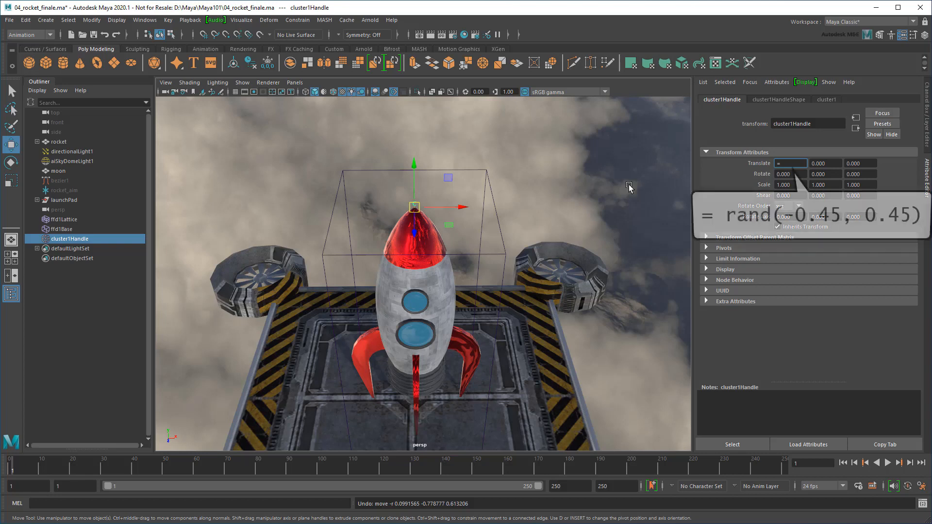
pyautogui.write('(-0.45')
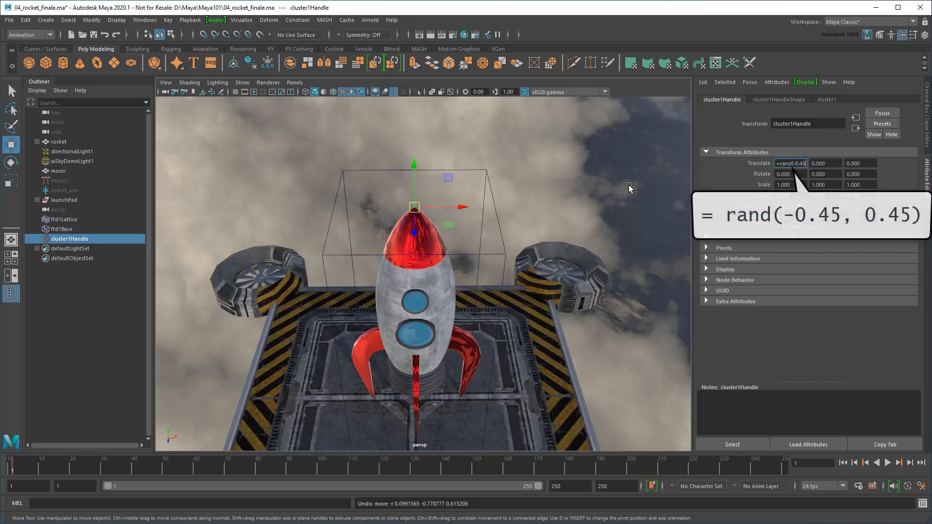
pyautogui.write(', 0.45)')
pyautogui.press('Return')
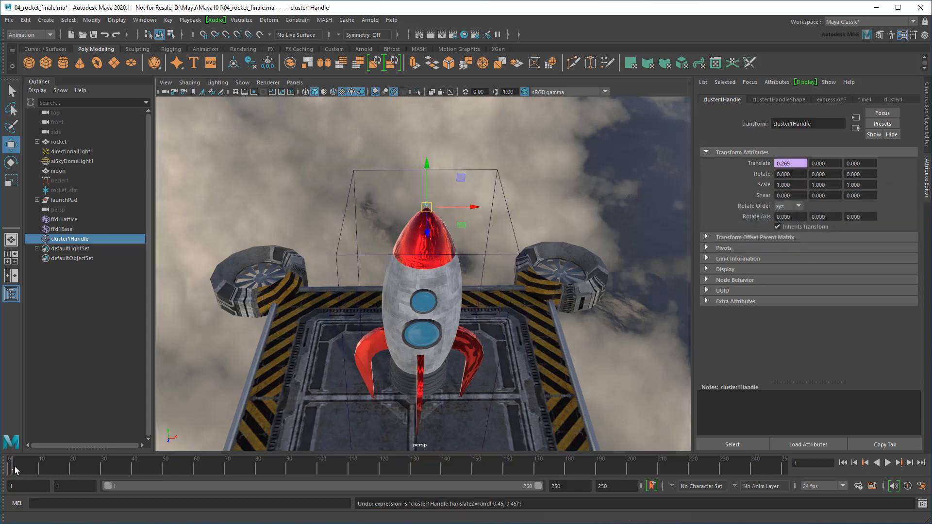
pyautogui.moveTo(14, 467)
pyautogui.mouseDown()
pyautogui.moveTo(55, 467)
pyautogui.moveTo(9, 477)
pyautogui.mouseUp()
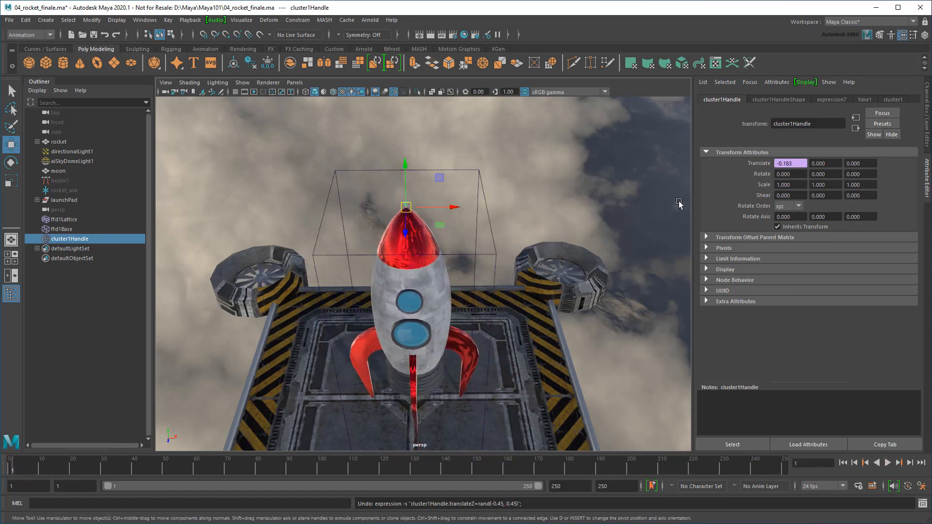
# Give Translate Z the same =rand(-0.45, 0.45) expression, preview playback, and return to frame 1
pyautogui.click(869, 163)
pyautogui.write('=rand(-0.4')
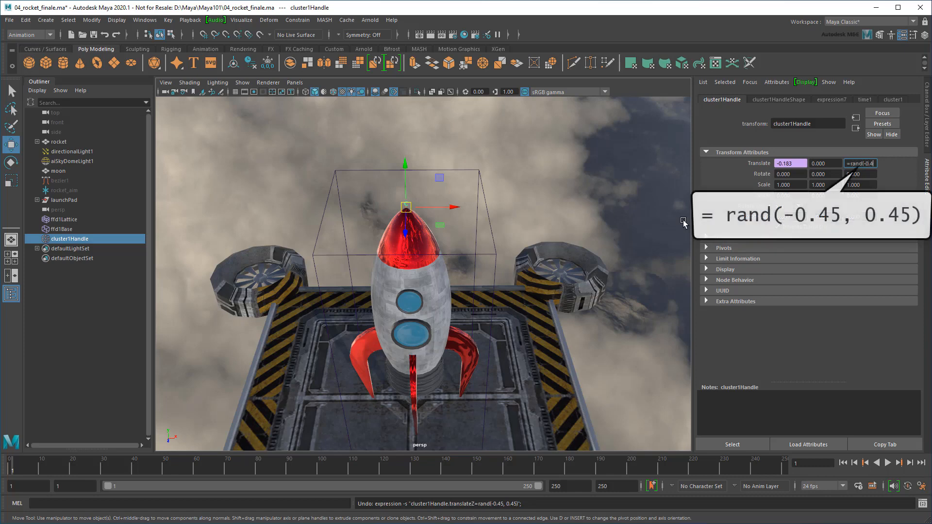
pyautogui.write('5, 0.45)')
pyautogui.press('Return')
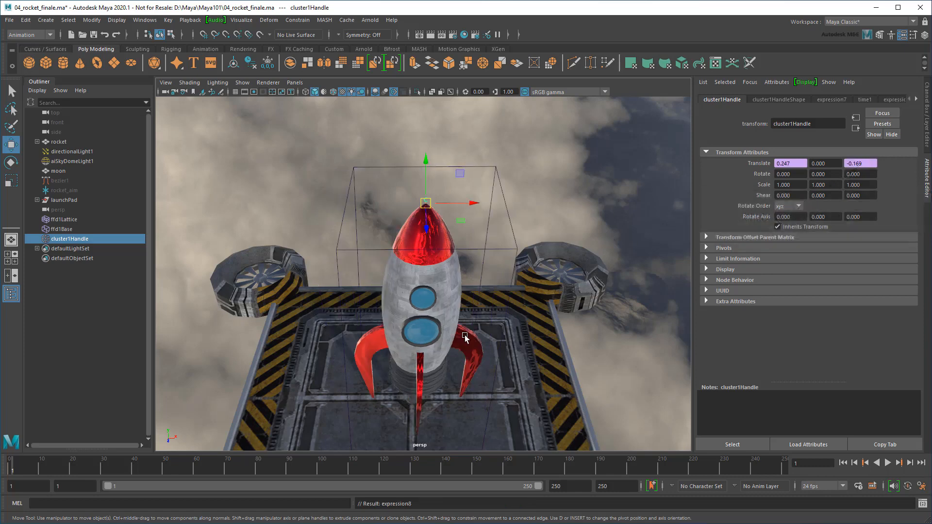
pyautogui.hotkey('alt', 'v')
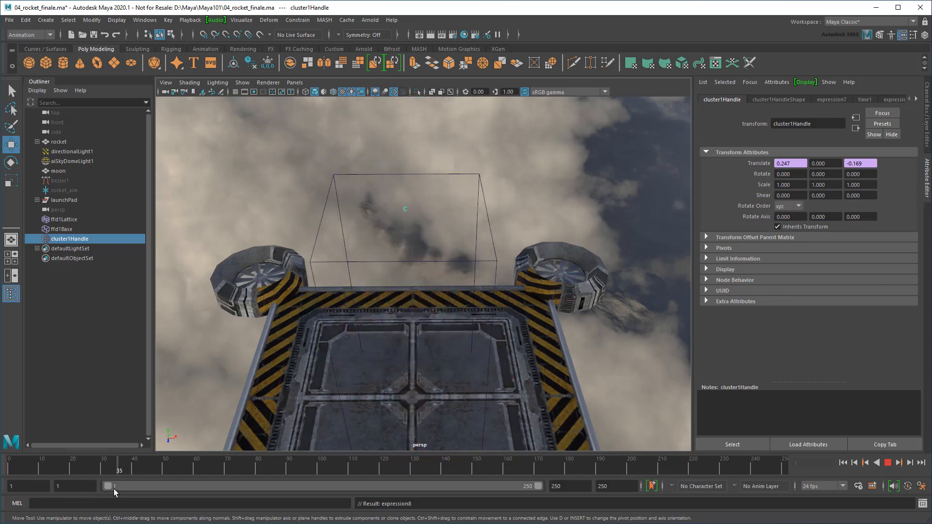
pyautogui.moveTo(113, 488); pyautogui.dragTo(12, 463)
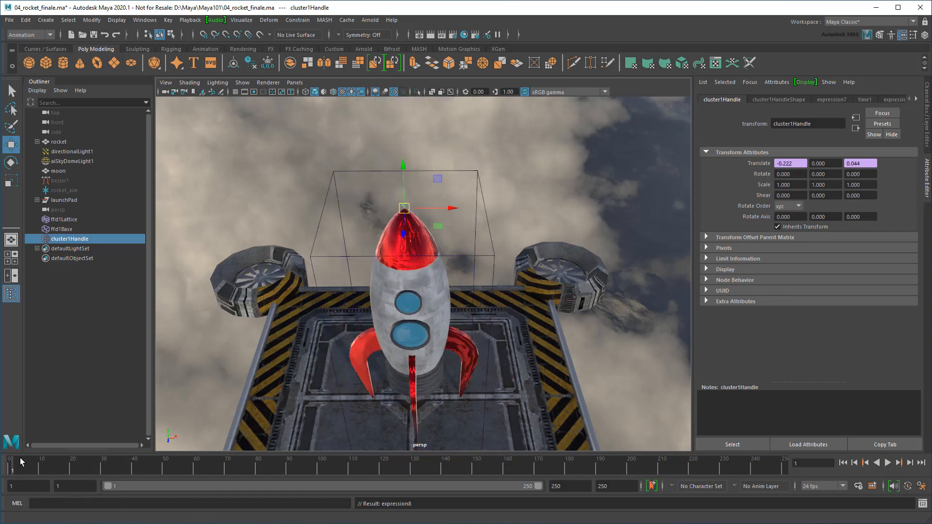
pyautogui.scroll(-2, 540, 339)
pyautogui.keyDown('alt'); pyautogui.moveTo(541, 339); pyautogui.dragTo(540, 249); pyautogui.keyUp('alt')
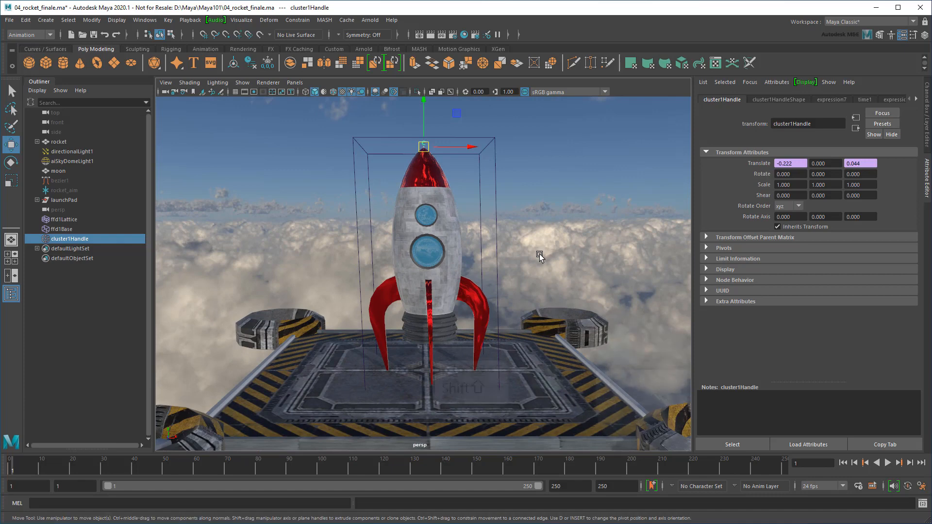
# Parent ffd1Lattice and ffd1Base under the rocket in the Outliner
pyautogui.click(101, 230)
pyautogui.keyDown('shift'); pyautogui.click(89, 219); pyautogui.keyUp('shift')
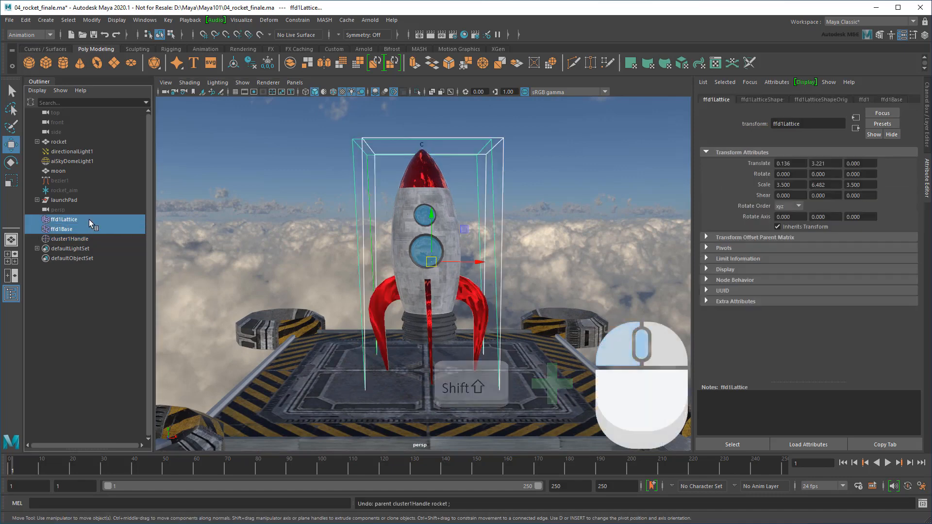
pyautogui.moveTo(89, 219); pyautogui.dragTo(96, 143, button='middle')
# Scale the lattice and its base up uniformly, preview the stretch, then hide both
pyautogui.click(37, 141)
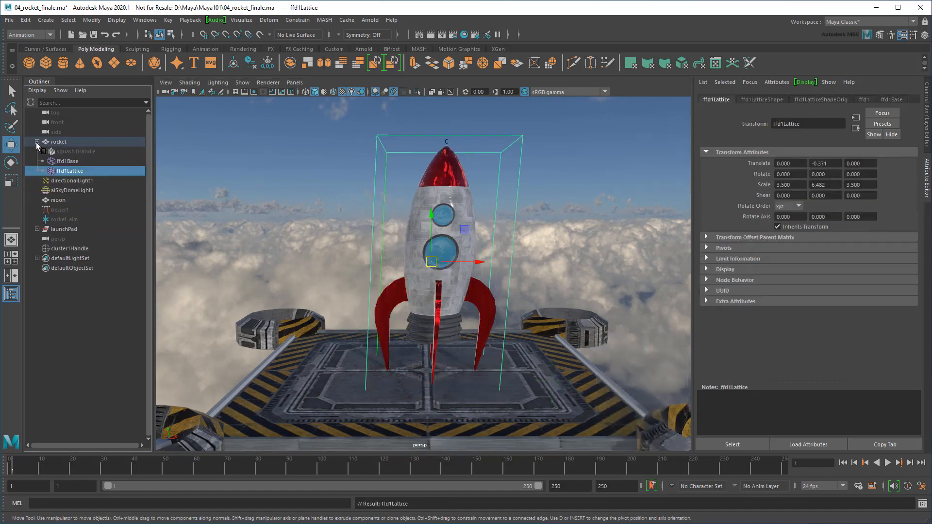
pyautogui.keyDown('shift'); pyautogui.click(64, 164); pyautogui.keyUp('shift')
pyautogui.press('r')
pyautogui.hotkey('alt', 'v')
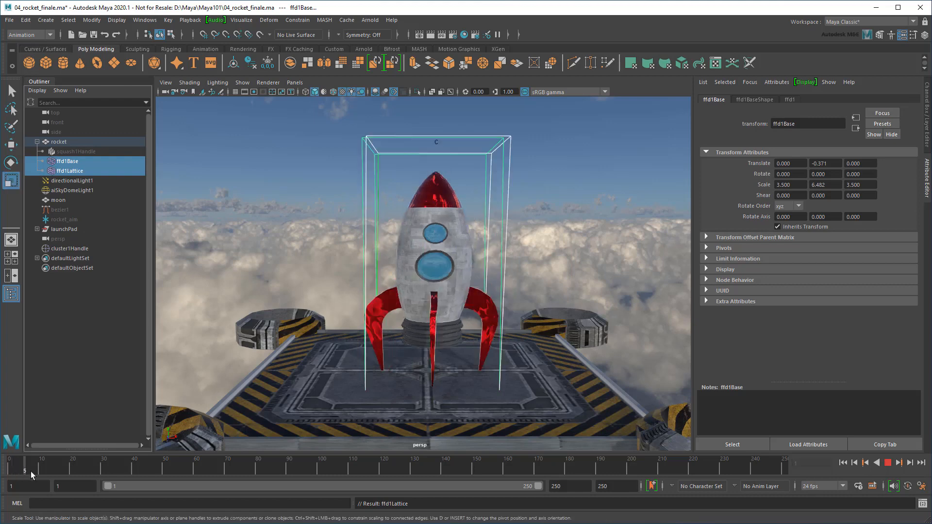
pyautogui.hotkey('alt', 'v')
pyautogui.moveTo(439, 262); pyautogui.dragTo(517, 282)
pyautogui.hotkey('alt', 'v')
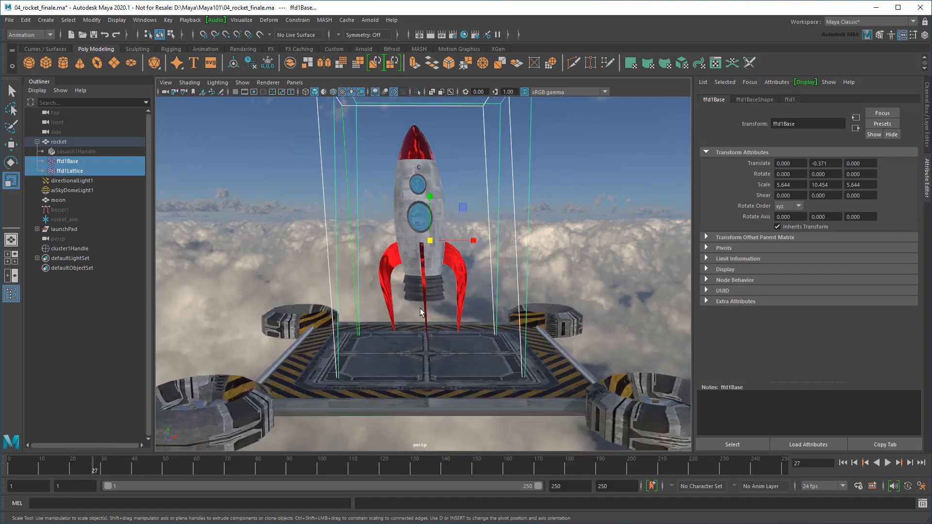
pyautogui.moveTo(91, 473); pyautogui.dragTo(1, 468)
pyautogui.hotkey('ctrl', 'h')
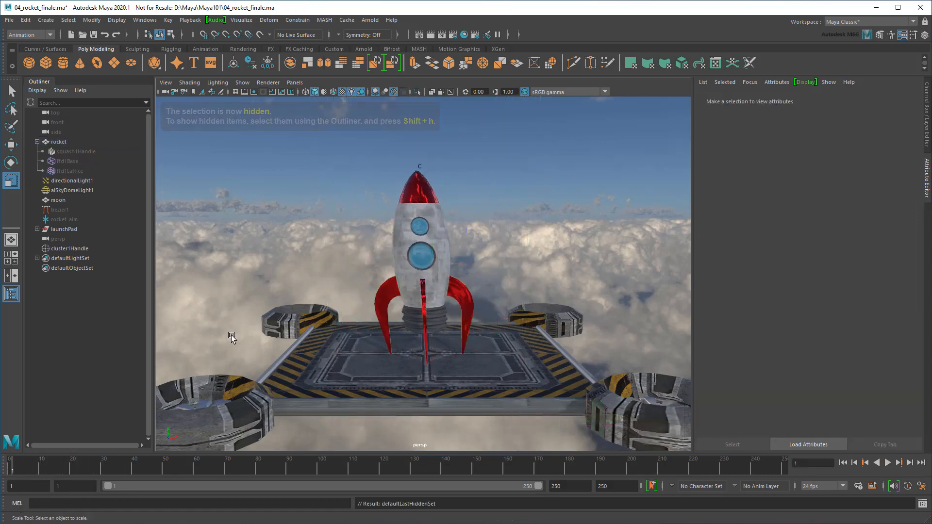
# Open cluster1's Envelope attribute and key it at 0 on frame 1
pyautogui.click(70, 248)
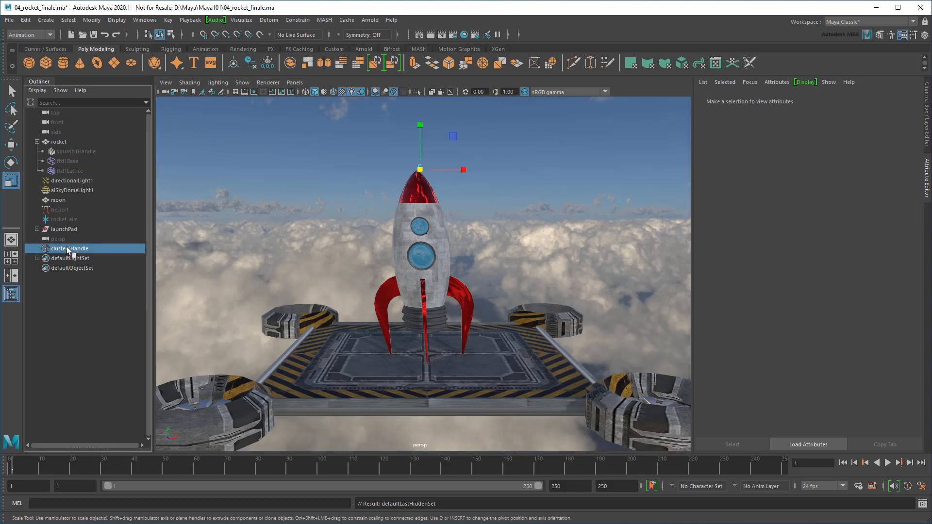
pyautogui.click(916, 98)
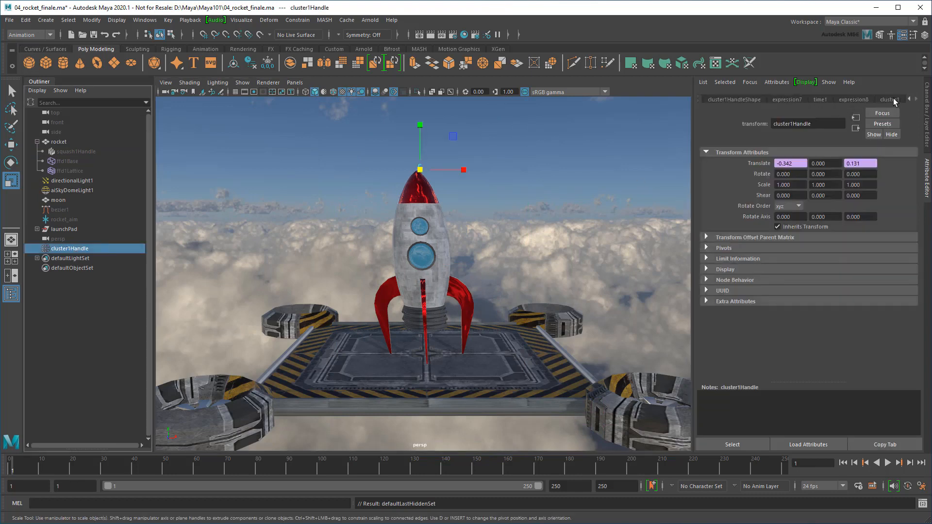
pyautogui.click(894, 100)
pyautogui.click(744, 205)
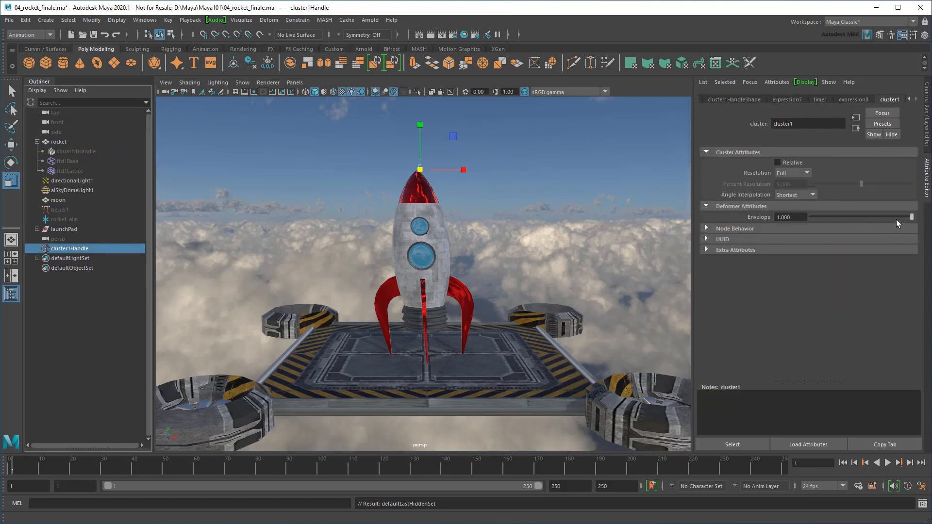
pyautogui.moveTo(909, 217); pyautogui.dragTo(796, 214)
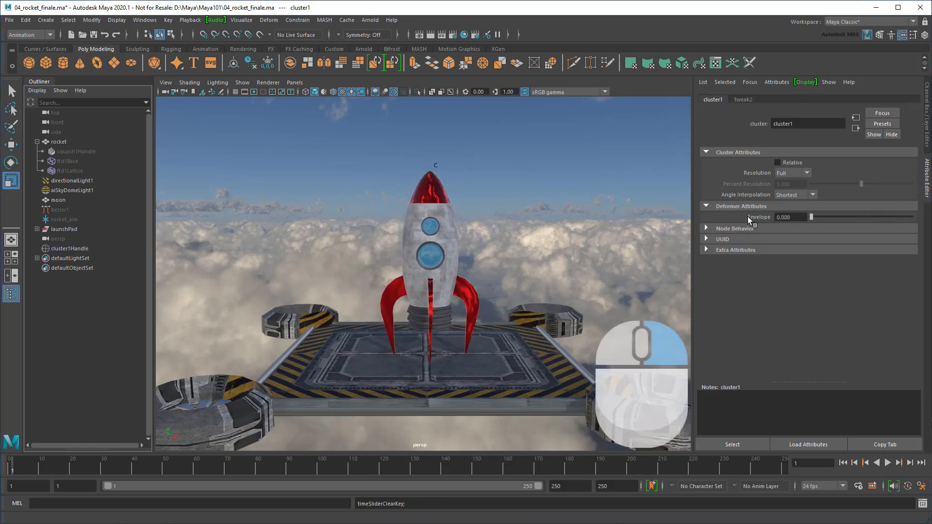
pyautogui.rightClick(750, 217)
pyautogui.click(765, 232)
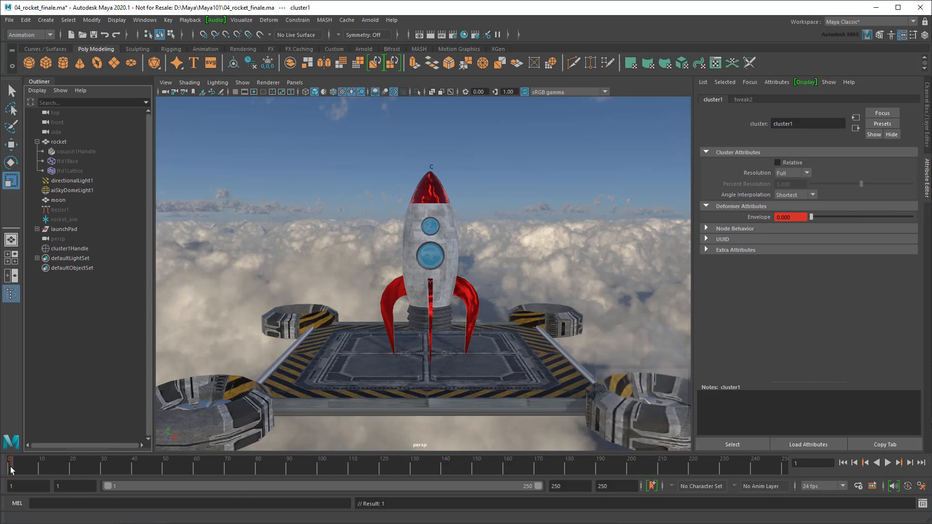
# Key the Envelope at full strength 1 on frame 12 and again on frame 20
pyautogui.hotkey('alt', 'v')
pyautogui.hotkey('alt', 'v')
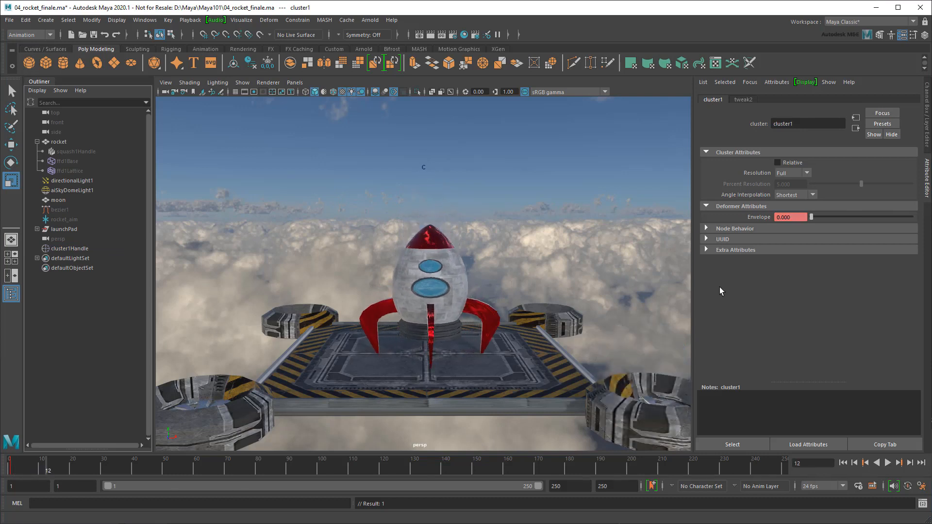
pyautogui.moveTo(817, 220); pyautogui.dragTo(913, 216)
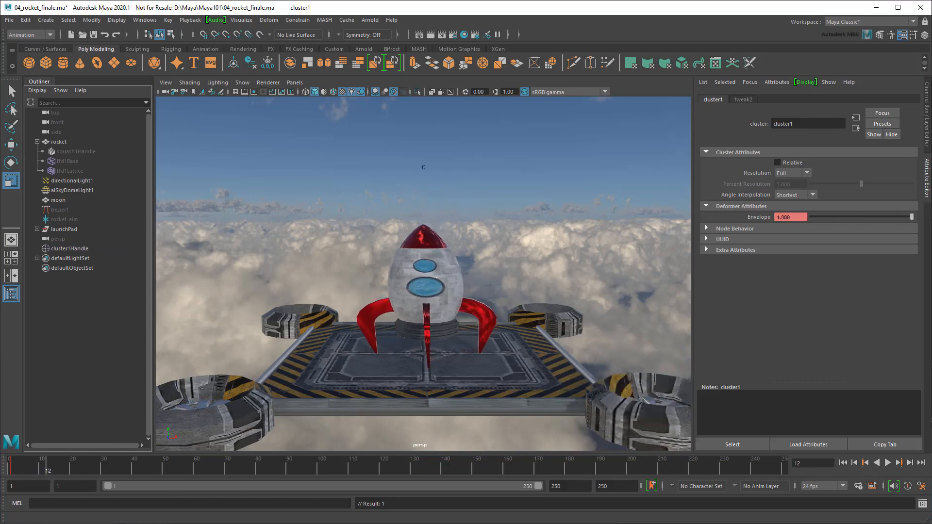
pyautogui.rightClick(761, 217)
pyautogui.click(782, 232)
pyautogui.hotkey('alt', 'v')
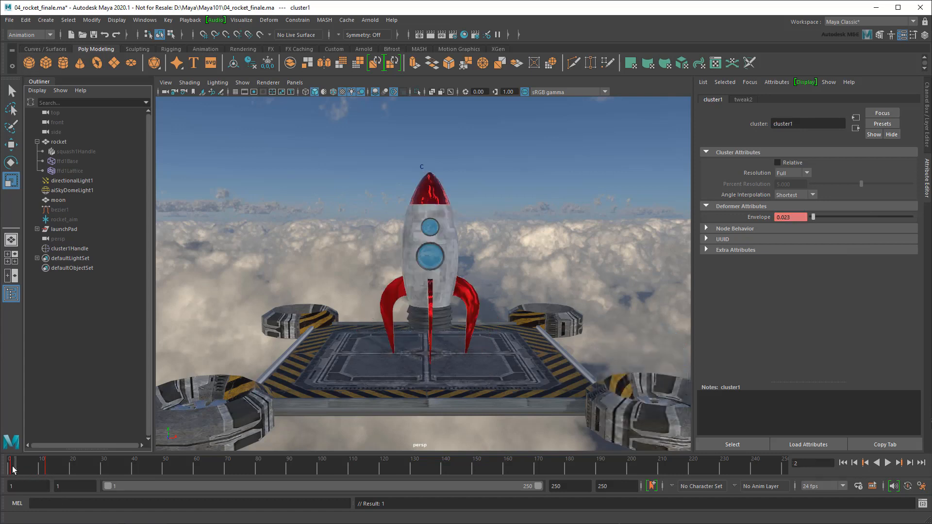
pyautogui.click(73, 476)
pyautogui.rightClick(765, 217)
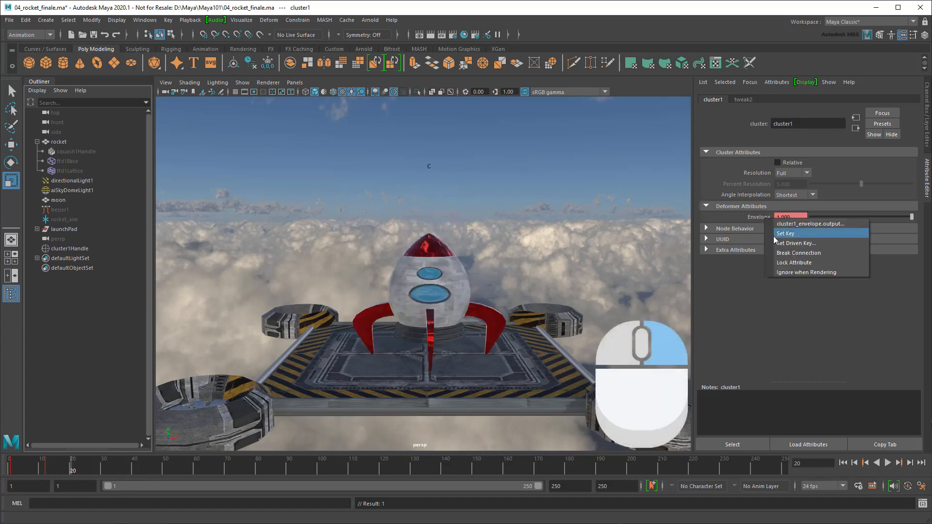
pyautogui.click(776, 234)
# Key the Envelope back to 0 at frame 24, return to frame 1, and hide cluster1Handle
pyautogui.moveTo(75, 470); pyautogui.dragTo(85, 471)
pyautogui.moveTo(911, 217); pyautogui.dragTo(796, 217)
pyautogui.rightClick(796, 217)
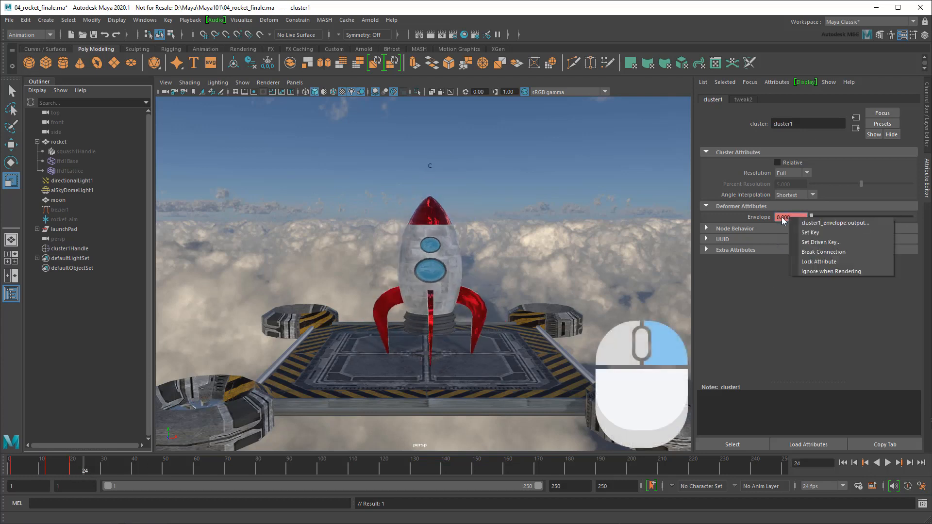
pyautogui.click(811, 233)
pyautogui.moveTo(84, 469); pyautogui.dragTo(12, 469)
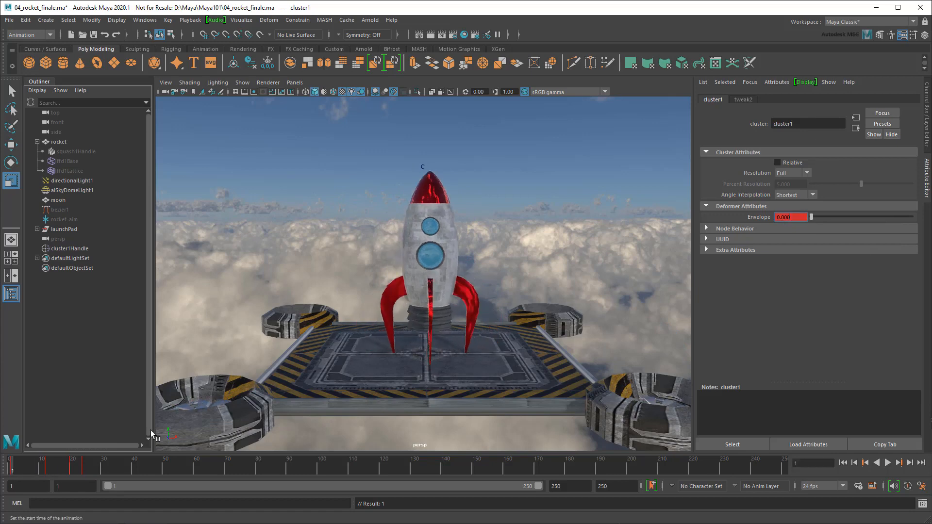
pyautogui.click(424, 168)
pyautogui.hotkey('ctrl', 'h')
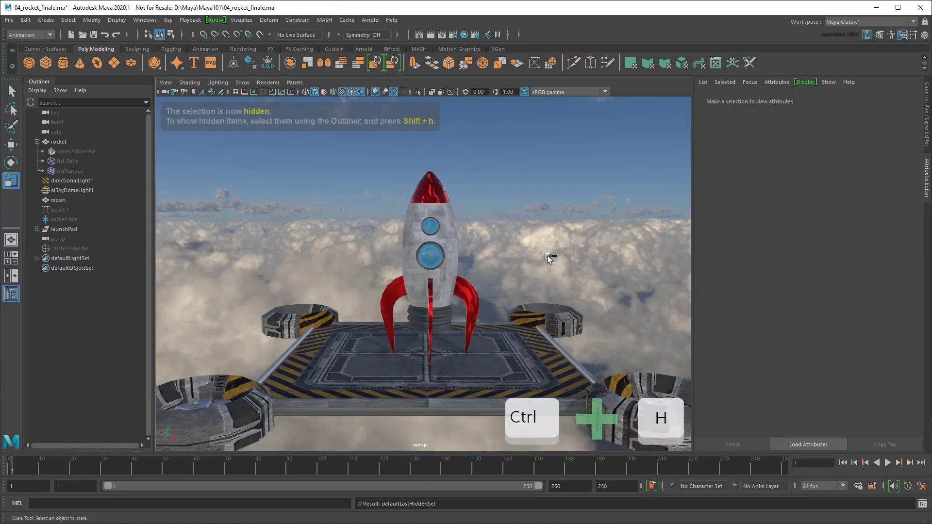
pyautogui.click(888, 463)
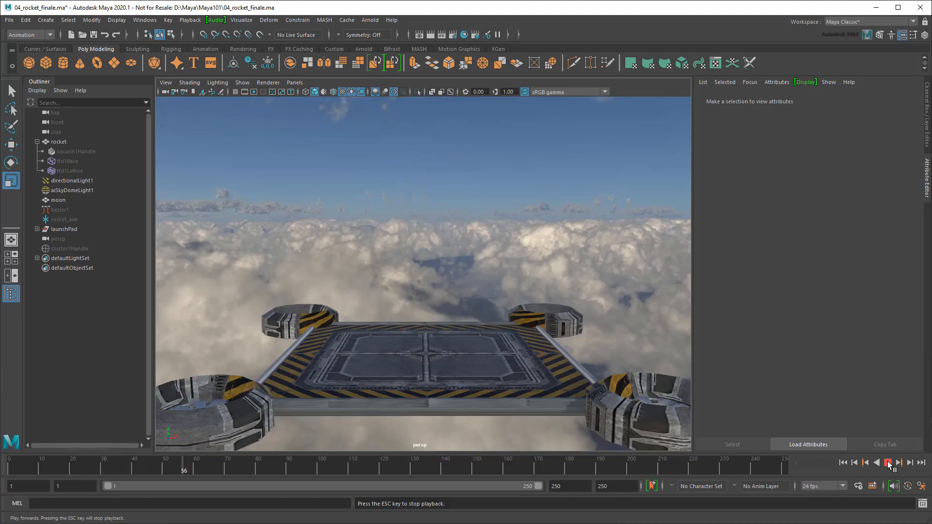
pyautogui.click(888, 464)
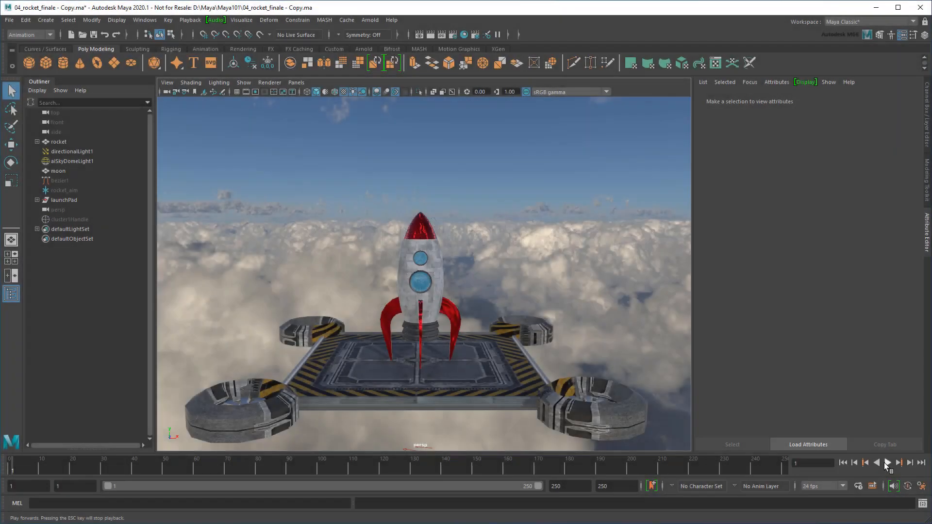
pyautogui.click(888, 464)
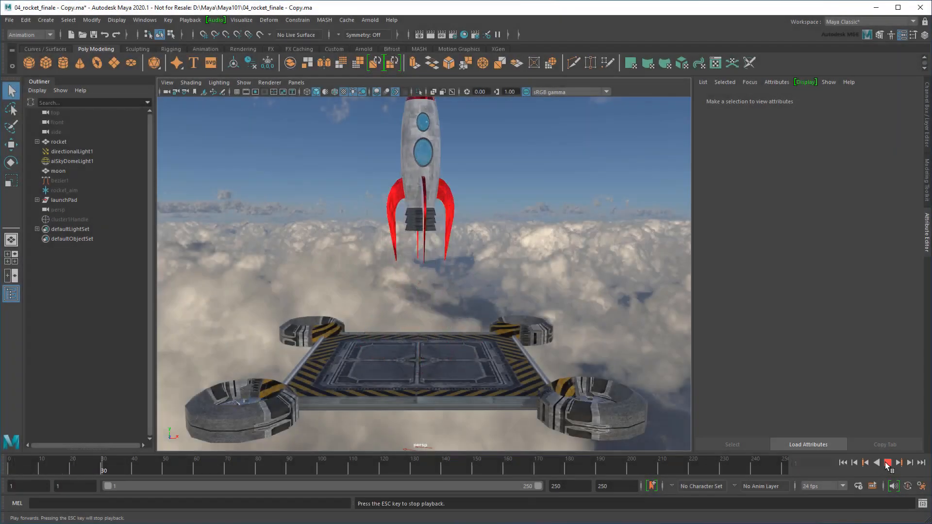
pyautogui.click(887, 463)
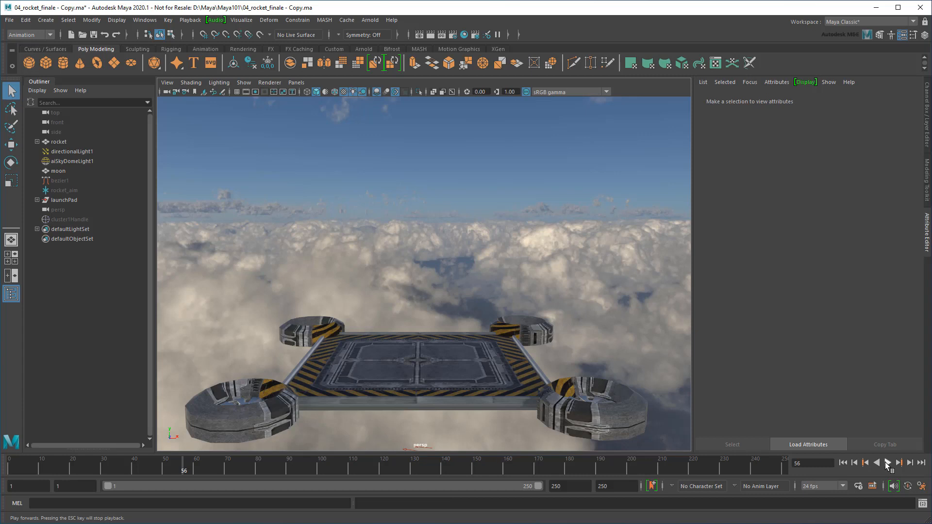
pyautogui.click(843, 463)
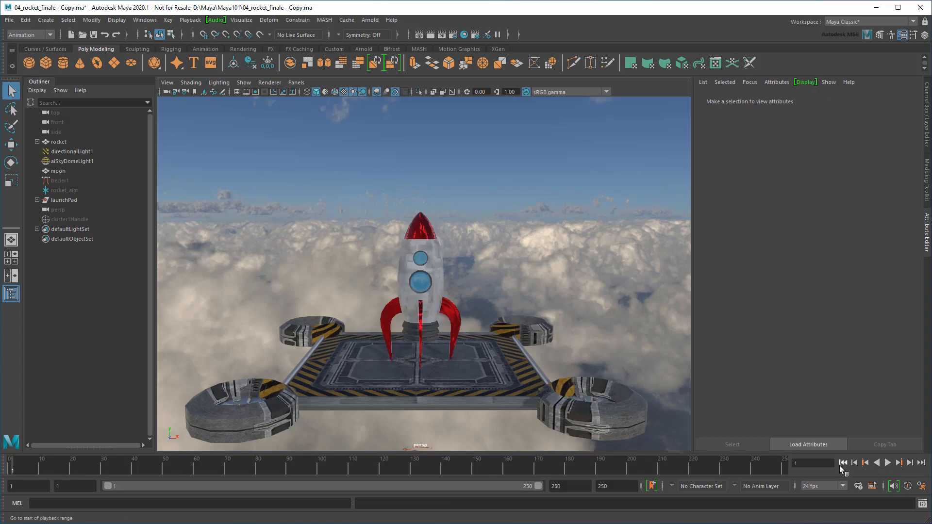
pyautogui.click(887, 464)
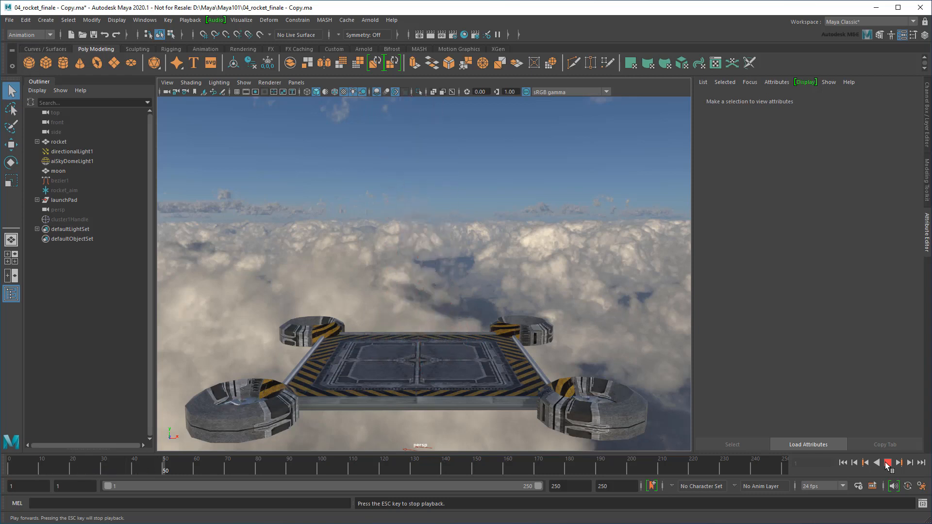
pyautogui.click(887, 463)
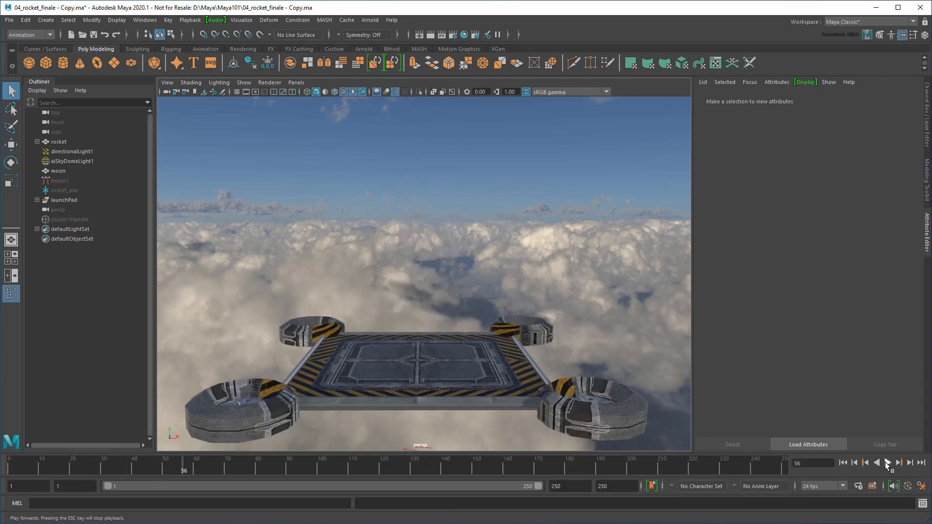
pyautogui.click(843, 463)
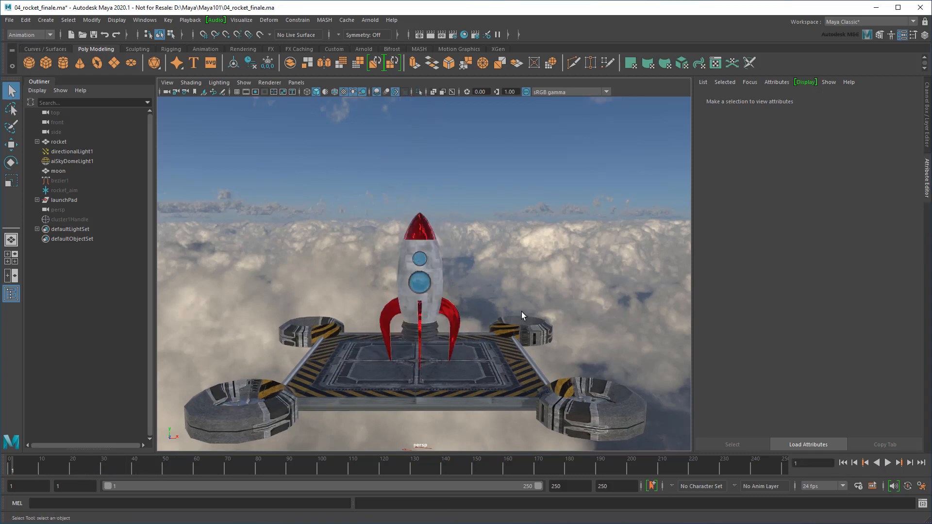
# Select bezier1's motionPath1 node to show its keys on the Time Slider
pyautogui.click(78, 181)
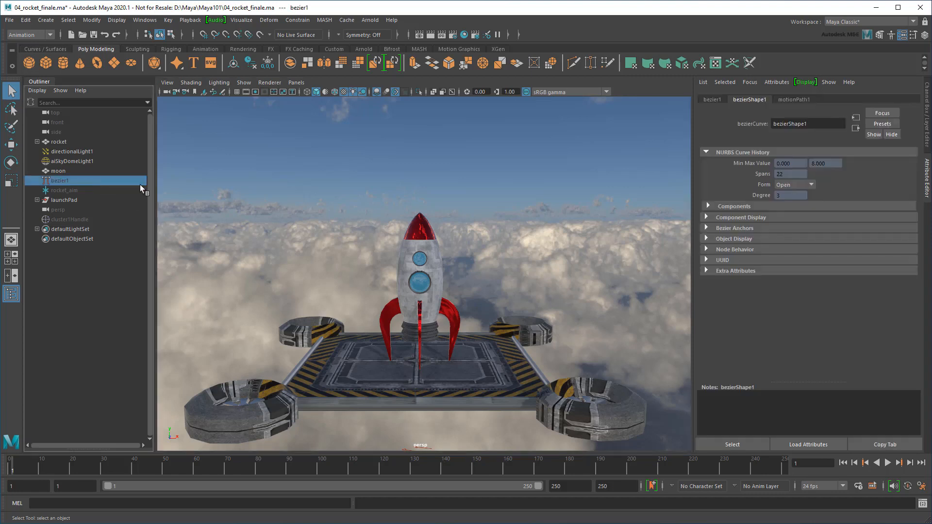
pyautogui.click(811, 101)
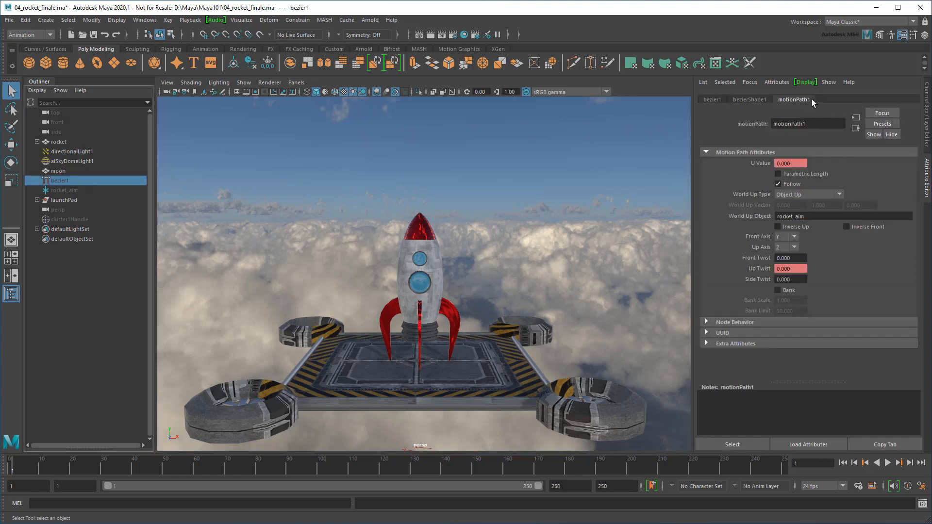
pyautogui.click(734, 444)
# Move the launch key from frame 24 to 48 and play back to check timing
pyautogui.keyDown('shift'); pyautogui.click(83, 468); pyautogui.keyUp('shift')
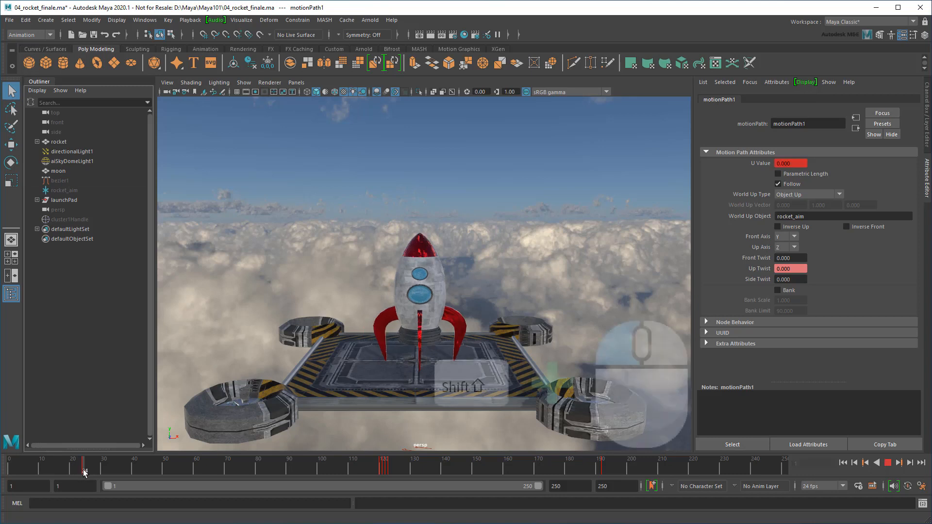
pyautogui.moveTo(84, 470); pyautogui.dragTo(157, 470)
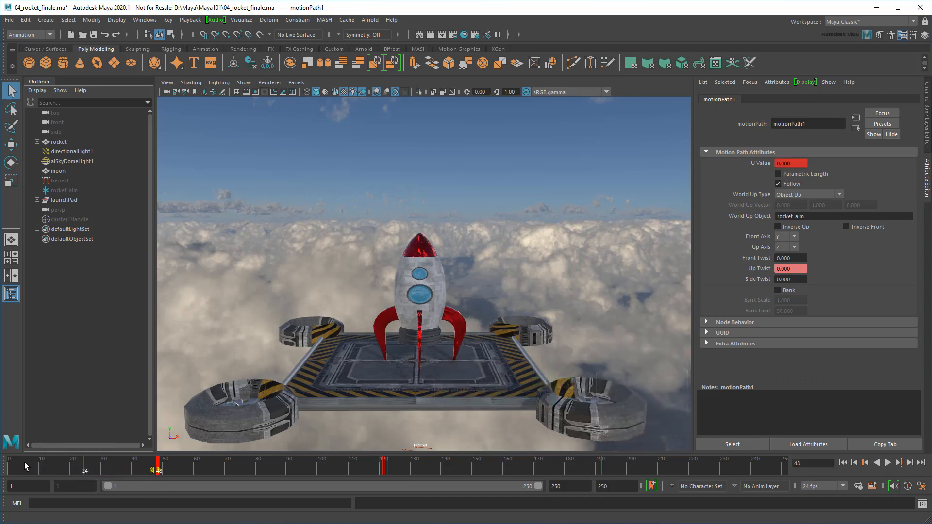
pyautogui.click(10, 469)
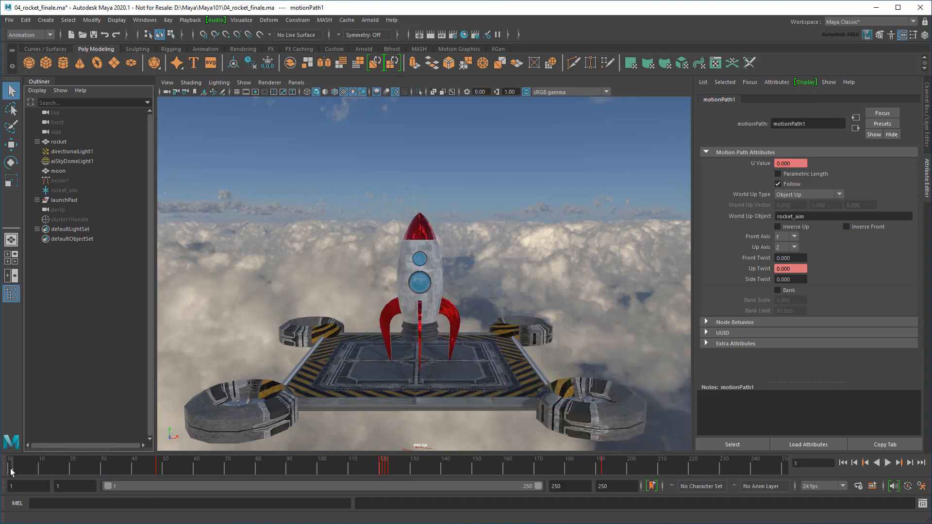
pyautogui.click(887, 463)
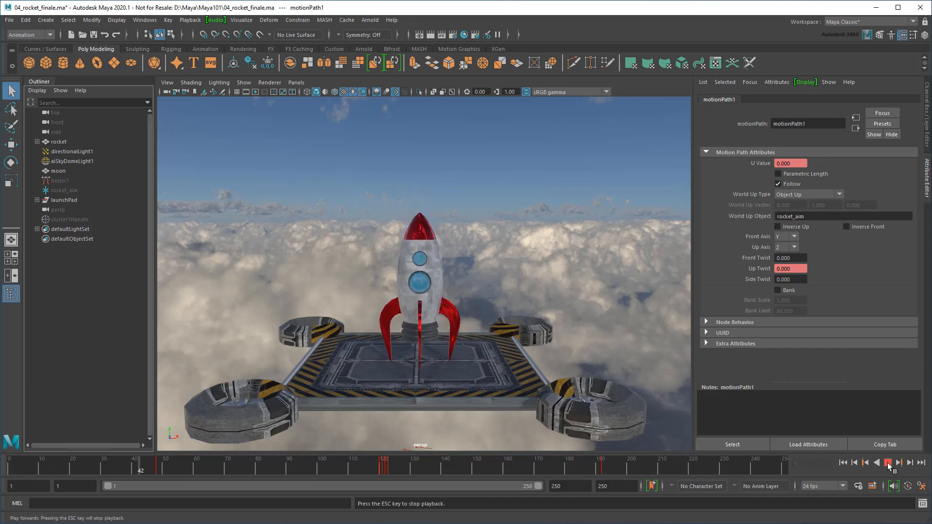
pyautogui.click(888, 463)
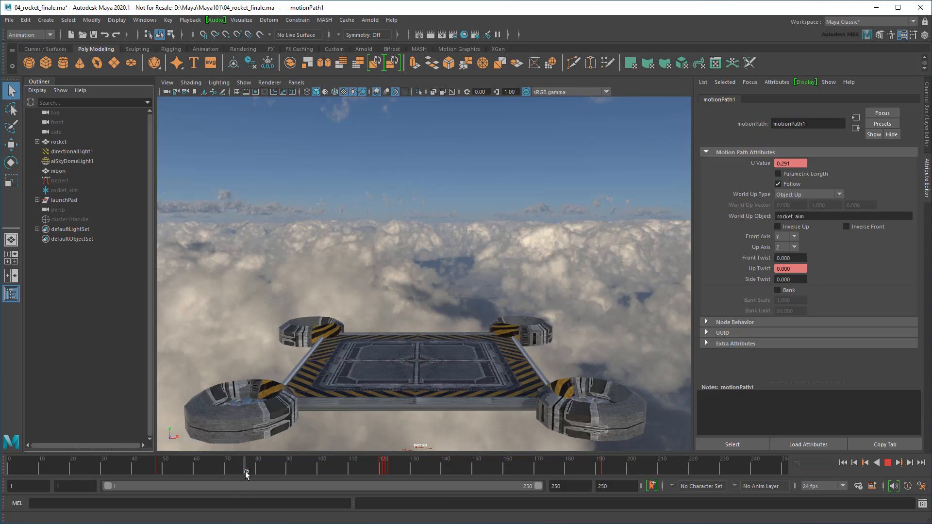
pyautogui.click(157, 470)
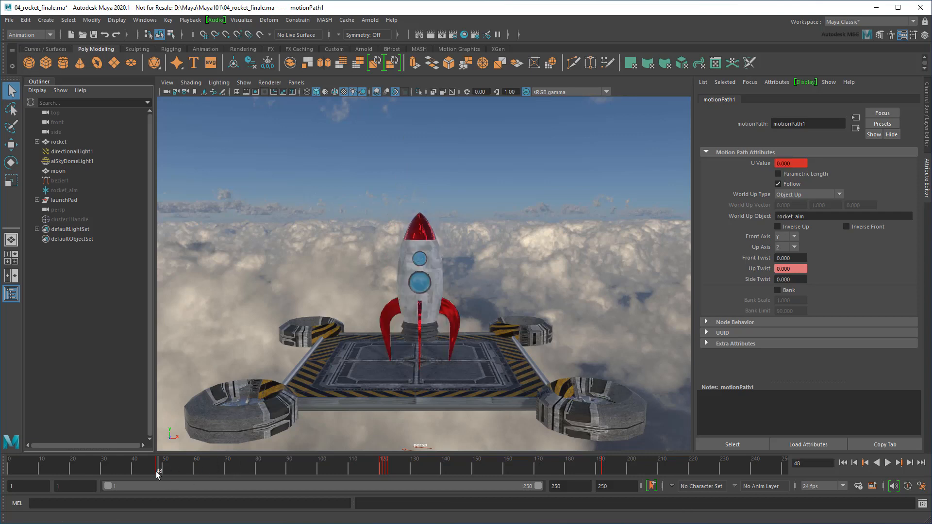
# Select squash1's keys and stretch them later to match the launch, then preview
pyautogui.click(37, 142)
pyautogui.click(67, 151)
pyautogui.click(830, 99)
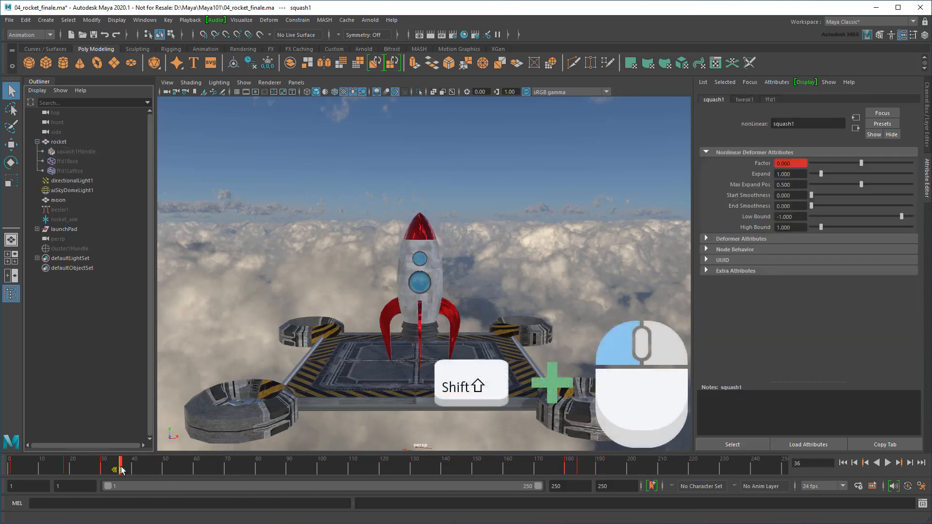
pyautogui.keyDown('shift'); pyautogui.moveTo(11, 470); pyautogui.dragTo(219, 475); pyautogui.keyUp('shift')
pyautogui.moveTo(160, 469); pyautogui.dragTo(40, 490)
pyautogui.click(886, 463)
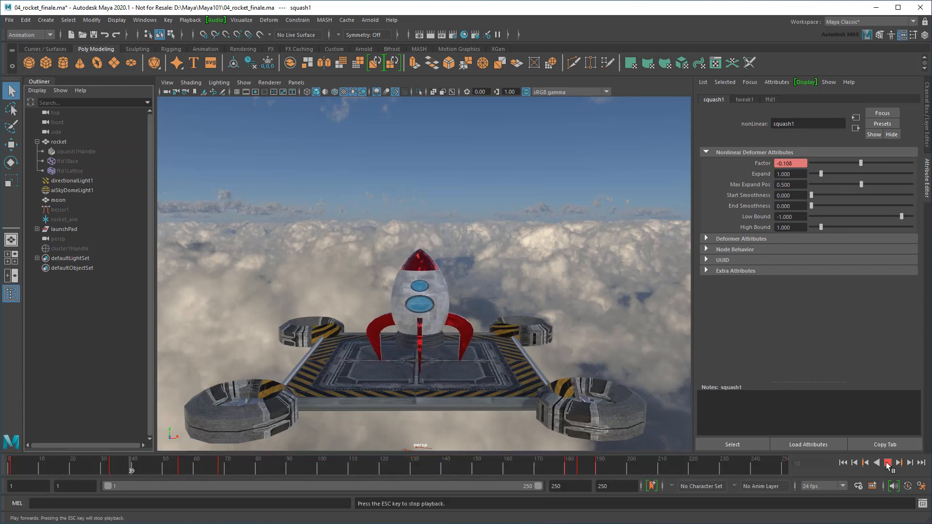
pyautogui.click(887, 463)
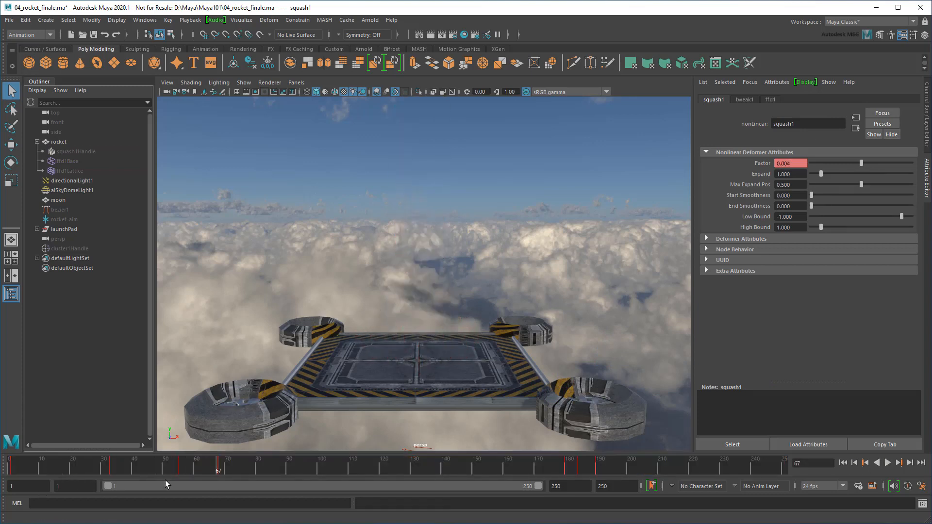
pyautogui.moveTo(138, 471); pyautogui.dragTo(11, 468)
# Stretch cluster1's keys from frames 1–25 to end near frame 47 and preview
pyautogui.click(75, 249)
pyautogui.click(733, 445)
pyautogui.keyDown('shift'); pyautogui.moveTo(11, 469); pyautogui.dragTo(158, 469); pyautogui.keyUp('shift')
pyautogui.moveTo(165, 469); pyautogui.dragTo(6, 468)
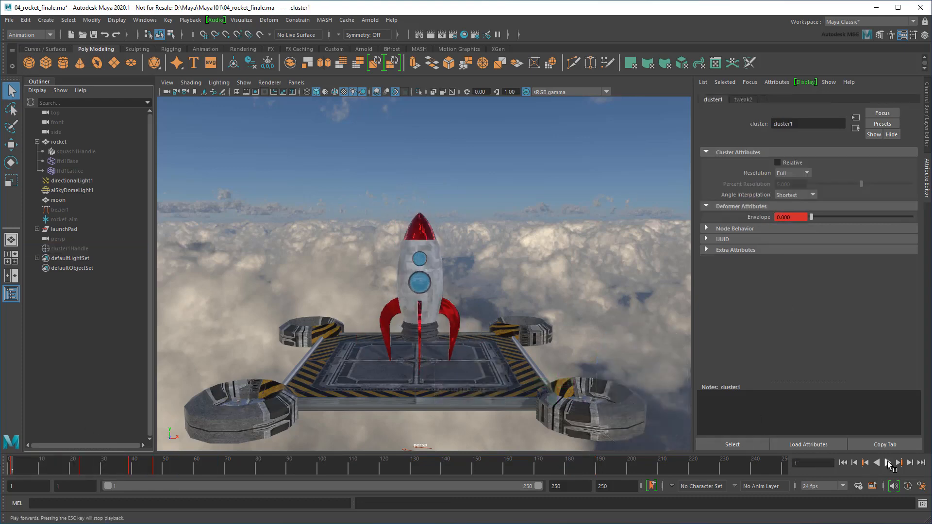
pyautogui.click(888, 464)
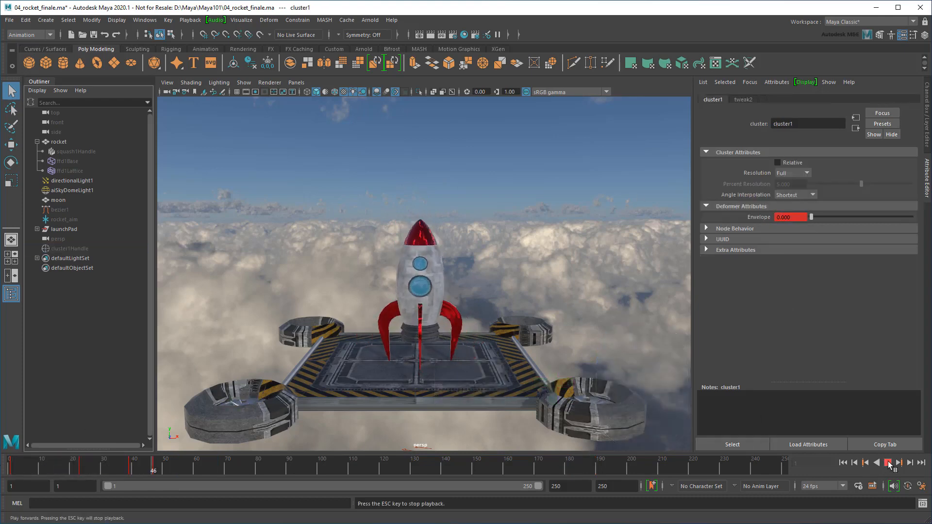
pyautogui.click(888, 463)
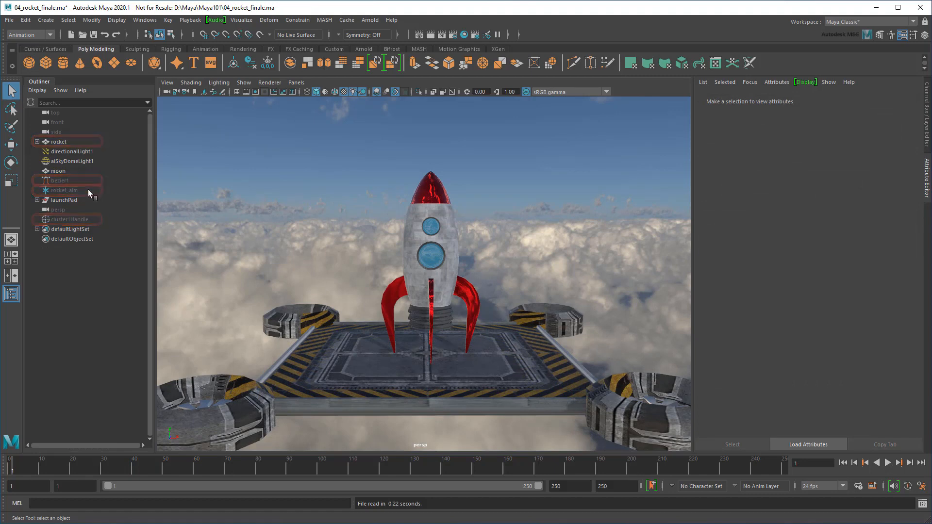
# Select bezier1, then the motionPath1 node through its Attribute Editor tab
pyautogui.click(78, 181)
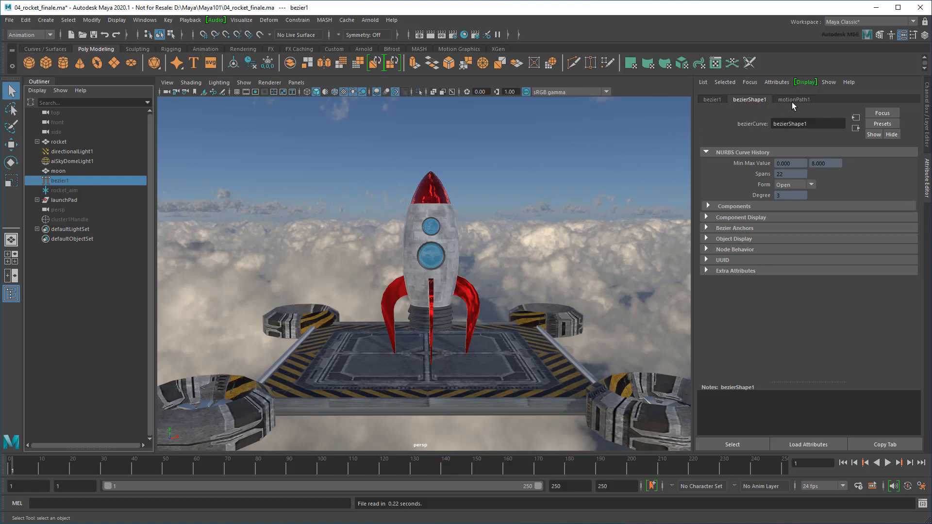
pyautogui.click(793, 101)
pyautogui.click(739, 444)
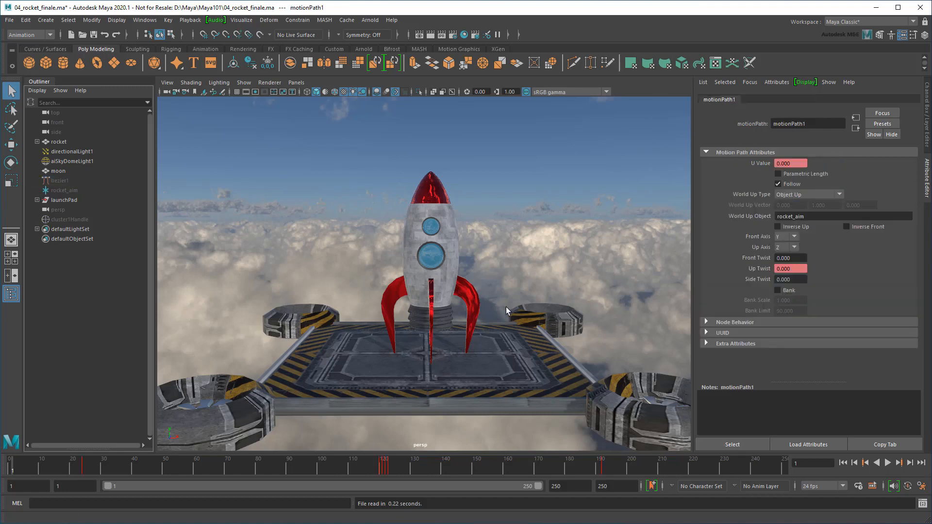
# Open the Time Editor and add the rocket's motion path animation as anim_Clip1
pyautogui.click(147, 21)
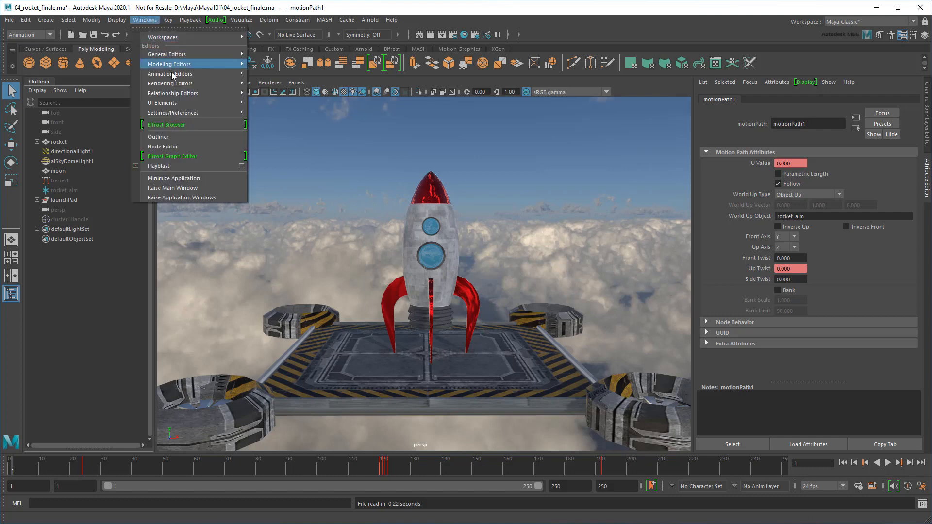
pyautogui.moveTo(214, 74)
pyautogui.click(295, 84)
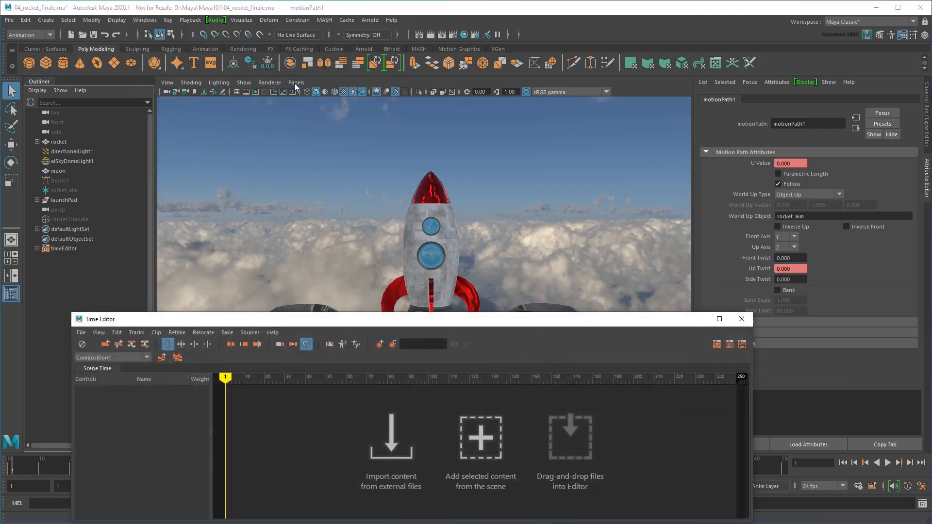
pyautogui.click(479, 436)
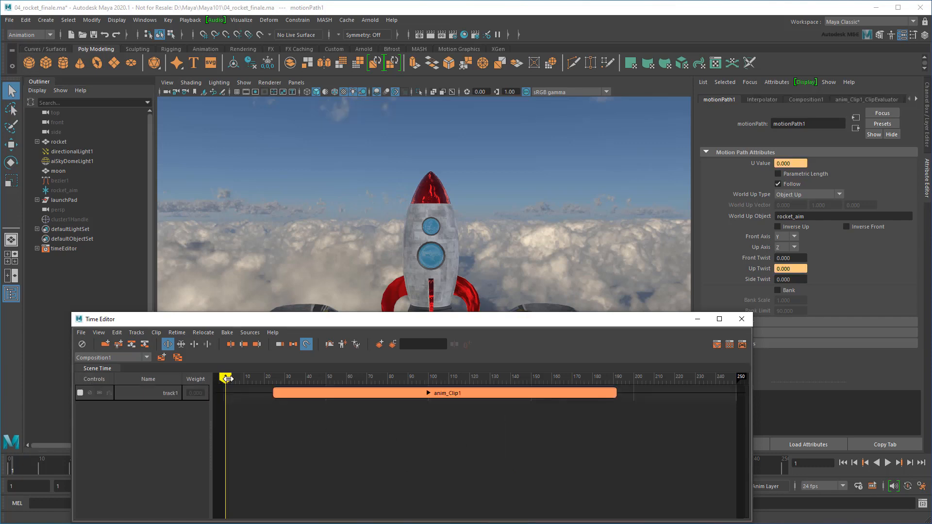
# Scrub anim_Clip1 to preview the rocket rising, then dock the Time Editor below the viewport
pyautogui.moveTo(226, 380); pyautogui.dragTo(343, 394)
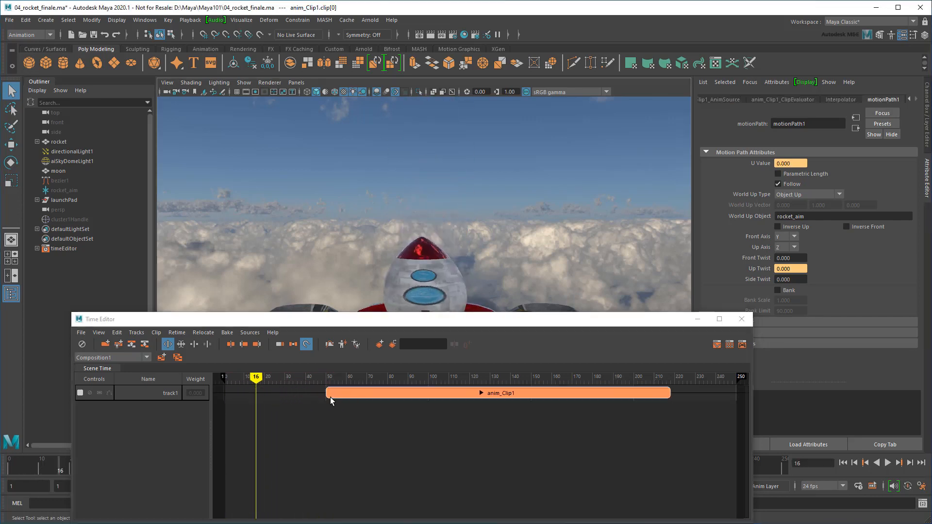
pyautogui.moveTo(255, 376); pyautogui.dragTo(283, 408)
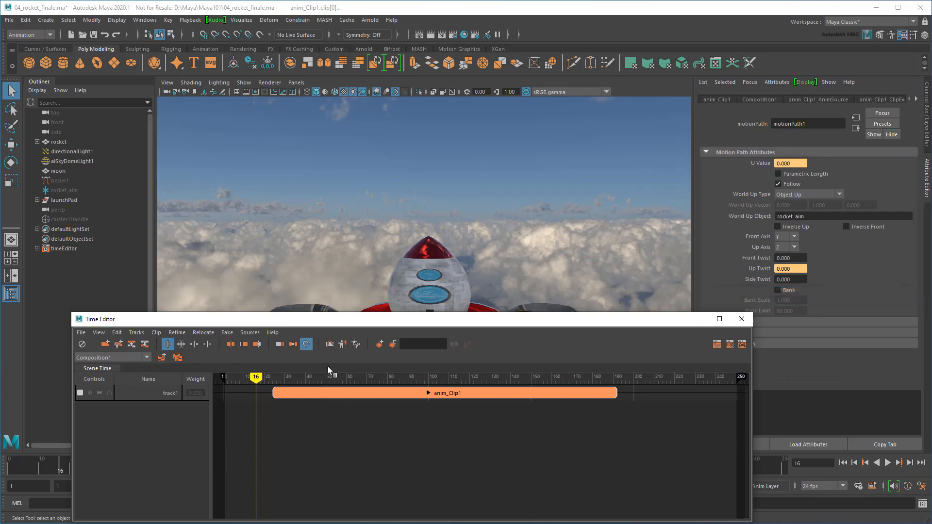
pyautogui.moveTo(304, 322); pyautogui.dragTo(424, 439)
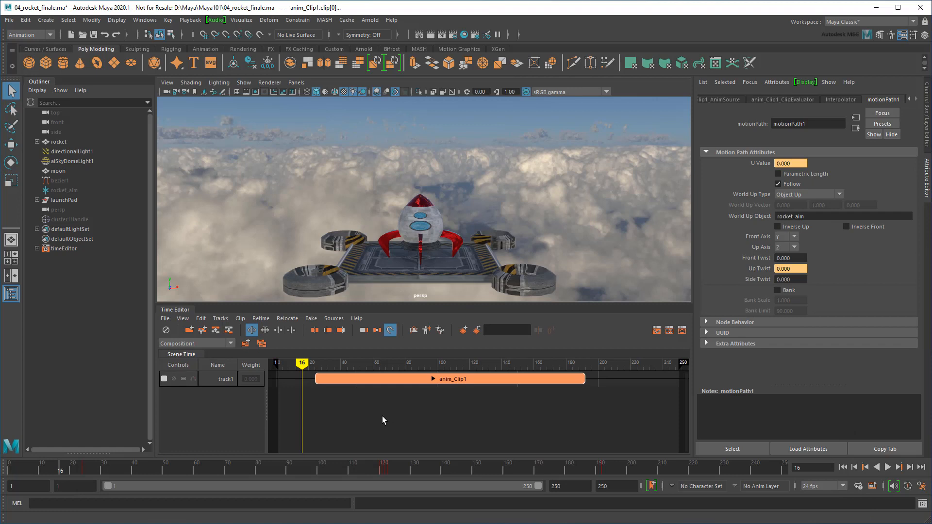
# Select the squash1 deformer and create anim_Clip2 from its squash animation
pyautogui.click(37, 141)
pyautogui.click(65, 152)
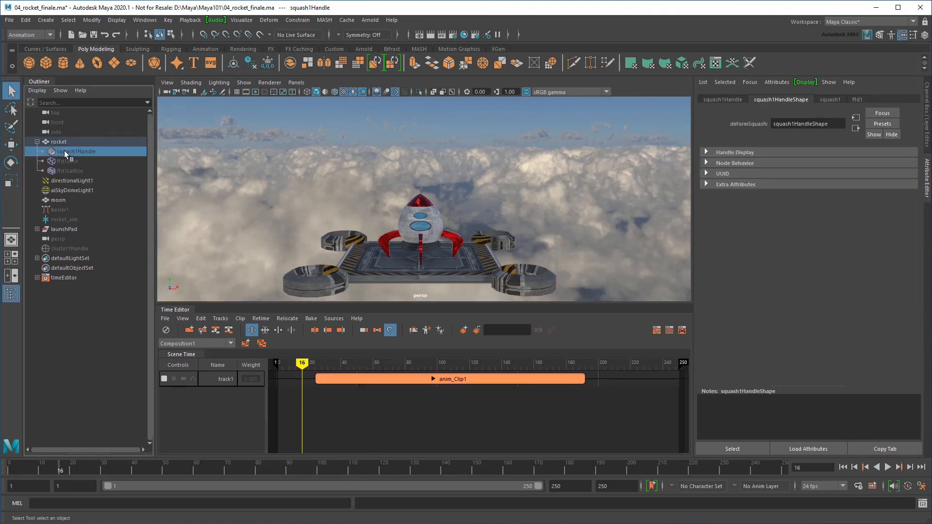
pyautogui.click(830, 100)
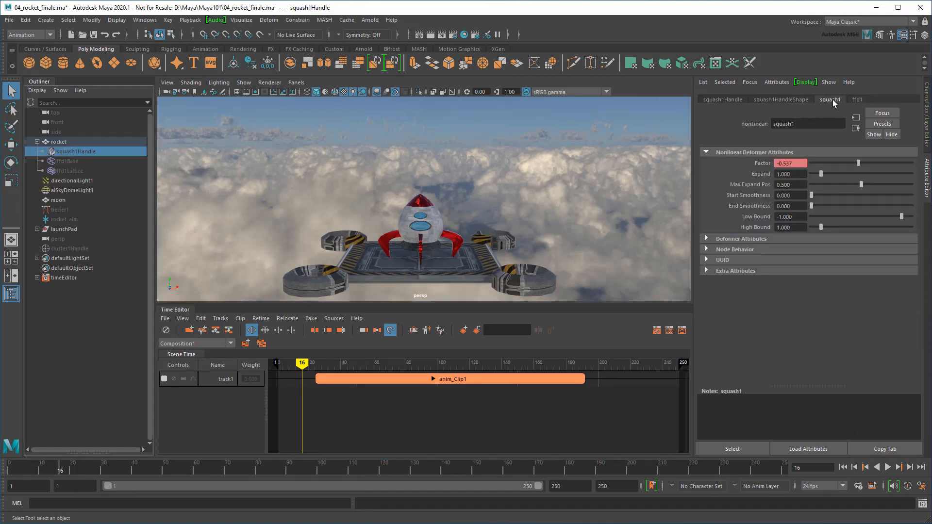
pyautogui.click(739, 449)
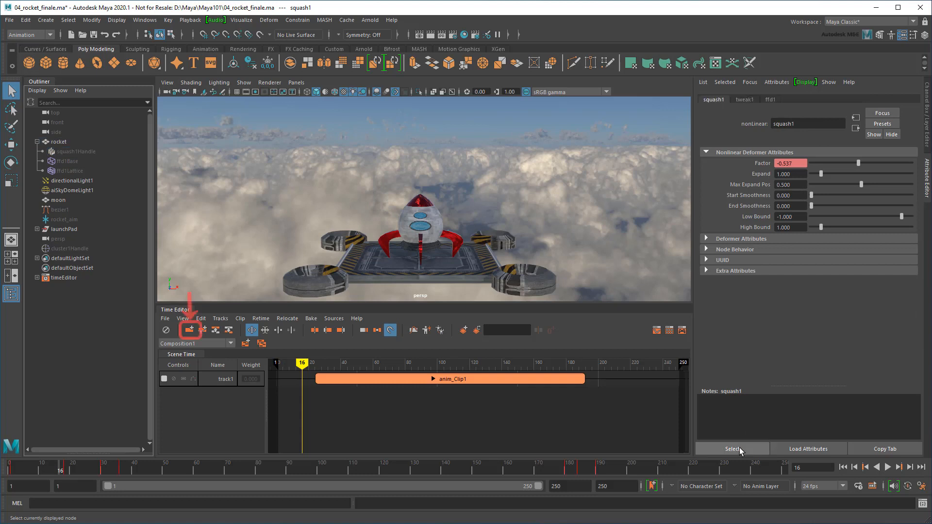
pyautogui.click(193, 333)
pyautogui.click(193, 333)
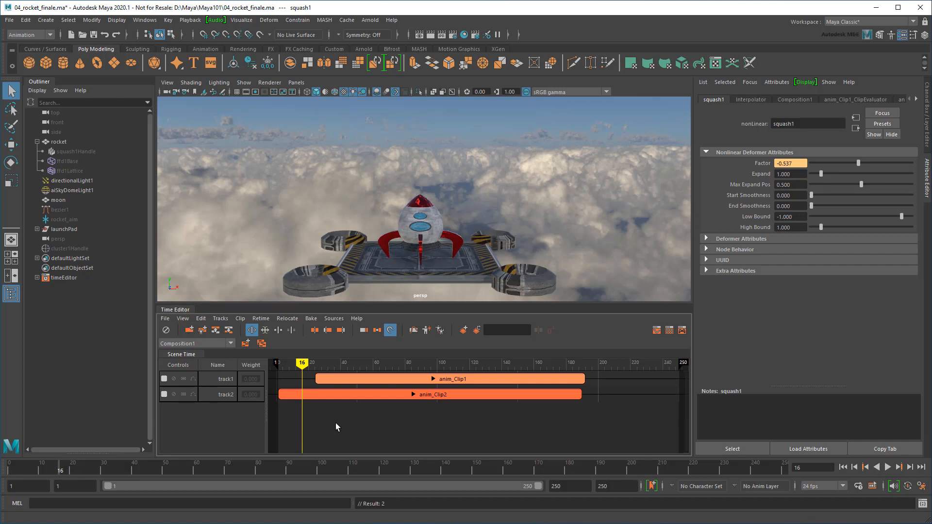
# Create anim_Clip3 from cluster1 and anim_Clip4 from the rocket_aim locator's animation
pyautogui.click(62, 250)
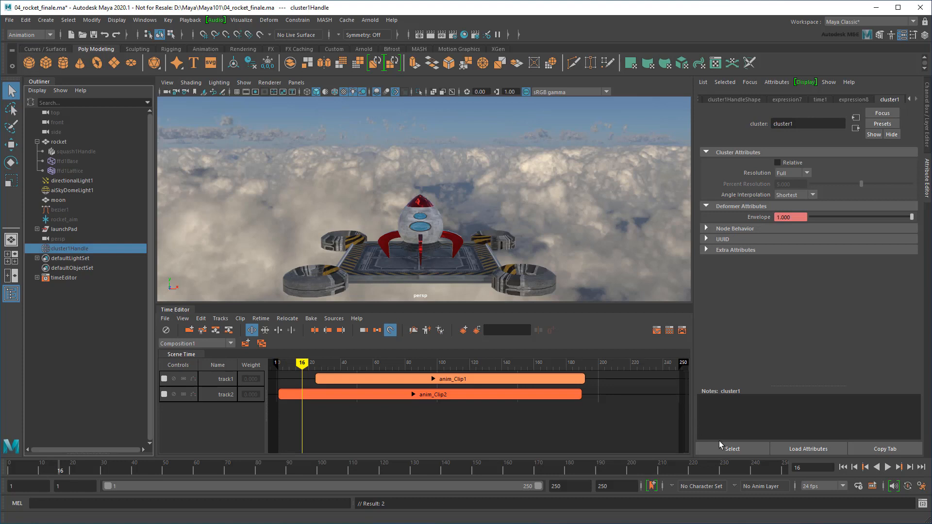
pyautogui.click(730, 449)
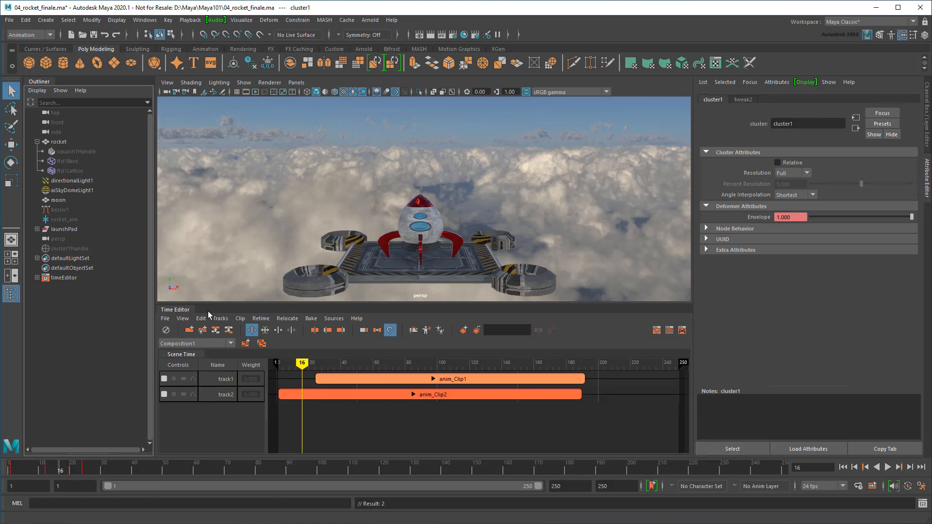
pyautogui.click(189, 330)
pyautogui.click(63, 220)
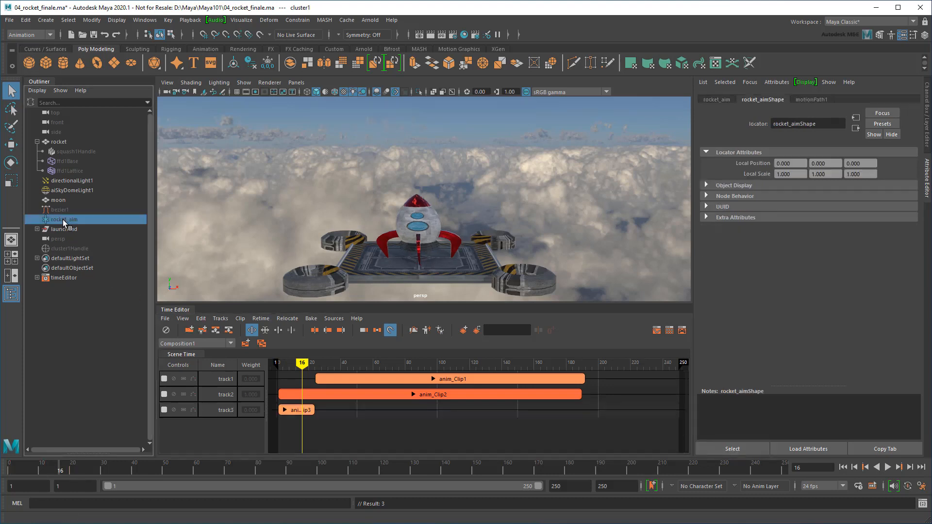
pyautogui.click(725, 100)
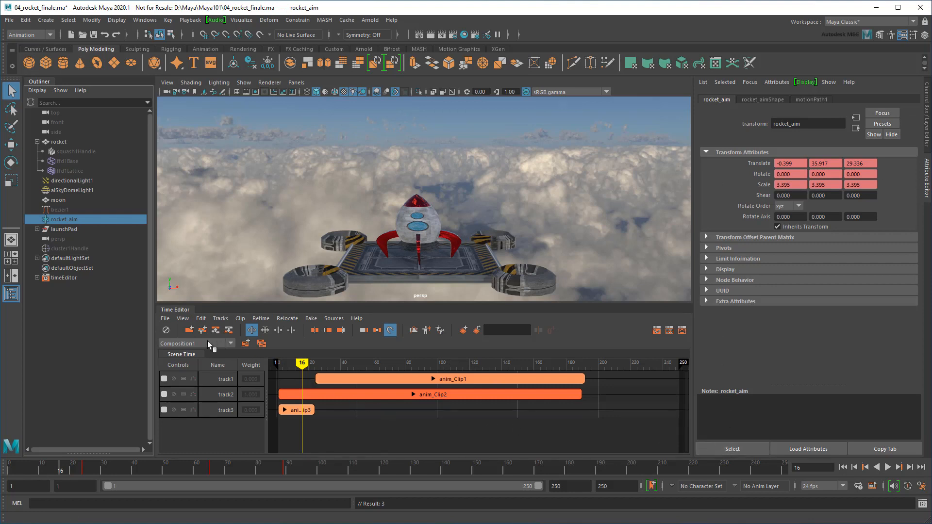
pyautogui.click(191, 332)
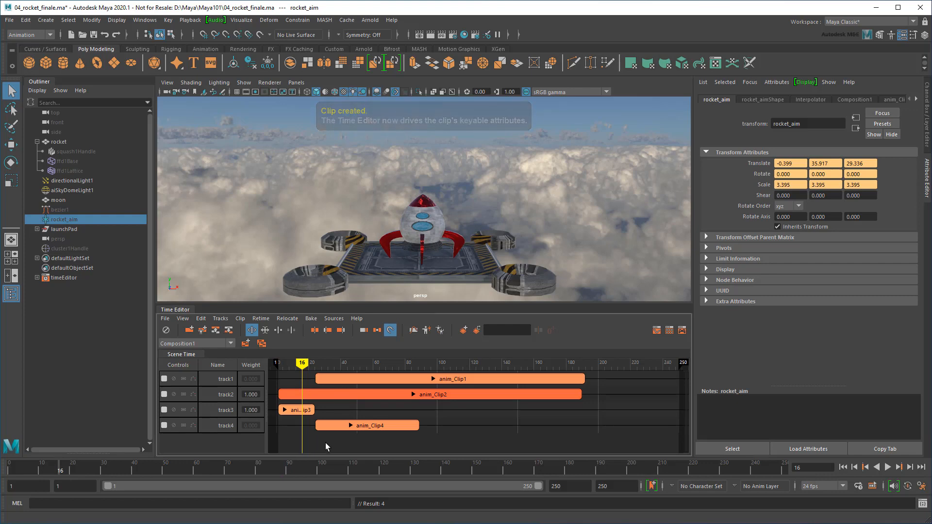
# Rename anim_Clip1 to flight_path and anim_Clip2 to squash_stretch
pyautogui.click(445, 380)
pyautogui.rightClick(444, 380)
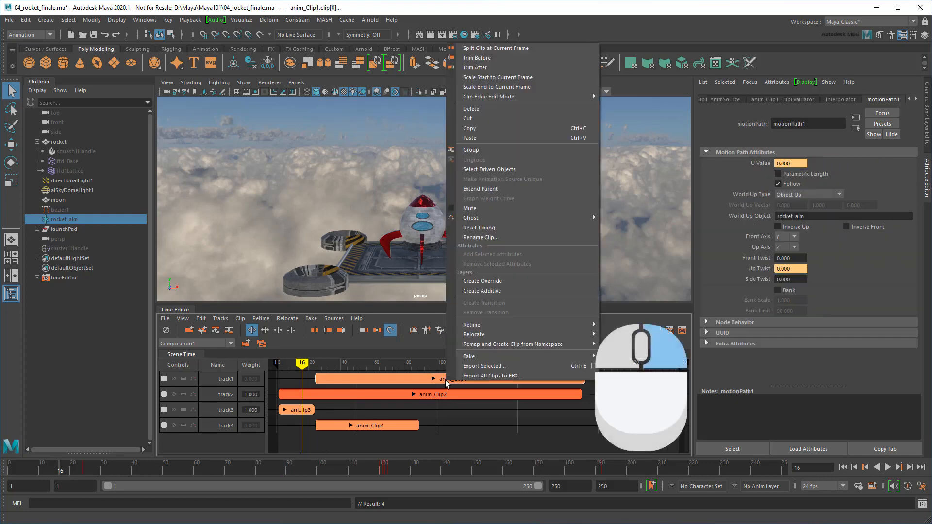
pyautogui.click(468, 290)
pyautogui.write('flight_path')
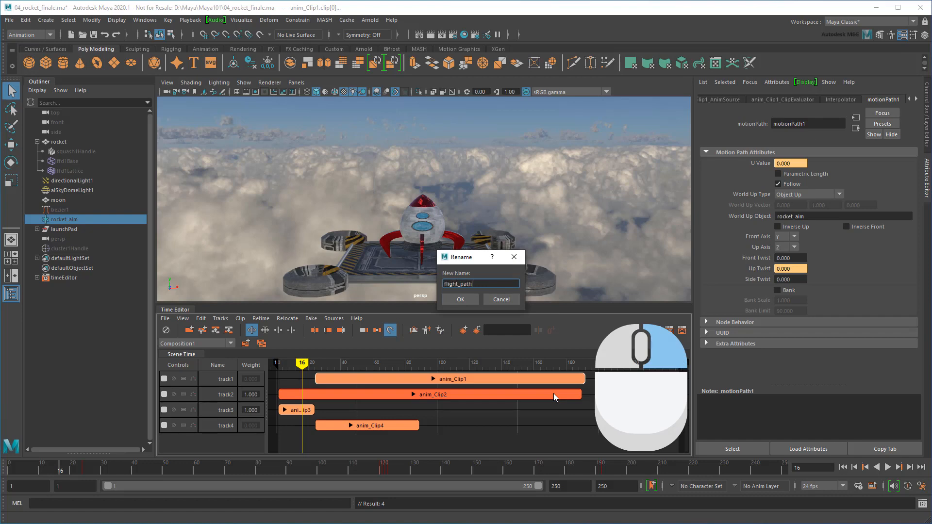
pyautogui.press('Return')
pyautogui.click(444, 395)
pyautogui.rightClick(445, 396)
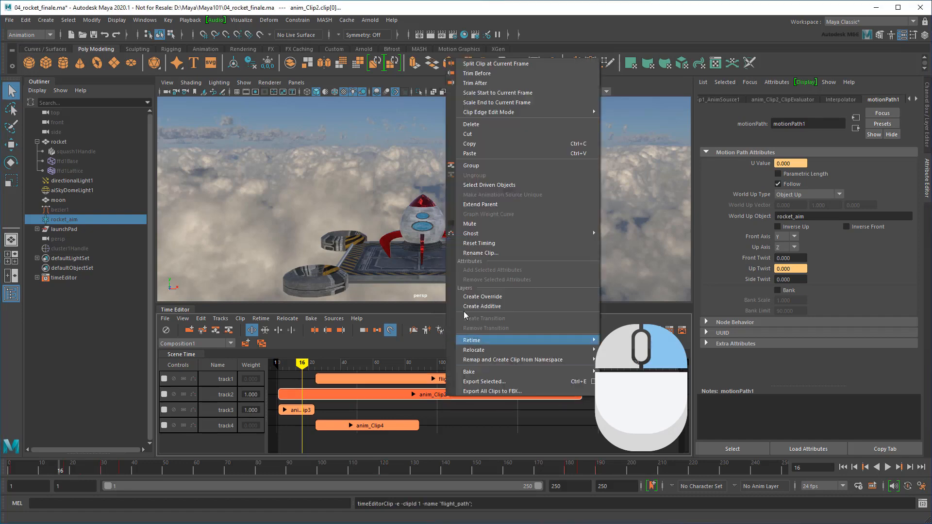
pyautogui.click(466, 255)
pyautogui.write('squash_stretch')
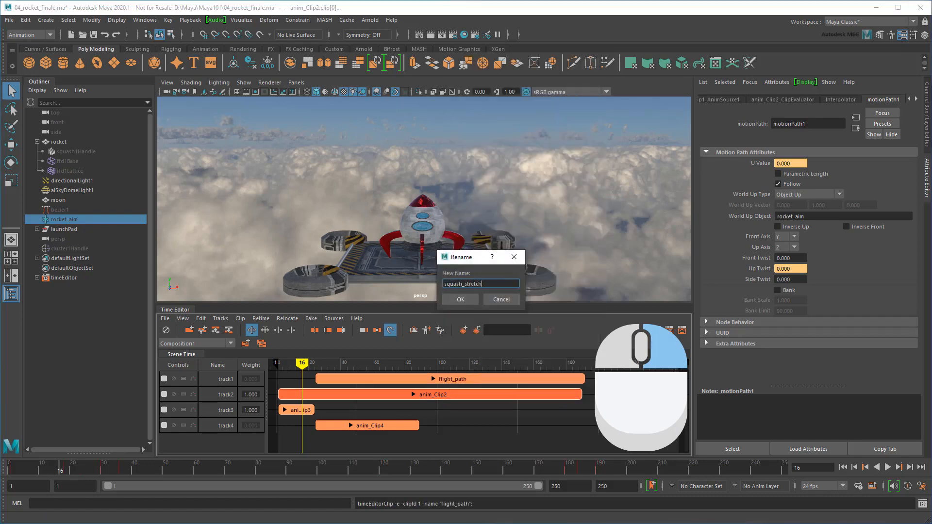
pyautogui.press('Return')
# Rename anim_Clip3 to wiggle and anim_Clip4 to aim, then group all four clips with Ctrl+G
pyautogui.rightClick(298, 409)
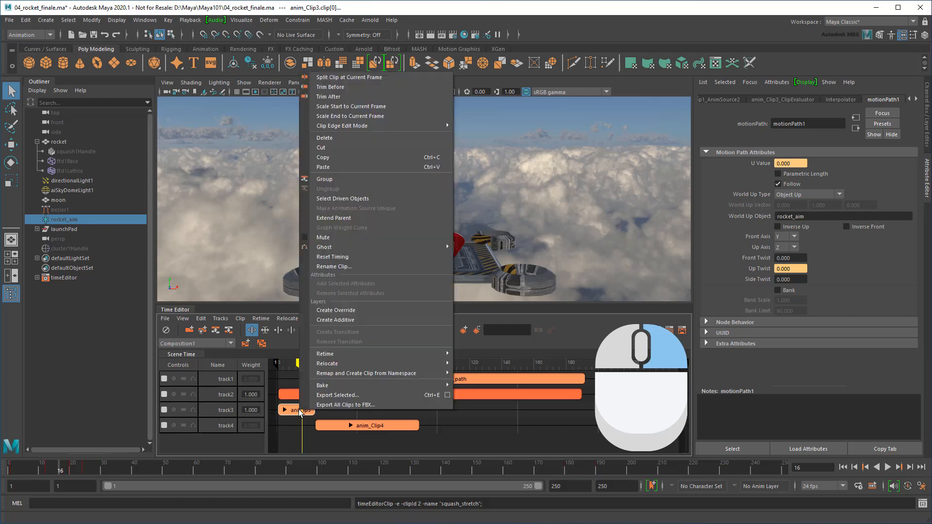
pyautogui.click(371, 269)
pyautogui.write('wiggle')
pyautogui.press('Return')
pyautogui.rightClick(378, 424)
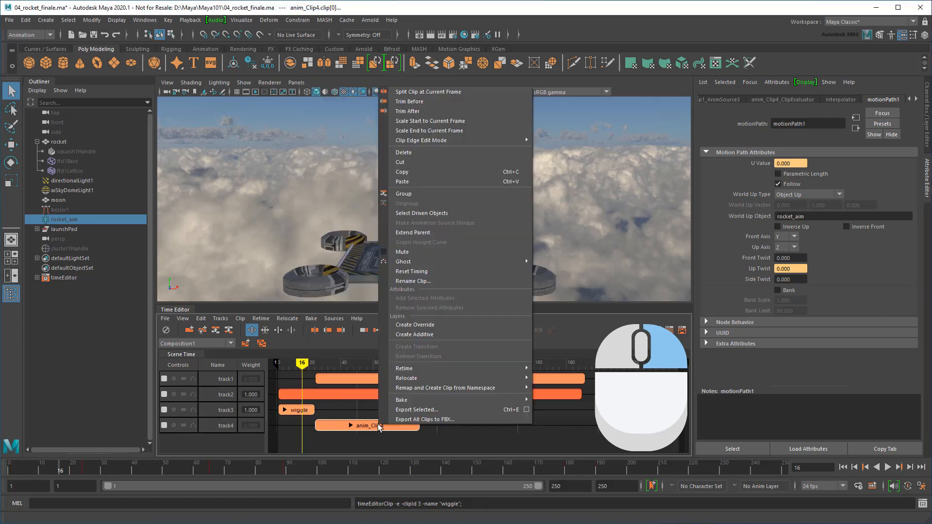
pyautogui.click(420, 282)
pyautogui.write('aim')
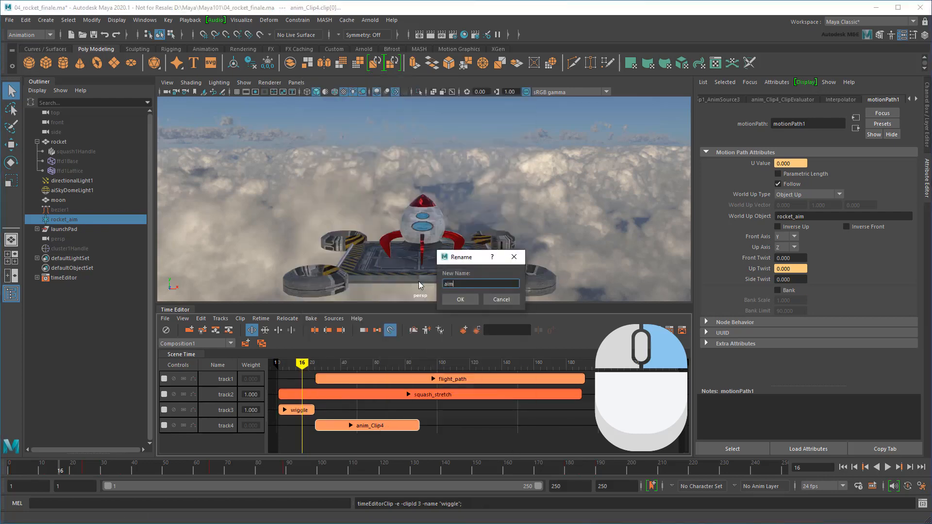
pyautogui.press('Return')
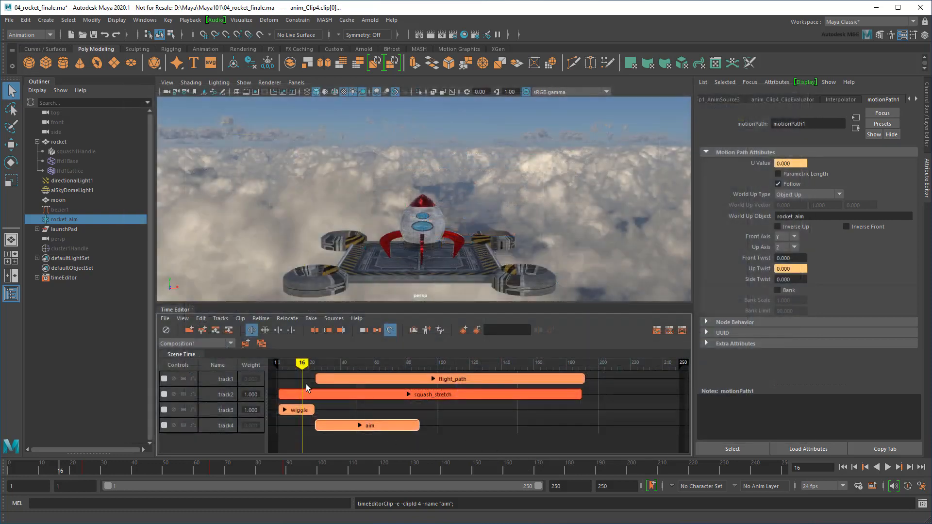
pyautogui.hotkey('ctrl', 'g')
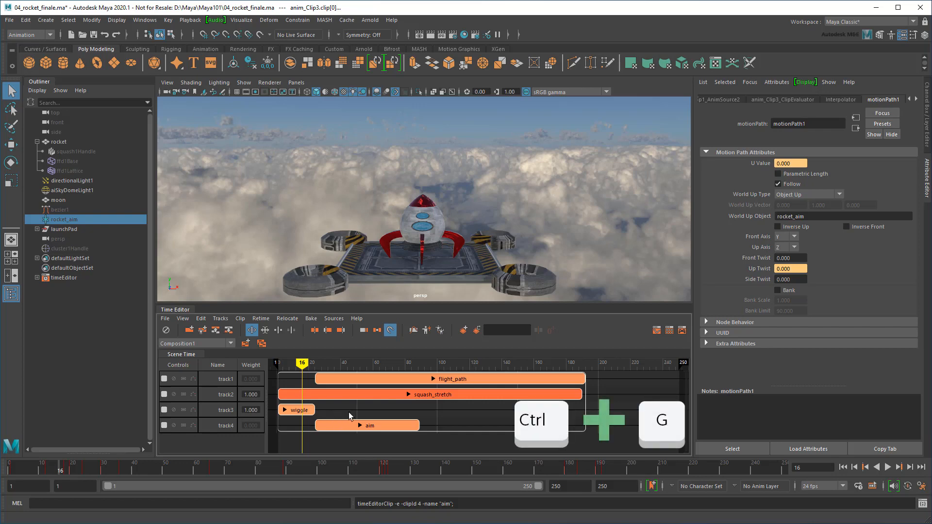
# Rename the new group clip to rocket_anim
pyautogui.rightClick(432, 379)
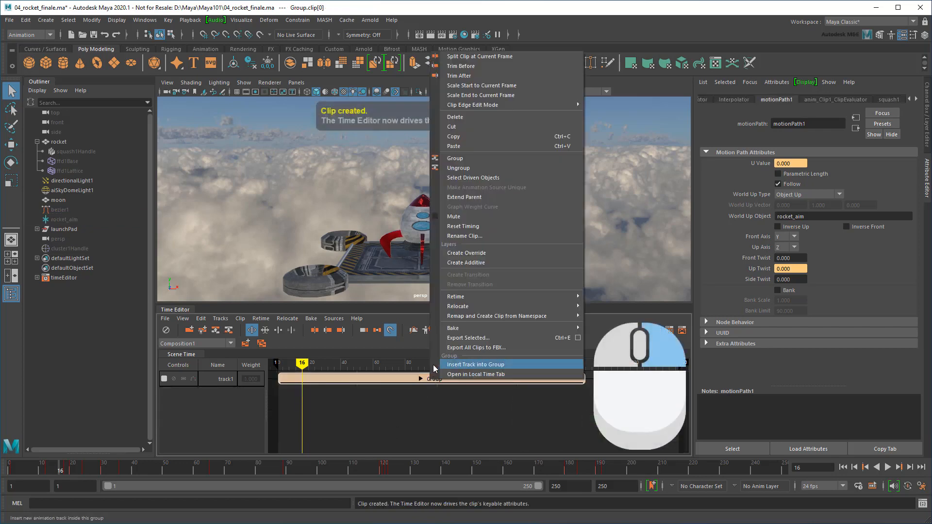
pyautogui.click(463, 236)
pyautogui.write('rocket_anim')
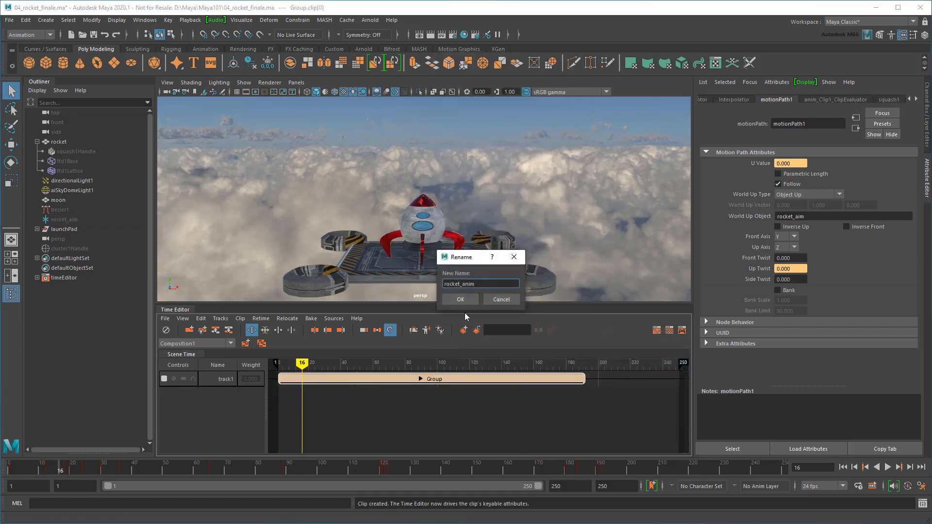
pyautogui.click(464, 300)
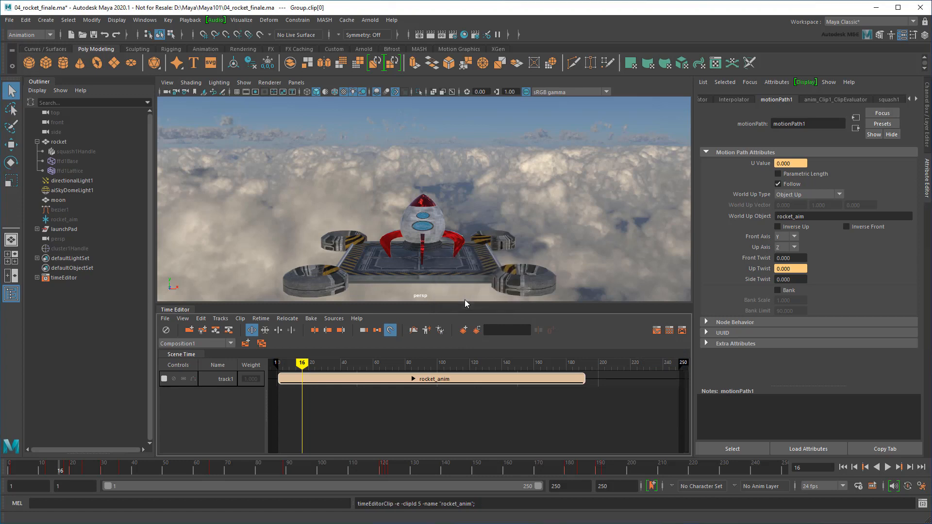
# Expand and collapse rocket_anim, then set the current time to frame 24
pyautogui.click(412, 379)
pyautogui.moveTo(302, 363); pyautogui.dragTo(277, 386)
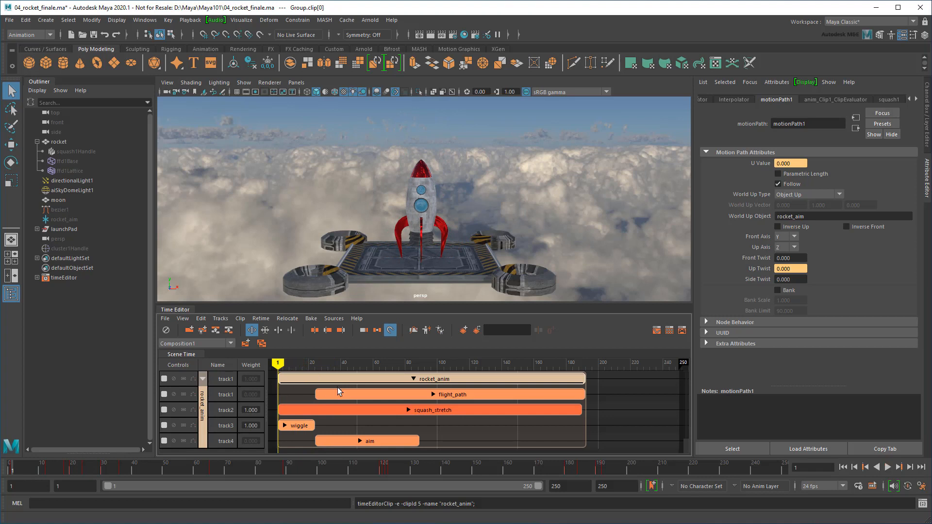
pyautogui.click(413, 379)
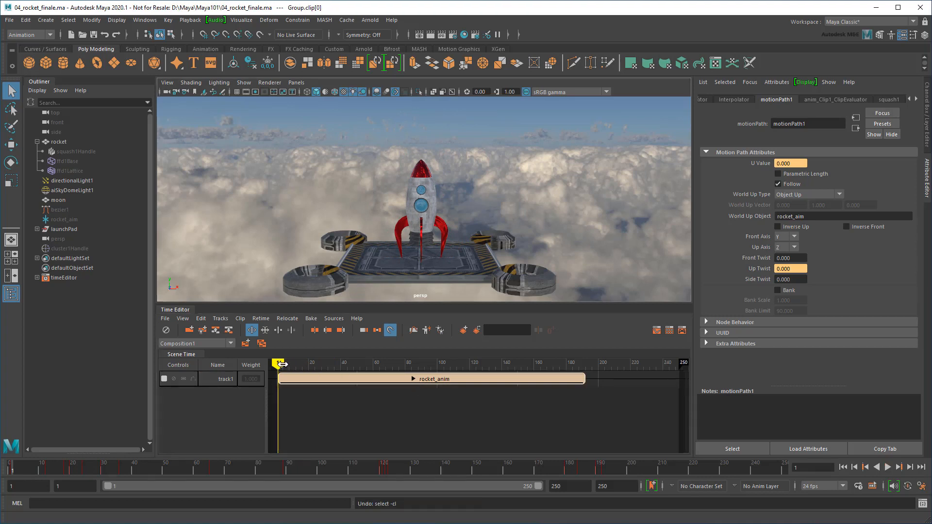
pyautogui.moveTo(279, 362); pyautogui.dragTo(331, 378)
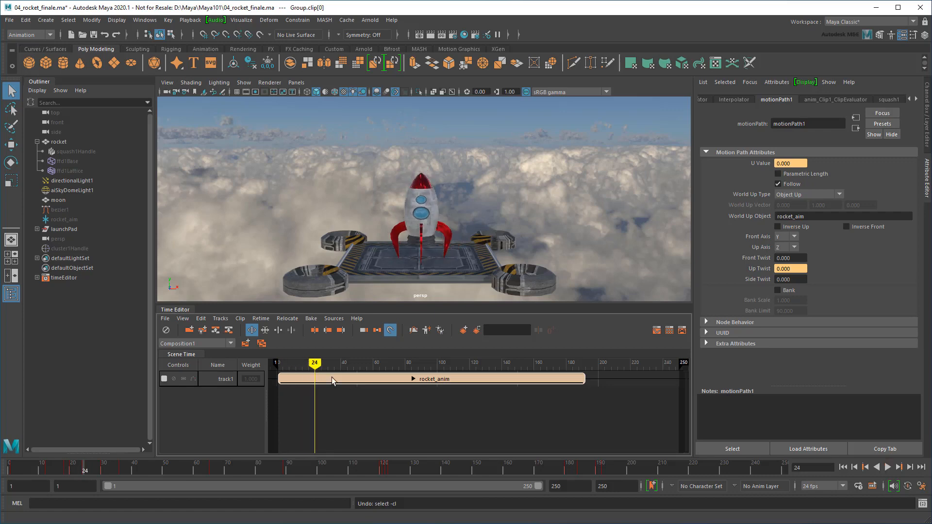
# Split rocket_anim at frame 24 and name the first piece pre-launch
pyautogui.click(313, 332)
pyautogui.rightClick(303, 379)
pyautogui.click(338, 236)
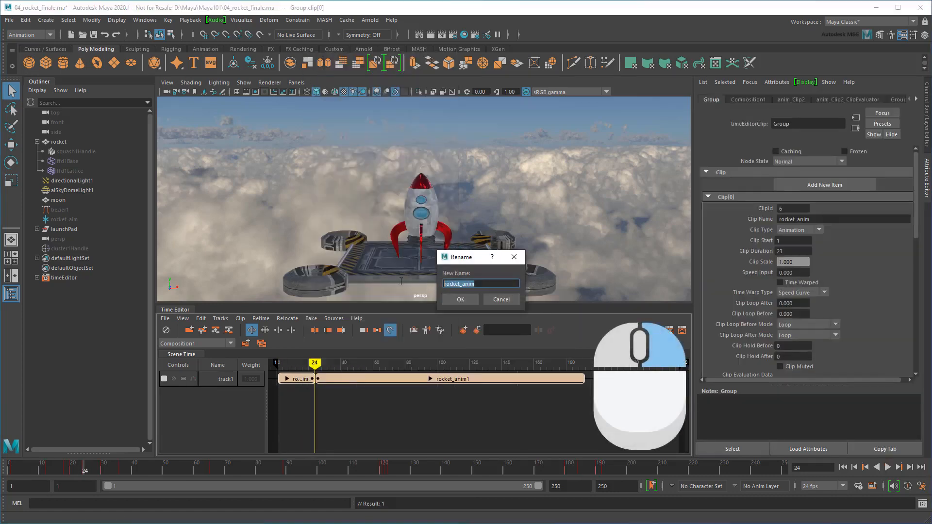
pyautogui.write('pre-launch')
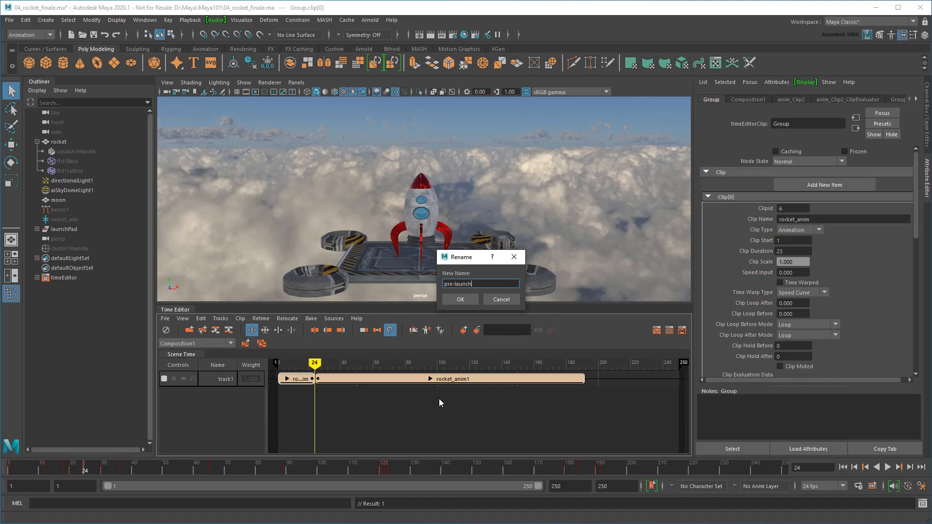
pyautogui.click(461, 300)
# Split the remainder at frame 42 and name the middle piece takeoff
pyautogui.moveTo(315, 363); pyautogui.dragTo(346, 368)
pyautogui.scroll(-10, 523, 220)
pyautogui.keyDown('alt'); pyautogui.moveTo(502, 187); pyautogui.dragTo(487, 238, button='middle'); pyautogui.keyUp('alt')
pyautogui.moveTo(346, 372); pyautogui.dragTo(349, 372)
pyautogui.click(315, 330)
pyautogui.rightClick(332, 379)
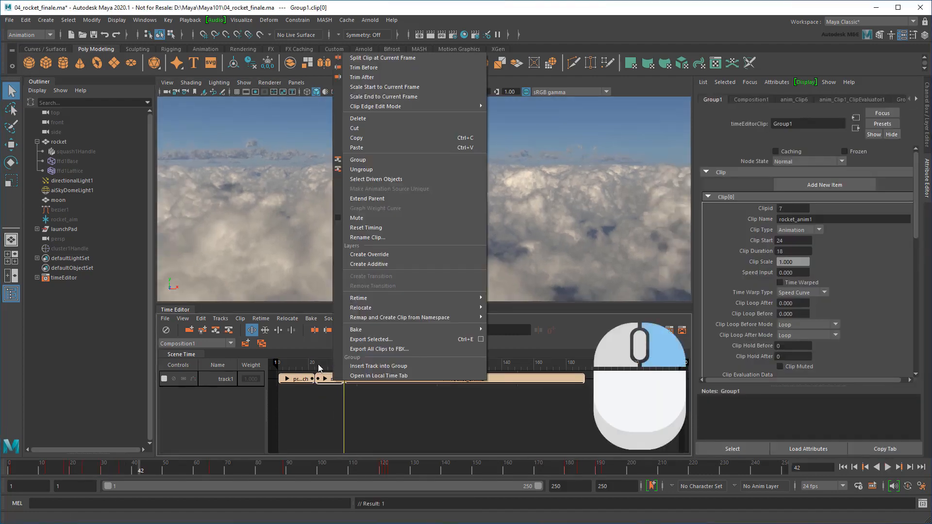
pyautogui.click(359, 236)
pyautogui.write('takeoff')
pyautogui.click(464, 300)
# Rename rocket_anim2 to flight, return to frame 24 and select the takeoff and flight clips together
pyautogui.rightClick(473, 379)
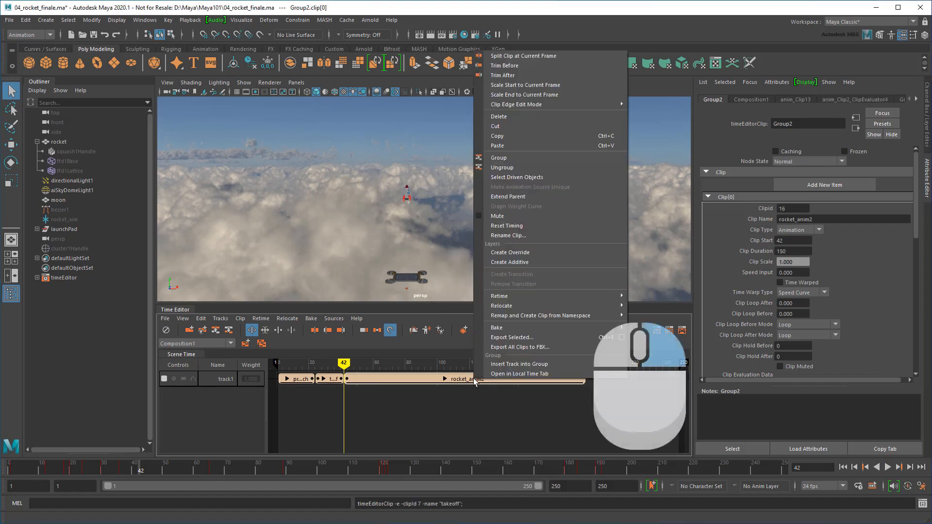
pyautogui.click(523, 235)
pyautogui.write('flight')
pyautogui.click(471, 299)
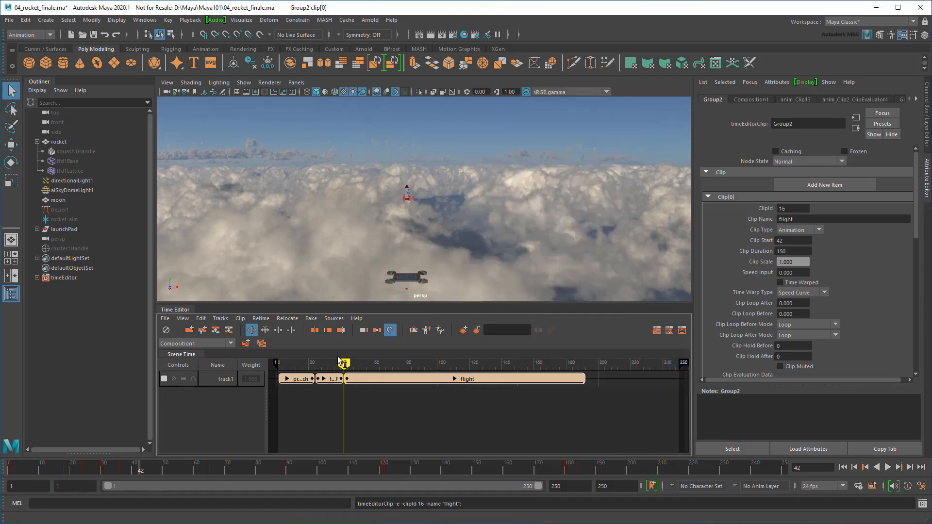
pyautogui.moveTo(344, 365)
pyautogui.mouseDown()
pyautogui.moveTo(287, 367)
pyautogui.moveTo(369, 369)
pyautogui.moveTo(298, 377)
pyautogui.moveTo(349, 377)
pyautogui.mouseUp()
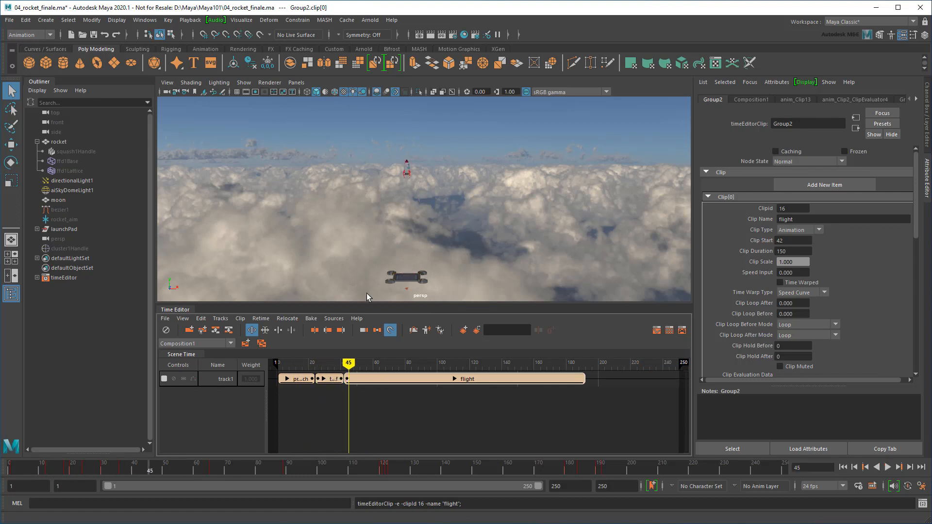
pyautogui.scroll(5, 445, 280)
pyautogui.keyDown('alt'); pyautogui.moveTo(446, 281); pyautogui.dragTo(491, 80, button='middle'); pyautogui.keyUp('alt')
pyautogui.scroll(4, 487, 102)
pyautogui.moveTo(327, 368); pyautogui.dragTo(315, 368)
pyautogui.moveTo(364, 406); pyautogui.dragTo(392, 380)
# In Scale mode, stretch pre_launch to end near frame 48 and play back to check timing
pyautogui.click(331, 400)
pyautogui.click(268, 335)
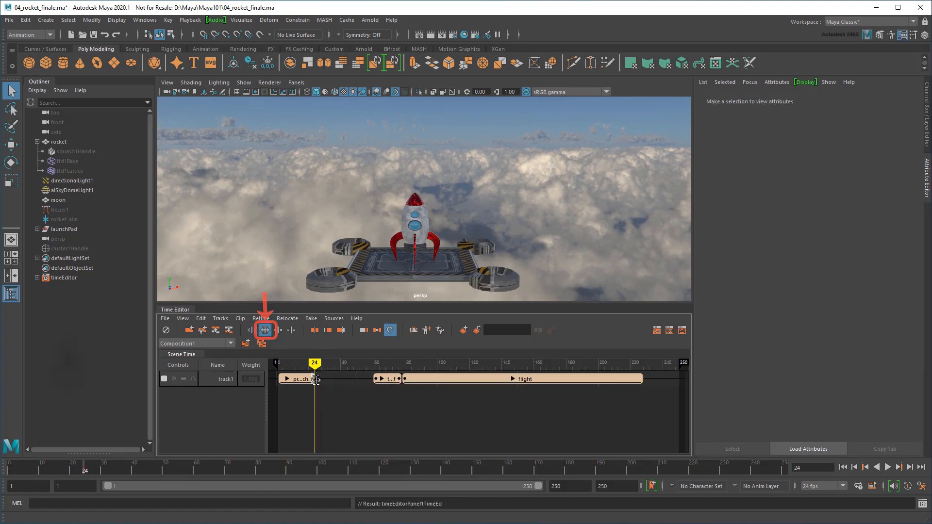
pyautogui.moveTo(313, 378); pyautogui.dragTo(352, 379)
pyautogui.click(368, 394)
pyautogui.hotkey('alt', 'v')
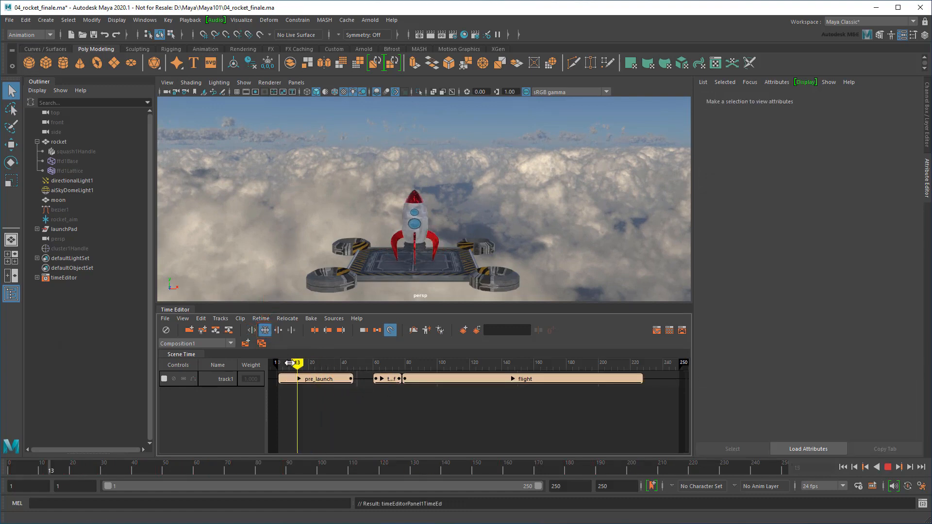
pyautogui.hotkey('alt', 'v')
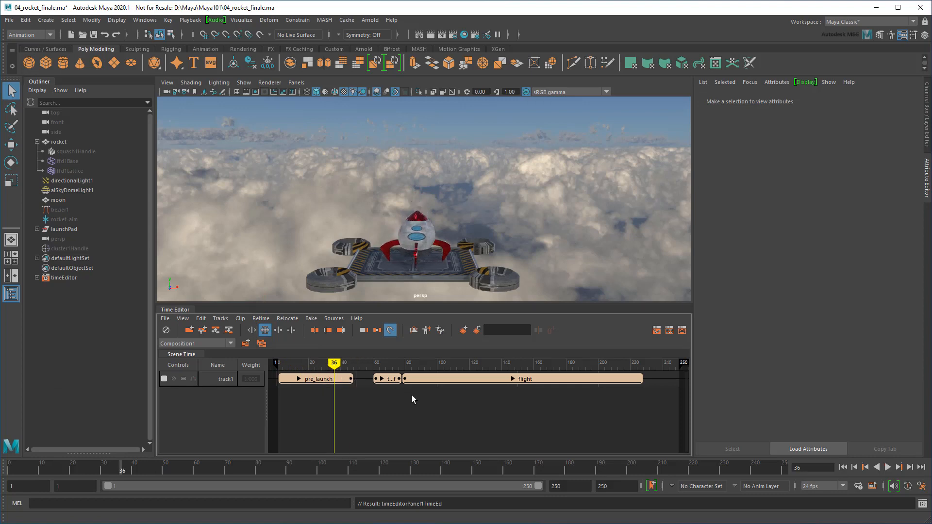
# Move takeoff and flight flush after pre_launch, then play from frame 48 to review
pyautogui.moveTo(381, 378); pyautogui.dragTo(365, 379)
pyautogui.moveTo(429, 380); pyautogui.dragTo(393, 381)
pyautogui.click(402, 397)
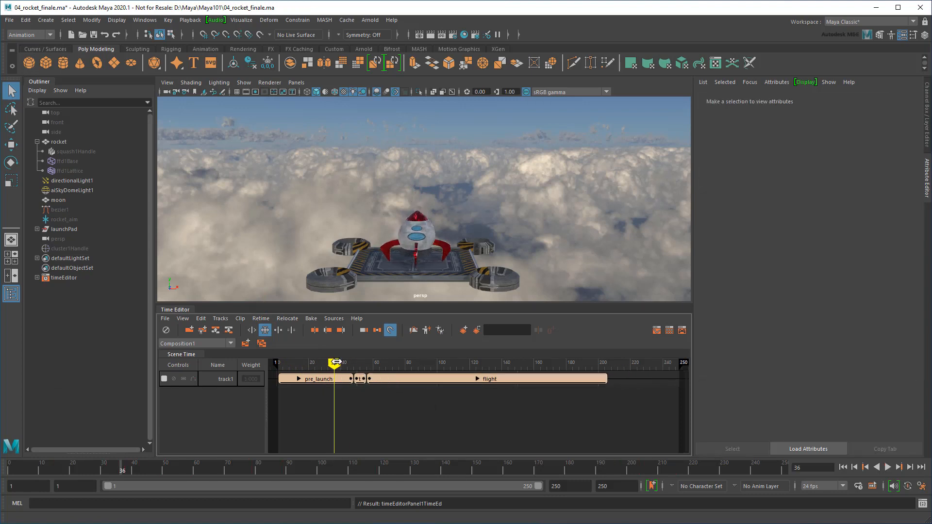
pyautogui.moveTo(335, 362); pyautogui.dragTo(279, 363)
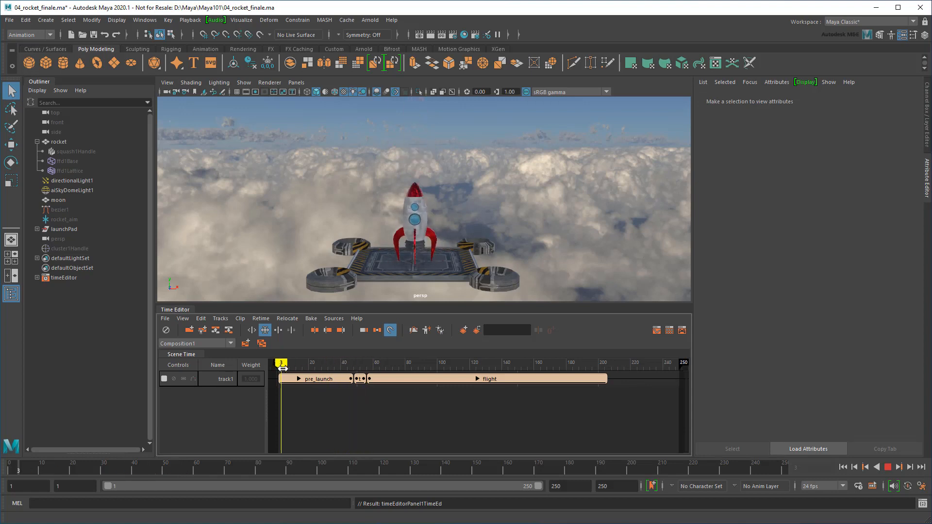
pyautogui.click(888, 467)
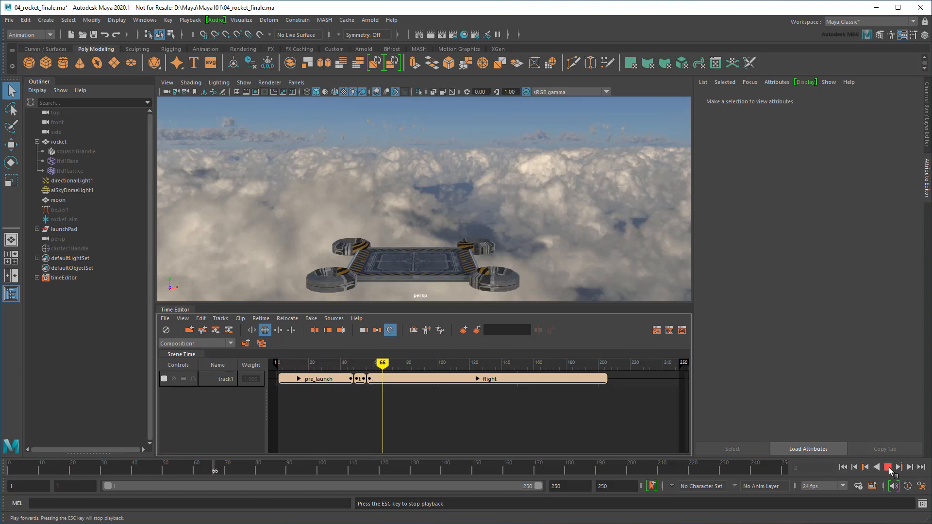
pyautogui.click(888, 467)
pyautogui.keyDown('alt'); pyautogui.moveTo(539, 271); pyautogui.dragTo(431, 245); pyautogui.keyUp('alt')
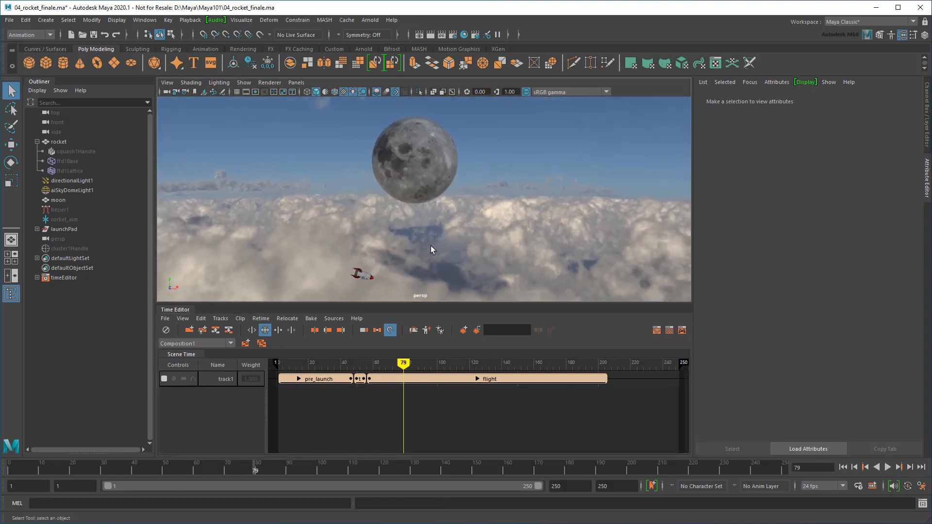
# Show motionPath1's settings and expand the flight clip to reveal flight_path2's uValue and upTwist curves
pyautogui.click(77, 210)
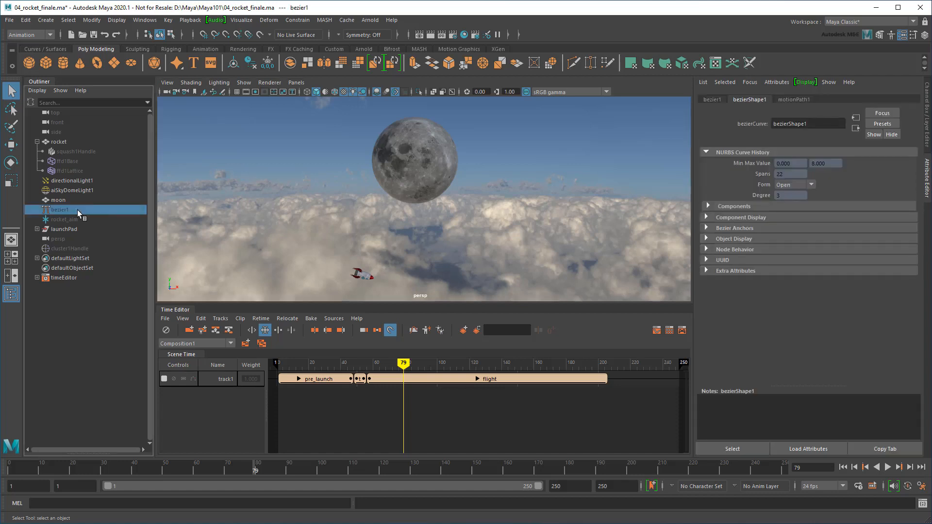
pyautogui.click(792, 99)
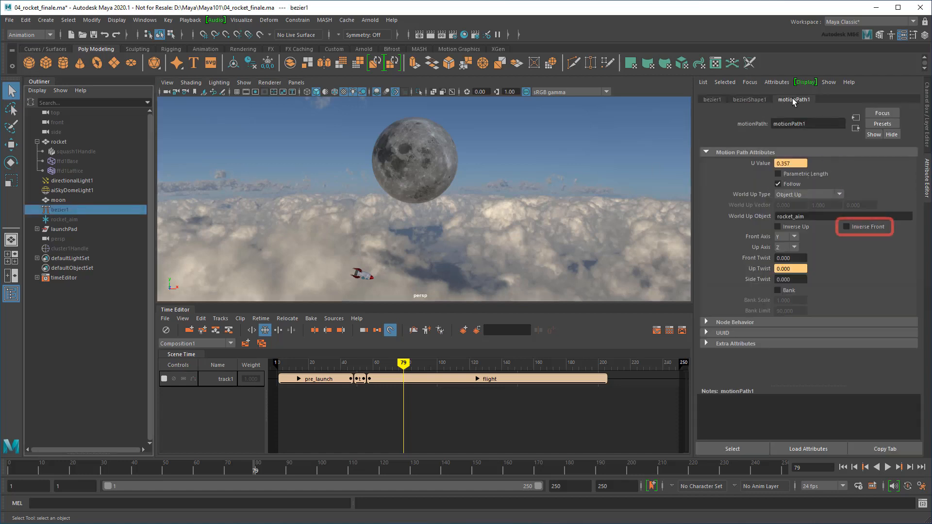
pyautogui.click(486, 379)
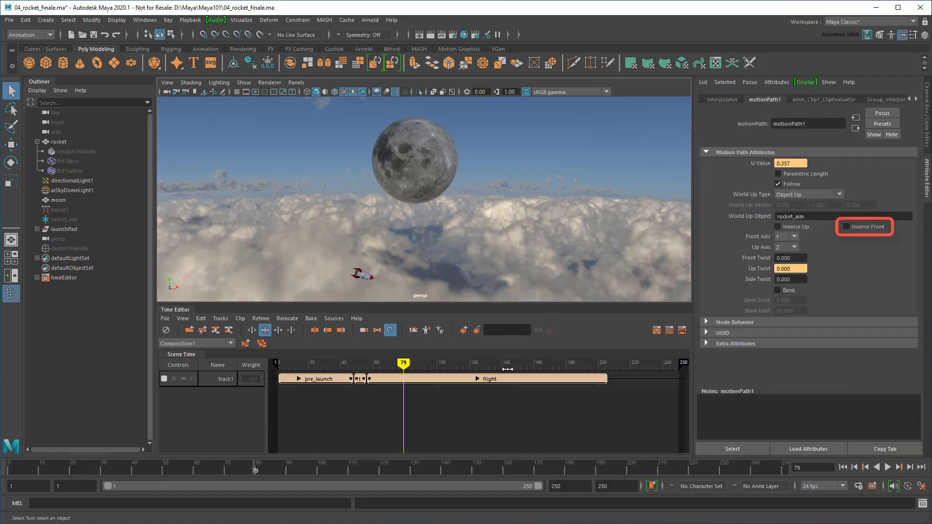
pyautogui.click(477, 379)
pyautogui.click(469, 395)
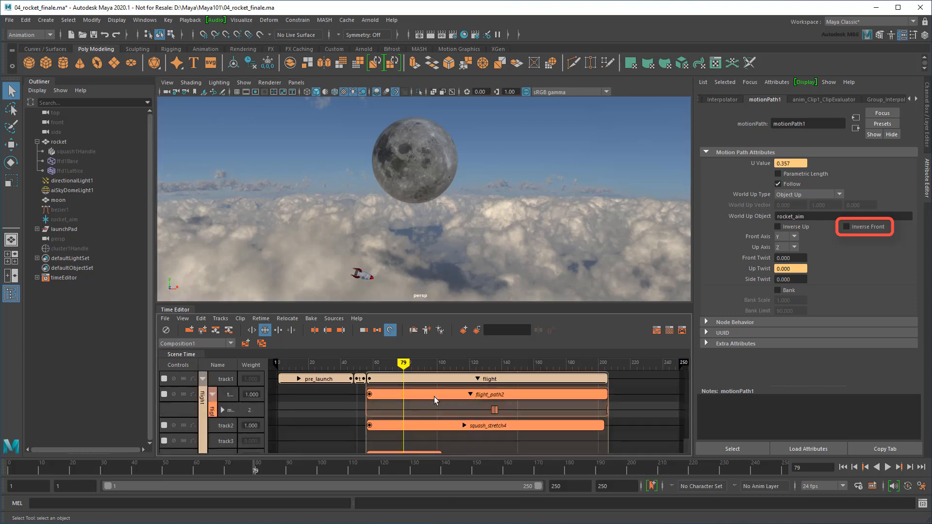
pyautogui.click(223, 409)
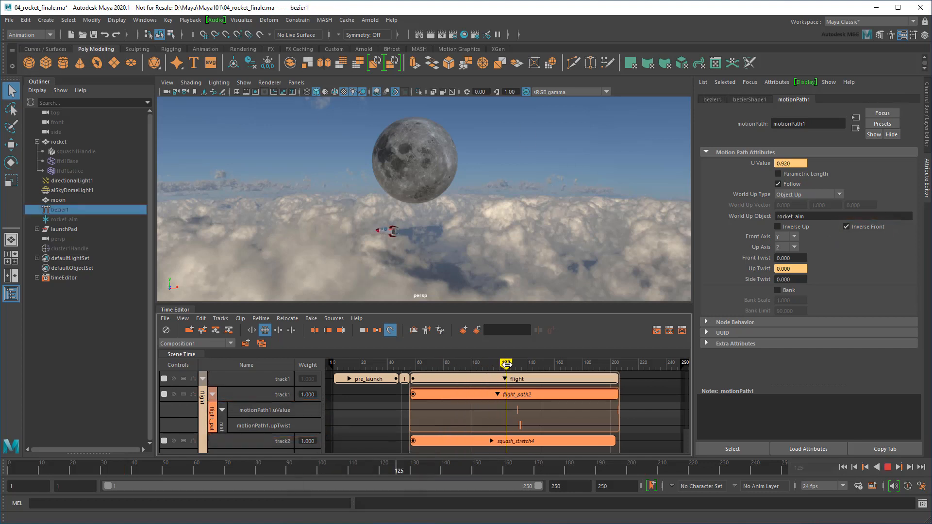
# Scrub around frames 123–125 to inspect the rocket near the moon
pyautogui.moveTo(507, 364); pyautogui.dragTo(503, 365)
pyautogui.scroll(4, 422, 230)
pyautogui.keyDown('alt'); pyautogui.moveTo(421, 231); pyautogui.dragTo(491, 192, button='middle'); pyautogui.keyUp('alt')
pyautogui.keyDown('alt'); pyautogui.moveTo(491, 192); pyautogui.dragTo(526, 190, button='right'); pyautogui.keyUp('alt')
pyautogui.keyDown('alt'); pyautogui.moveTo(526, 190); pyautogui.dragTo(532, 211, button='middle'); pyautogui.keyUp('alt')
pyautogui.moveTo(503, 365); pyautogui.dragTo(505, 364)
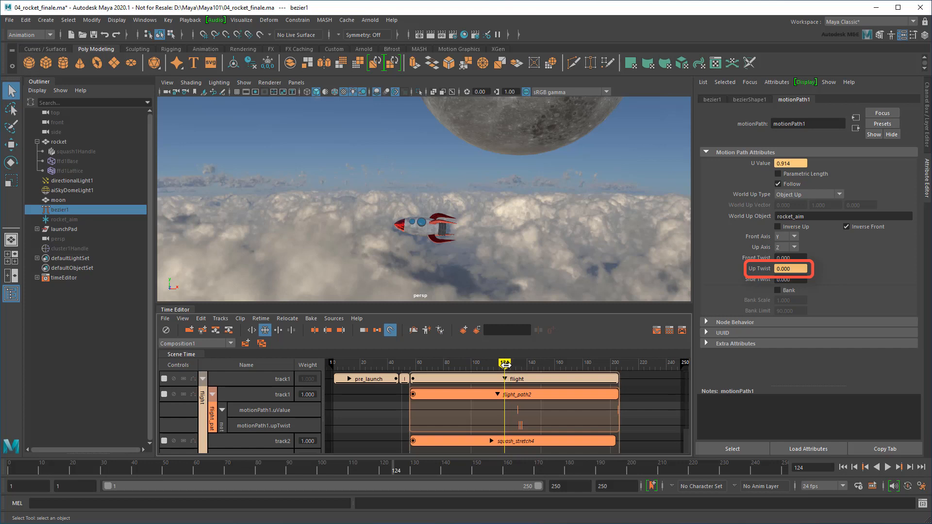
# Break the connection on motionPath1's Inverse Front, scrub the flight, and select the flight_path2 clip
pyautogui.rightClick(867, 226)
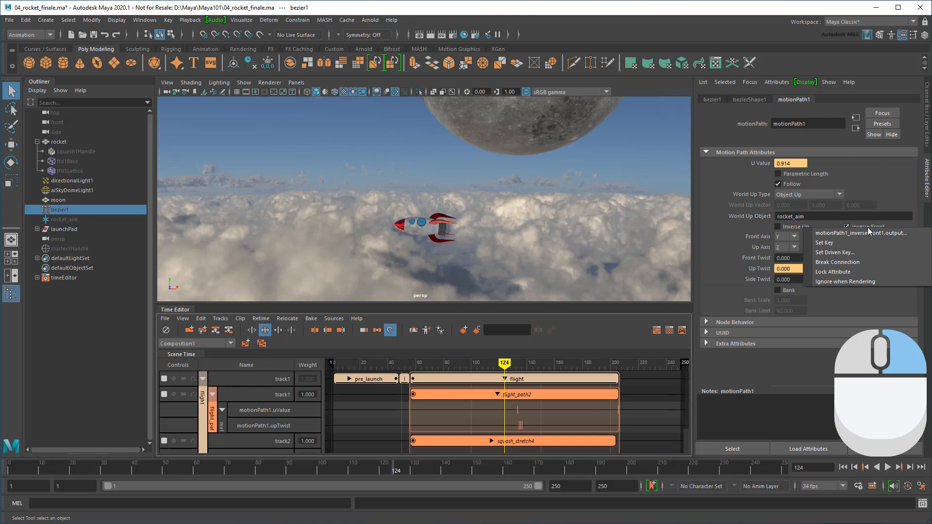
pyautogui.click(869, 261)
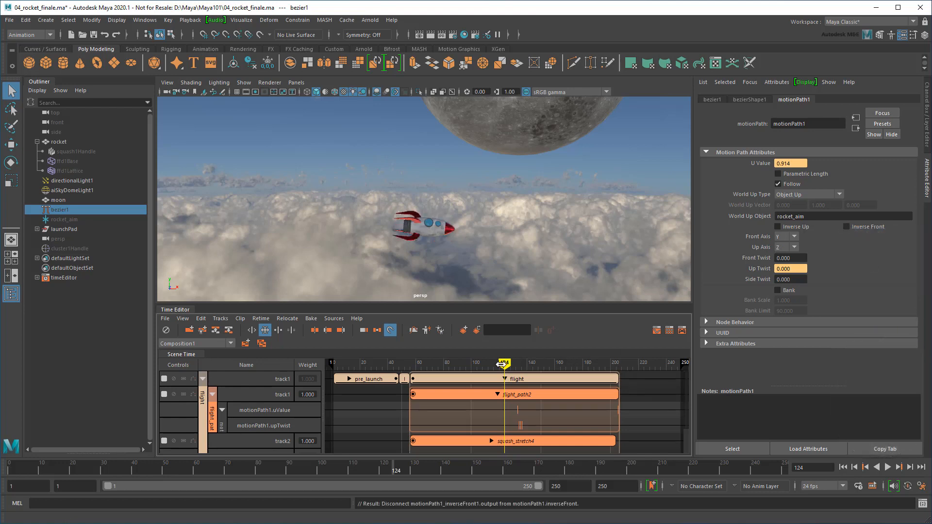
pyautogui.moveTo(501, 364); pyautogui.dragTo(505, 387)
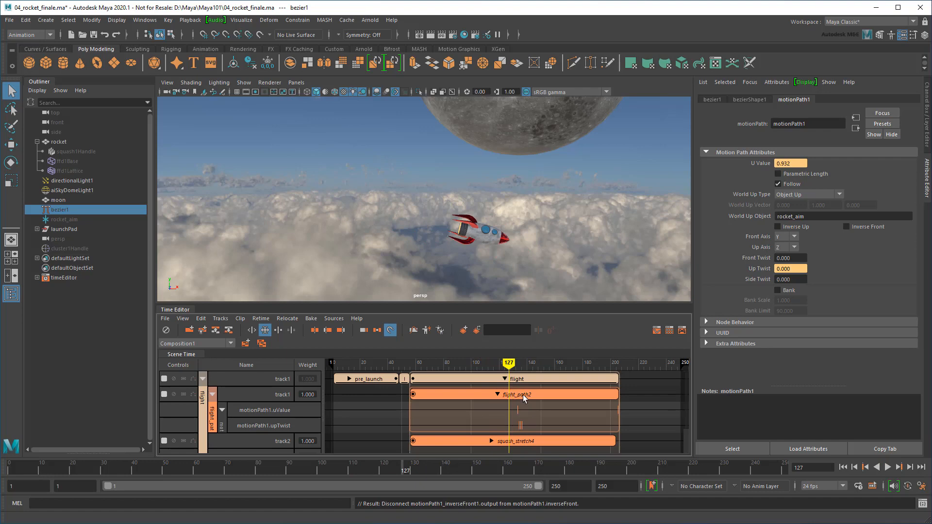
pyautogui.click(523, 395)
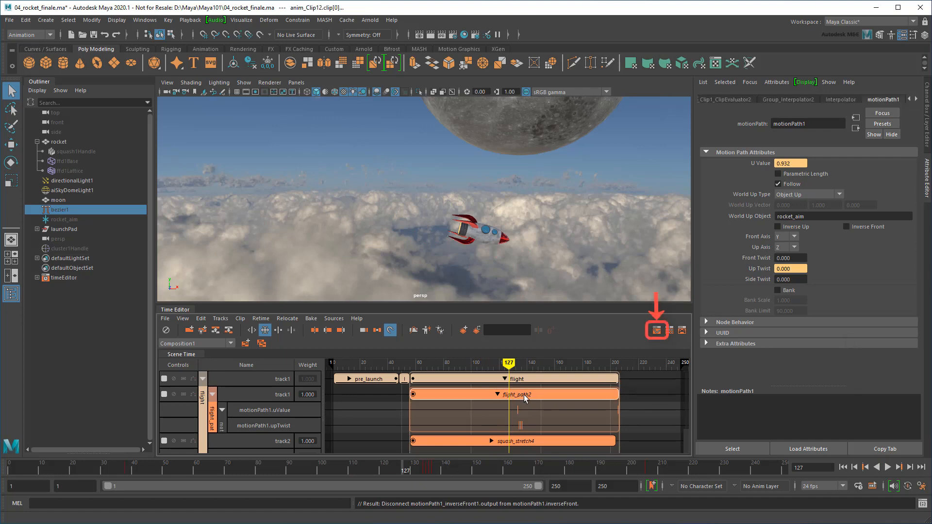
# Show flight_path2's curves in the Graph Editor, normalize them, and colour the twist curve green
pyautogui.click(656, 334)
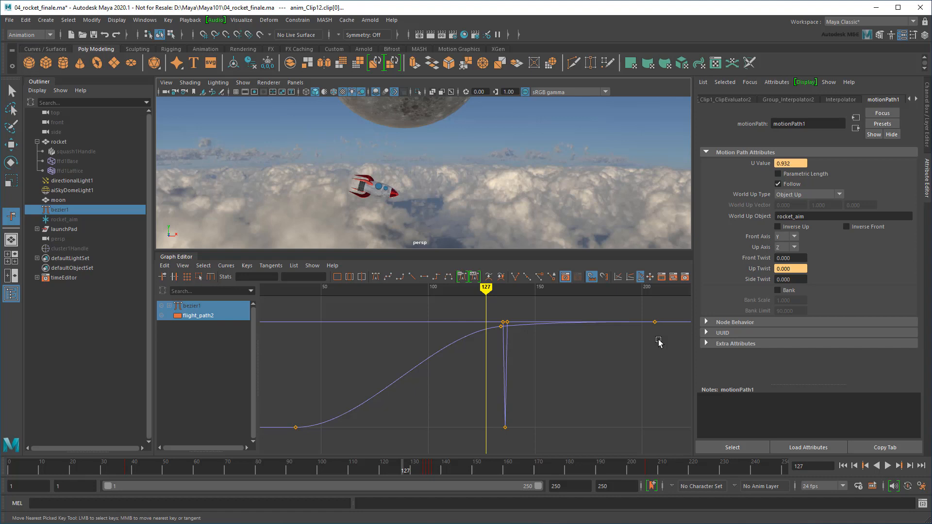
pyautogui.click(618, 278)
pyautogui.moveTo(496, 348); pyautogui.dragTo(532, 429)
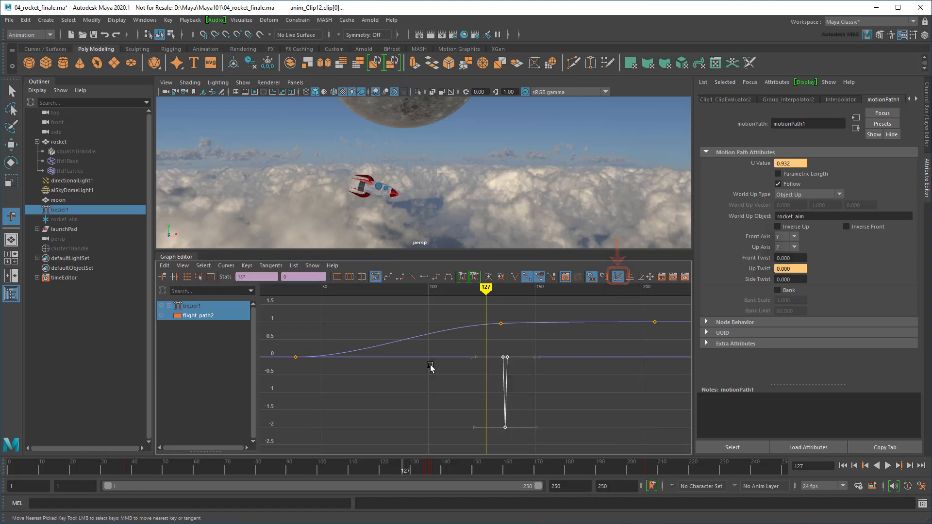
pyautogui.click(165, 266)
pyautogui.click(251, 398)
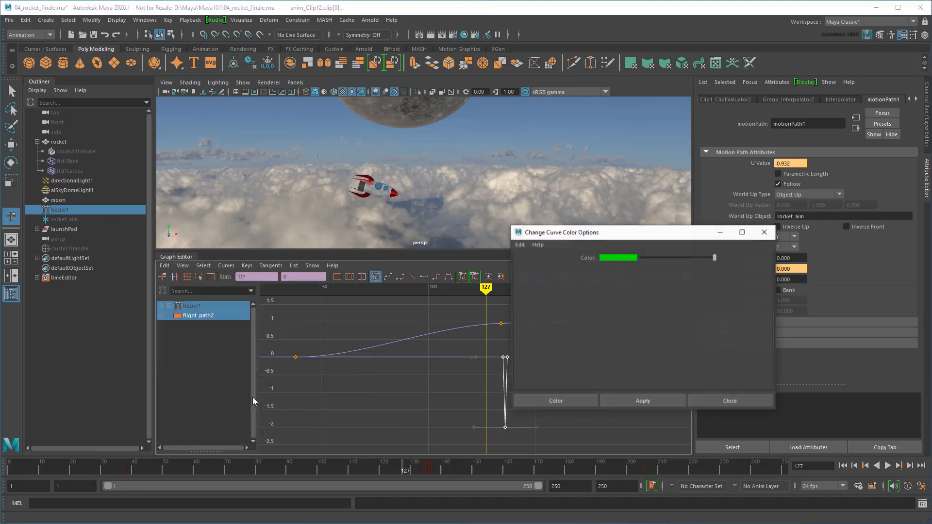
pyautogui.click(571, 401)
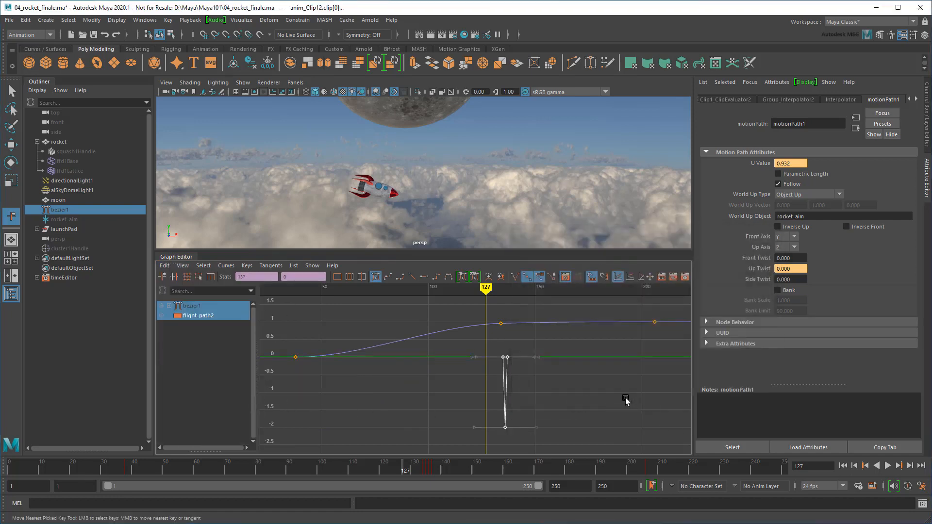
pyautogui.click(604, 410)
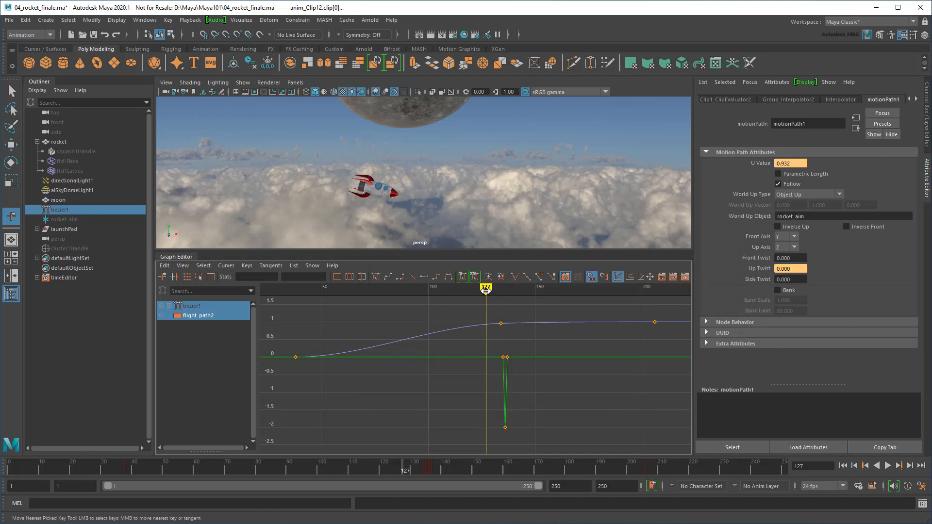
# Scrub to frame 136 and select and frame the frame-137 upTwist key
pyautogui.moveTo(486, 290); pyautogui.dragTo(506, 296)
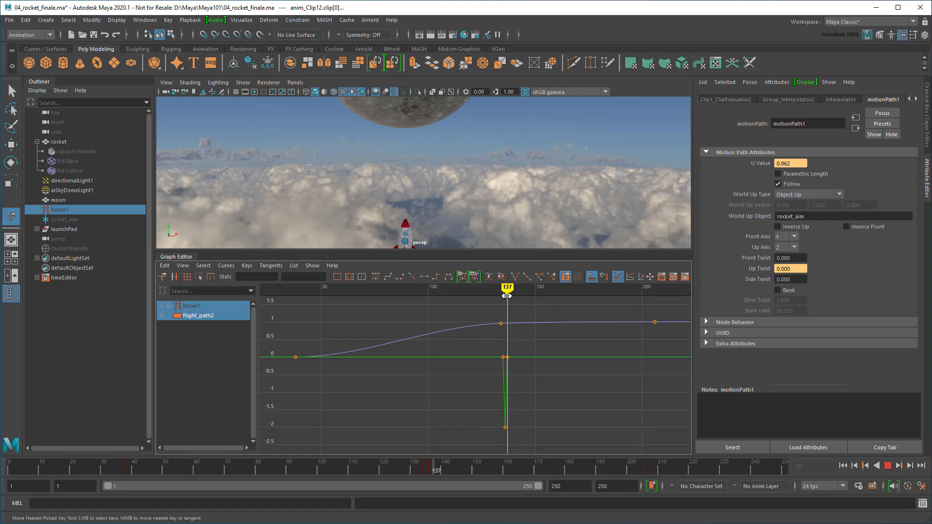
pyautogui.moveTo(489, 345); pyautogui.dragTo(535, 441)
pyautogui.press('f')
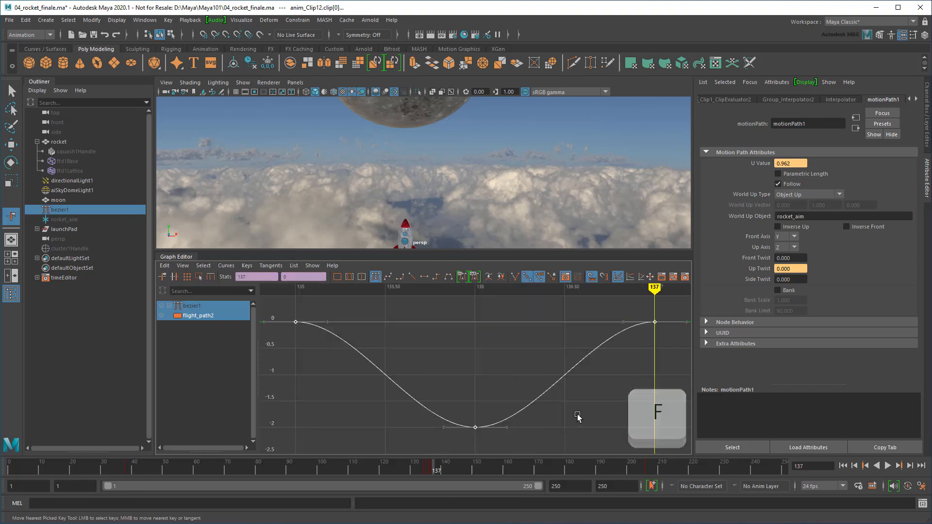
pyautogui.scroll(-3, 522, 174)
pyautogui.keyDown('alt'); pyautogui.moveTo(520, 193); pyautogui.dragTo(533, 164, button='middle'); pyautogui.keyUp('alt')
pyautogui.scroll(1, 533, 164)
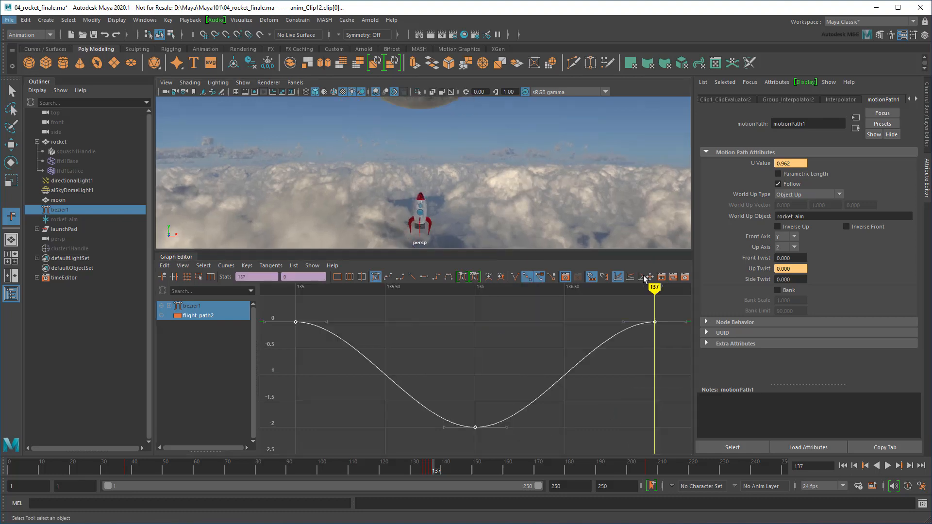
pyautogui.moveTo(644, 310); pyautogui.dragTo(665, 339)
pyautogui.scroll(-6, 629, 376)
# Lower the frame-137 upTwist key step by step to about -179.5
pyautogui.keyDown('alt'); pyautogui.moveTo(563, 403); pyautogui.dragTo(499, 363, button='middle'); pyautogui.keyUp('alt')
pyautogui.press('w')
pyautogui.keyDown('shift'); pyautogui.moveTo(464, 338); pyautogui.dragTo(466, 434, button='middle'); pyautogui.keyUp('shift')
pyautogui.press('f')
pyautogui.scroll(-5, 518, 354)
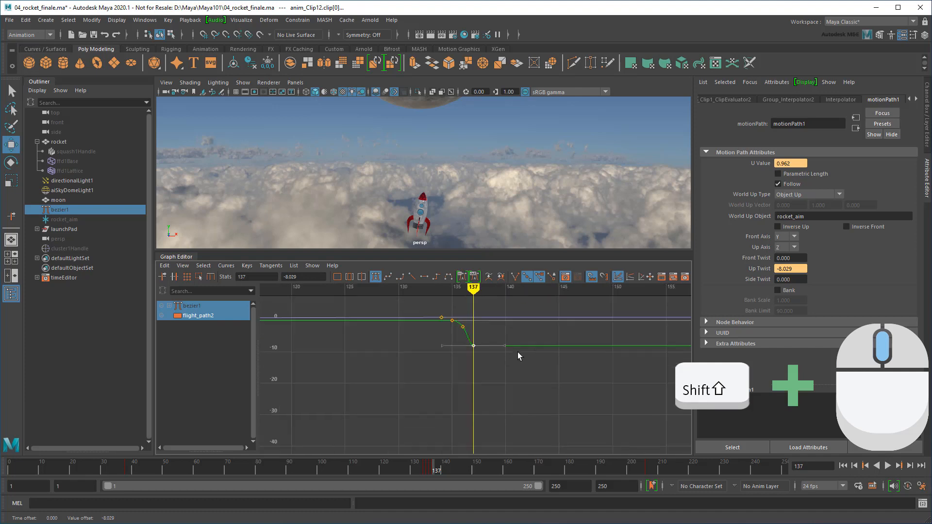
pyautogui.keyDown('shift'); pyautogui.moveTo(477, 312); pyautogui.dragTo(478, 443, button='middle'); pyautogui.keyUp('shift')
pyautogui.scroll(-5, 546, 423)
pyautogui.keyDown('alt'); pyautogui.moveTo(548, 423); pyautogui.dragTo(556, 325, button='middle'); pyautogui.keyUp('alt')
pyautogui.keyDown('shift'); pyautogui.moveTo(485, 305); pyautogui.dragTo(478, 448, button='middle'); pyautogui.keyUp('shift')
pyautogui.keyDown('alt'); pyautogui.moveTo(560, 417); pyautogui.dragTo(561, 333, button='middle'); pyautogui.keyUp('alt')
pyautogui.scroll(5, 499, 376)
pyautogui.keyDown('alt'); pyautogui.moveTo(528, 368); pyautogui.dragTo(509, 393, button='middle'); pyautogui.keyUp('alt')
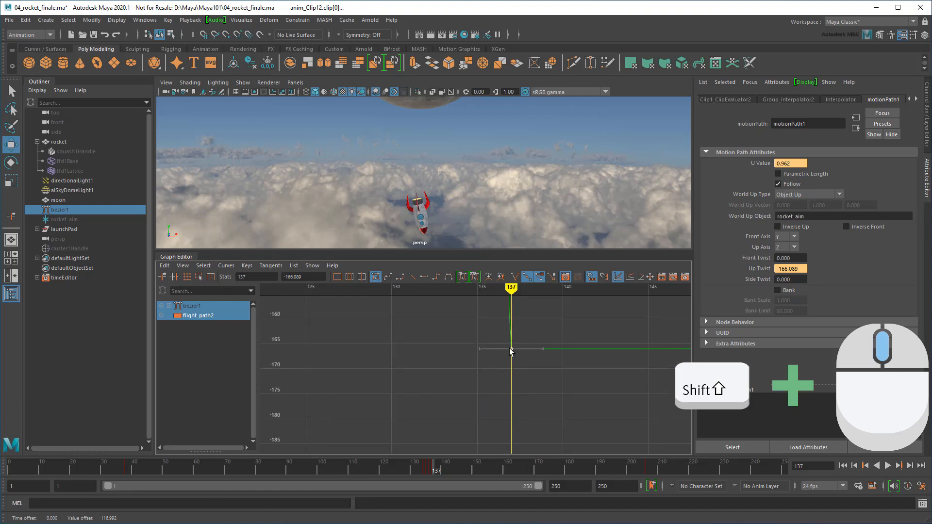
pyautogui.keyDown('shift'); pyautogui.moveTo(510, 349); pyautogui.dragTo(509, 416, button='middle'); pyautogui.keyUp('shift')
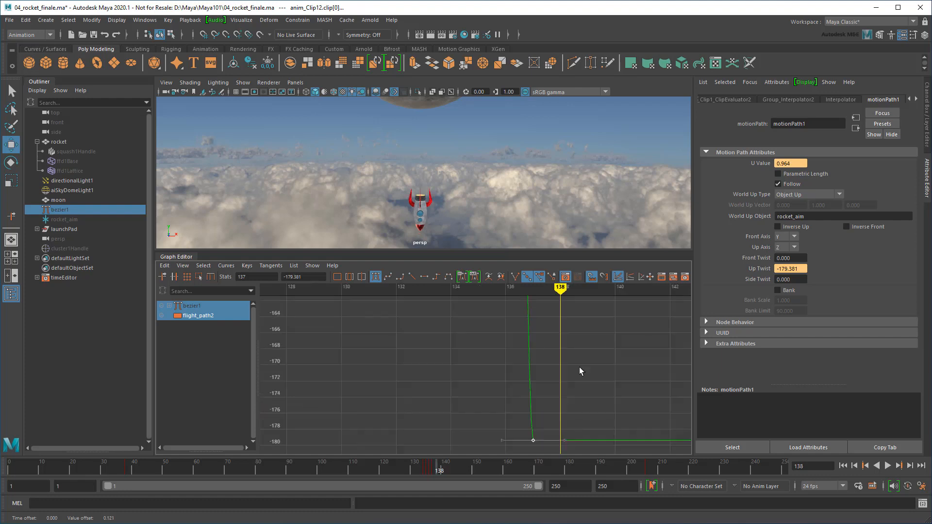
# Pan the graph to later frames and scrub between frames 198 and 199
pyautogui.scroll(-5, 581, 370)
pyautogui.keyDown('alt'); pyautogui.moveTo(580, 370); pyautogui.dragTo(408, 361, button='middle'); pyautogui.keyUp('alt')
pyautogui.scroll(-2, 508, 337)
pyautogui.keyDown('alt'); pyautogui.moveTo(508, 337); pyautogui.dragTo(441, 339, button='middle'); pyautogui.keyUp('alt')
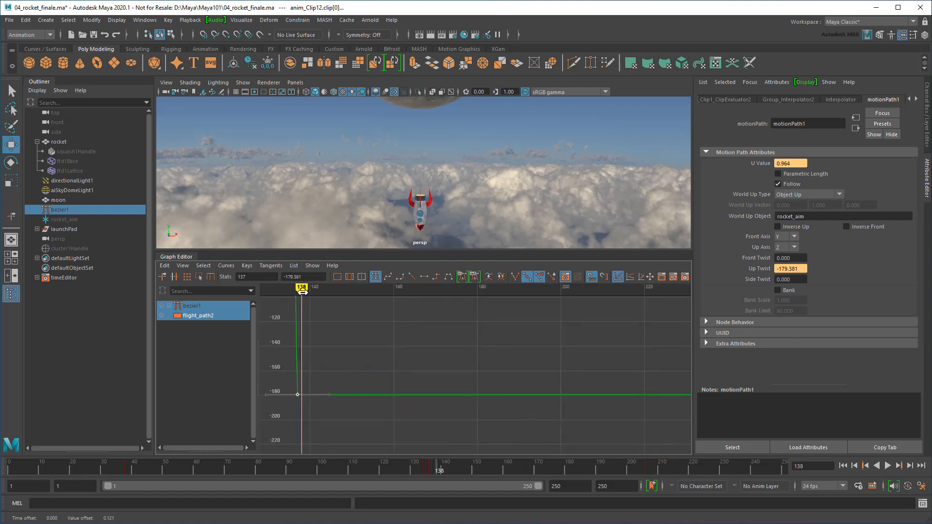
pyautogui.moveTo(302, 290)
pyautogui.mouseDown()
pyautogui.moveTo(573, 291)
pyautogui.moveTo(552, 290)
pyautogui.mouseUp()
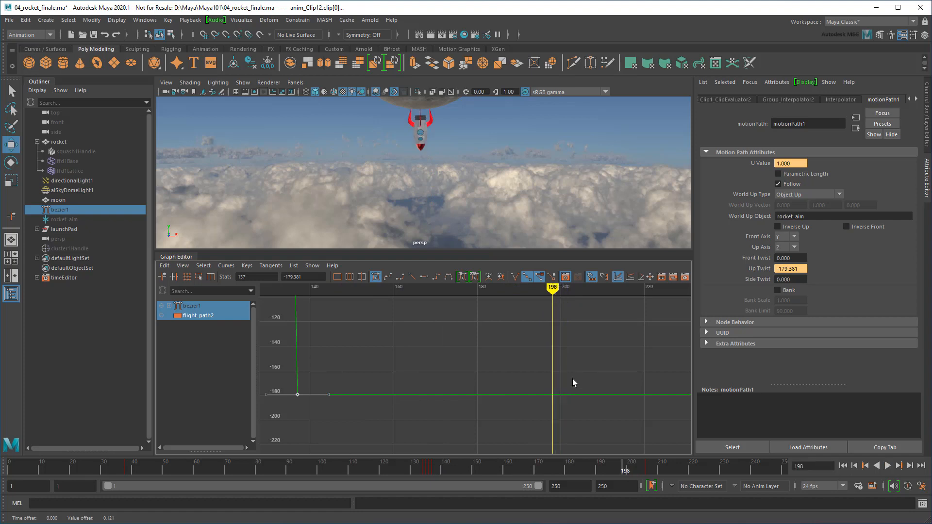
pyautogui.scroll(10, 573, 379)
pyautogui.keyDown('alt'); pyautogui.moveTo(572, 379); pyautogui.dragTo(371, 366, button='middle'); pyautogui.keyUp('alt')
pyautogui.moveTo(477, 291)
pyautogui.mouseDown()
pyautogui.moveTo(559, 297)
pyautogui.moveTo(503, 297)
pyautogui.mouseUp()
# Insert upTwist keys at frames 198 and 199, and bring the frame-199 key back to about 0
pyautogui.press('i')
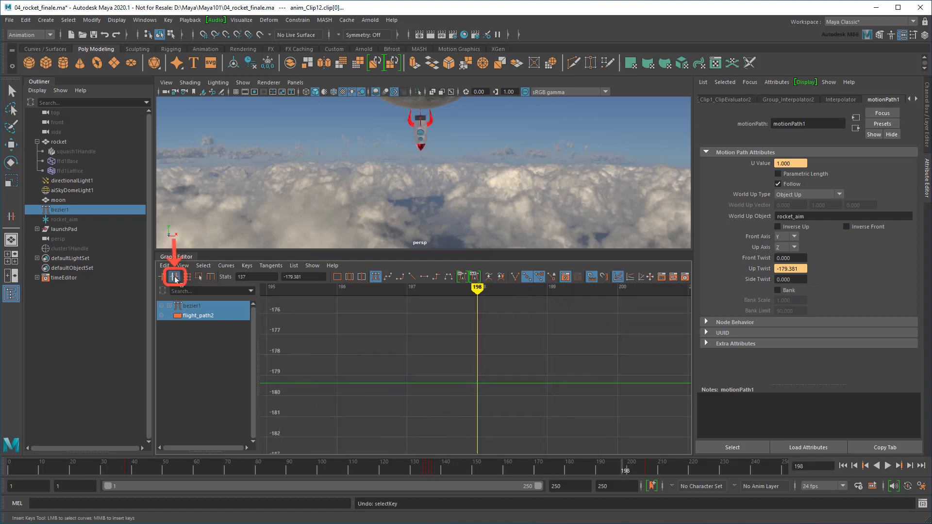
pyautogui.middleClick(478, 383)
pyautogui.middleClick(548, 383)
pyautogui.moveTo(480, 291); pyautogui.dragTo(562, 297)
pyautogui.moveTo(545, 362); pyautogui.dragTo(568, 407)
pyautogui.scroll(-15, 566, 360)
pyautogui.moveTo(505, 396)
pyautogui.keyDown('alt'); pyautogui.mouseDown(button='middle')
pyautogui.moveTo(503, 406)
pyautogui.moveTo(481, 388)
pyautogui.moveTo(489, 313)
pyautogui.mouseUp(button='middle'); pyautogui.keyUp('alt')
pyautogui.press('w')
pyautogui.press('f')
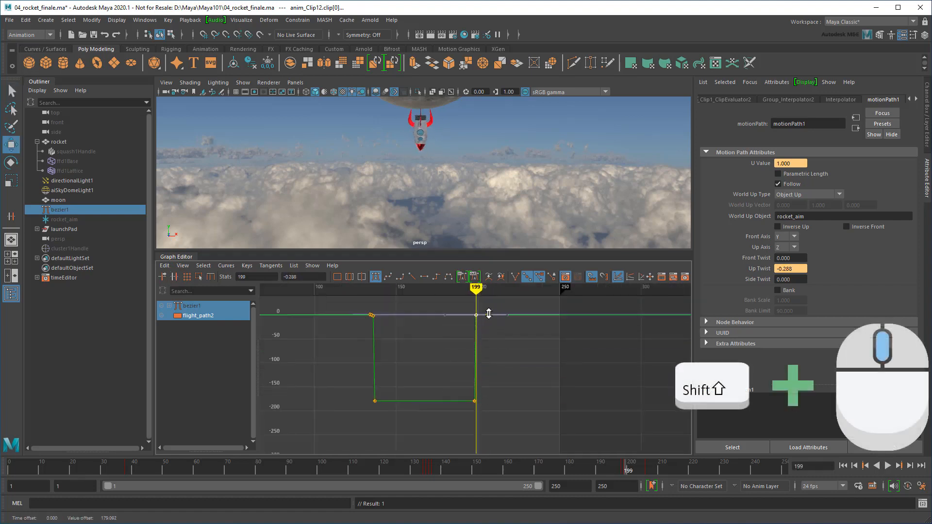
pyautogui.hotkey('ctrl', 'z')
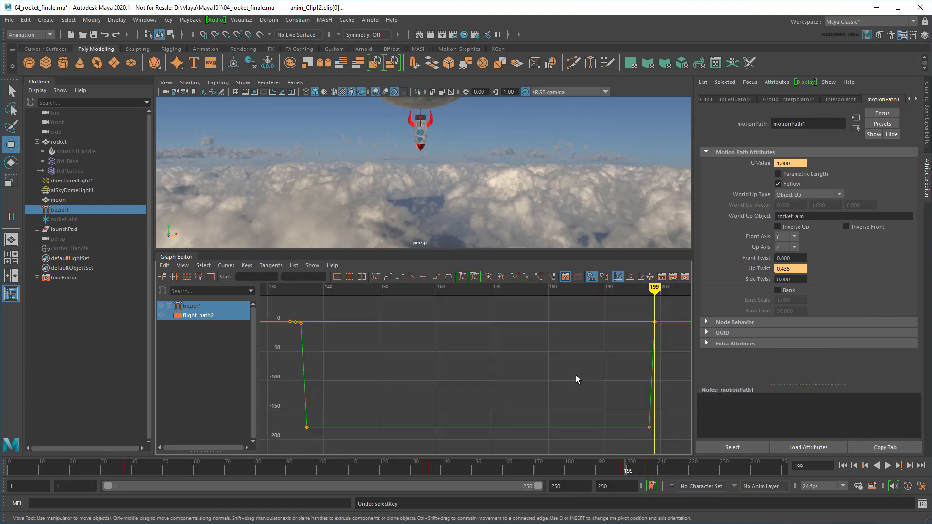
# Give the 198–199 and 136–137 twist keys stepped tangents
pyautogui.moveTo(633, 313); pyautogui.dragTo(665, 442)
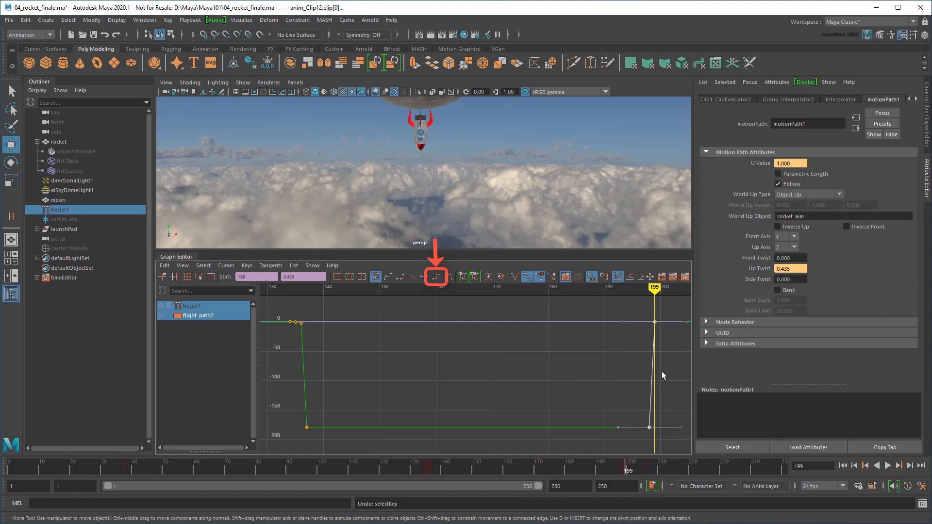
pyautogui.click(436, 277)
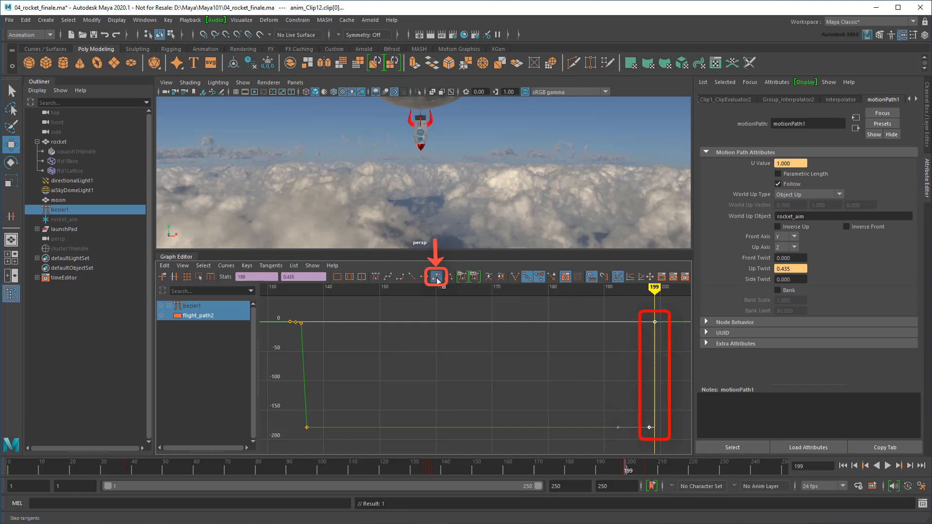
pyautogui.click(301, 323)
pyautogui.keyDown('shift'); pyautogui.click(307, 427); pyautogui.keyUp('shift')
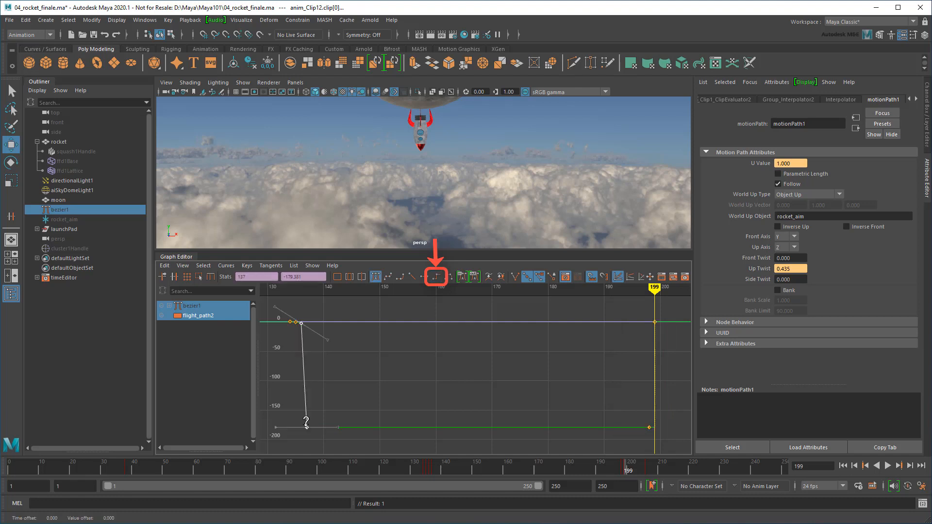
pyautogui.click(436, 277)
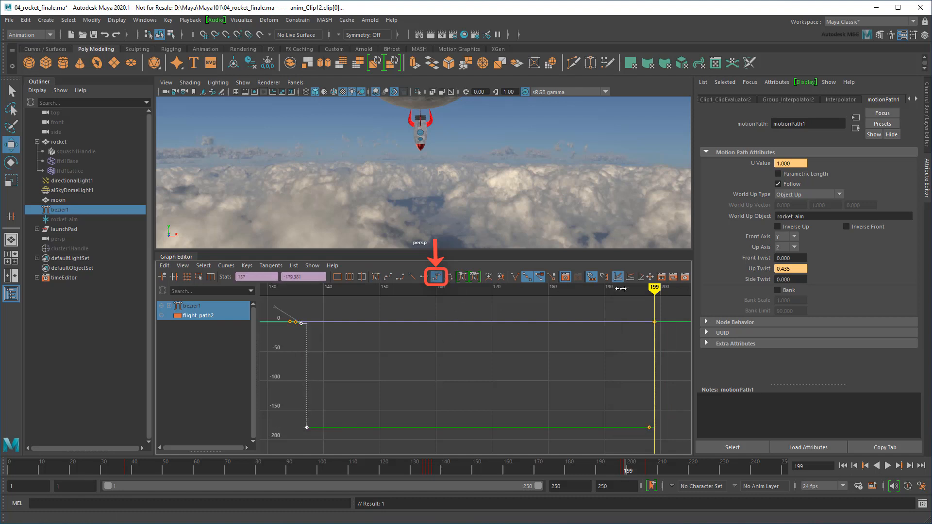
pyautogui.moveTo(656, 290)
pyautogui.mouseDown()
pyautogui.moveTo(290, 302)
pyautogui.moveTo(647, 311)
pyautogui.moveTo(656, 319)
pyautogui.moveTo(291, 312)
pyautogui.moveTo(670, 320)
pyautogui.moveTo(654, 319)
pyautogui.mouseUp()
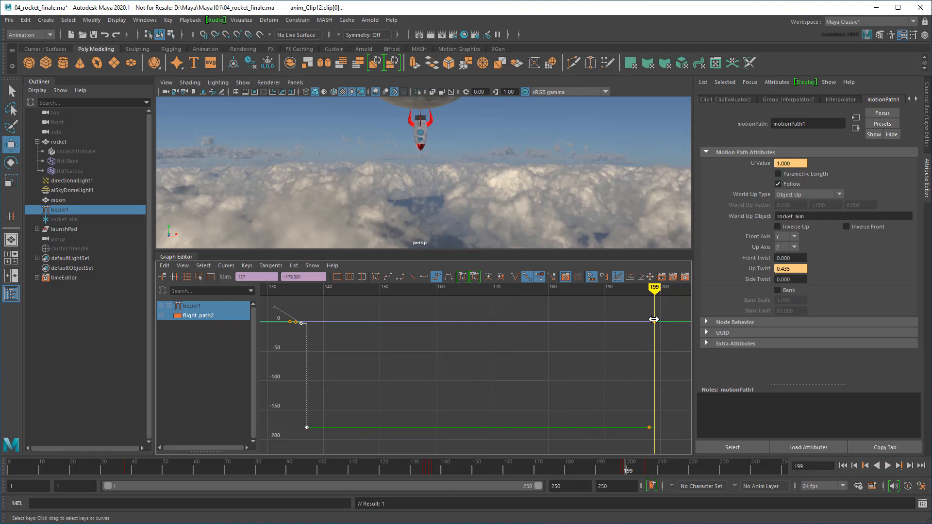
# Split the flight clip in the Time Editor at frames 136 and 190
pyautogui.click(683, 278)
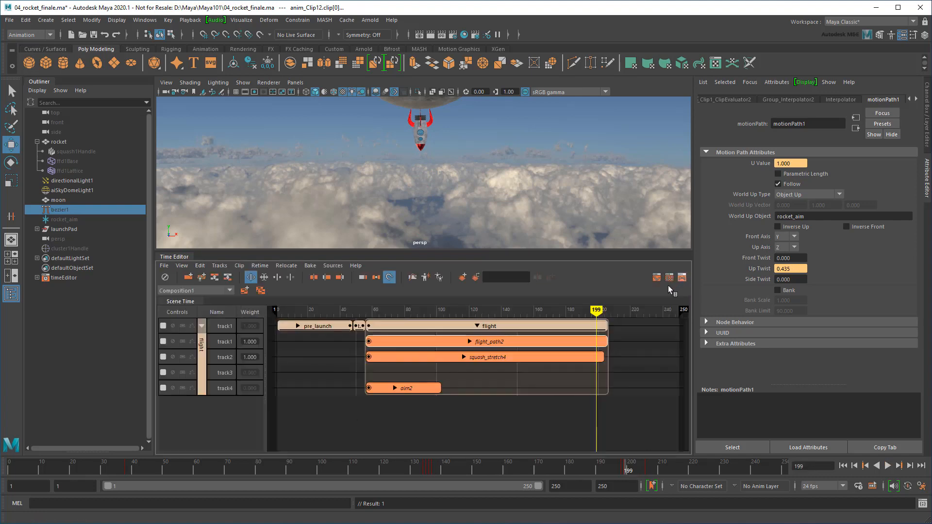
pyautogui.click(477, 327)
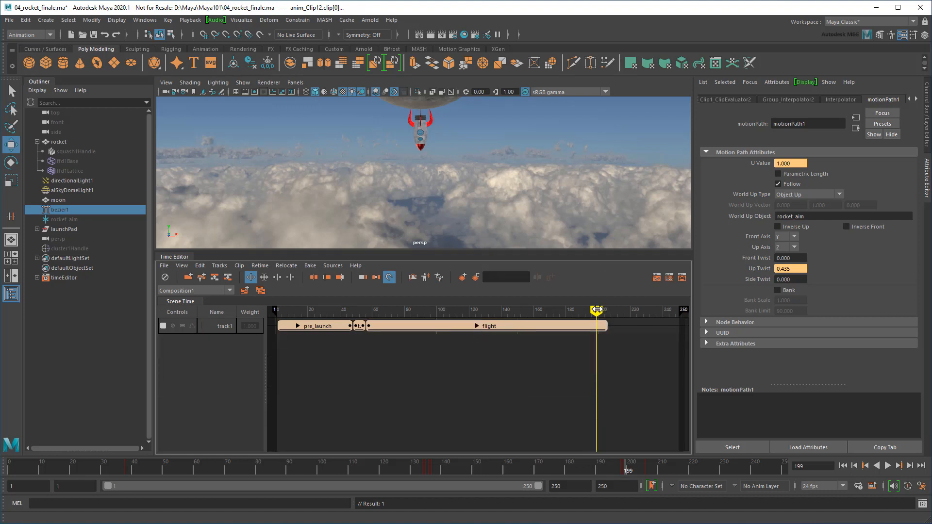
pyautogui.moveTo(596, 311); pyautogui.dragTo(493, 313)
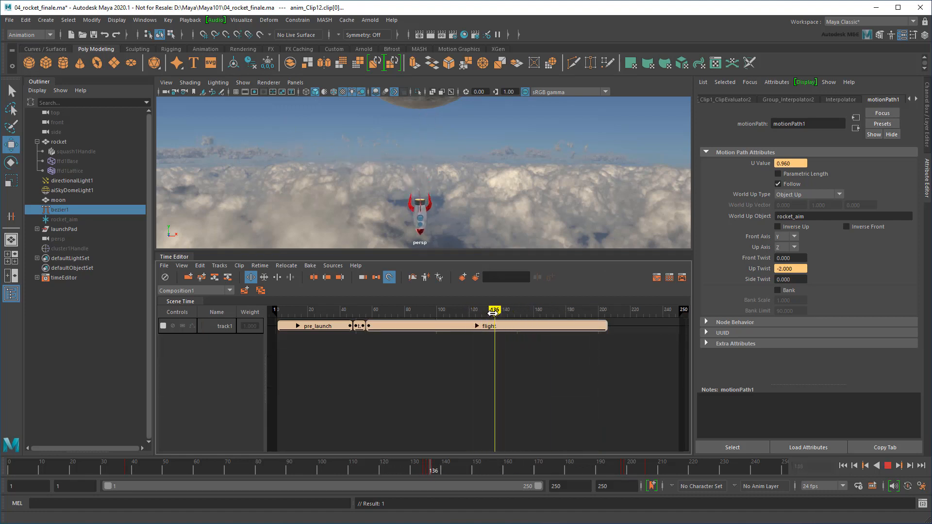
pyautogui.click(506, 327)
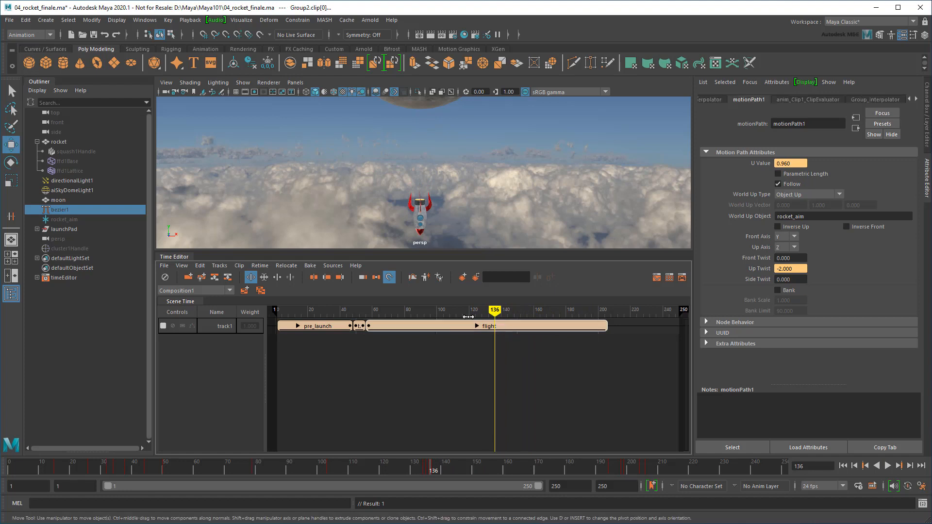
pyautogui.click(314, 280)
pyautogui.moveTo(494, 310); pyautogui.dragTo(581, 311)
pyautogui.click(586, 330)
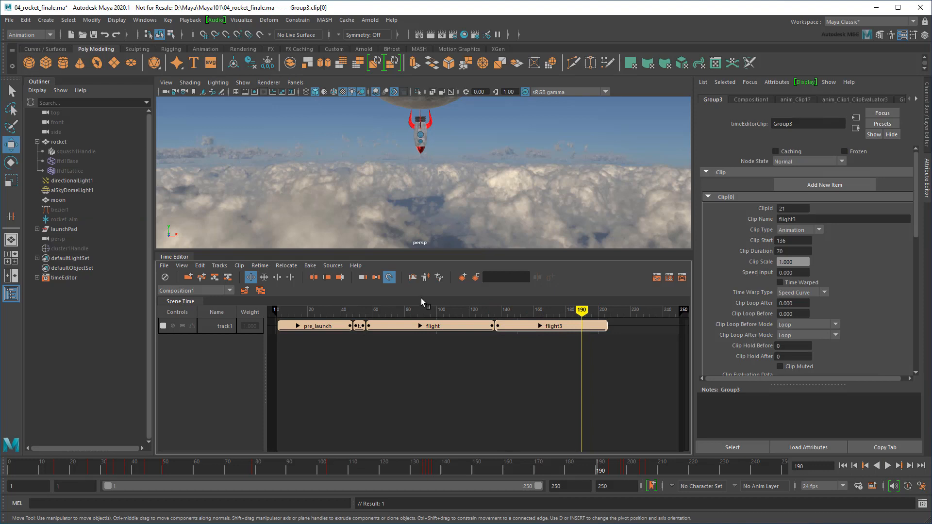
pyautogui.click(314, 278)
# Rename the two new clips 'landing' and 'touchdown', then play through them
pyautogui.rightClick(551, 326)
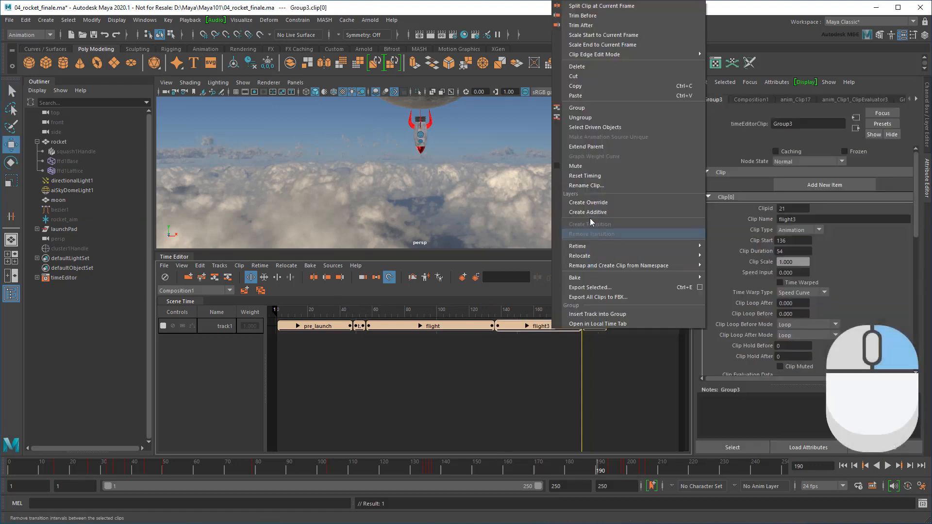
pyautogui.click(587, 186)
pyautogui.write('landing')
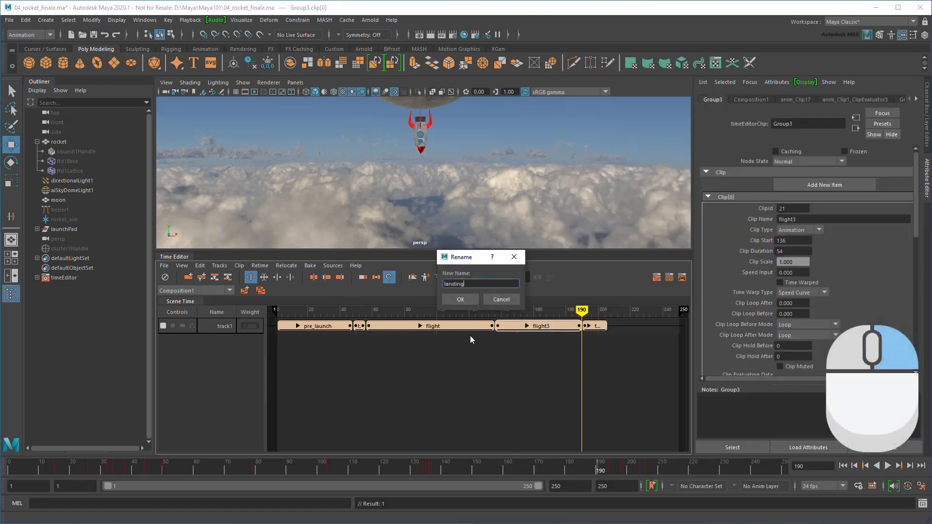
pyautogui.press('Return')
pyautogui.rightClick(593, 328)
pyautogui.click(652, 184)
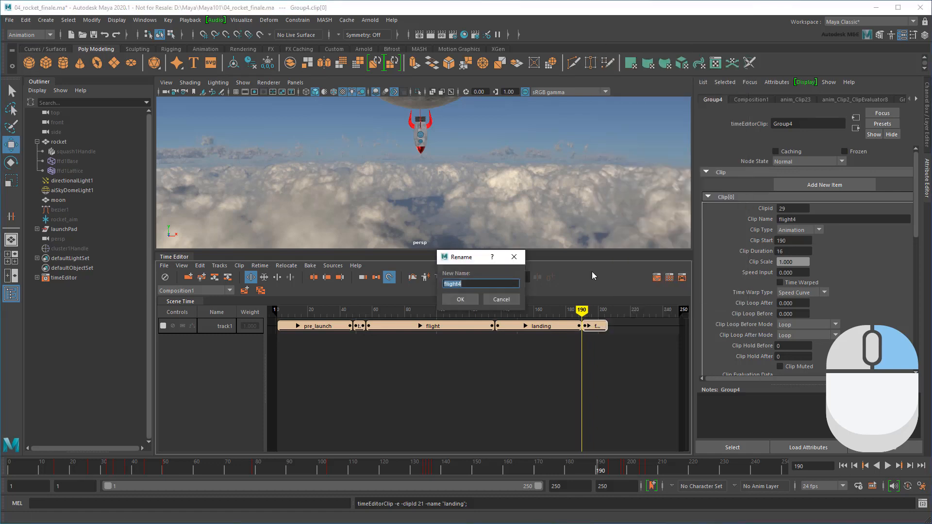
pyautogui.write('touchdown')
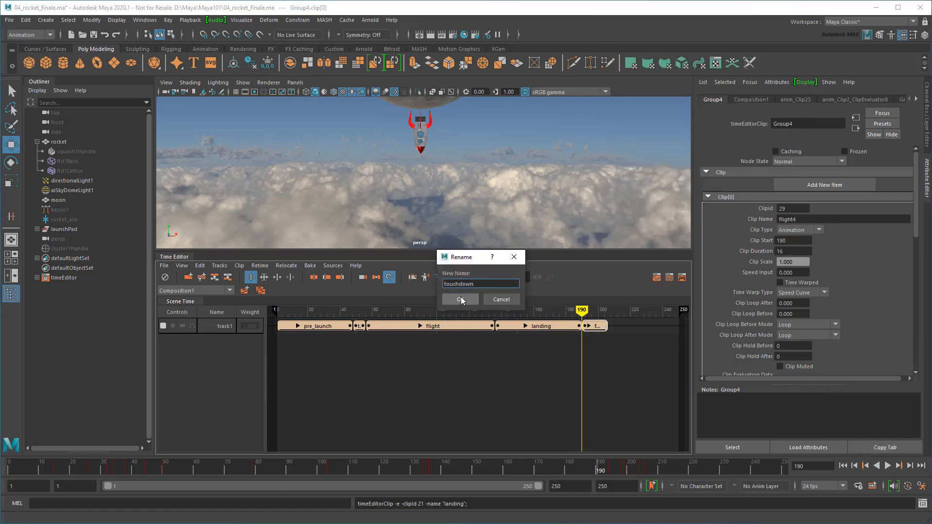
pyautogui.click(460, 299)
pyautogui.hotkey('alt', 'v')
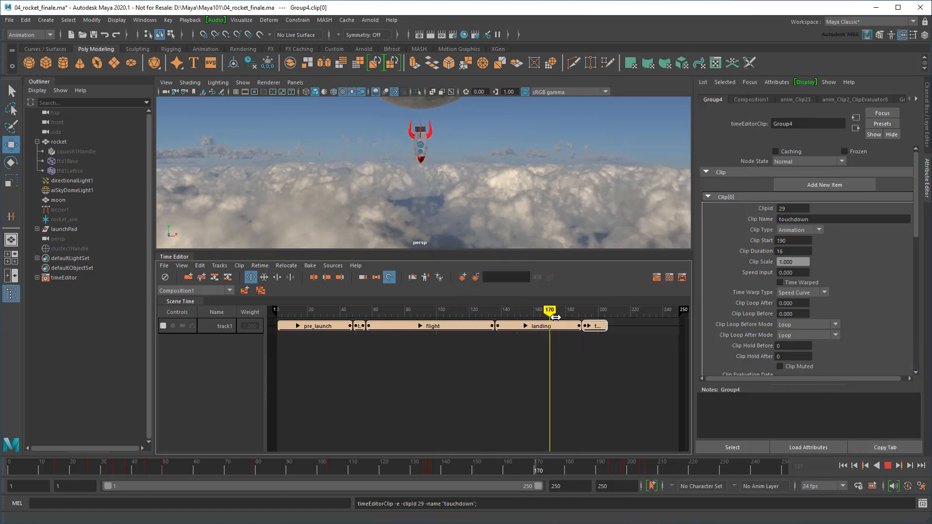
pyautogui.moveTo(556, 317); pyautogui.dragTo(610, 310)
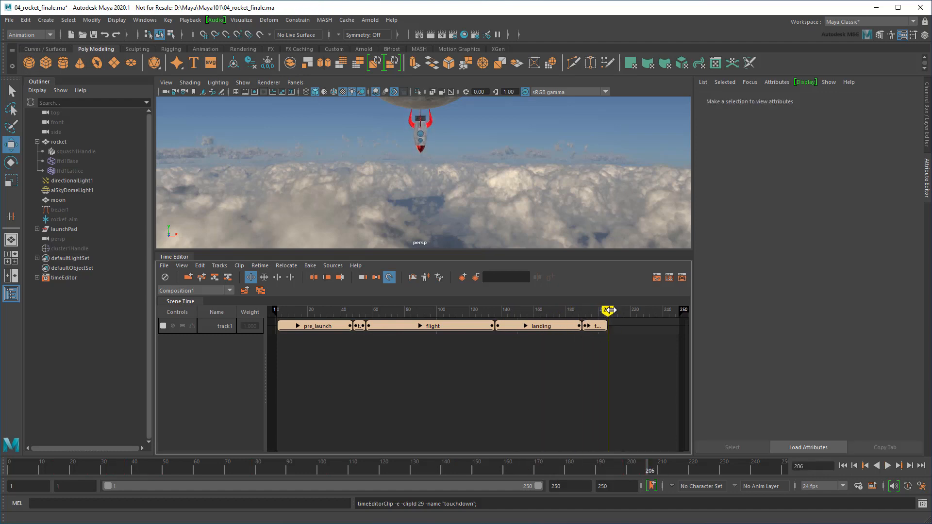
# Collapse the Time Editor and dolly the viewport out until the moon is visible
pyautogui.doubleClick(181, 257)
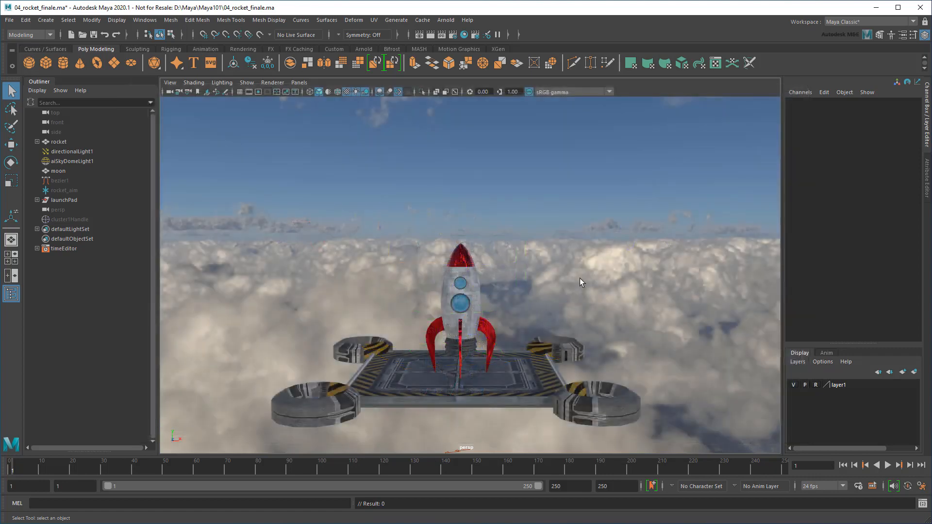
pyautogui.scroll(-12, 579, 279)
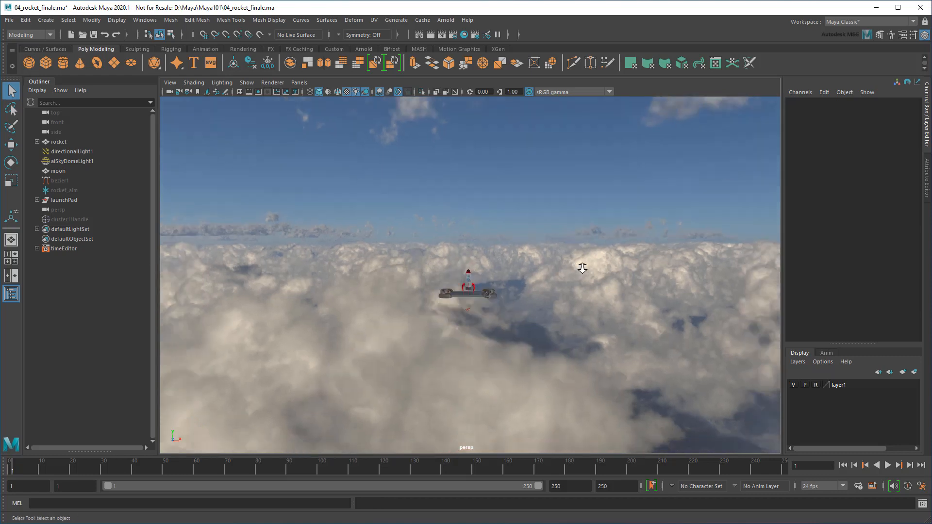
pyautogui.keyDown('alt'); pyautogui.moveTo(595, 235); pyautogui.dragTo(542, 366, button='middle'); pyautogui.keyUp('alt')
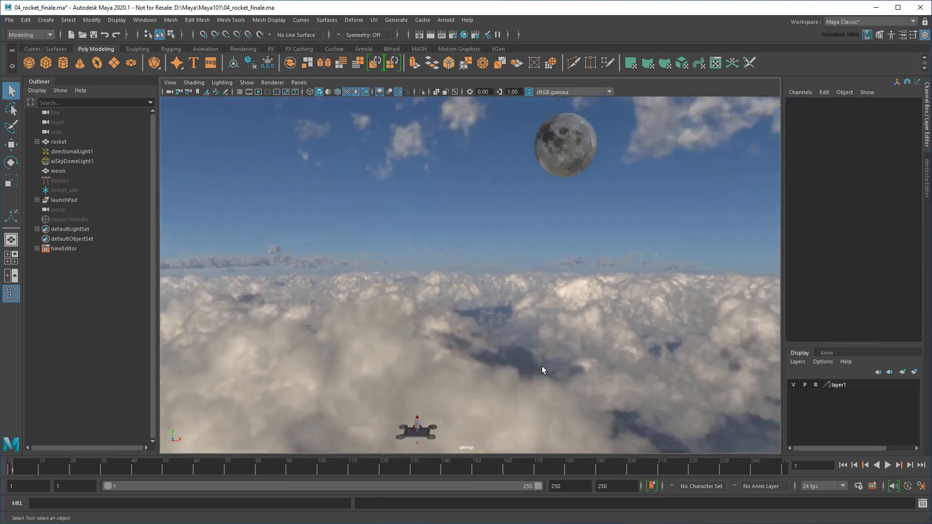
pyautogui.click(72, 162)
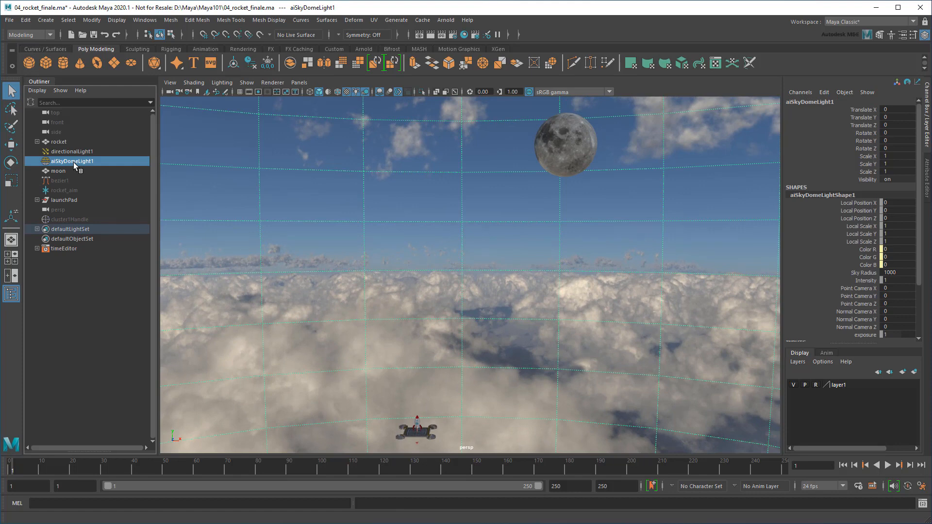
pyautogui.click(578, 261)
# Create a new Arnold Skydome Light
pyautogui.click(445, 21)
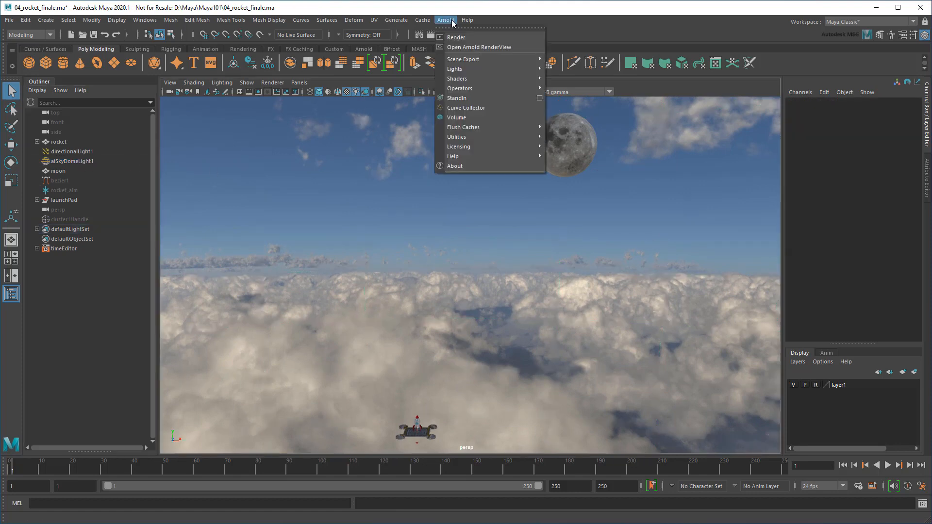
pyautogui.moveTo(466, 70)
pyautogui.click(587, 79)
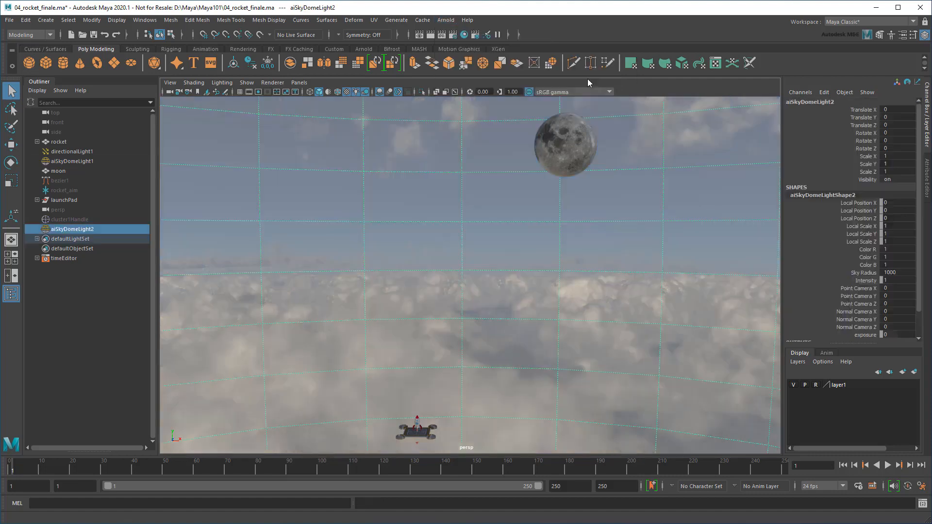
# Map the new skydome's colour to a File texture loading Starfield_HDR_large.exr
pyautogui.click(927, 184)
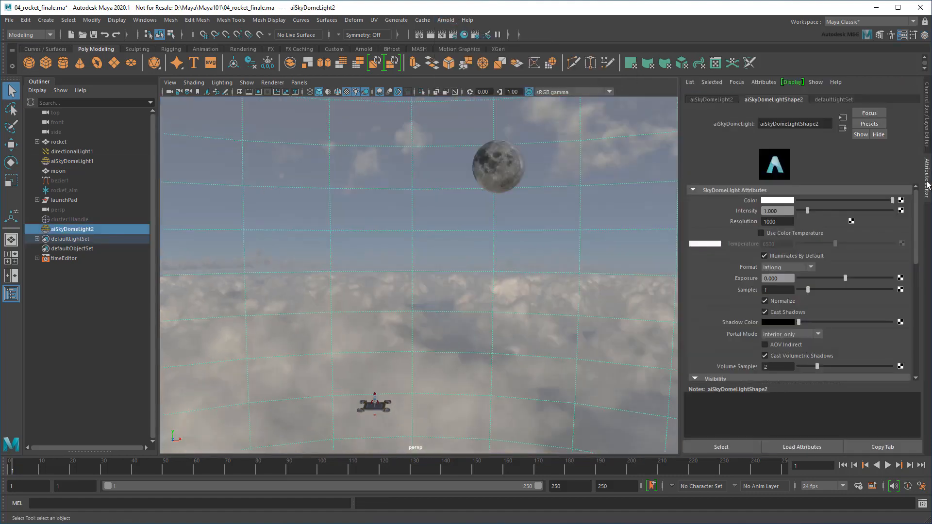
pyautogui.click(902, 200)
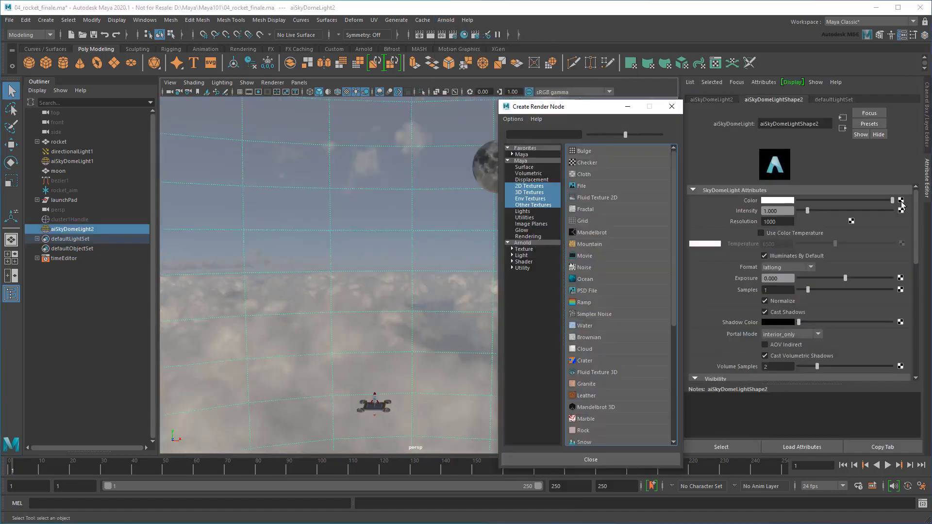
pyautogui.click(585, 190)
pyautogui.click(903, 231)
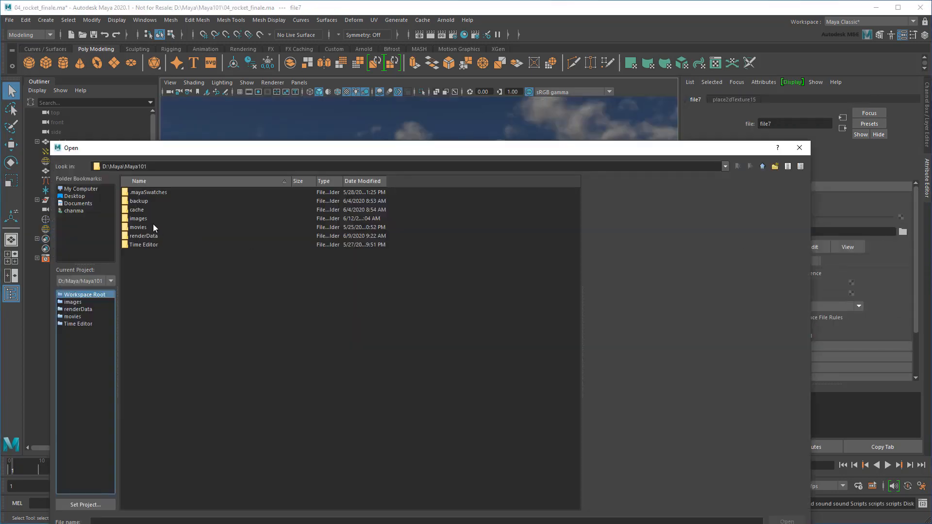
pyautogui.click(179, 314)
pyautogui.click(787, 521)
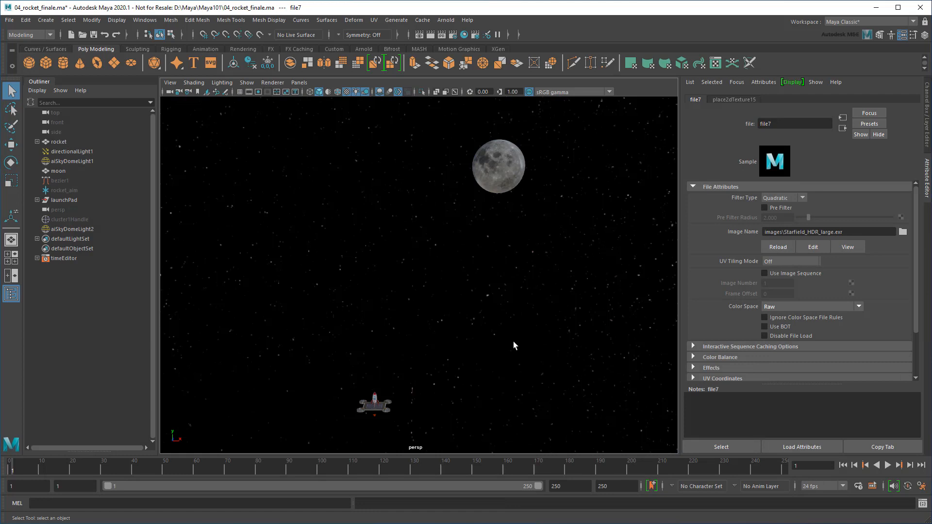
# Rename the two skydome lights earthSkydome and spaceSkydome in the Outliner
pyautogui.doubleClick(72, 161)
pyautogui.write('earthSkydo')
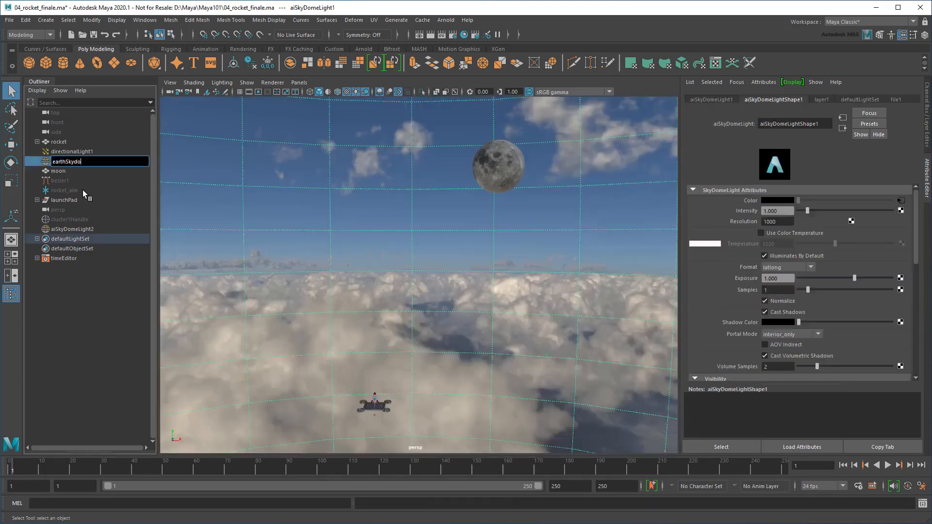
pyautogui.write('me')
pyautogui.press('Return')
pyautogui.doubleClick(86, 228)
pyautogui.write('s')
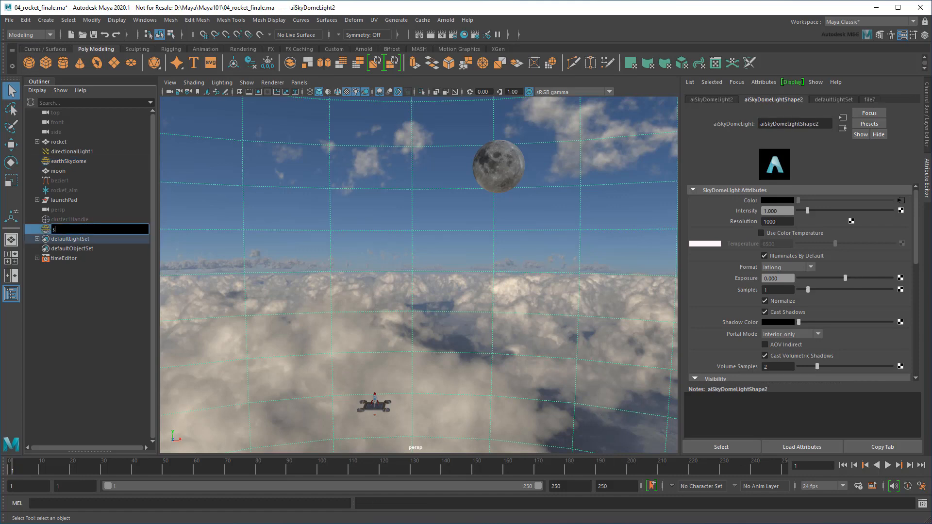
pyautogui.write('paceSkydome')
pyautogui.press('Return')
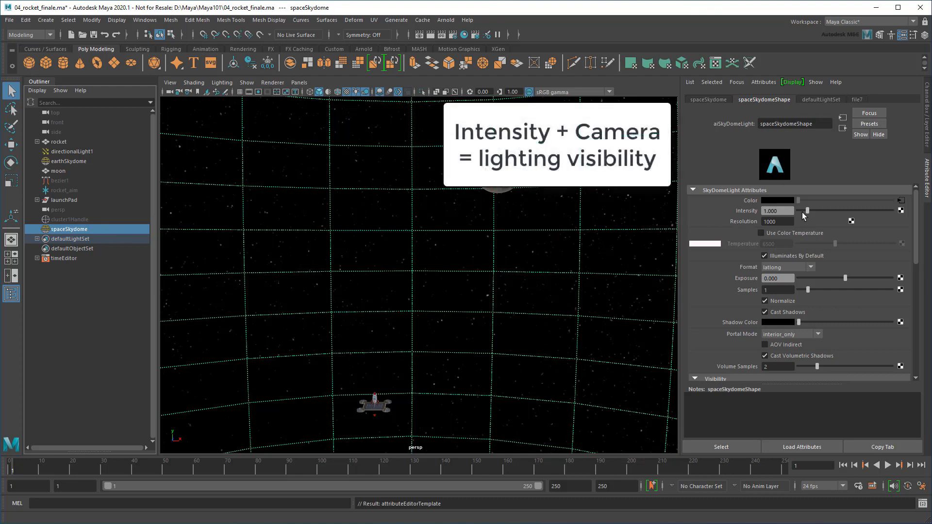
# Set spaceSkydome's Intensity and camera visibility to 0, and file7's Alpha Gain to 0
pyautogui.moveTo(806, 212); pyautogui.dragTo(795, 217)
pyautogui.scroll(-5, 826, 304)
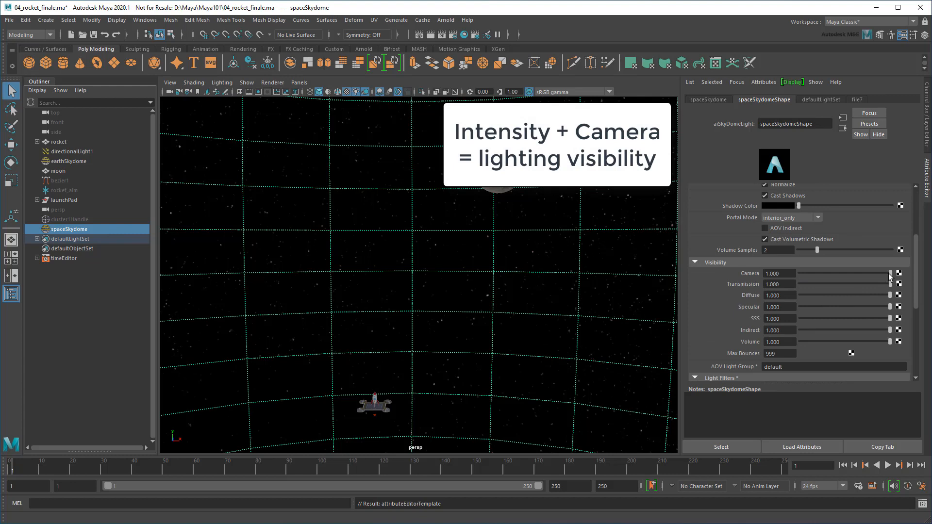
pyautogui.moveTo(889, 275); pyautogui.dragTo(785, 277)
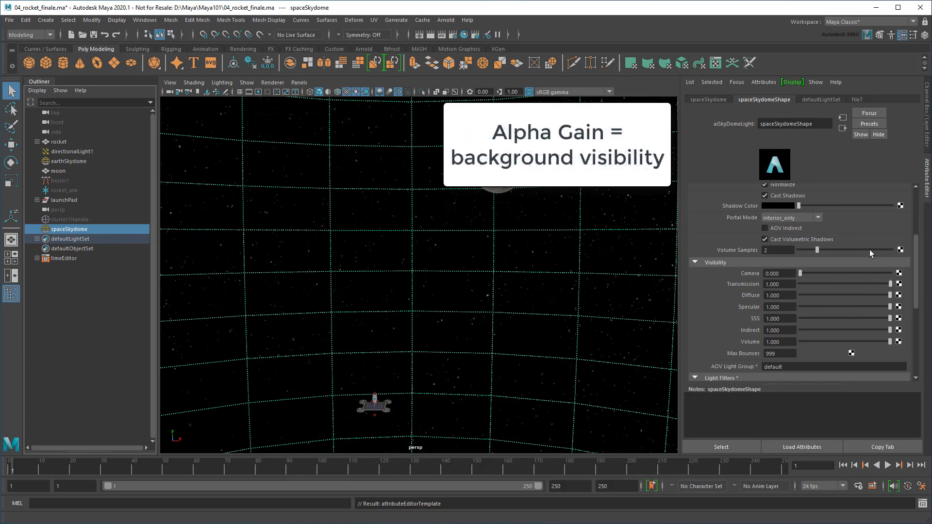
pyautogui.scroll(5, 870, 249)
pyautogui.click(900, 201)
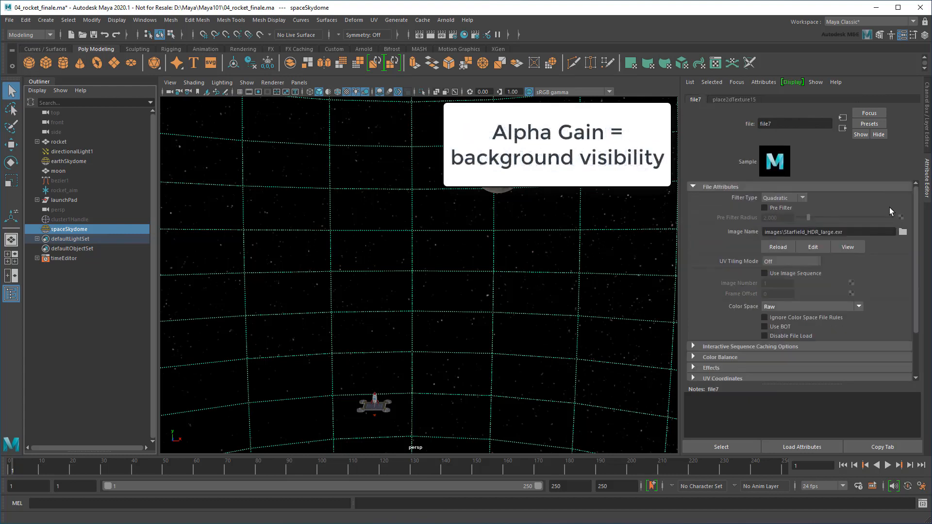
pyautogui.scroll(-3, 815, 294)
pyautogui.click(759, 301)
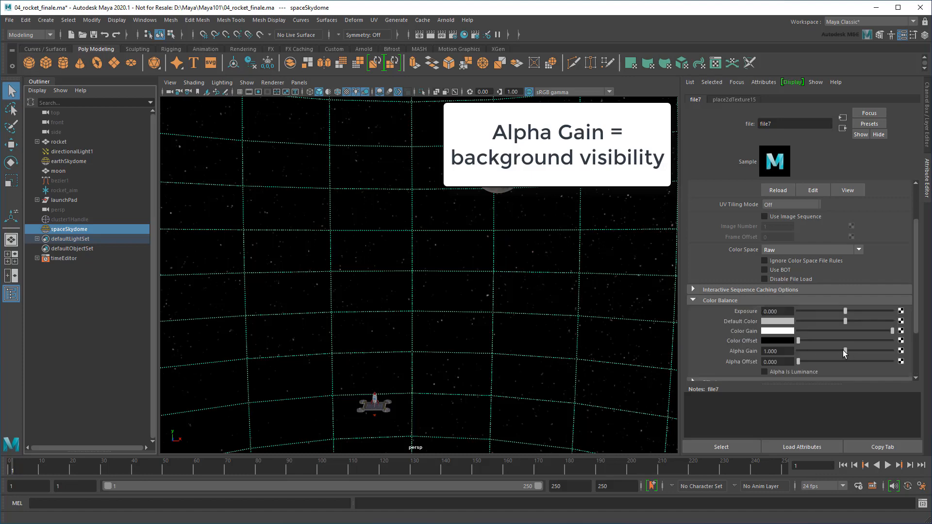
pyautogui.moveTo(844, 352); pyautogui.dragTo(801, 357)
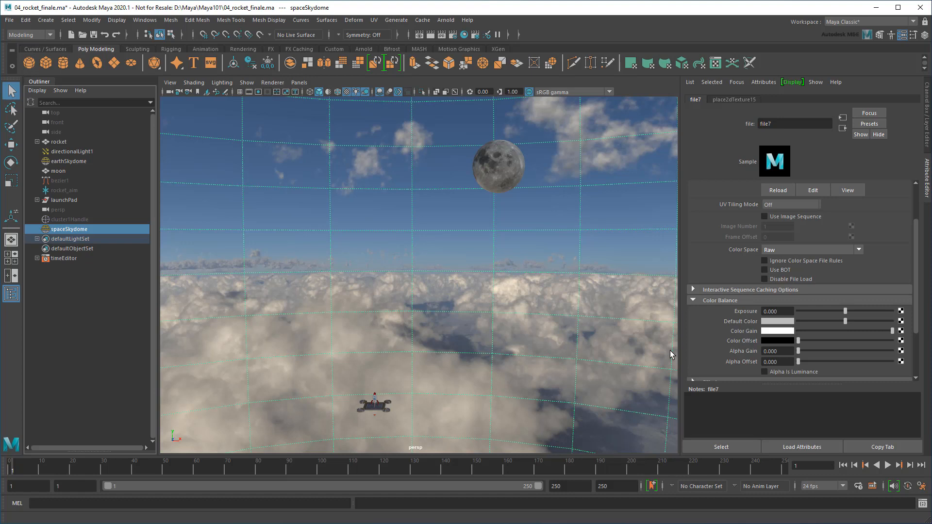
pyautogui.click(653, 366)
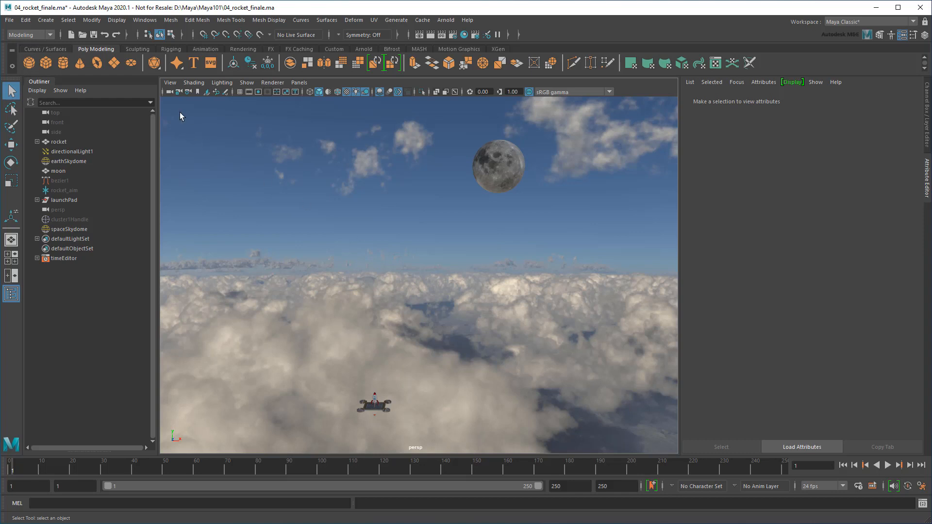
# Create 3D type reading 'C' with font size about 1.8
pyautogui.click(195, 63)
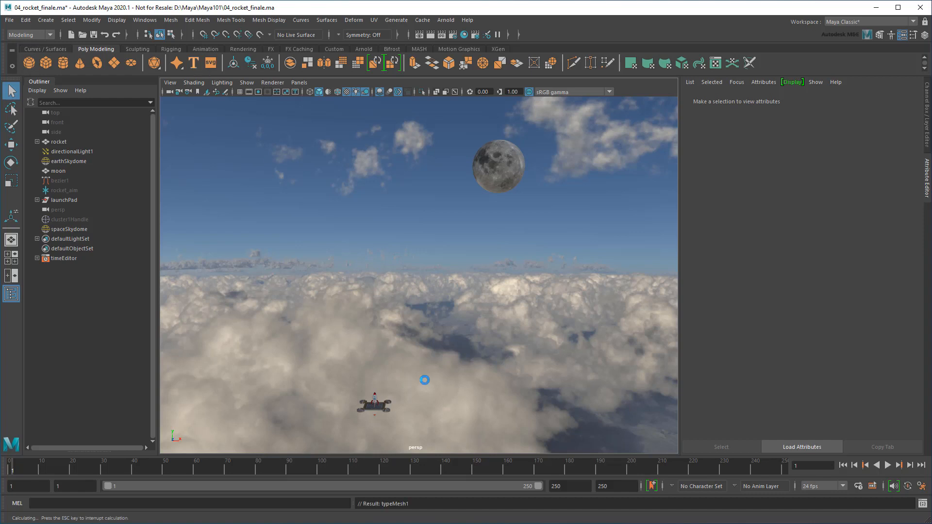
pyautogui.keyDown('alt'); pyautogui.moveTo(393, 388); pyautogui.dragTo(480, 245, button='middle'); pyautogui.keyUp('alt')
pyautogui.keyDown('alt'); pyautogui.moveTo(480, 244); pyautogui.dragTo(536, 373, button='right'); pyautogui.keyUp('alt')
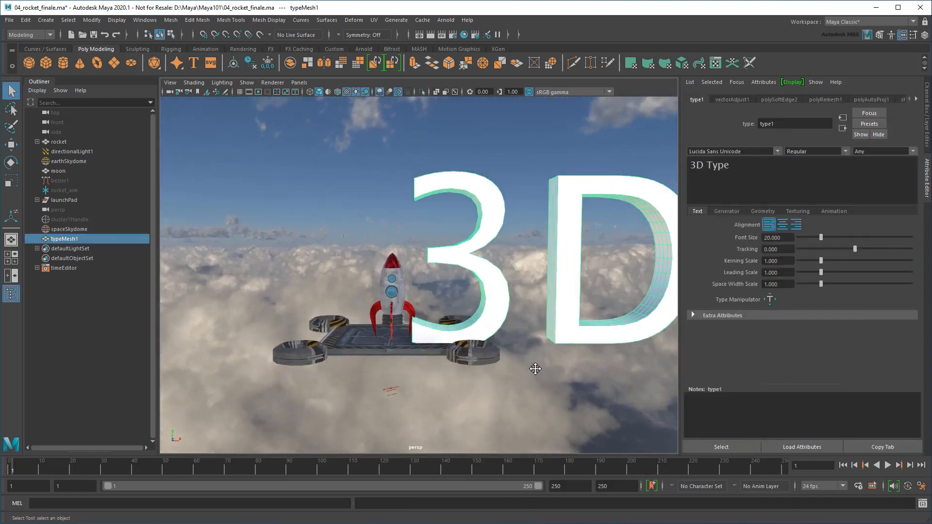
pyautogui.click(838, 200)
pyautogui.write('C')
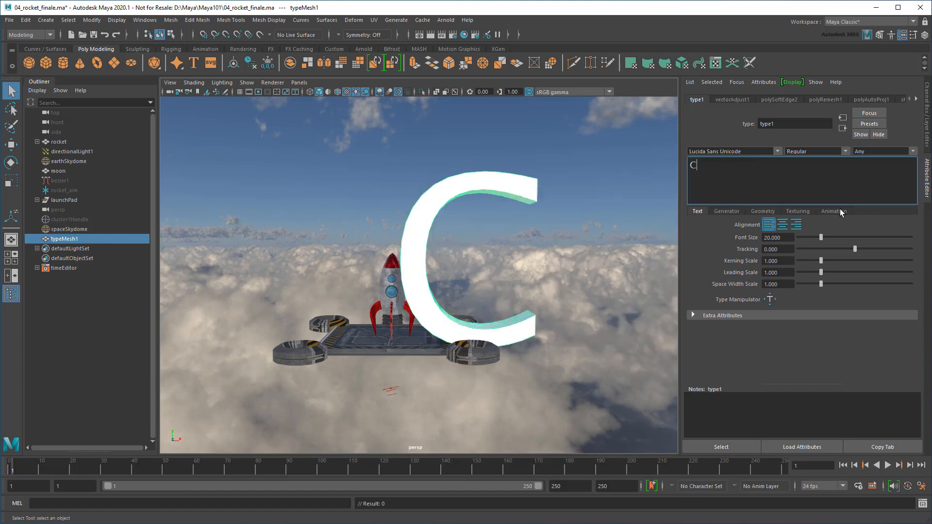
pyautogui.moveTo(821, 238); pyautogui.dragTo(801, 238)
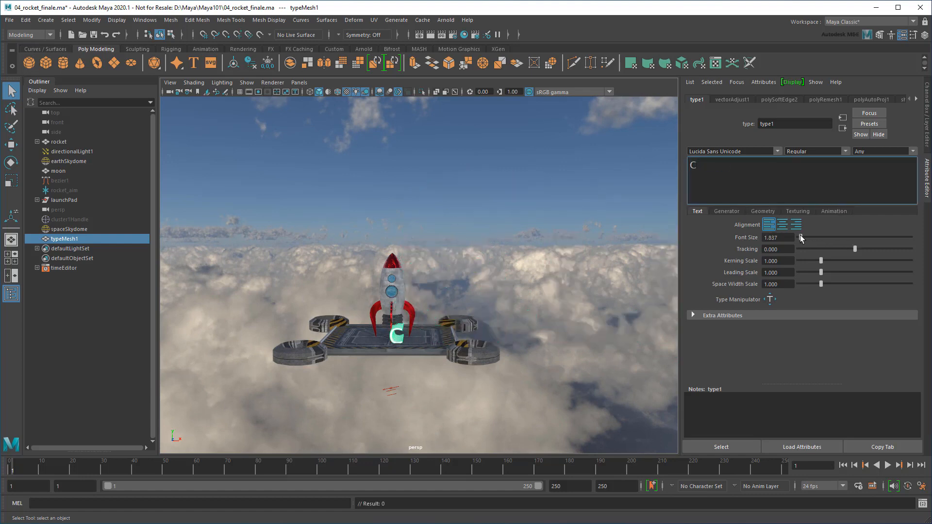
# Move the letter C onto the launch pad beside the rocket
pyautogui.click(11, 145)
pyautogui.moveTo(442, 337); pyautogui.dragTo(472, 339)
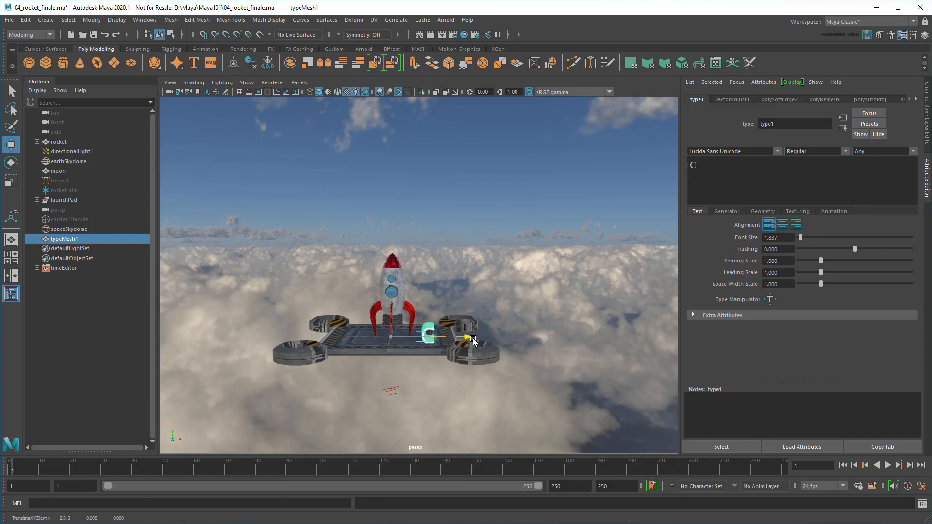
pyautogui.moveTo(421, 290); pyautogui.dragTo(421, 278)
pyautogui.moveTo(468, 324); pyautogui.dragTo(474, 325)
pyautogui.keyDown('alt'); pyautogui.moveTo(475, 335); pyautogui.dragTo(521, 382, button='right'); pyautogui.keyUp('alt')
pyautogui.keyDown('alt'); pyautogui.moveTo(520, 382); pyautogui.dragTo(543, 306, button='middle'); pyautogui.keyUp('alt')
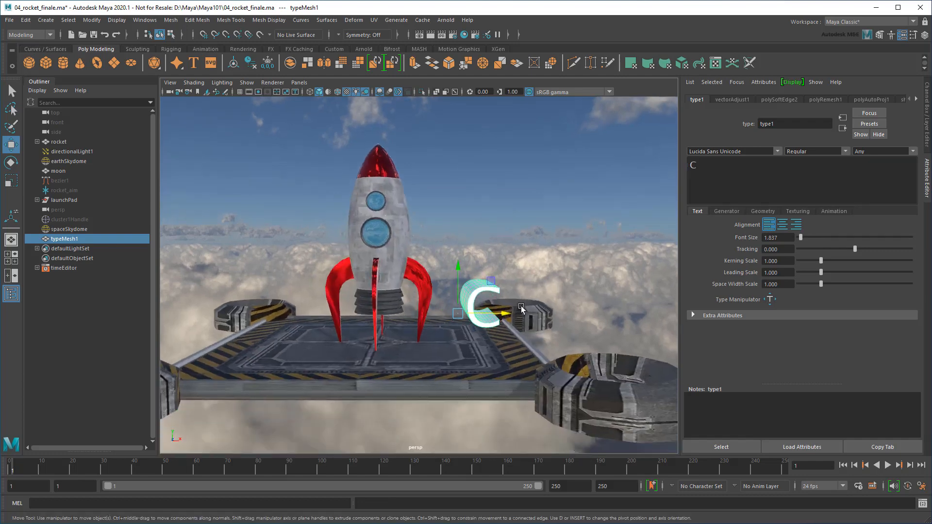
pyautogui.keyDown('alt'); pyautogui.moveTo(543, 306); pyautogui.dragTo(509, 367); pyautogui.keyUp('alt')
pyautogui.press('q')
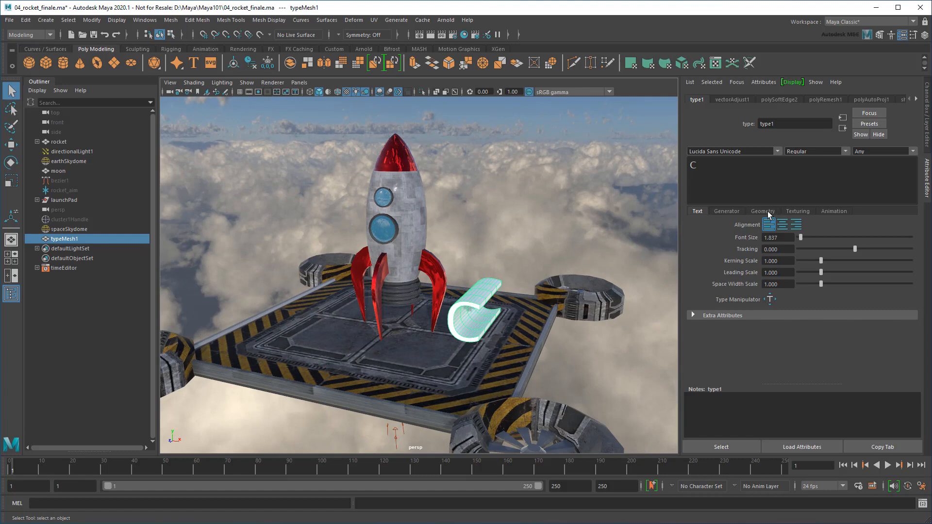
pyautogui.click(763, 211)
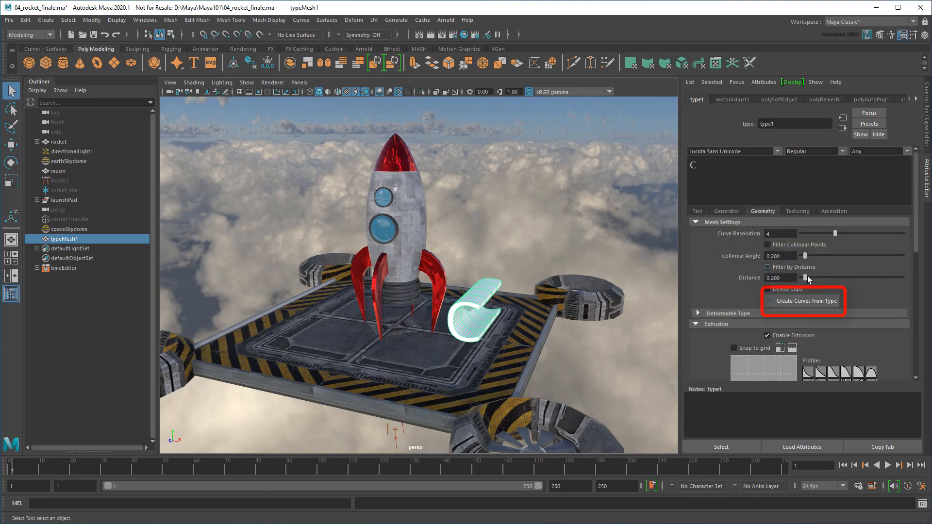
# Convert the C to curves, delete typeMesh1, unparent polyToCurve1 and delete its empty group
pyautogui.click(823, 301)
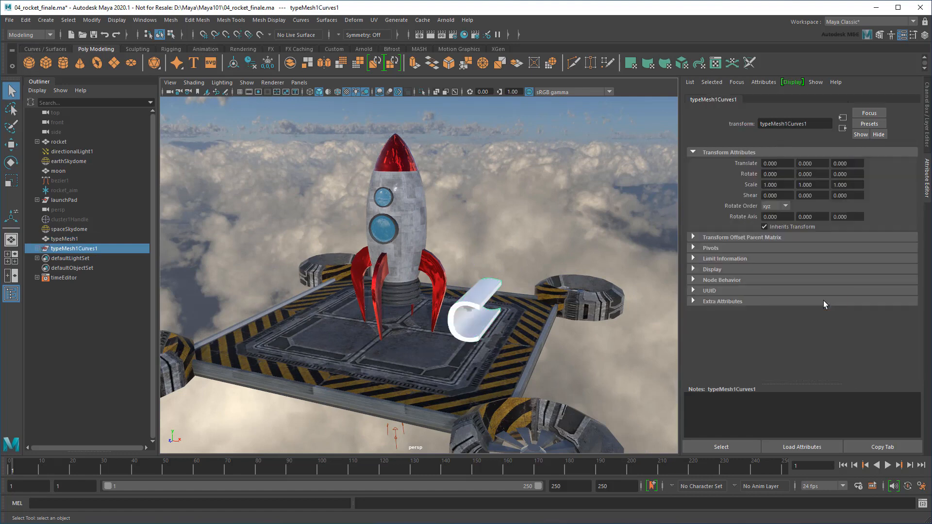
pyautogui.click(94, 243)
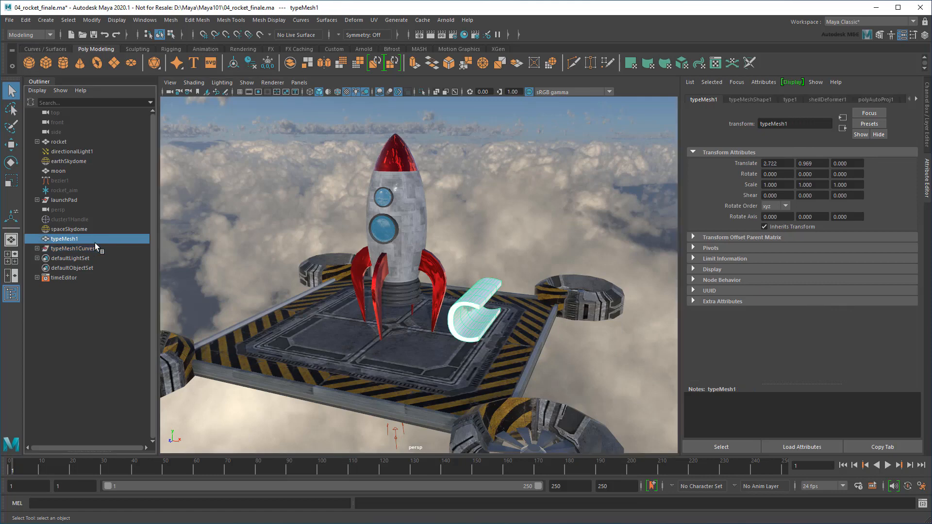
pyautogui.press('Delete')
pyautogui.click(37, 239)
pyautogui.moveTo(62, 246); pyautogui.dragTo(62, 297, button='middle')
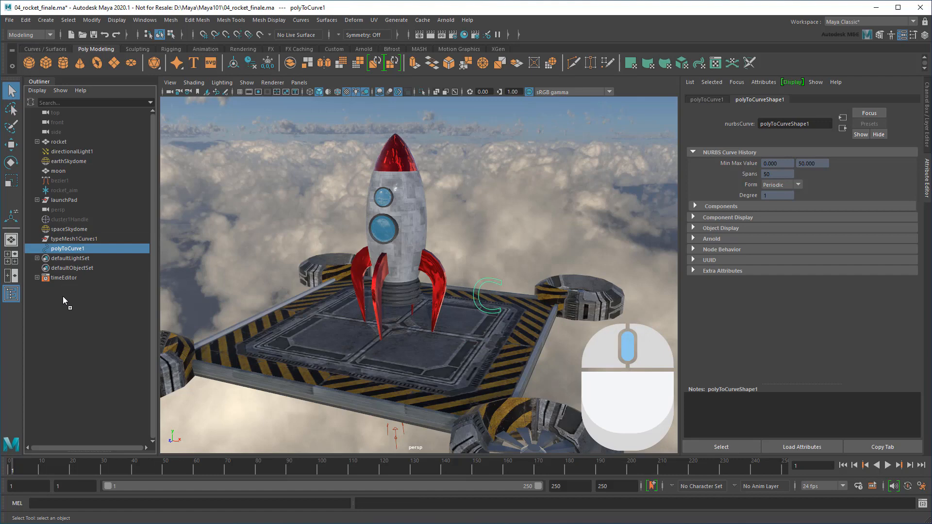
pyautogui.click(77, 239)
pyautogui.press('Delete')
# Rename the polyToCurve1 curve to scene_CTRL
pyautogui.doubleClick(78, 238)
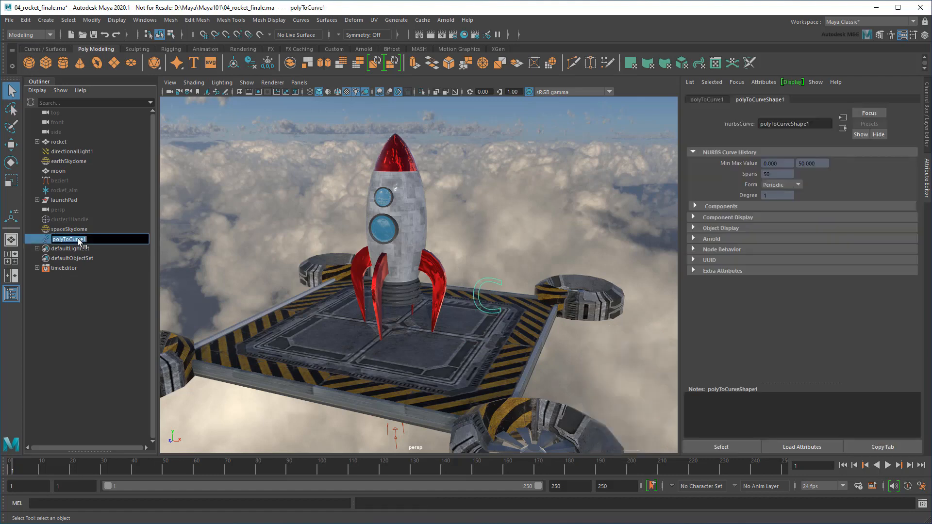
pyautogui.write('scene_CTRL')
pyautogui.press('Return')
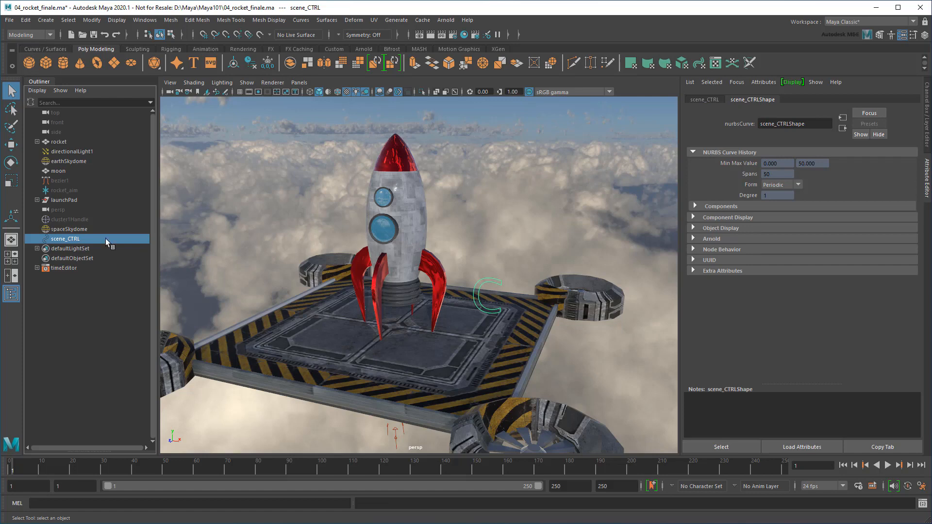
pyautogui.click(766, 83)
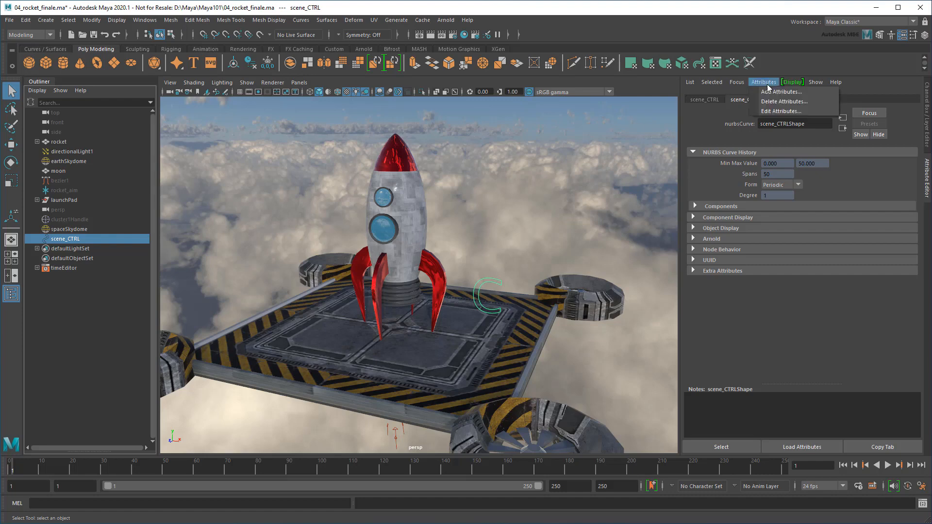
# Add a float attribute earth_space_lighting (min 0, max 1) to scene_CTRL and test its slider
pyautogui.click(806, 92)
pyautogui.click(538, 231)
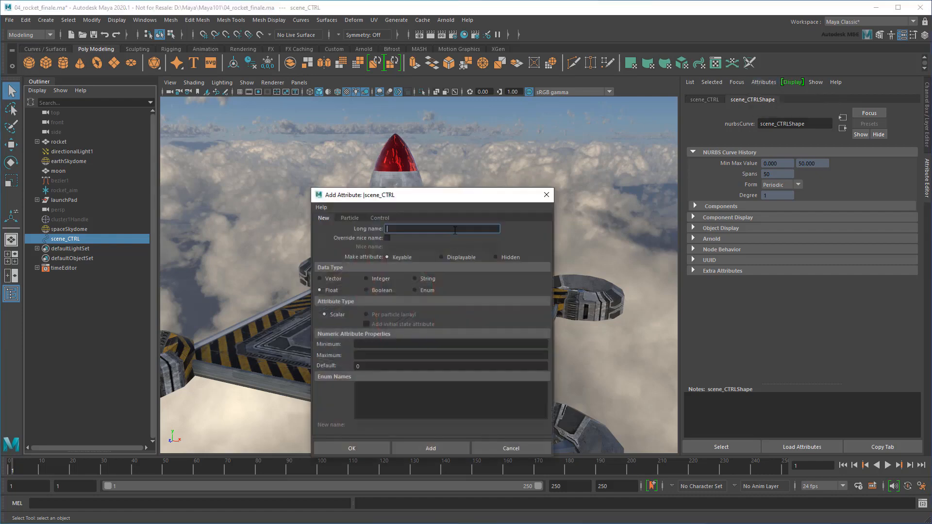
pyautogui.write('earth_space_lighting')
pyautogui.click(382, 344)
pyautogui.write('0')
pyautogui.press('Tab')
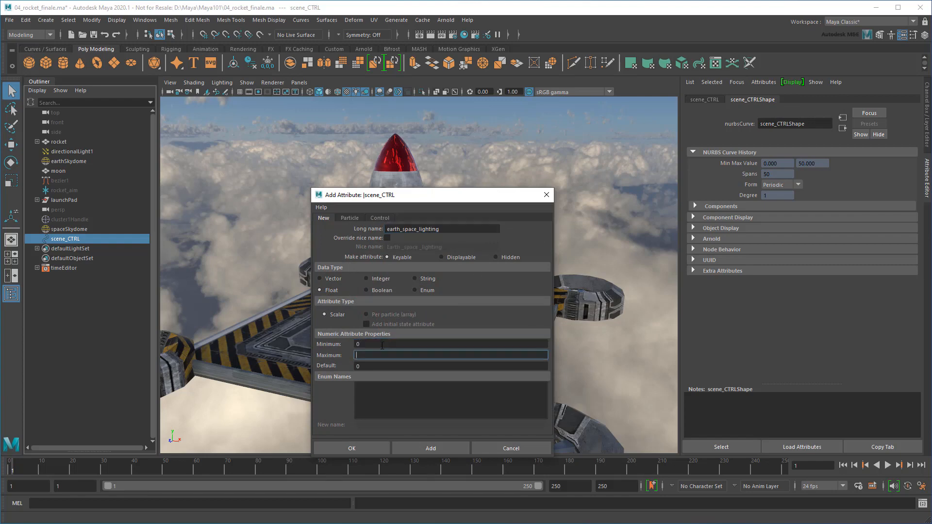
pyautogui.write('1')
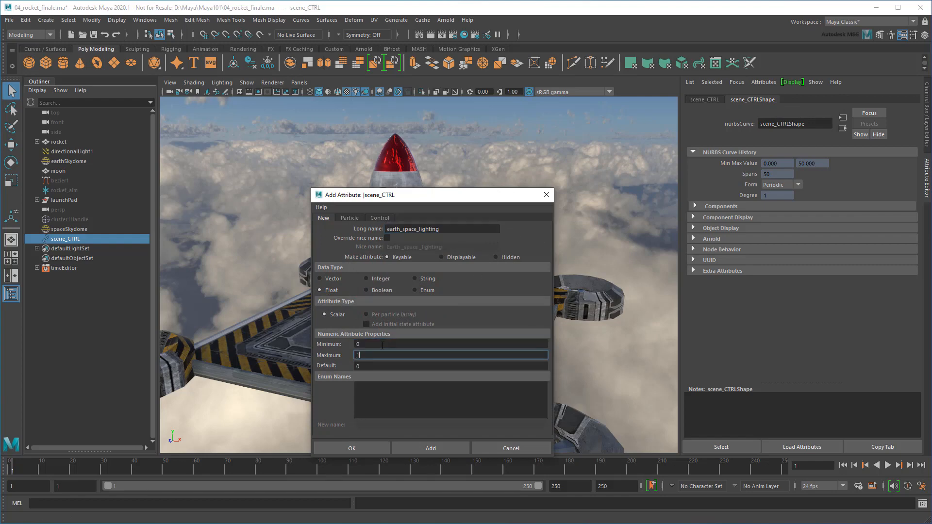
pyautogui.click(362, 444)
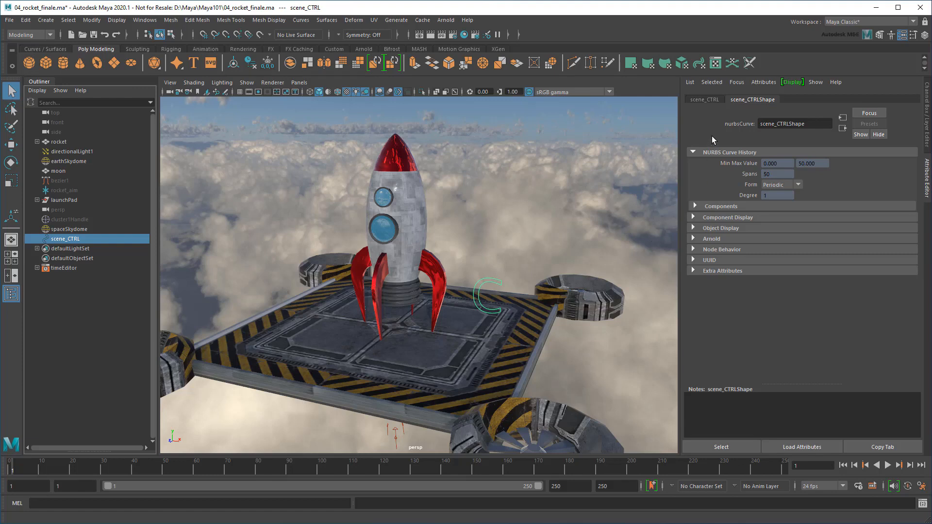
pyautogui.click(715, 100)
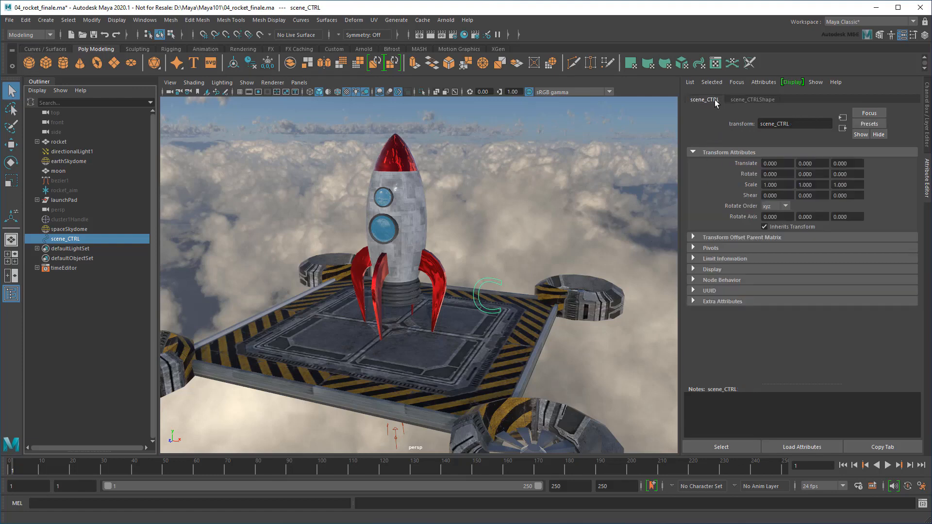
pyautogui.click(694, 301)
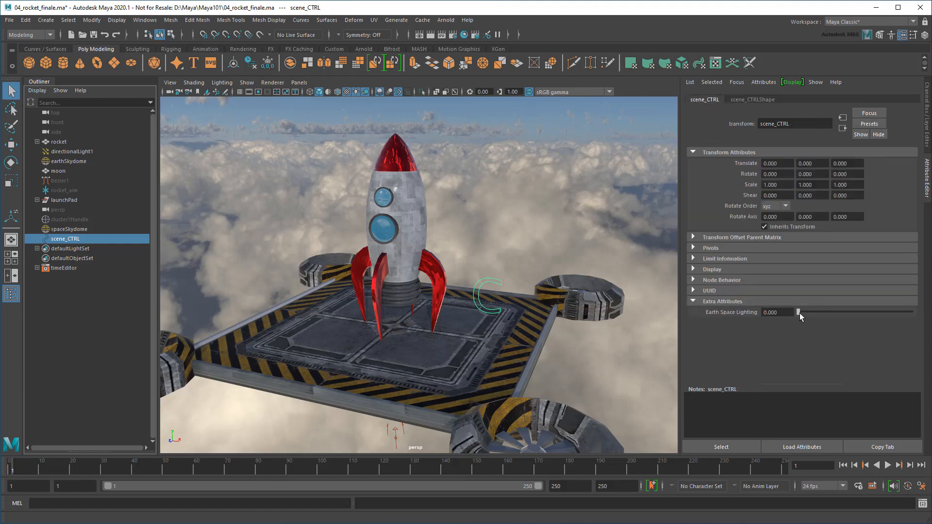
pyautogui.moveTo(799, 313); pyautogui.dragTo(762, 313)
# Load scene_CTRL, spaceSkydome and earthSkydome into the Node Editor and arrange their nodes
pyautogui.click(144, 20)
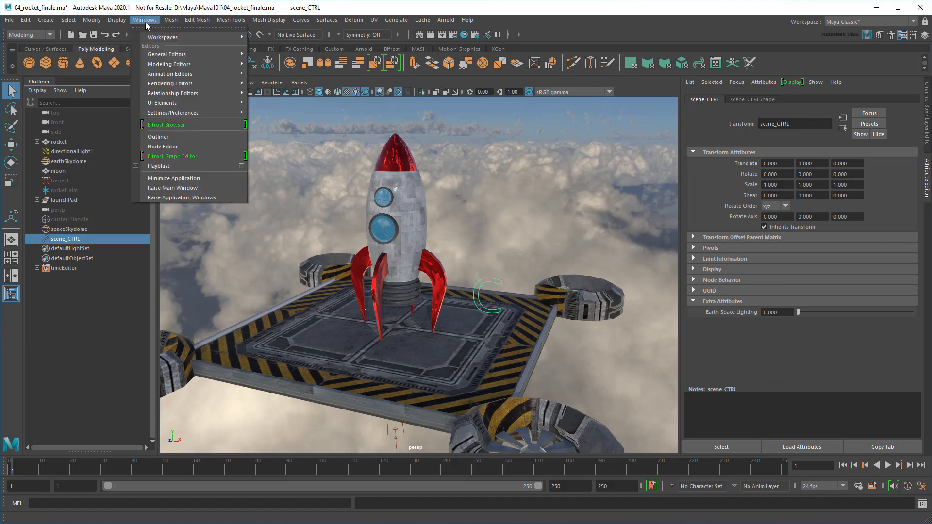
pyautogui.click(214, 144)
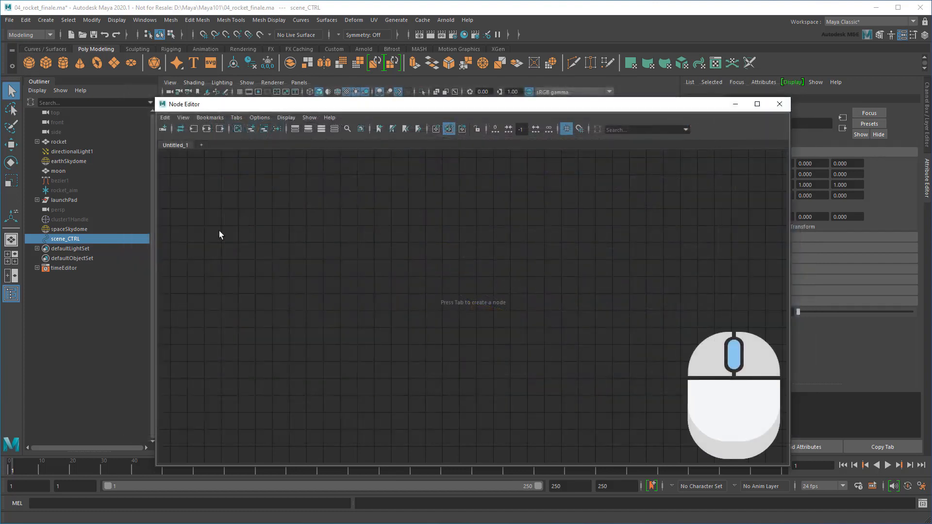
pyautogui.moveTo(65, 239); pyautogui.dragTo(364, 271, button='middle')
pyautogui.click(69, 229)
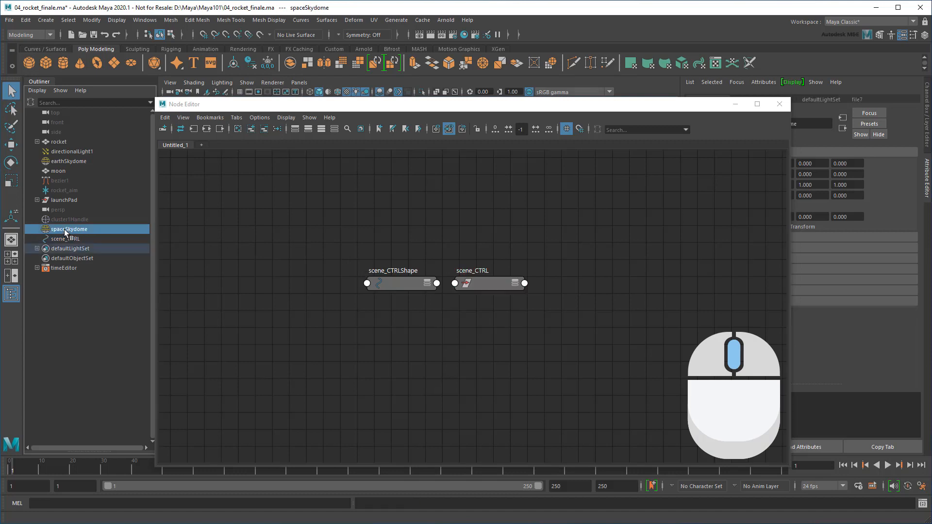
pyautogui.moveTo(67, 232); pyautogui.dragTo(383, 209, button='middle')
pyautogui.click(68, 161)
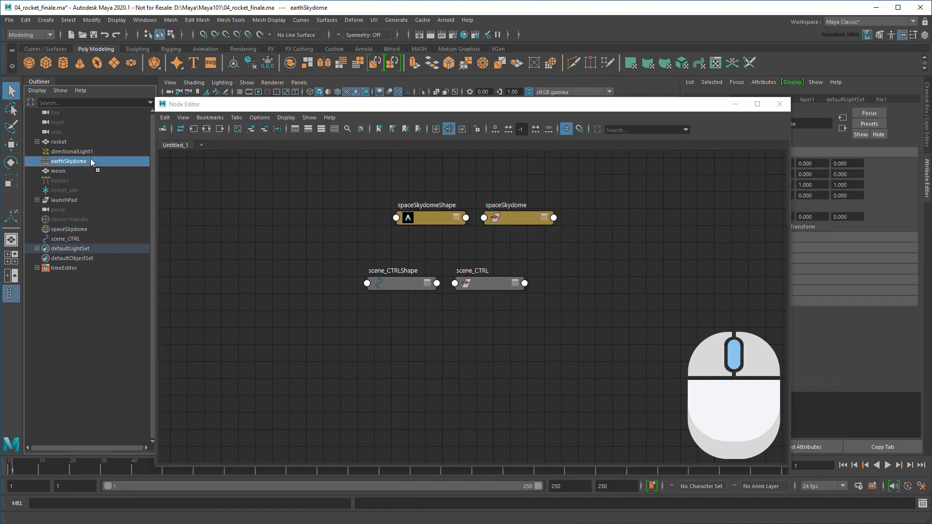
pyautogui.moveTo(90, 159); pyautogui.dragTo(621, 328, button='middle')
pyautogui.moveTo(365, 261); pyautogui.dragTo(342, 275)
pyautogui.moveTo(609, 295); pyautogui.dragTo(743, 354)
pyautogui.moveTo(716, 338); pyautogui.dragTo(517, 331)
pyautogui.scroll(3, 513, 287)
pyautogui.keyDown('alt'); pyautogui.moveTo(449, 286); pyautogui.dragTo(593, 318, button='middle'); pyautogui.keyUp('alt')
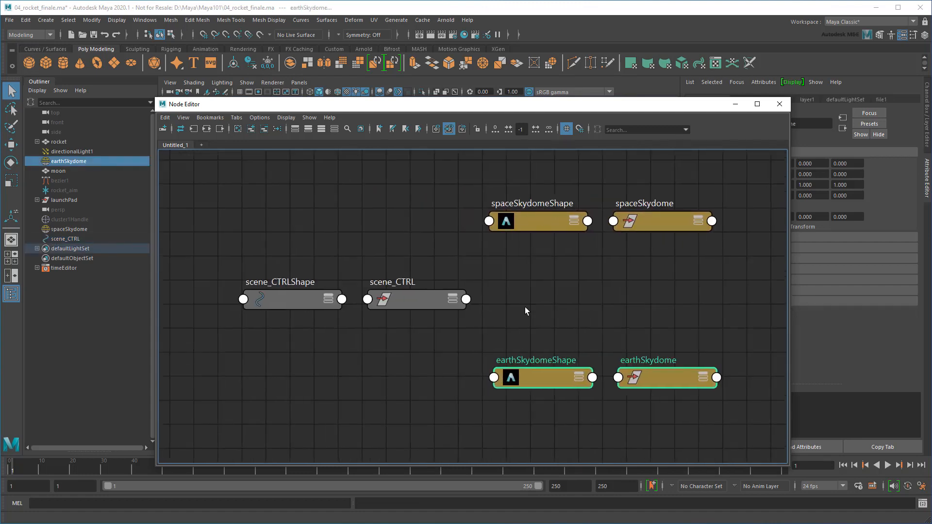
# Connect scene_CTRL's Earth Space Lighting to spaceSkydomeShape's Intensity in the Node Editor
pyautogui.click(466, 300)
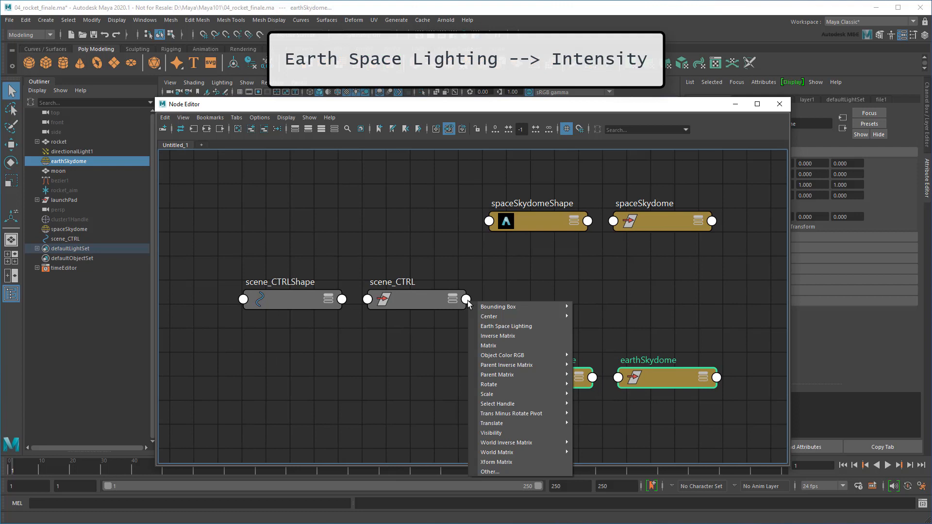
pyautogui.click(535, 324)
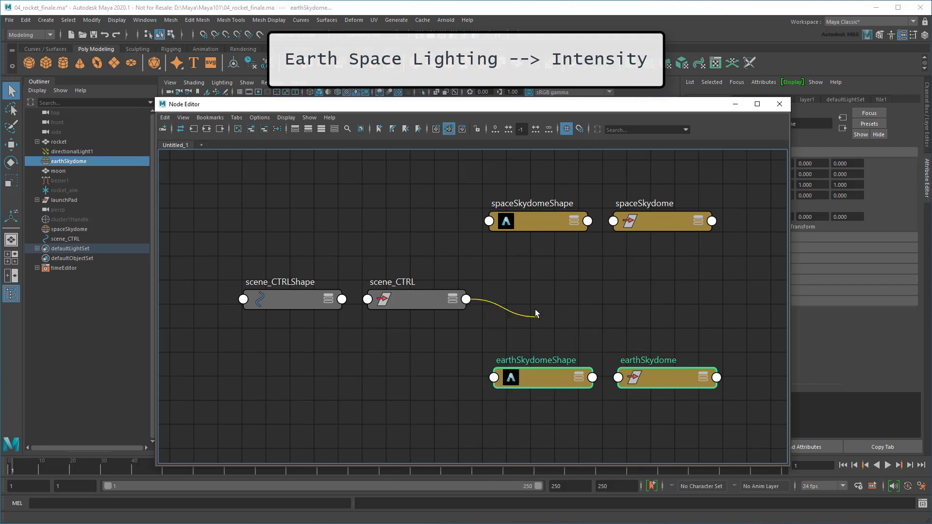
pyautogui.click(489, 221)
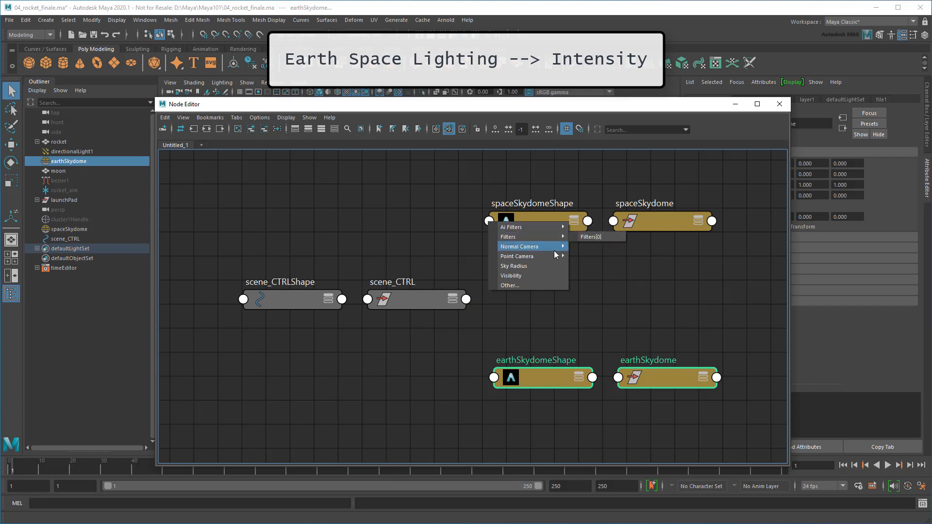
pyautogui.click(558, 285)
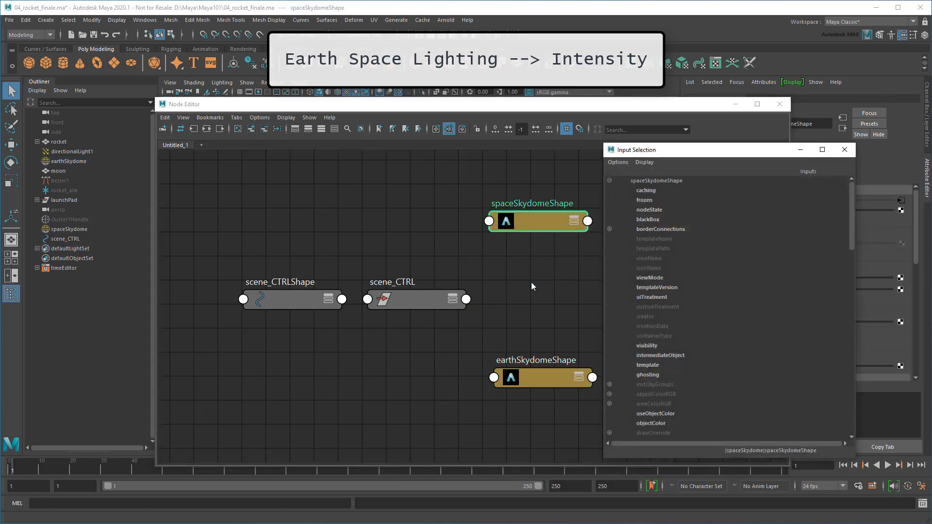
pyautogui.moveTo(852, 240); pyautogui.dragTo(843, 363)
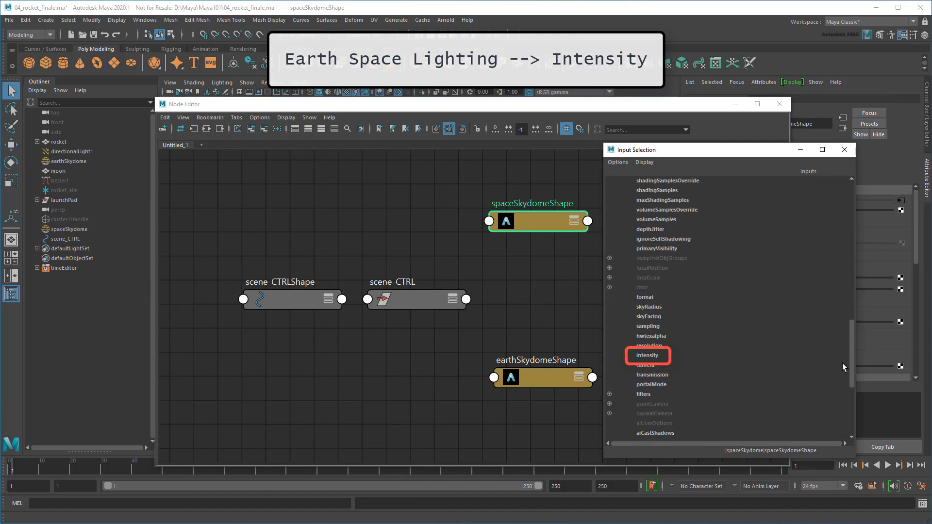
pyautogui.click(645, 356)
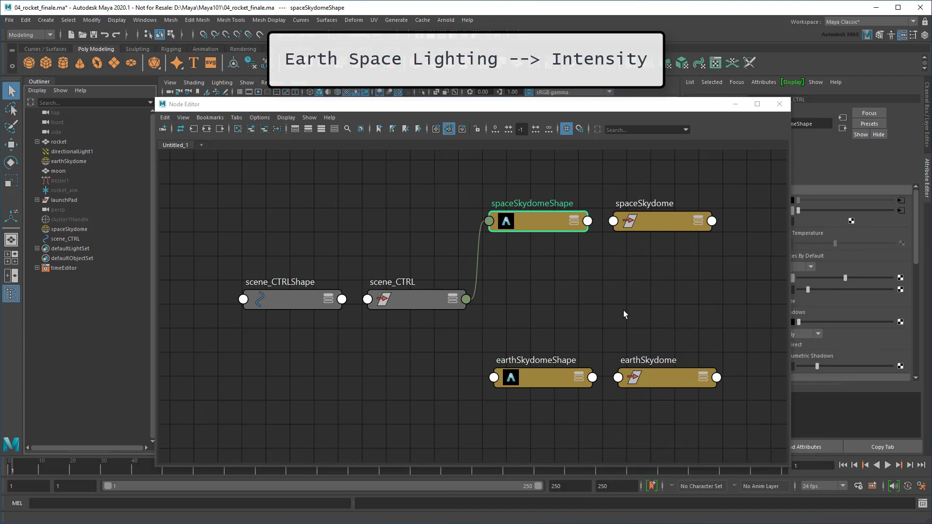
# Set Earth Space Lighting to 0.435 then 1.000, confirming spaceSkydomeShape's intensity follows
pyautogui.moveTo(789, 309); pyautogui.dragTo(723, 309)
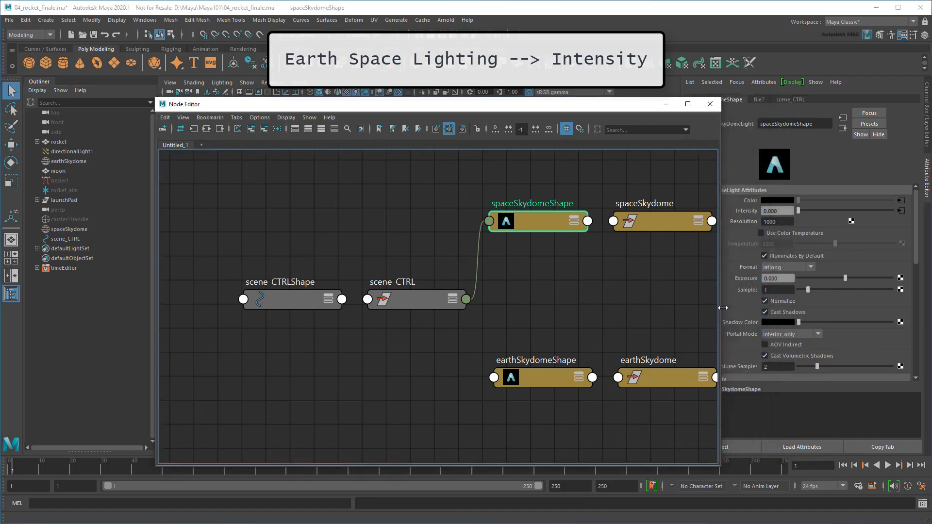
pyautogui.click(411, 298)
pyautogui.moveTo(635, 103); pyautogui.dragTo(590, 100)
pyautogui.moveTo(800, 313); pyautogui.dragTo(847, 312)
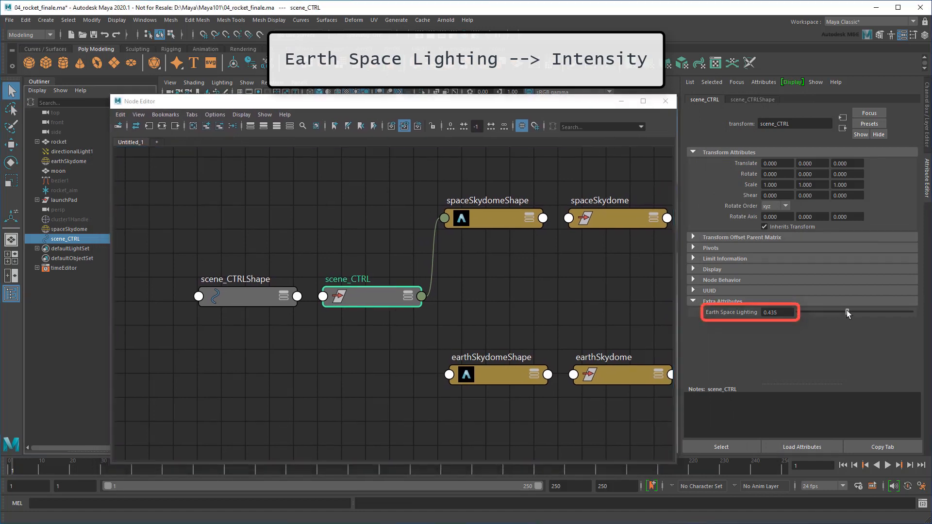
pyautogui.click(503, 219)
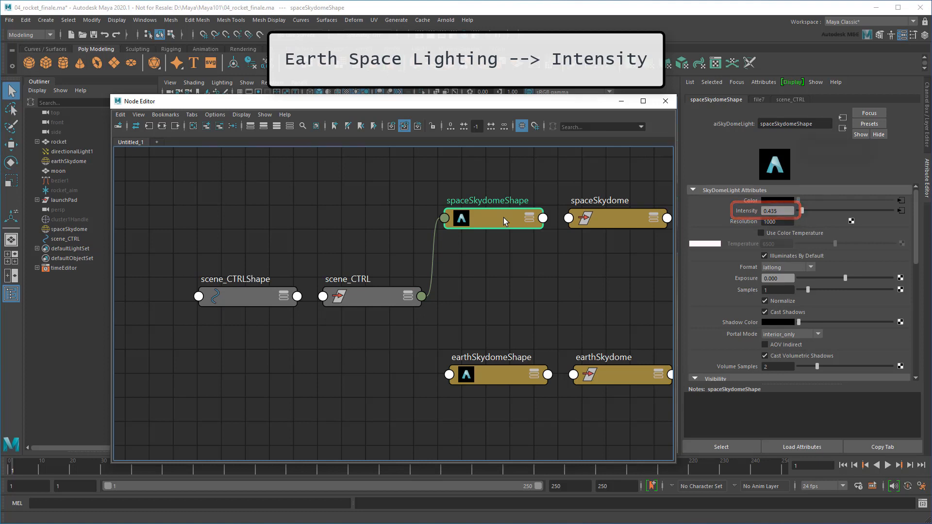
pyautogui.click(387, 294)
pyautogui.moveTo(845, 312); pyautogui.dragTo(911, 316)
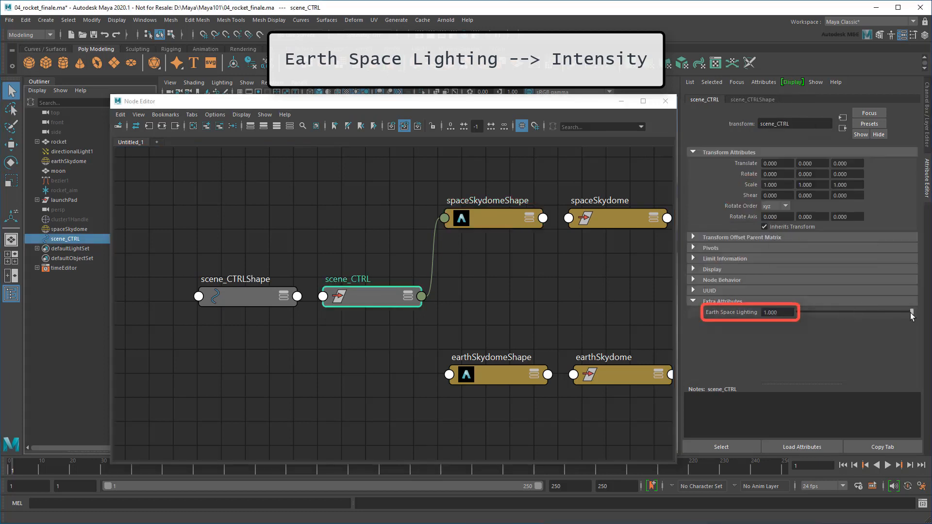
pyautogui.click(491, 220)
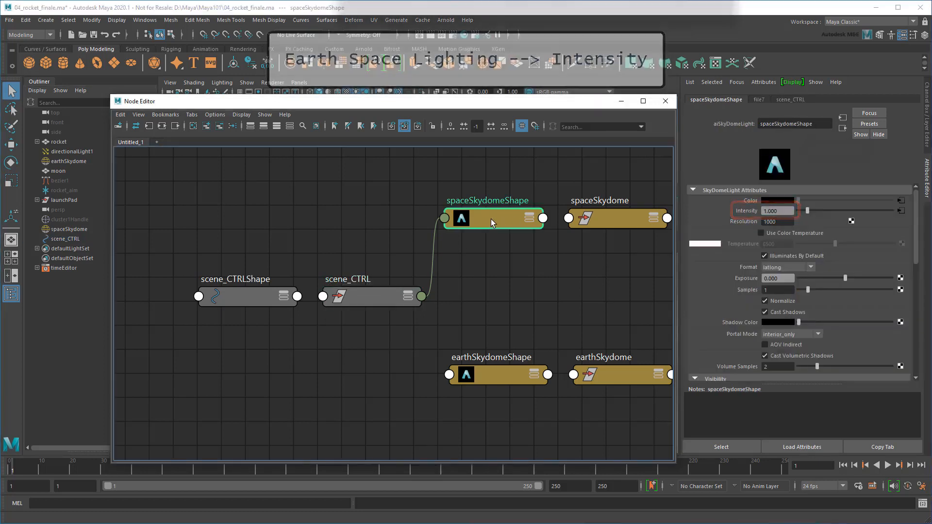
pyautogui.click(406, 298)
pyautogui.click(408, 297)
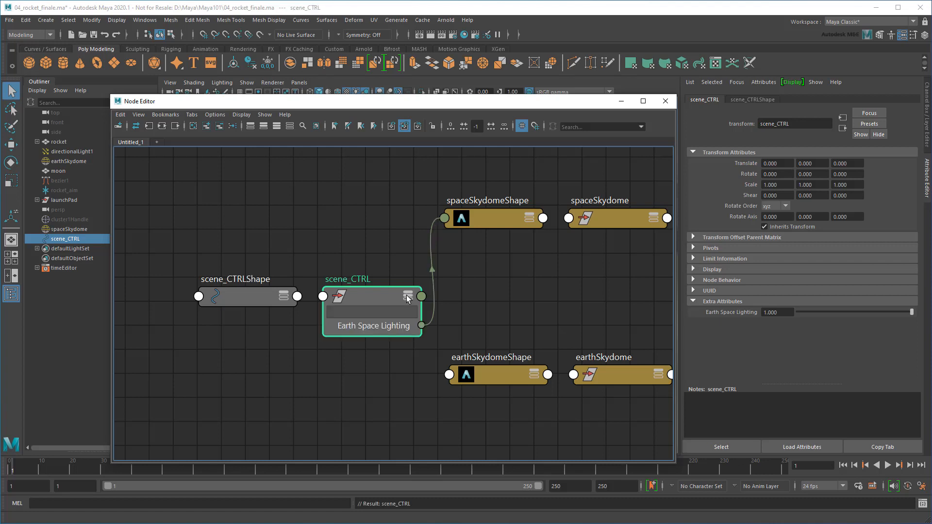
# Connect Earth Space Lighting to spaceSkydomeShape's camera attribute through the Other... input list
pyautogui.moveTo(422, 325); pyautogui.dragTo(445, 217)
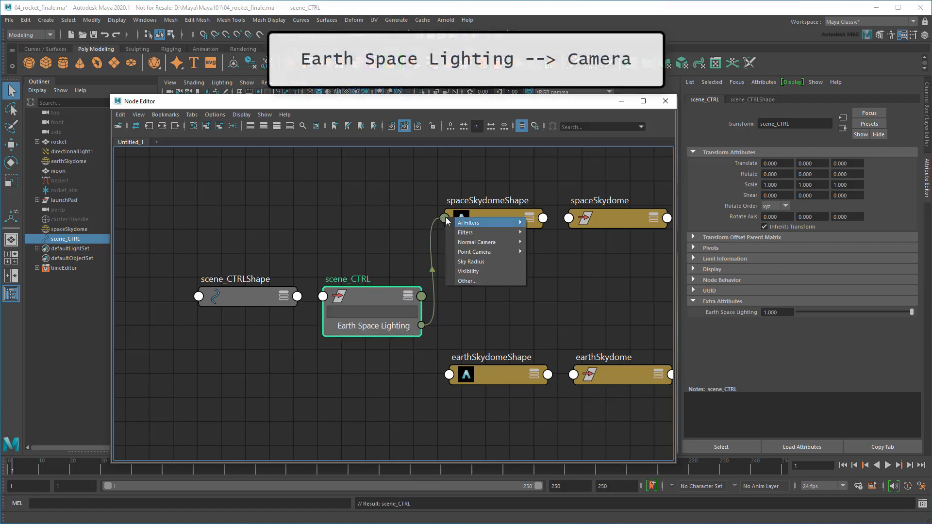
pyautogui.click(492, 281)
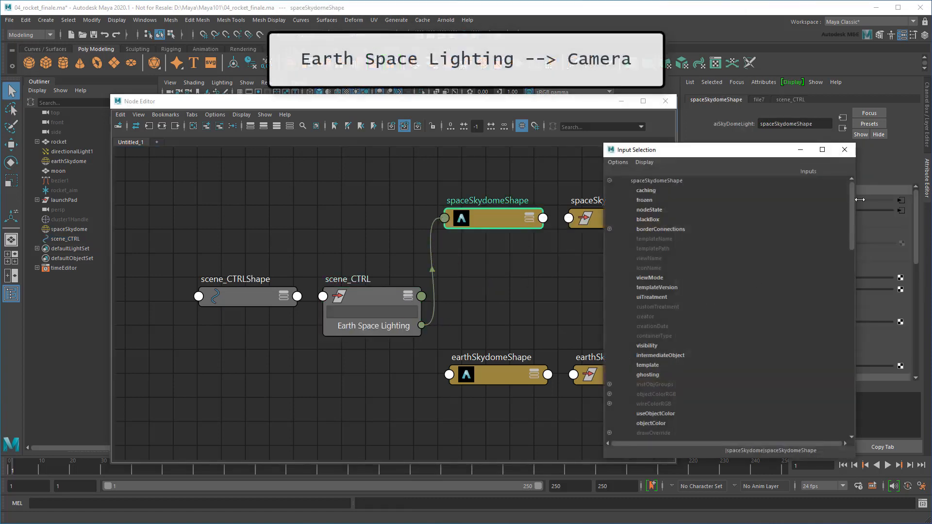
pyautogui.moveTo(852, 214); pyautogui.dragTo(861, 331)
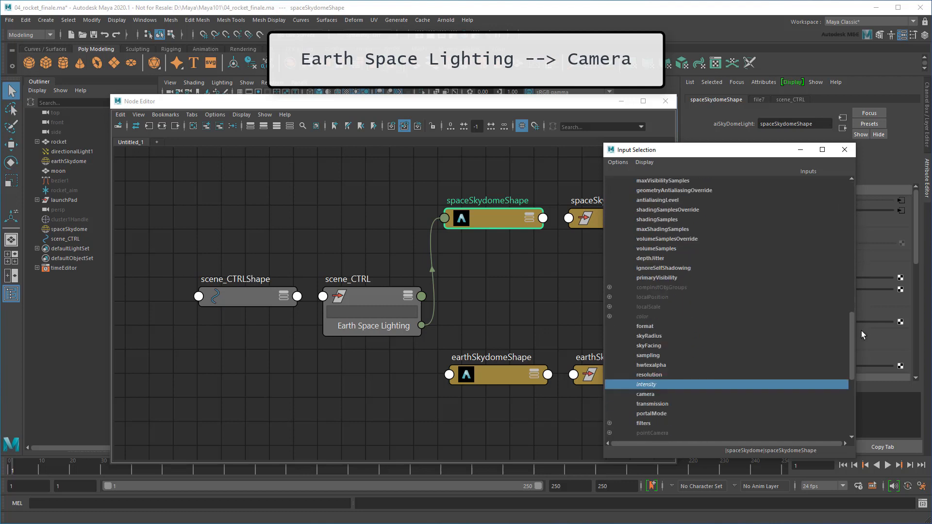
pyautogui.click(645, 393)
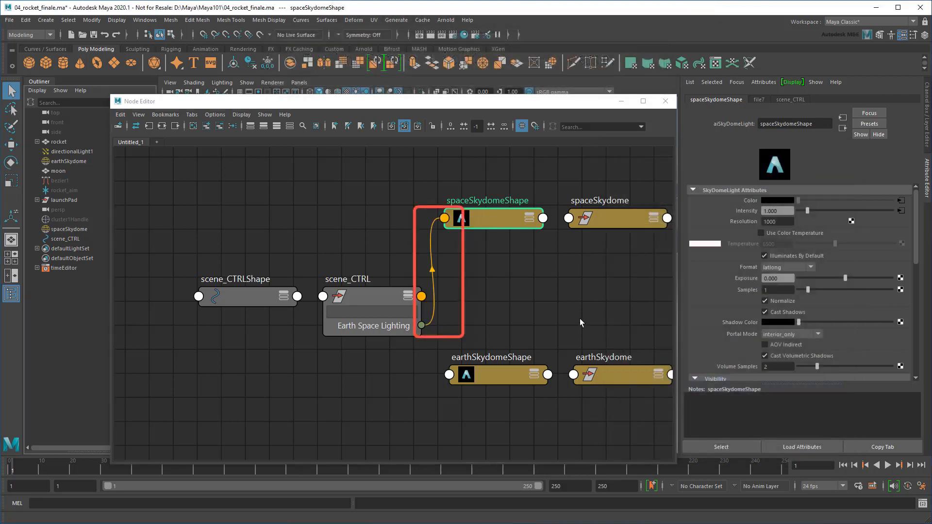
# Check spaceSkydomeShape's connected ports, then move both scene_CTRL nodes further left
pyautogui.click(529, 219)
pyautogui.click(529, 219)
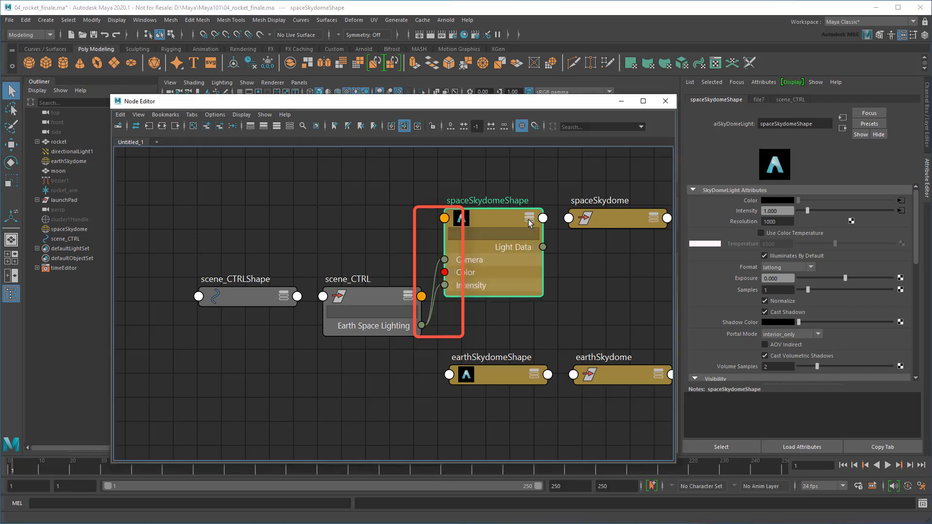
pyautogui.click(529, 220)
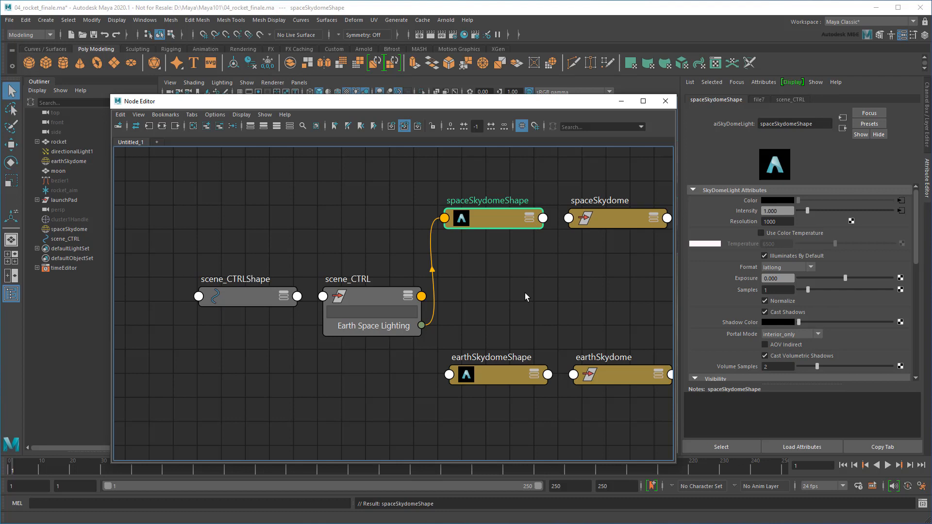
pyautogui.moveTo(228, 242); pyautogui.dragTo(354, 377)
pyautogui.moveTo(367, 297); pyautogui.dragTo(307, 296)
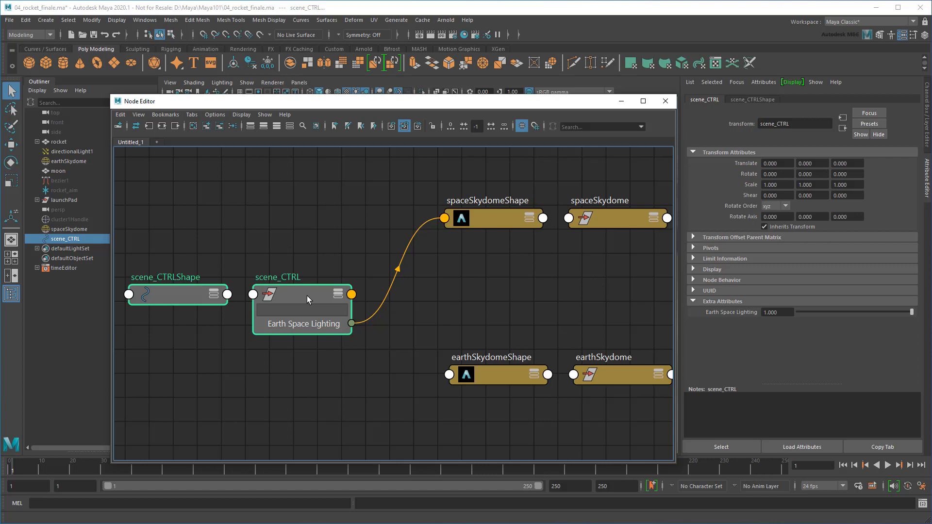
# Create a reverse1 node and feed Earth Space Lighting into its Input X
pyautogui.click(354, 388)
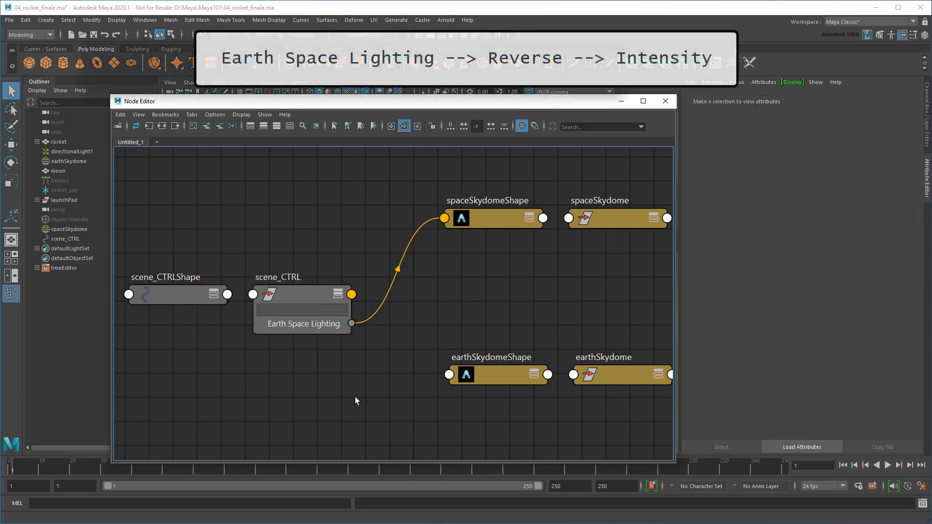
pyautogui.press('Tab')
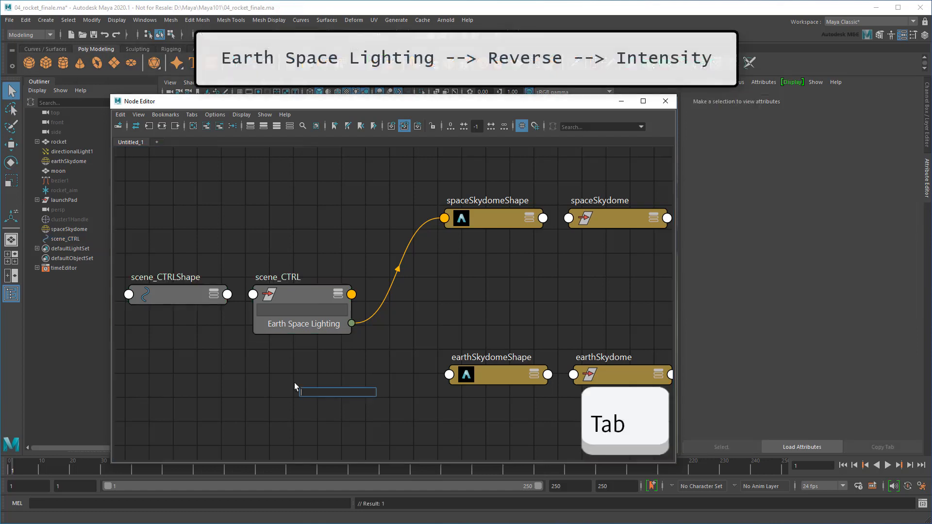
pyautogui.write('reverse')
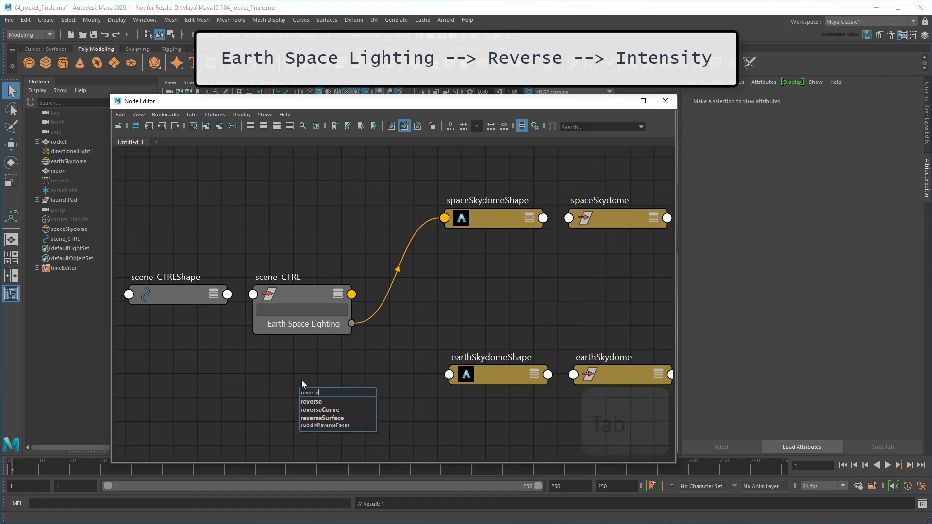
pyautogui.click(323, 401)
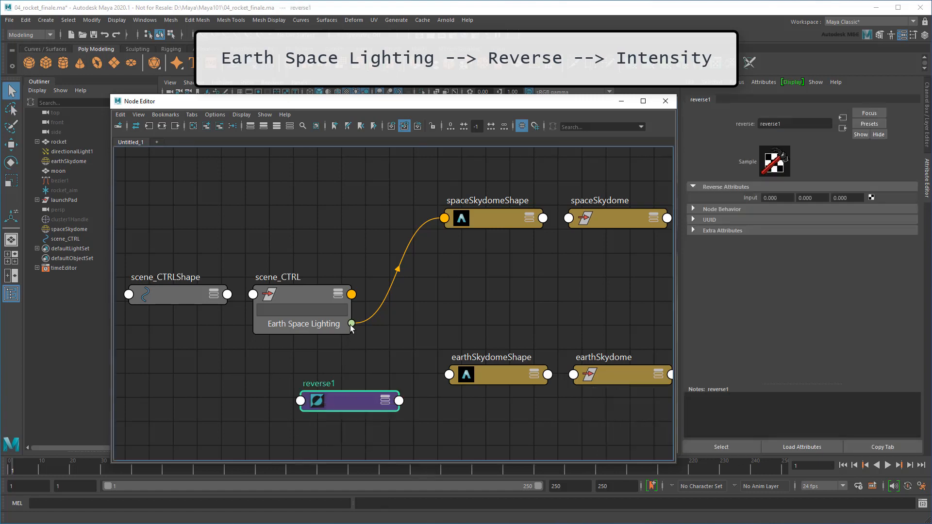
pyautogui.moveTo(352, 326); pyautogui.dragTo(299, 401)
pyautogui.moveTo(319, 406)
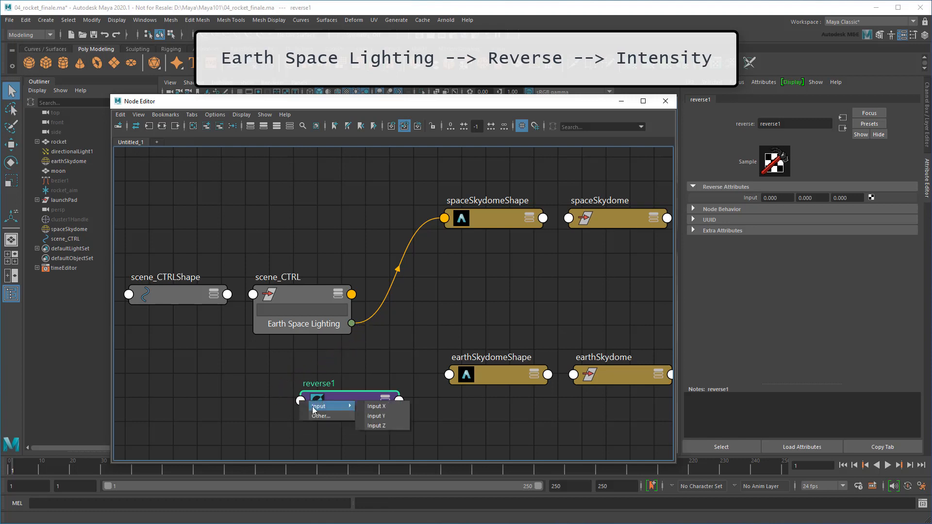
pyautogui.click(395, 407)
# Connect reverse1's output to earthSkydomeShape's intensity
pyautogui.click(399, 400)
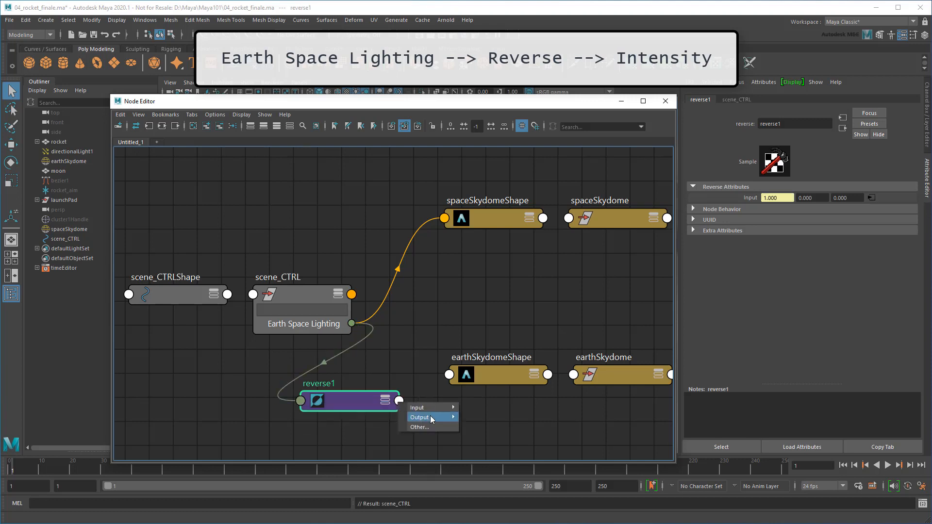
pyautogui.click(501, 428)
pyautogui.click(449, 375)
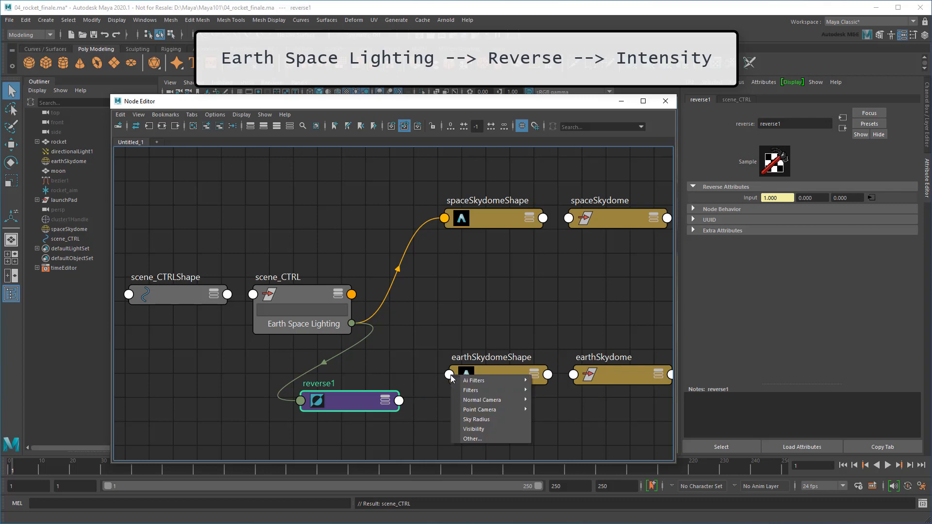
pyautogui.click(486, 438)
pyautogui.scroll(-10, 694, 379)
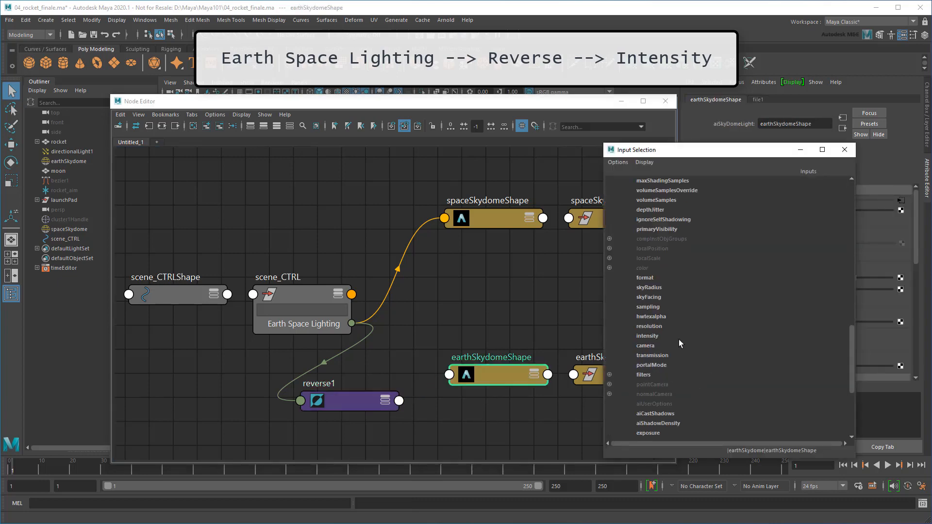
pyautogui.click(668, 336)
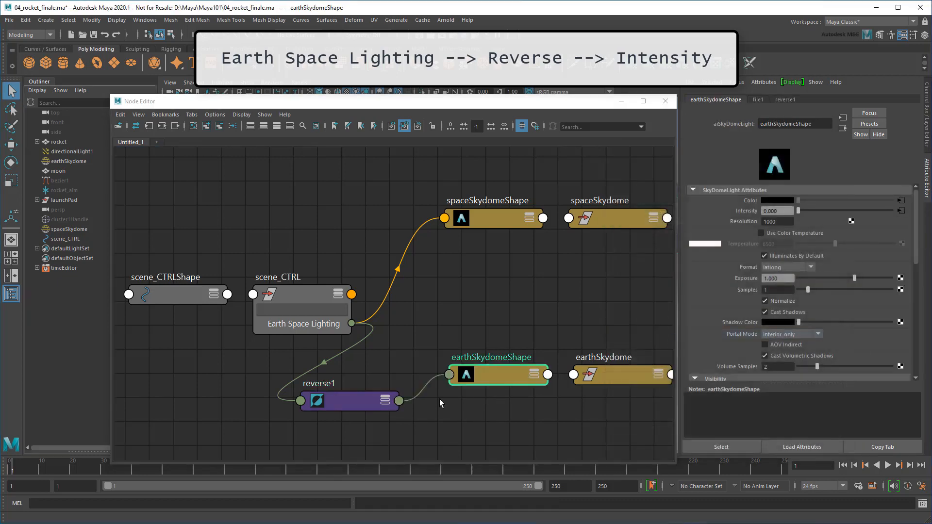
# Connect reverse1's Output X to earthSkydomeShape's camera attribute
pyautogui.click(387, 398)
pyautogui.click(385, 400)
pyautogui.click(392, 443)
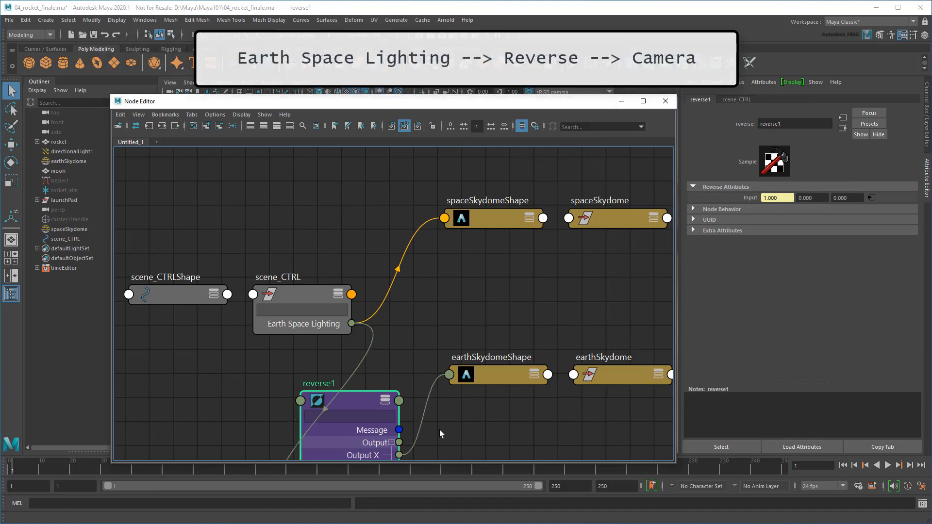
pyautogui.keyDown('alt'); pyautogui.moveTo(439, 429); pyautogui.dragTo(423, 386, button='middle'); pyautogui.keyUp('alt')
pyautogui.moveTo(383, 412); pyautogui.dragTo(435, 331)
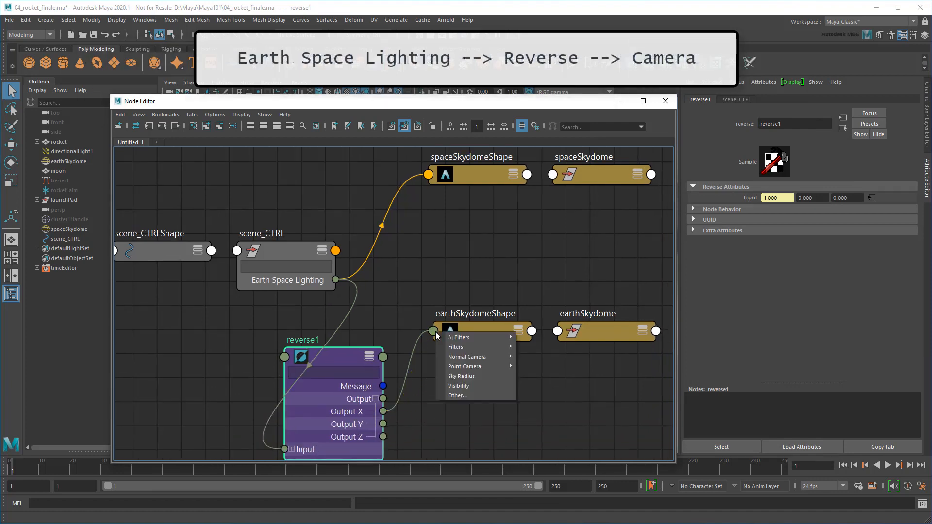
pyautogui.click(459, 396)
pyautogui.click(662, 350)
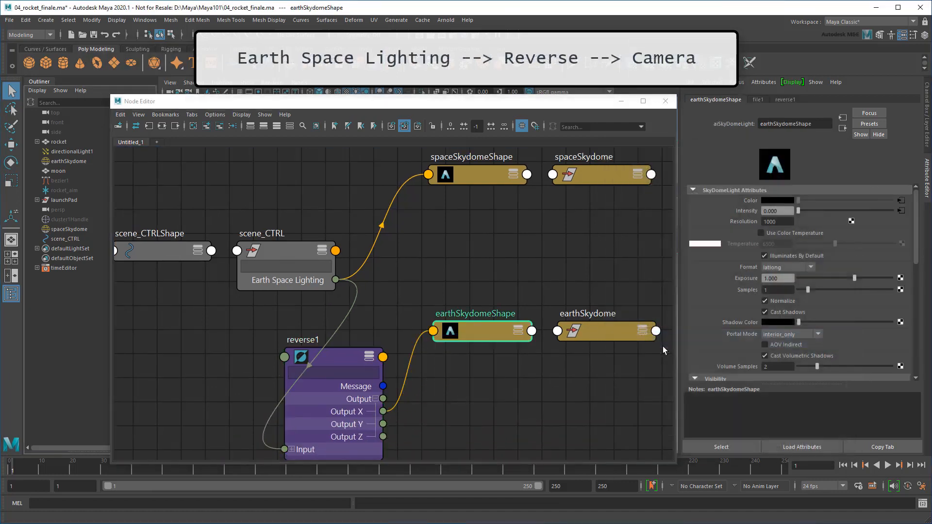
# Verify earthSkydomeShape's camera value reads 0.000 and add spaceSkydomeShape to the selection
pyautogui.click(371, 358)
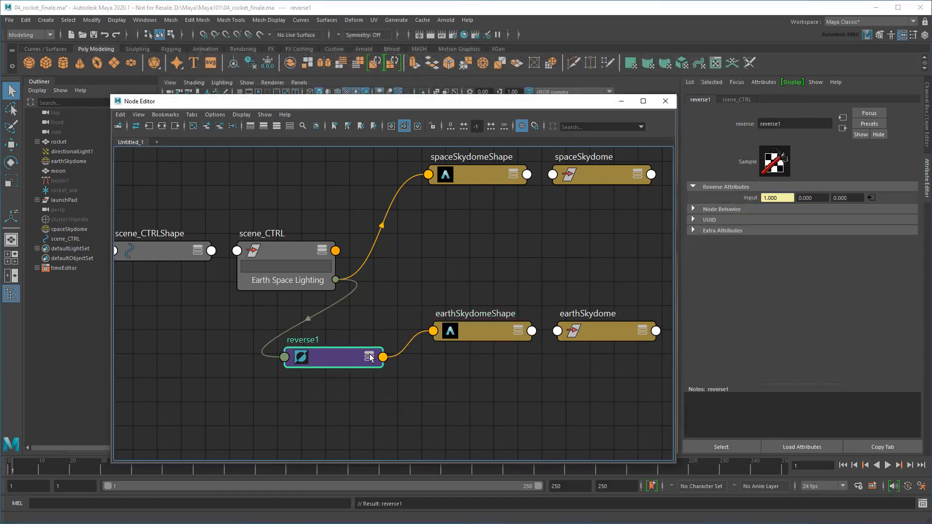
pyautogui.click(289, 253)
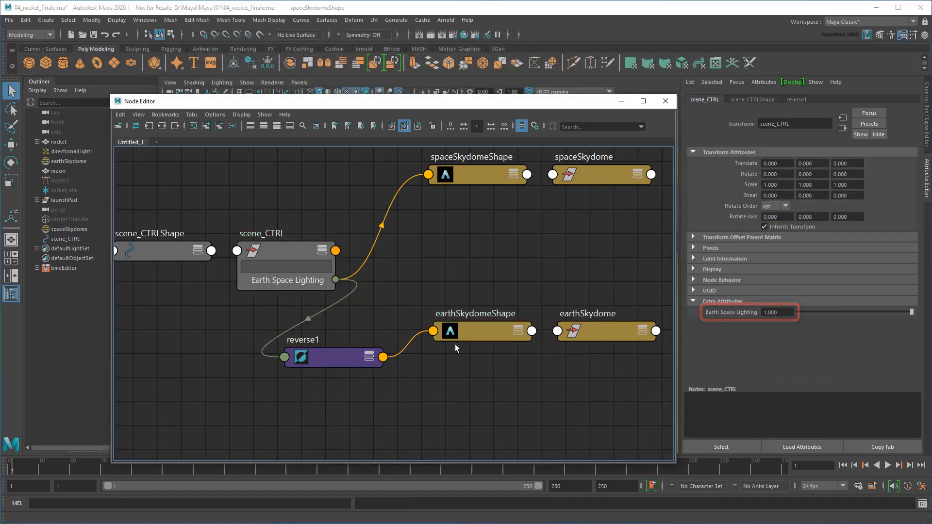
pyautogui.click(470, 329)
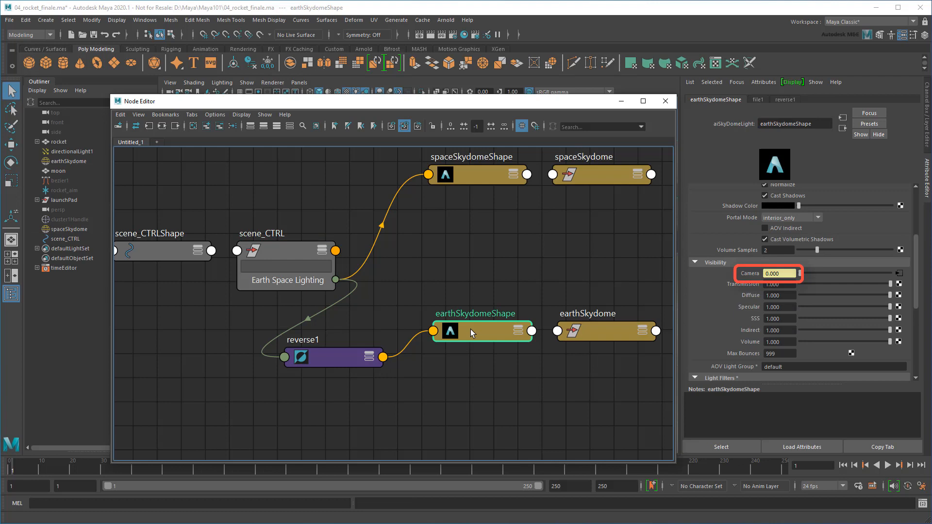
pyautogui.scroll(4, 712, 328)
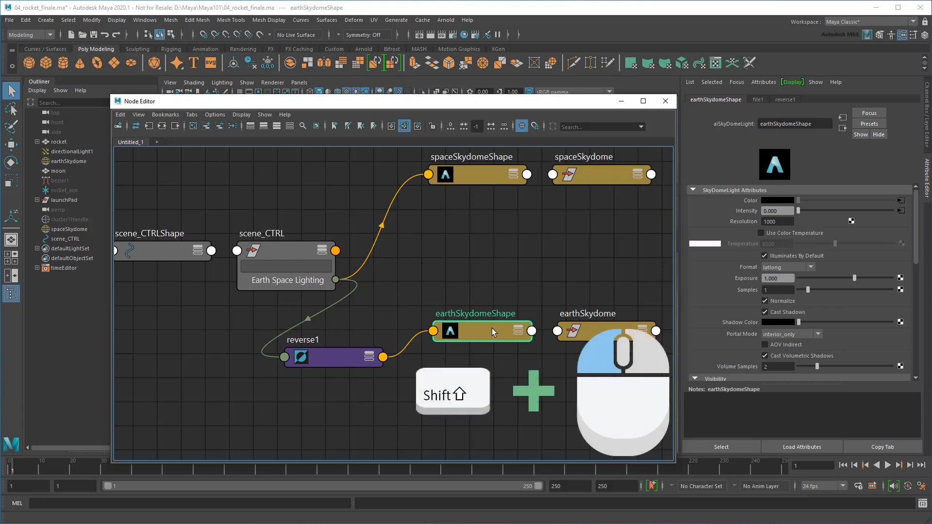
pyautogui.keyDown('shift'); pyautogui.click(471, 180); pyautogui.keyUp('shift')
# Drive Starfield_HDR_large.exr's Alpha Gain directly with Earth Space Lighting
pyautogui.press('a')
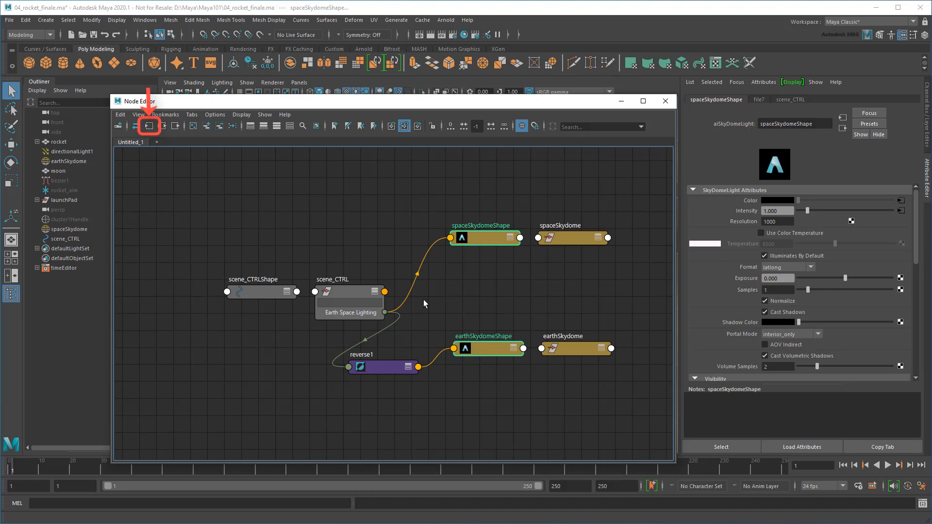
pyautogui.click(149, 126)
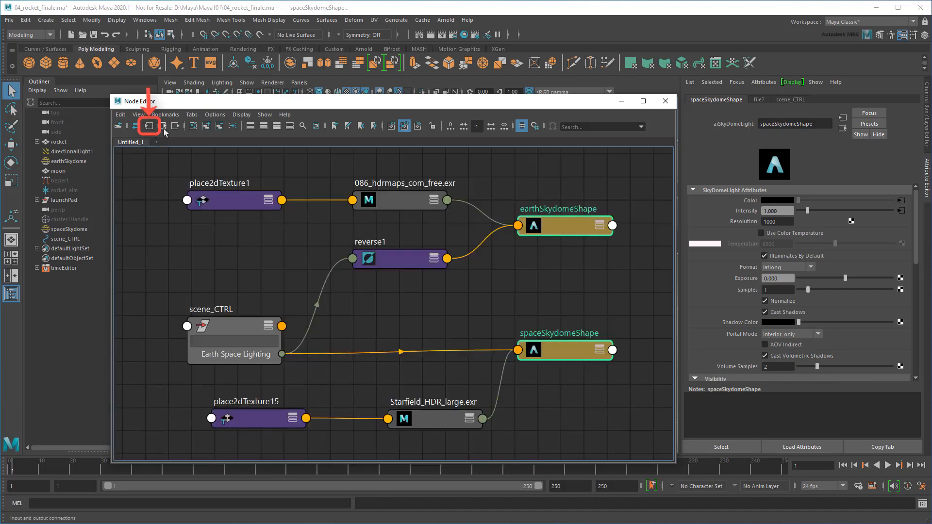
pyautogui.click(165, 240)
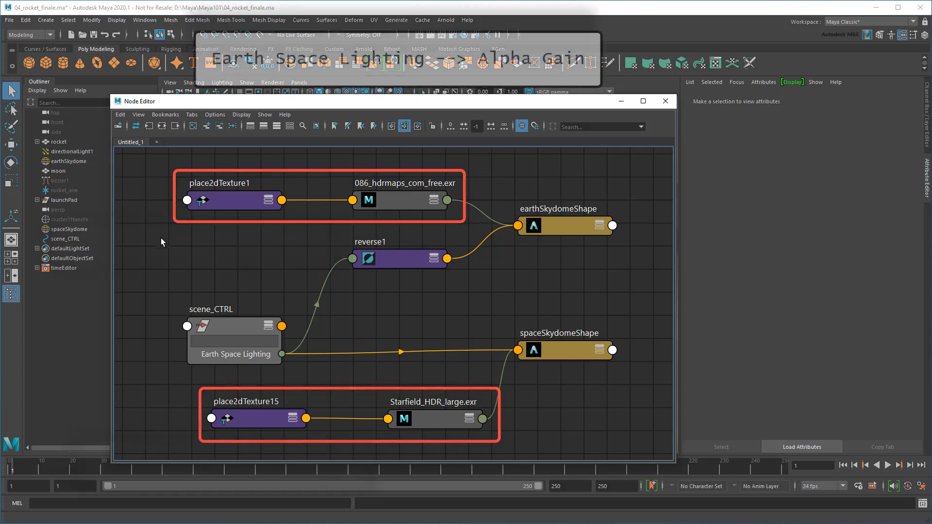
pyautogui.moveTo(282, 354); pyautogui.dragTo(391, 421)
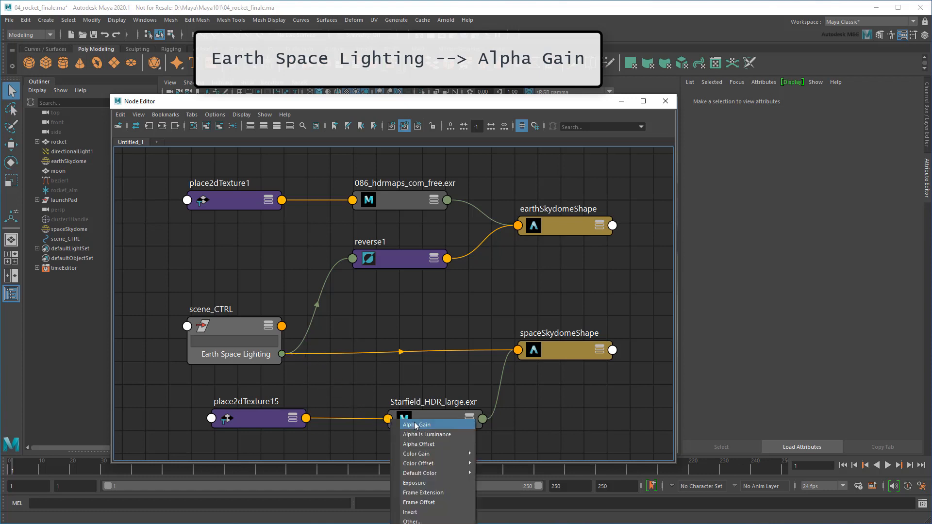
pyautogui.click(447, 425)
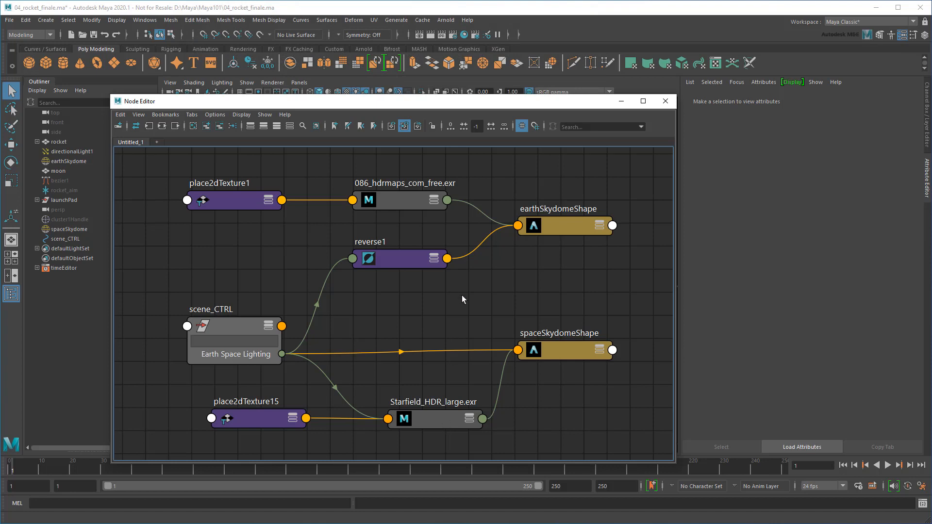
# Drive 086_hdrmaps_com_free.exr's Alpha Gain with reverse1's Output X
pyautogui.click(433, 258)
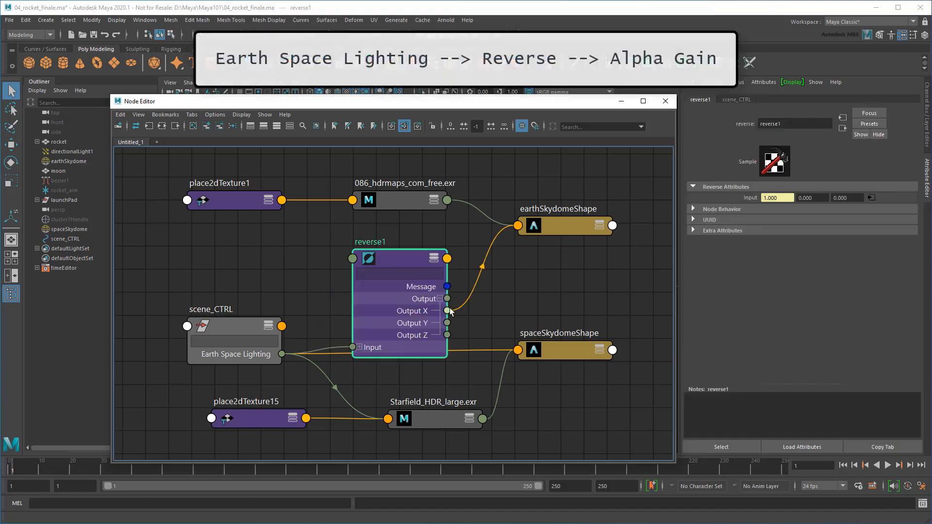
pyautogui.moveTo(448, 311); pyautogui.dragTo(354, 202)
pyautogui.click(381, 206)
pyautogui.click(433, 258)
# Check the skydome intensities and both textures' Alpha Gain values, then close the Node Editor
pyautogui.click(246, 330)
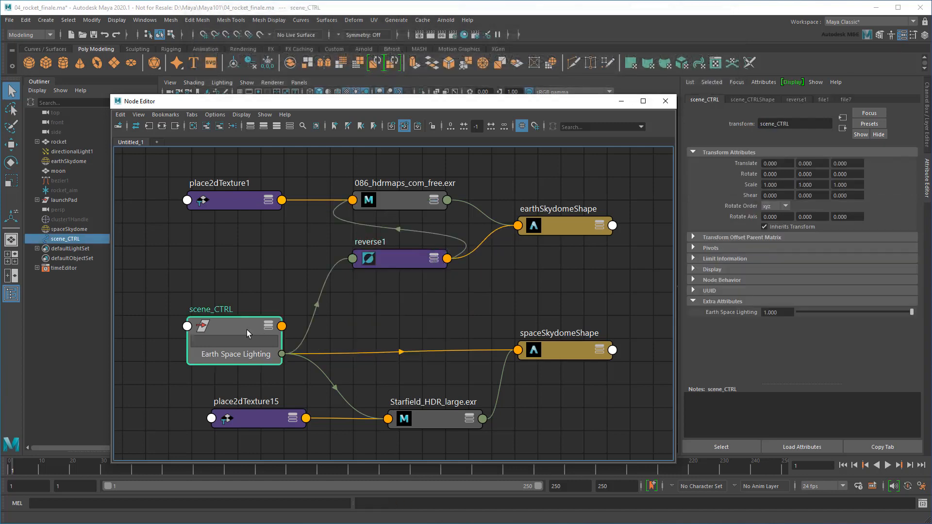
pyautogui.click(566, 225)
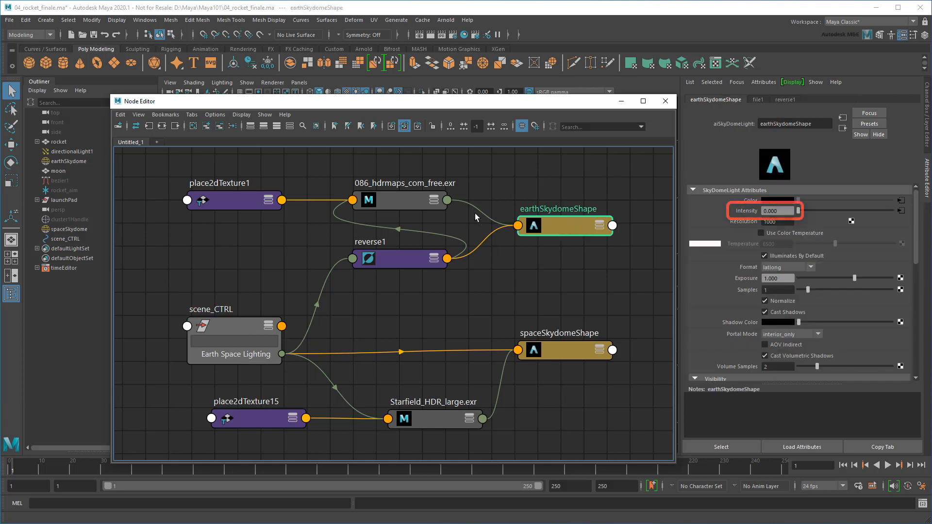
pyautogui.click(395, 200)
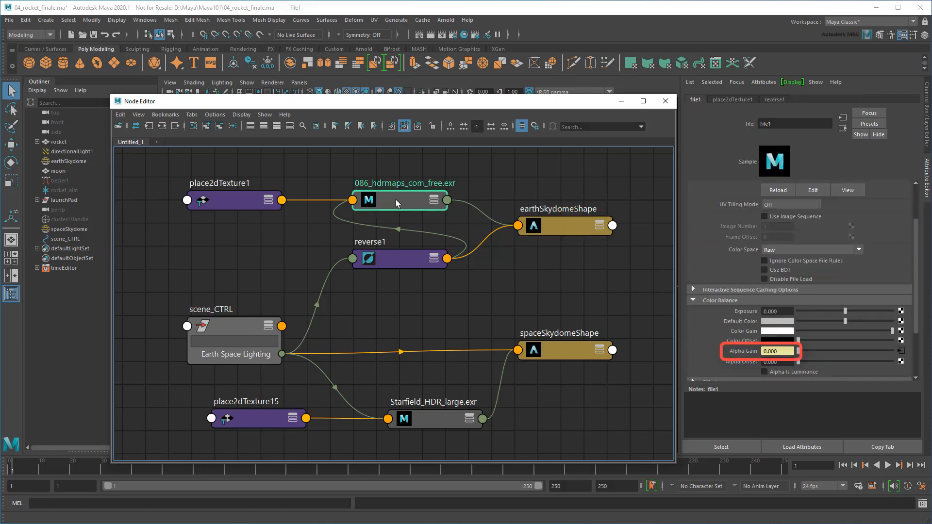
pyautogui.click(560, 354)
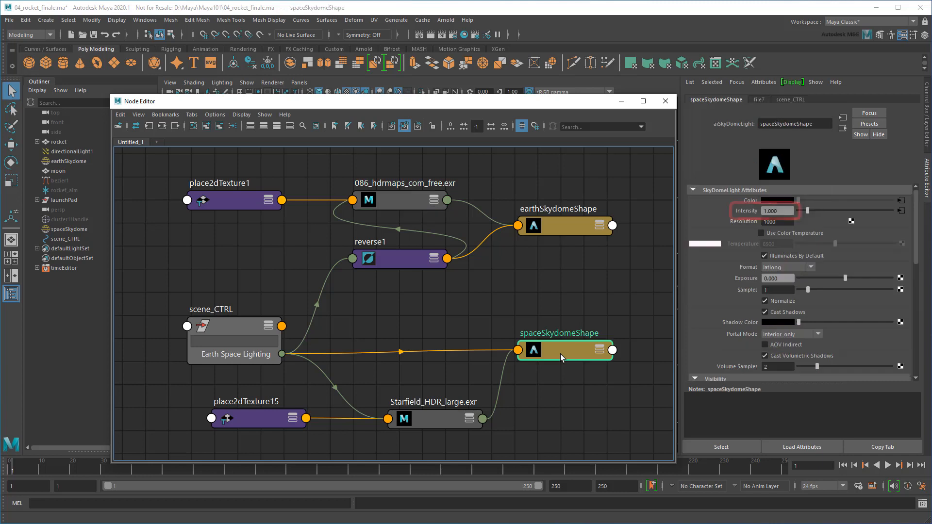
pyautogui.click(436, 414)
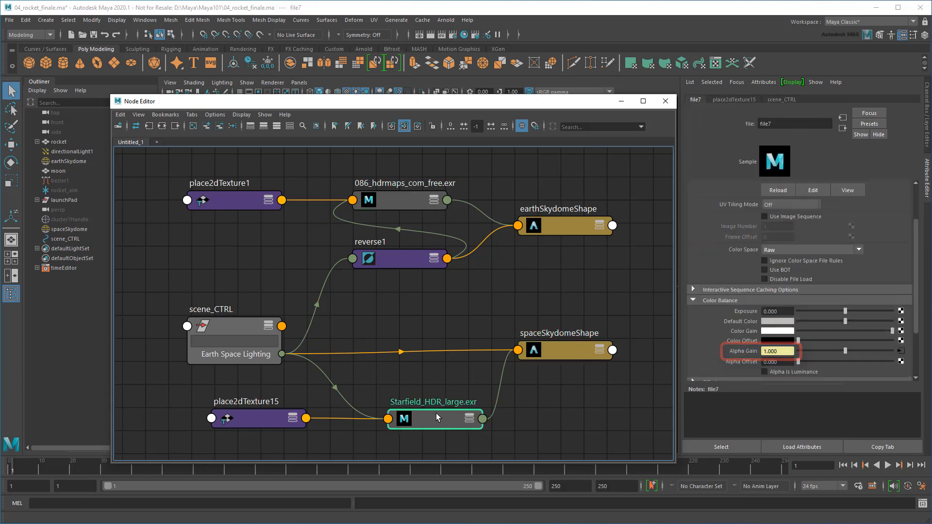
pyautogui.click(666, 102)
# Select scene_CTRL and frame the view on the moon above the launch pad
pyautogui.click(500, 310)
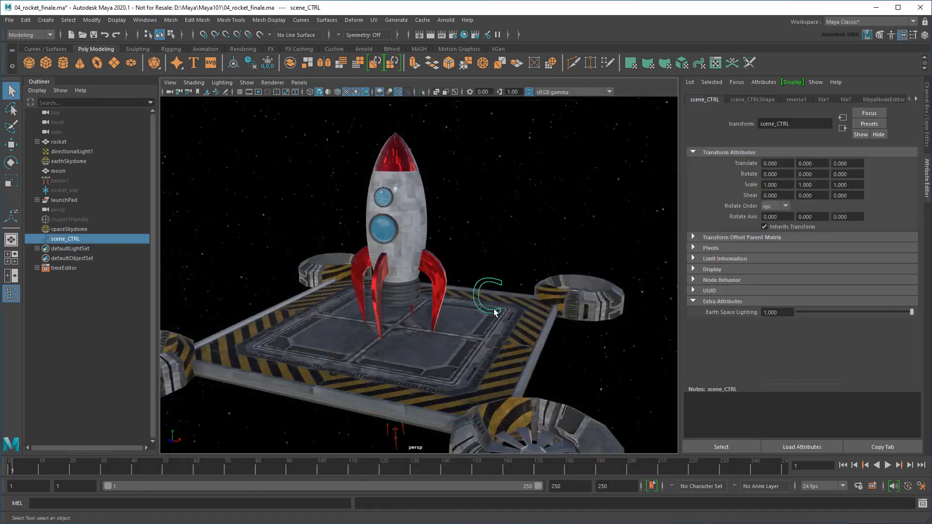
pyautogui.scroll(-10, 494, 313)
pyautogui.keyDown('alt'); pyautogui.moveTo(494, 313); pyautogui.dragTo(460, 362, button='middle'); pyautogui.keyUp('alt')
pyautogui.scroll(-6, 460, 362)
pyautogui.keyDown('alt'); pyautogui.moveTo(460, 362); pyautogui.dragTo(475, 321); pyautogui.keyUp('alt')
pyautogui.keyDown('alt'); pyautogui.moveTo(475, 322); pyautogui.dragTo(437, 413, button='middle'); pyautogui.keyUp('alt')
pyautogui.keyDown('alt'); pyautogui.moveTo(436, 412); pyautogui.dragTo(463, 398); pyautogui.keyUp('alt')
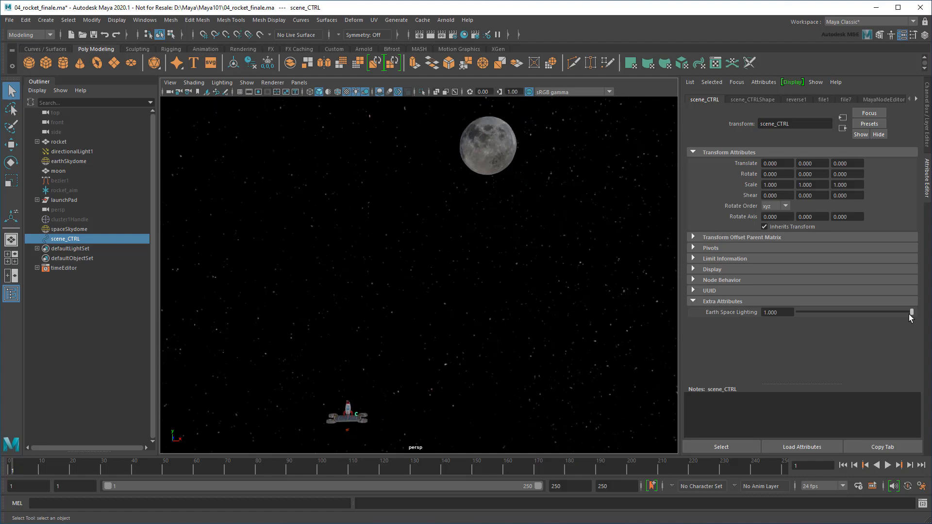
# Key Earth Space Lighting at 0 on frame 70 for the cloudy sky
pyautogui.moveTo(912, 313); pyautogui.dragTo(745, 334)
pyautogui.moveTo(798, 312); pyautogui.dragTo(915, 338)
pyautogui.moveTo(137, 451); pyautogui.dragTo(228, 459)
pyautogui.moveTo(911, 316); pyautogui.dragTo(761, 321)
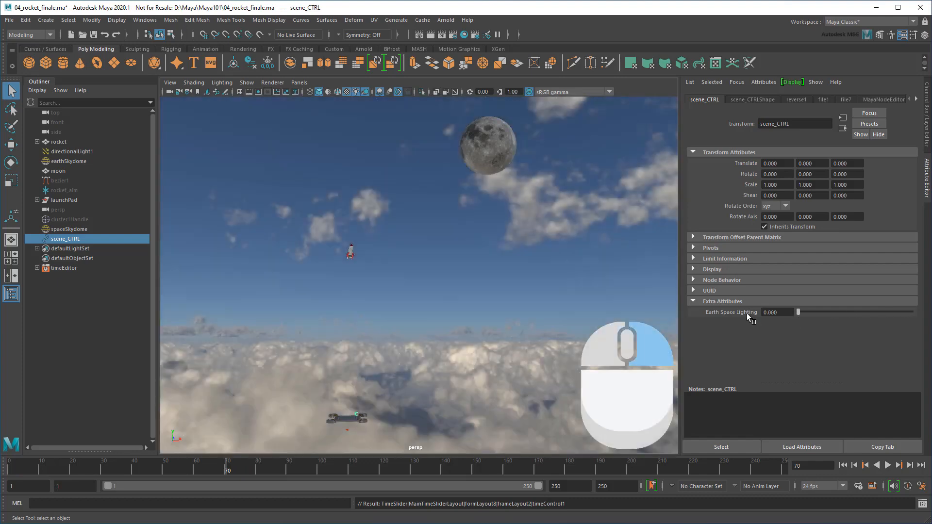
pyautogui.rightClick(747, 313)
# Key Earth Space Lighting at 1 on frame 76 for the starfield sky
pyautogui.moveTo(225, 471); pyautogui.dragTo(246, 470)
pyautogui.moveTo(798, 312); pyautogui.dragTo(918, 312)
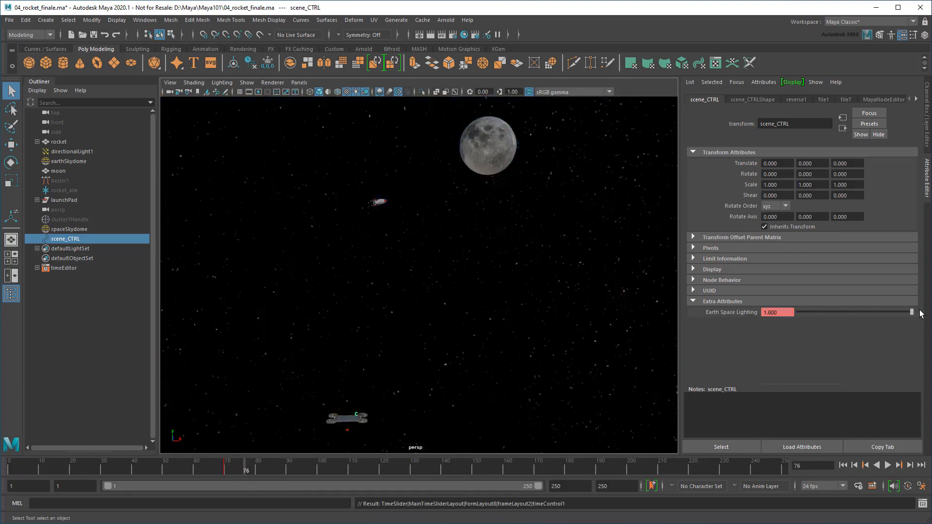
pyautogui.rightClick(746, 313)
pyautogui.click(763, 328)
# Play the animation from around frame 62 to check the sky transition
pyautogui.moveTo(242, 473); pyautogui.dragTo(206, 471)
pyautogui.click(887, 465)
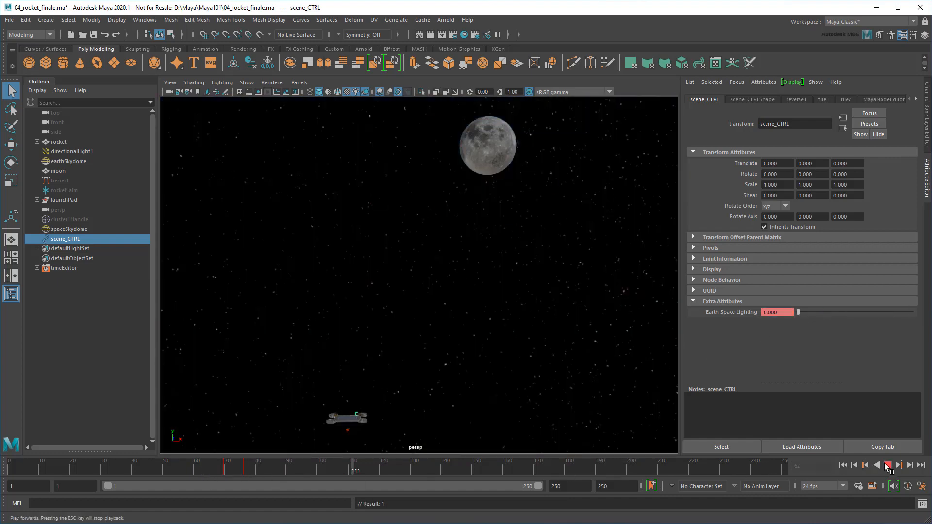
pyautogui.click(887, 465)
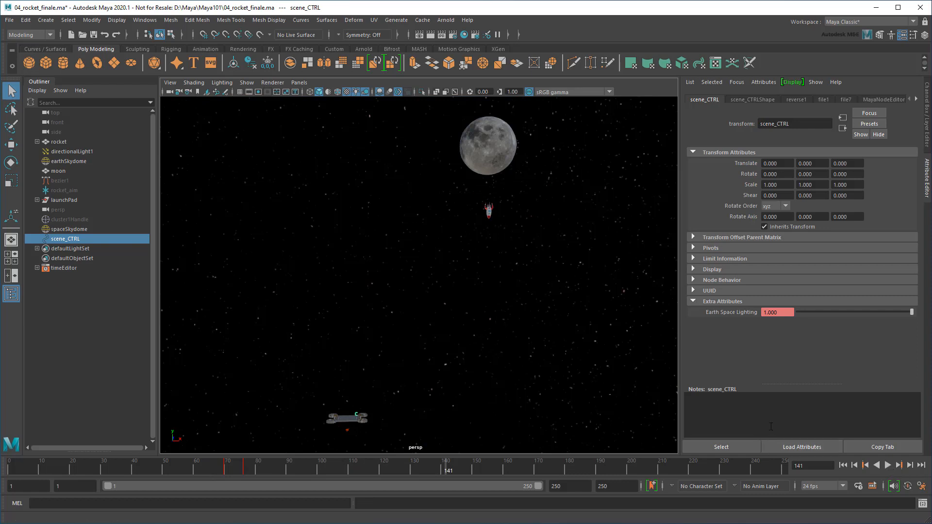
pyautogui.click(144, 20)
# Create a Time Editor clip from scene_CTRL's Earth Space Lighting keys
pyautogui.moveTo(189, 75)
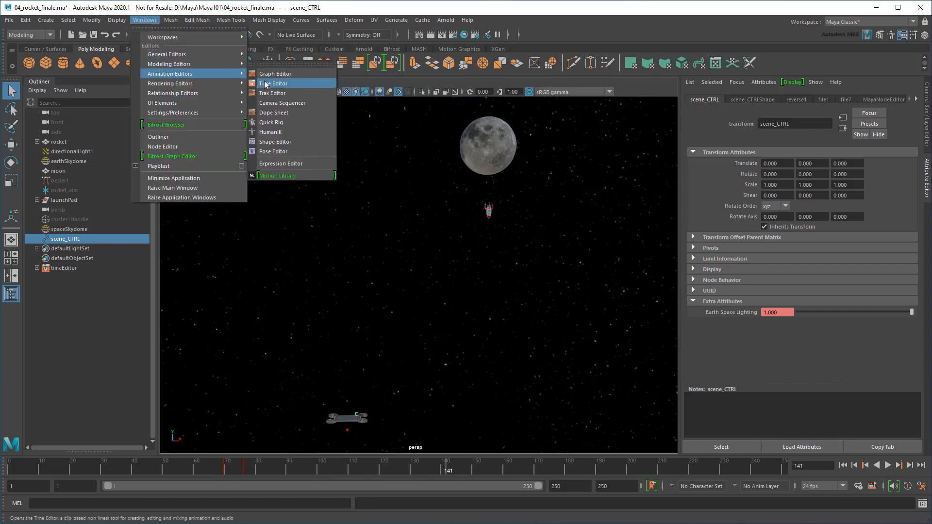
pyautogui.click(273, 83)
pyautogui.click(192, 331)
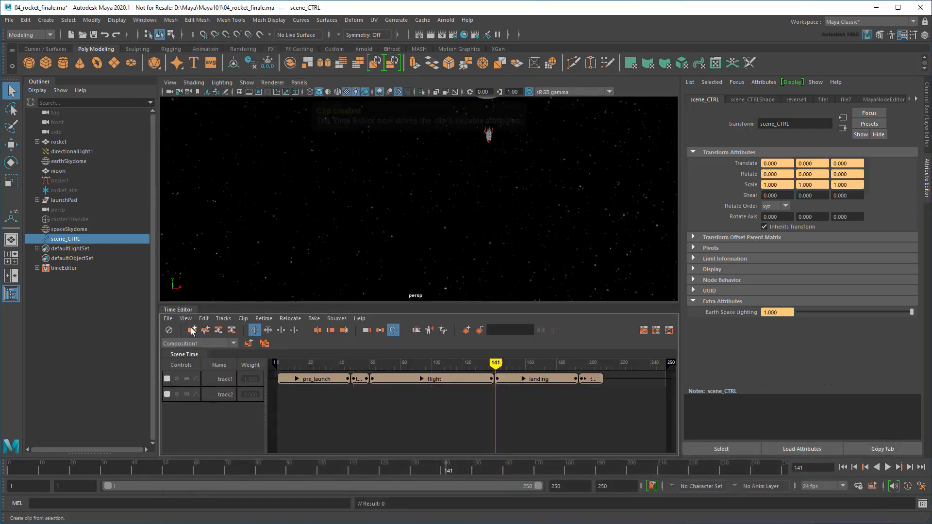
# Rename the clip anim_Clip1 to sky_space_transition
pyautogui.scroll(3, 380, 402)
pyautogui.scroll(4, 380, 402)
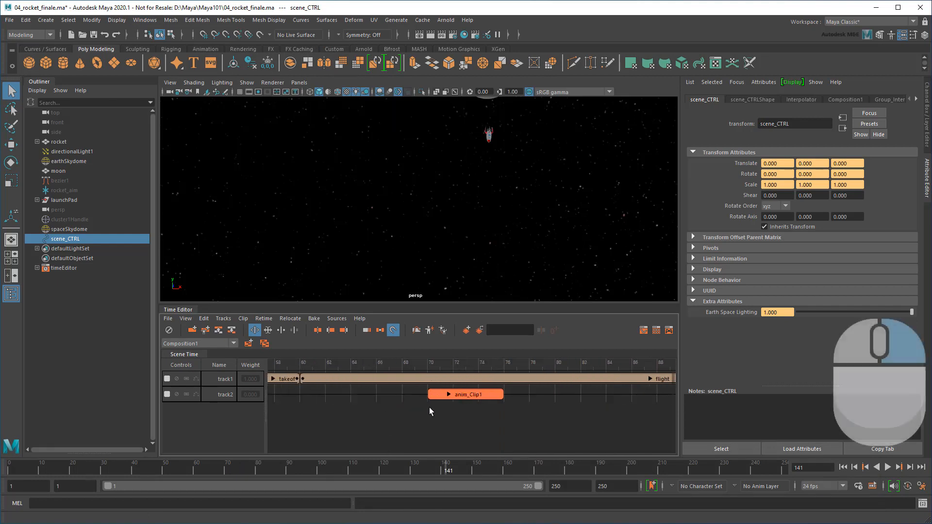
pyautogui.rightClick(456, 395)
pyautogui.click(494, 255)
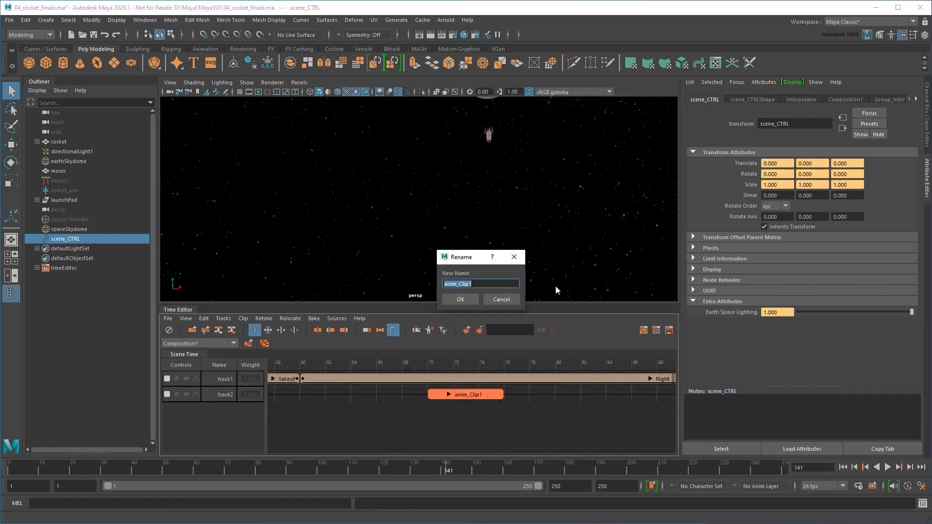
pyautogui.write('sky_space_transition')
pyautogui.click(466, 298)
# Move the sky_space_transition clip to start at frame 60 and scrub frames 55–69
pyautogui.scroll(-5, 472, 396)
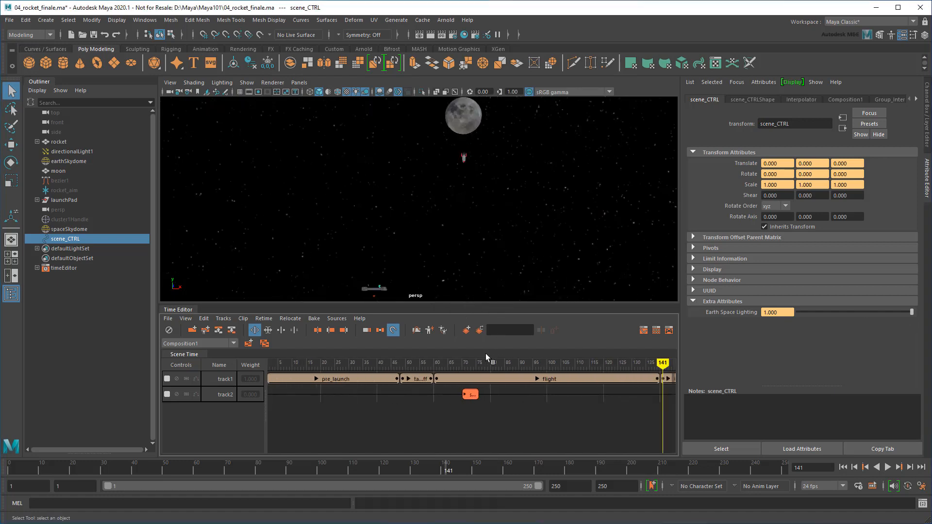
pyautogui.click(456, 363)
pyautogui.moveTo(459, 364); pyautogui.dragTo(460, 364)
pyautogui.moveTo(473, 394); pyautogui.dragTo(445, 395)
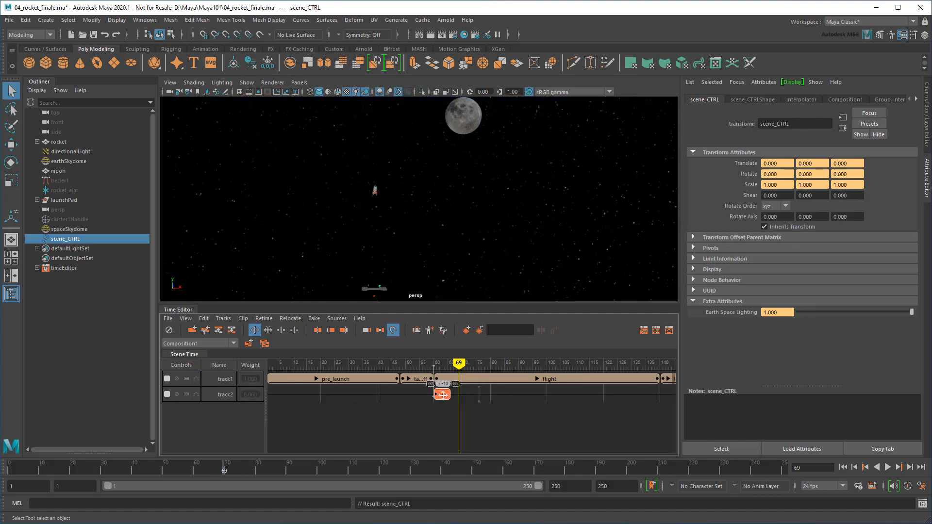
pyautogui.moveTo(424, 364); pyautogui.dragTo(457, 364)
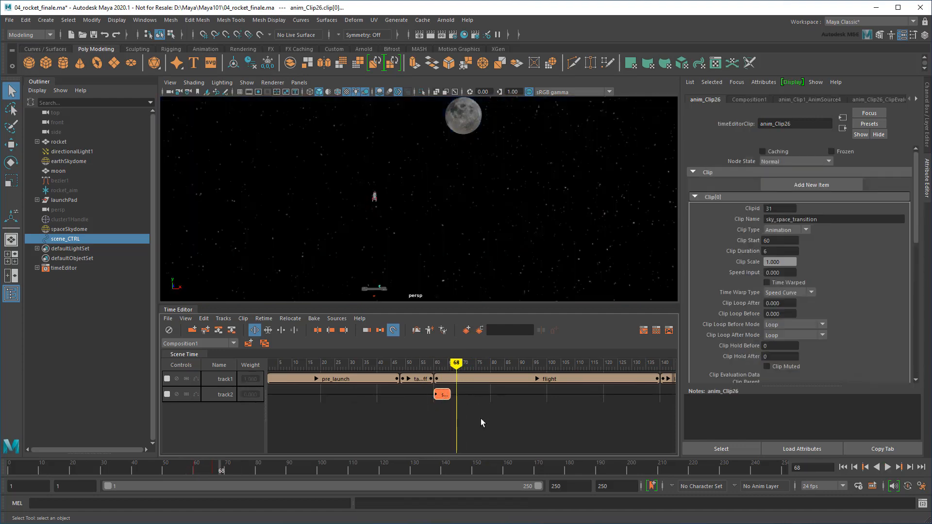
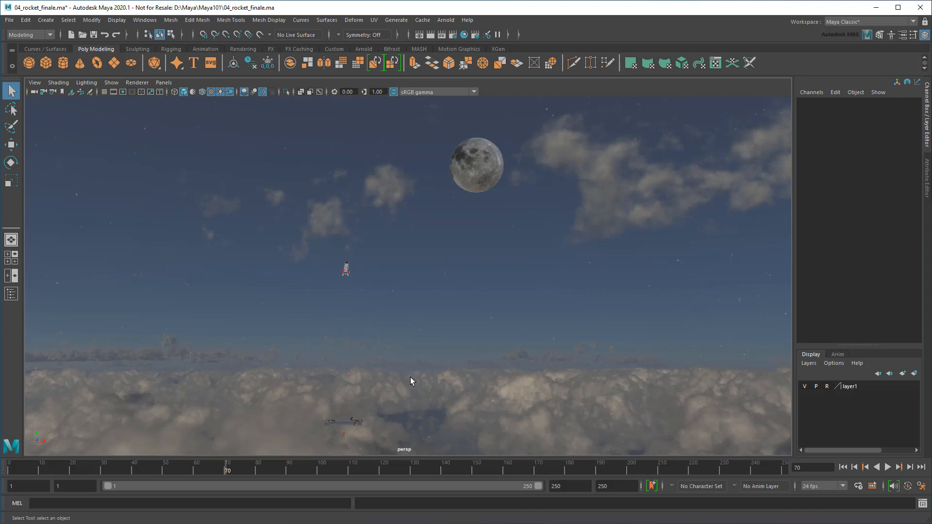
# Maximize the perspective view and create a new perspective camera from the Panels menu
pyautogui.click(14, 260)
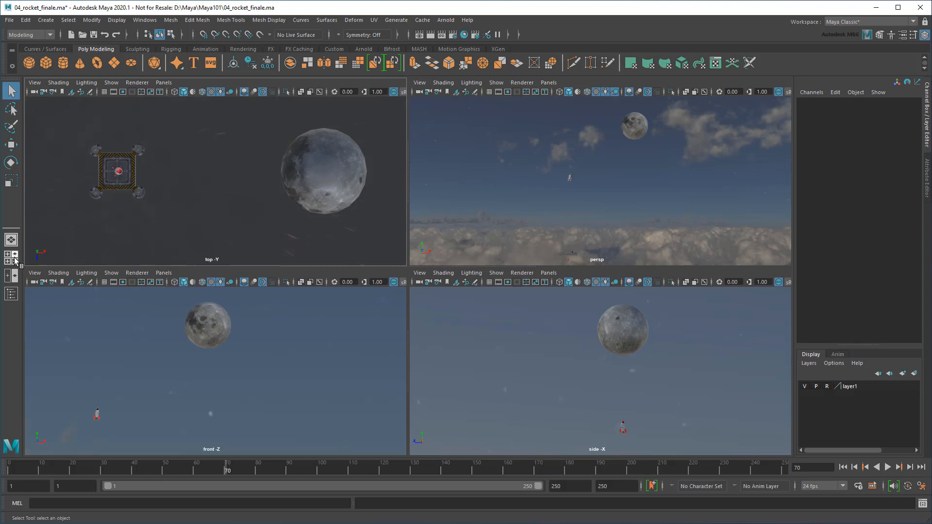
pyautogui.click(496, 214)
pyautogui.press('space')
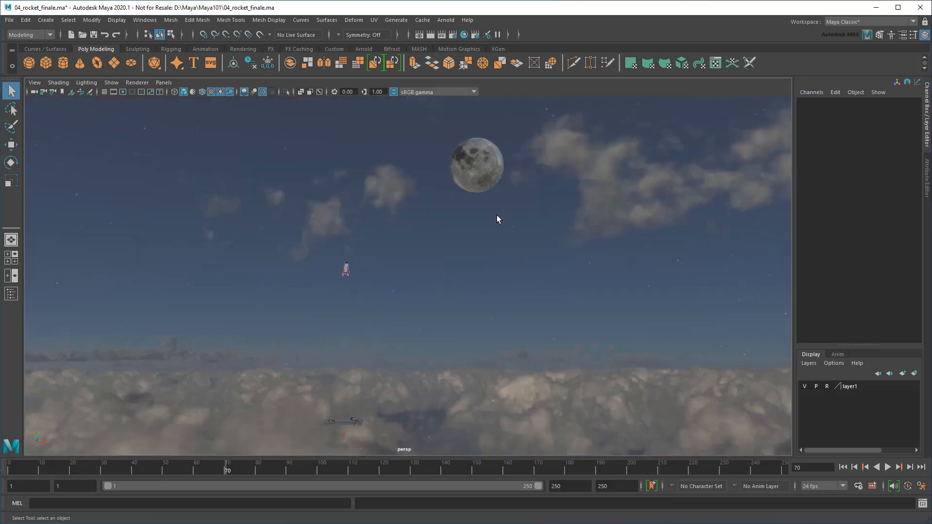
pyautogui.click(164, 83)
pyautogui.moveTo(208, 92)
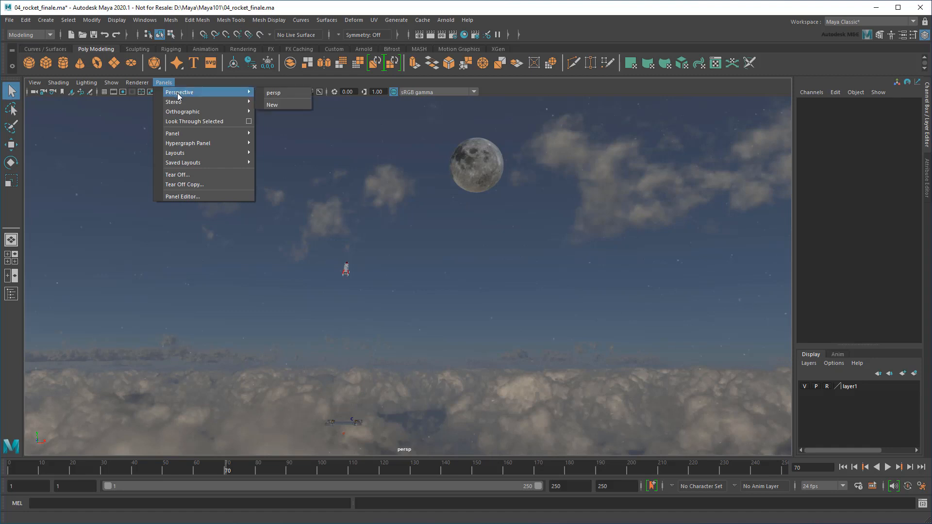
pyautogui.click(280, 104)
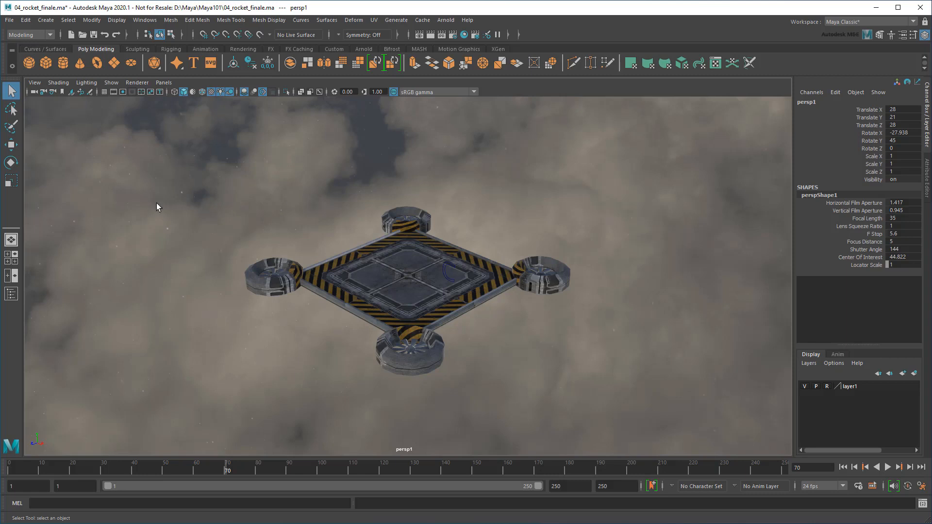
# Rename the new persp1 camera to shot1_camera in the Outliner
pyautogui.click(12, 293)
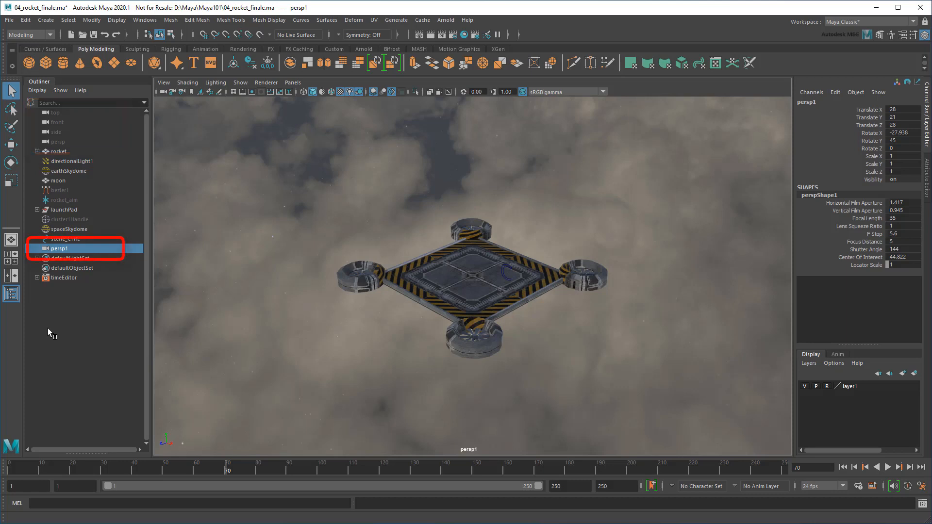
pyautogui.doubleClick(75, 249)
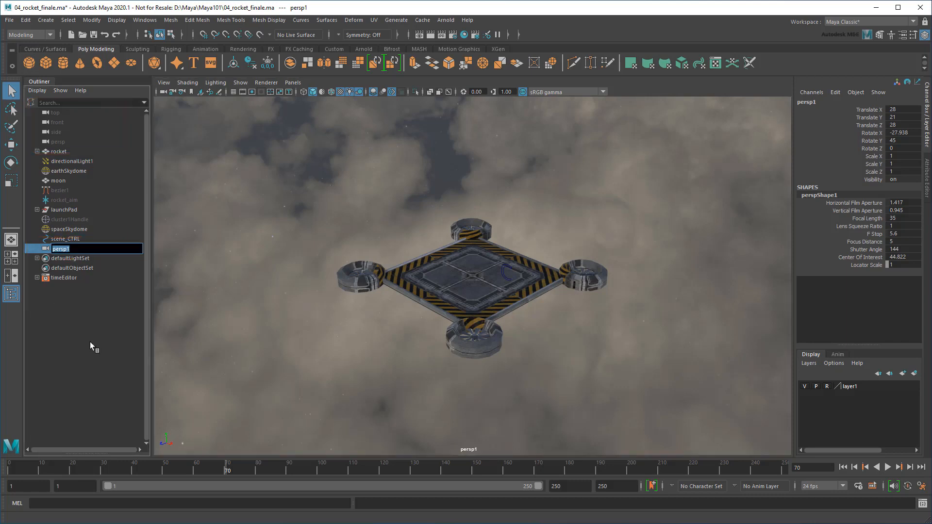
pyautogui.write('shot1_camera')
pyautogui.press('Return')
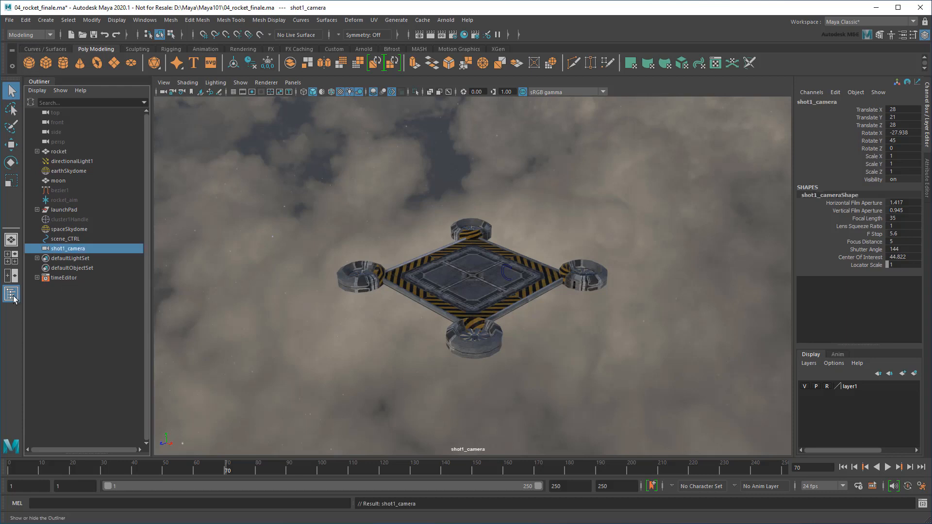
# From the default persp view, move and tilt shot1_camera to a new angle
pyautogui.click(11, 293)
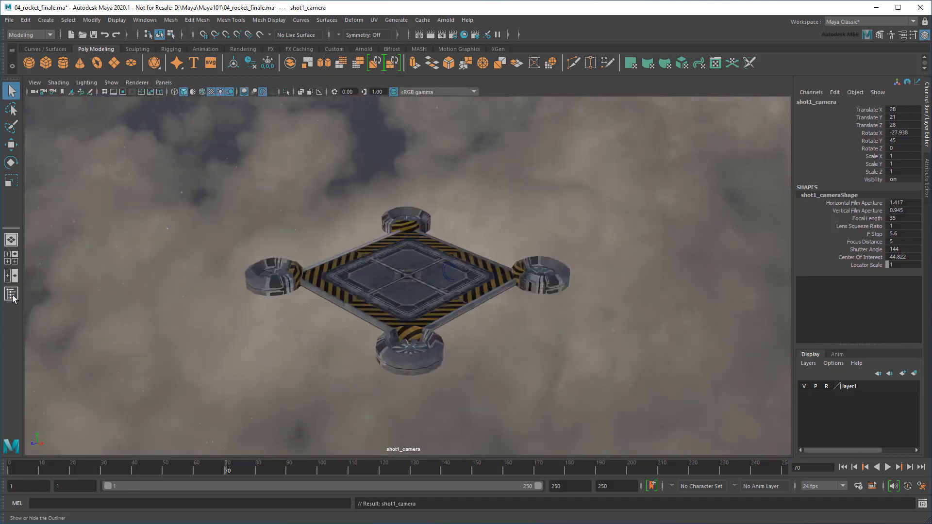
pyautogui.click(165, 82)
pyautogui.moveTo(194, 92)
pyautogui.click(305, 91)
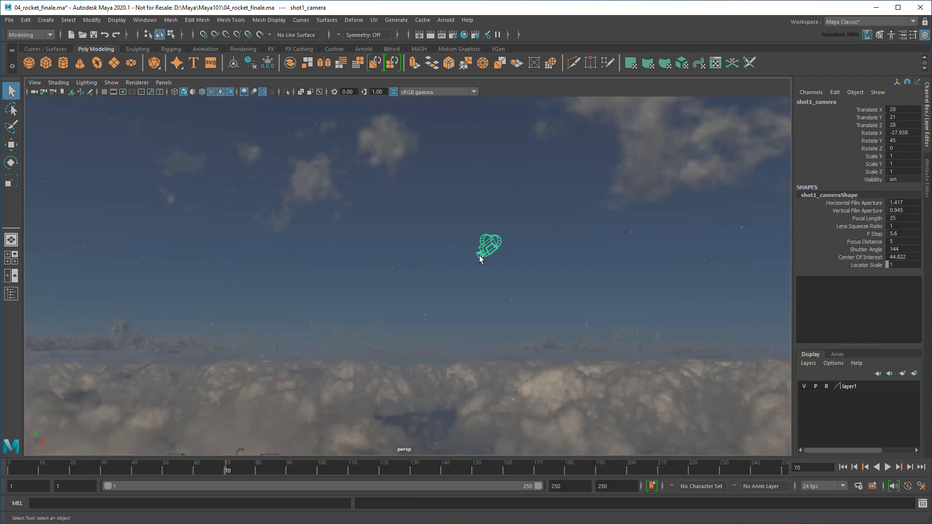
pyautogui.scroll(3, 488, 256)
pyautogui.press('w')
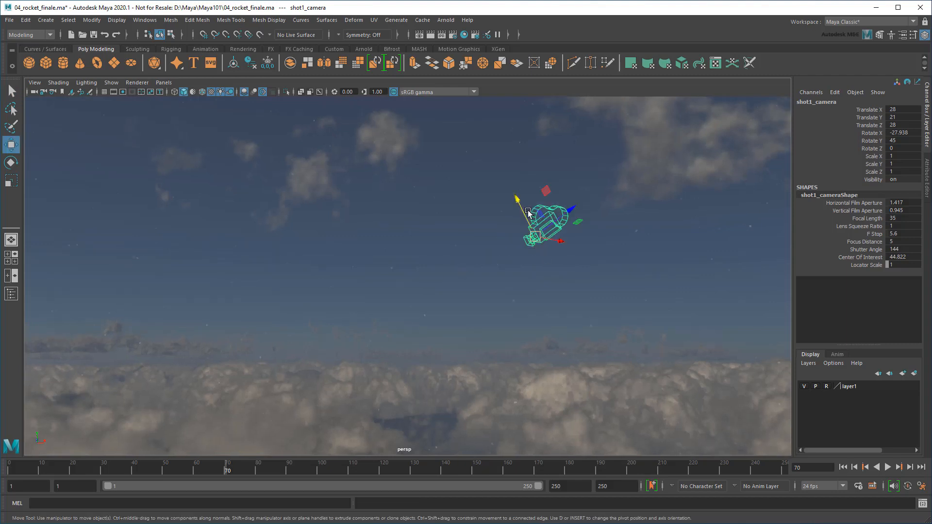
pyautogui.moveTo(516, 198); pyautogui.dragTo(505, 214)
pyautogui.click(11, 162)
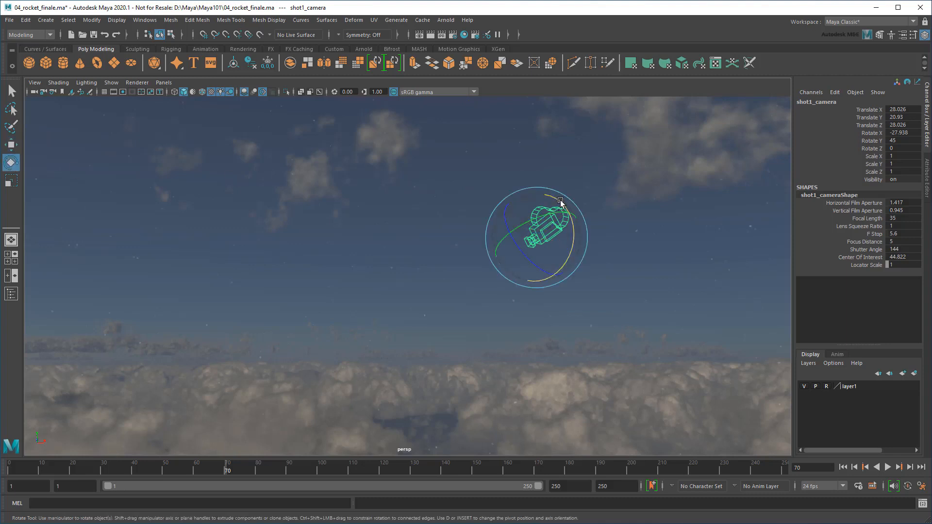
pyautogui.moveTo(560, 201); pyautogui.dragTo(633, 251)
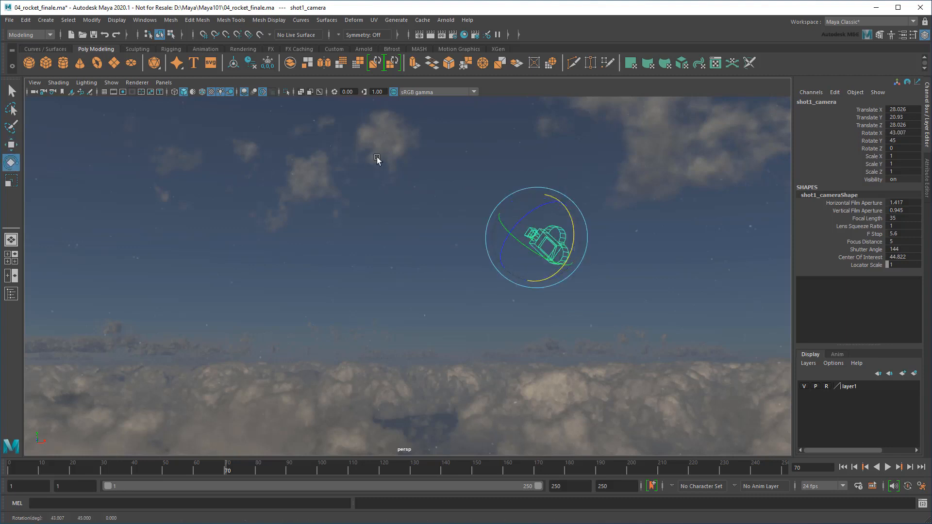
# Look through shot1_camera at frame 1, frame the launch pad from above, and save the scene
pyautogui.click(163, 83)
pyautogui.moveTo(219, 92)
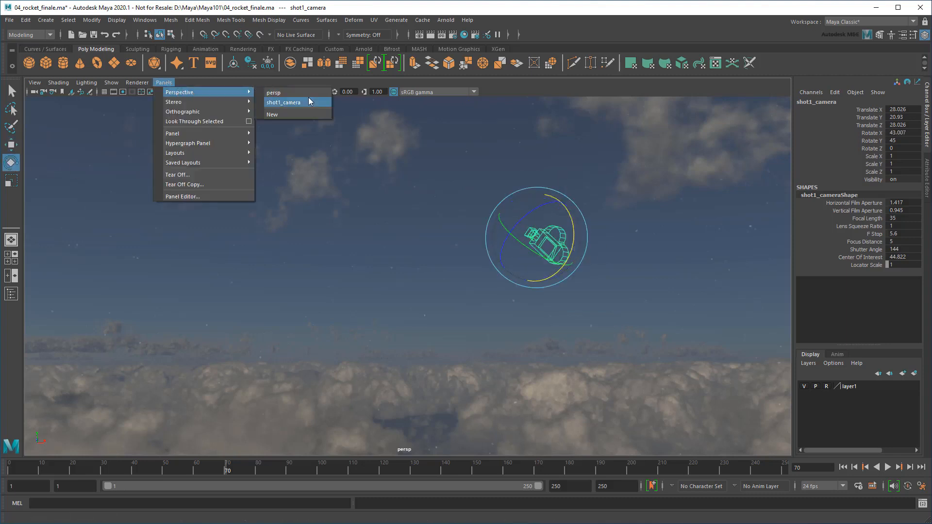
pyautogui.click(322, 103)
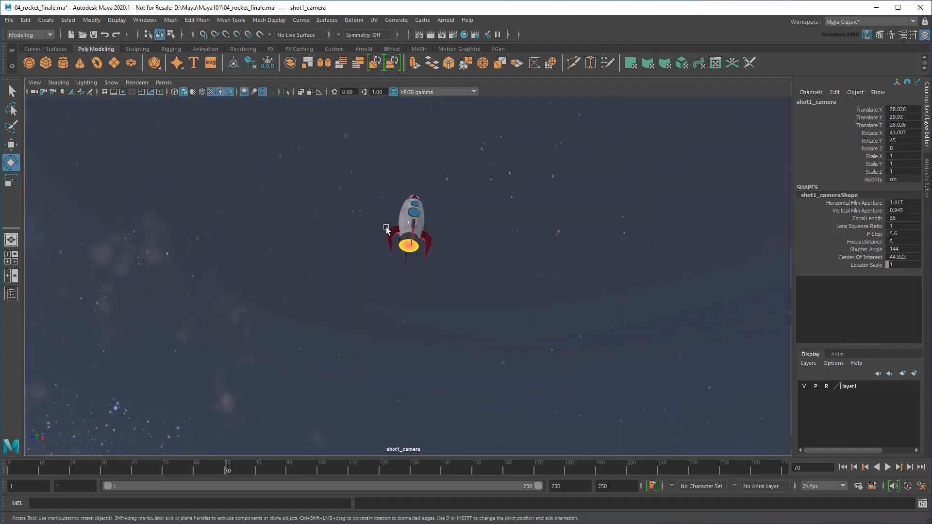
pyautogui.press('q')
pyautogui.click(843, 467)
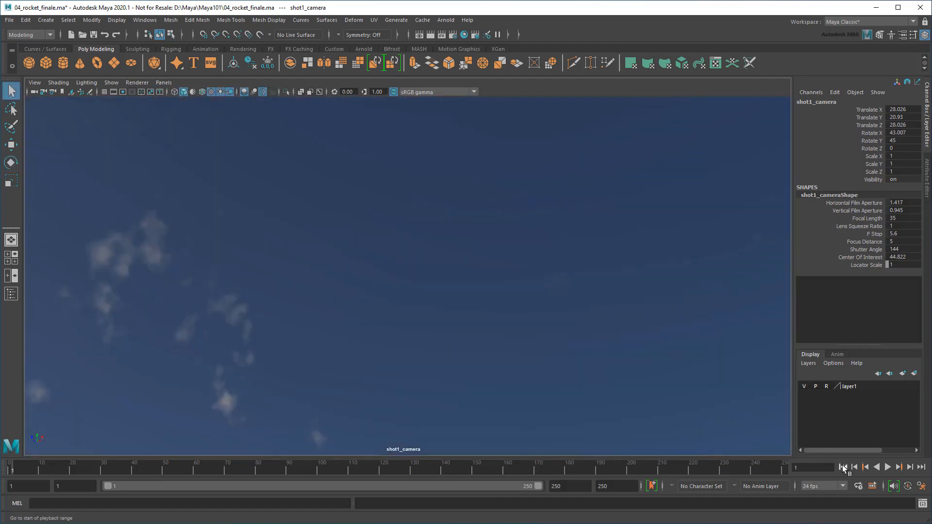
pyautogui.keyDown('alt'); pyautogui.moveTo(413, 272); pyautogui.dragTo(464, 388); pyautogui.keyUp('alt')
pyautogui.keyDown('alt'); pyautogui.moveTo(465, 388); pyautogui.dragTo(514, 167, button='middle'); pyautogui.keyUp('alt')
pyautogui.scroll(2, 452, 269)
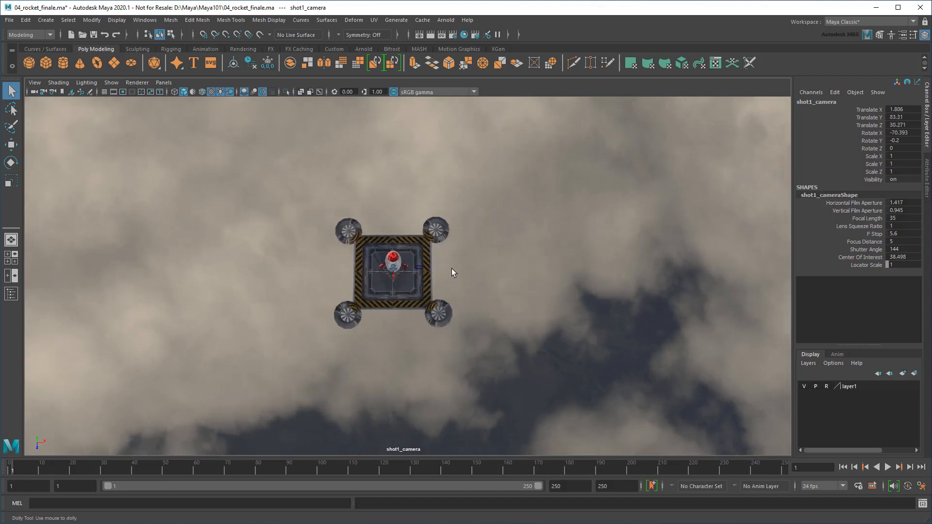
pyautogui.scroll(-3, 452, 269)
pyautogui.keyDown('alt'); pyautogui.moveTo(458, 294); pyautogui.dragTo(497, 310, button='middle'); pyautogui.keyUp('alt')
pyautogui.hotkey('ctrl', 's')
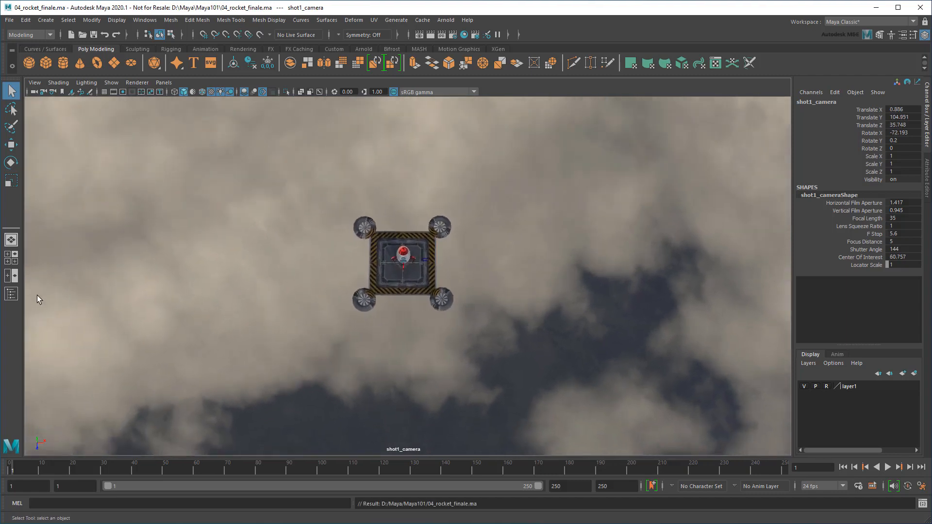
pyautogui.click(11, 294)
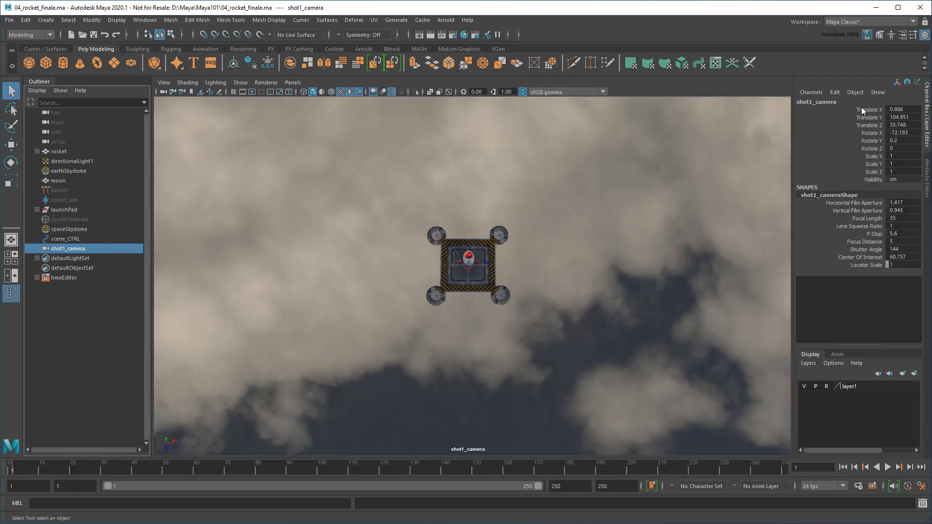
# Key shot1_camera's translate and rotate channels at frame 1
pyautogui.moveTo(862, 111); pyautogui.dragTo(871, 155)
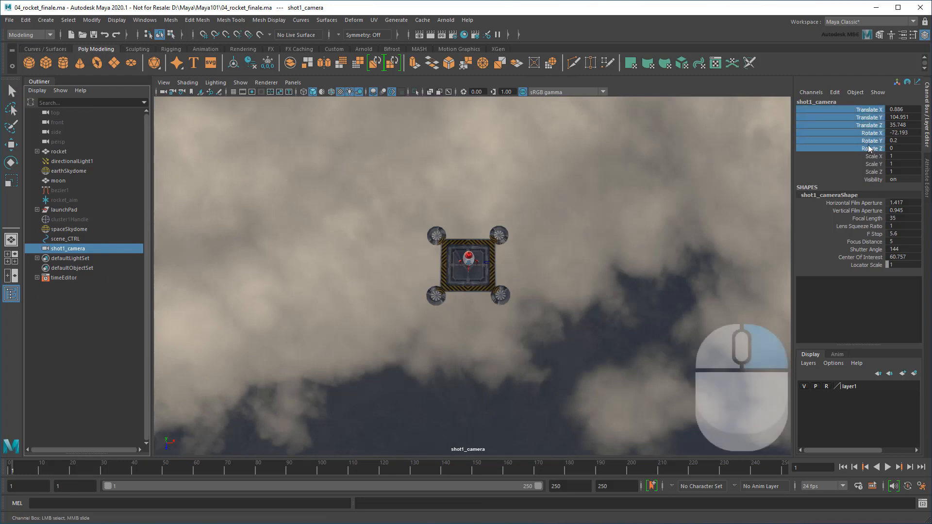
pyautogui.rightClick(870, 156)
pyautogui.click(868, 160)
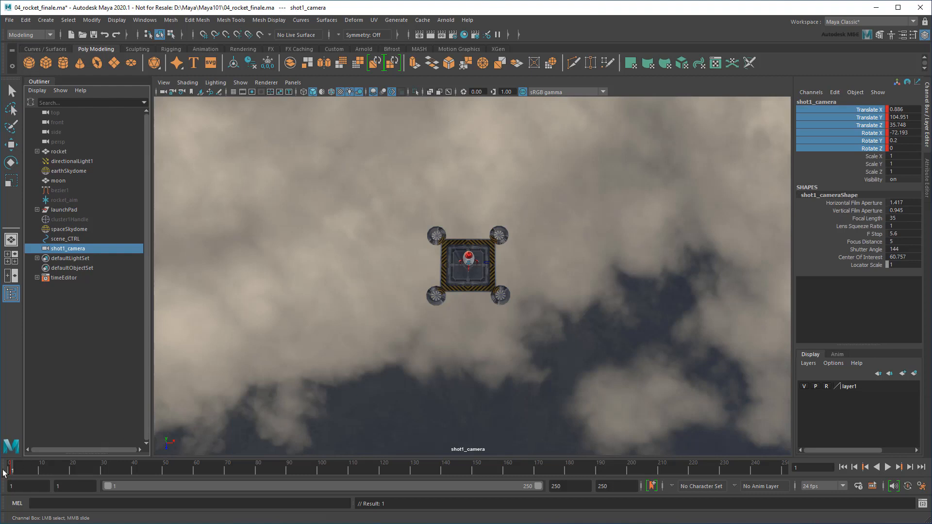
# At frame 48, reframe the camera to a level horizon view of the rocket, key it, and preview
pyautogui.moveTo(4, 473); pyautogui.dragTo(159, 477)
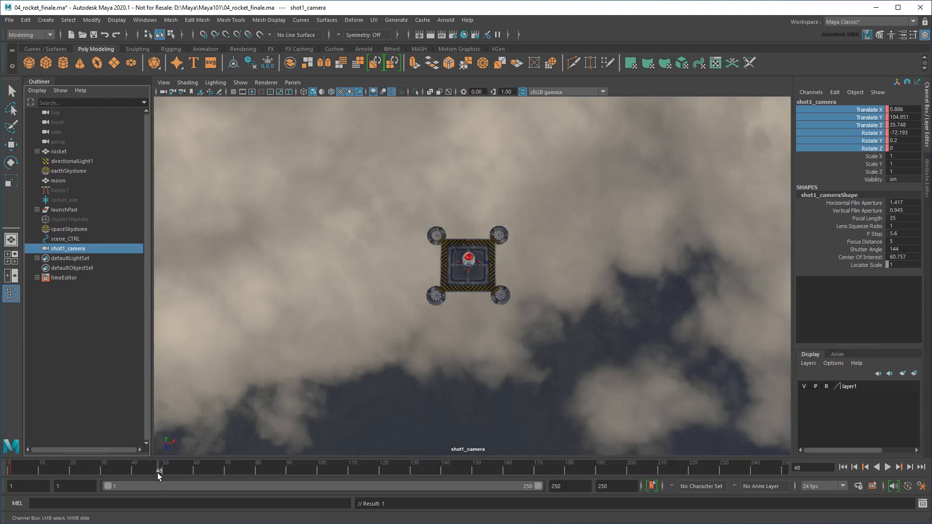
pyautogui.keyDown('alt'); pyautogui.moveTo(476, 359); pyautogui.dragTo(492, 301); pyautogui.keyUp('alt')
pyautogui.keyDown('alt'); pyautogui.moveTo(493, 301); pyautogui.dragTo(480, 147, button='middle'); pyautogui.keyUp('alt')
pyautogui.keyDown('alt'); pyautogui.moveTo(480, 147); pyautogui.dragTo(445, 260, button='right'); pyautogui.keyUp('alt')
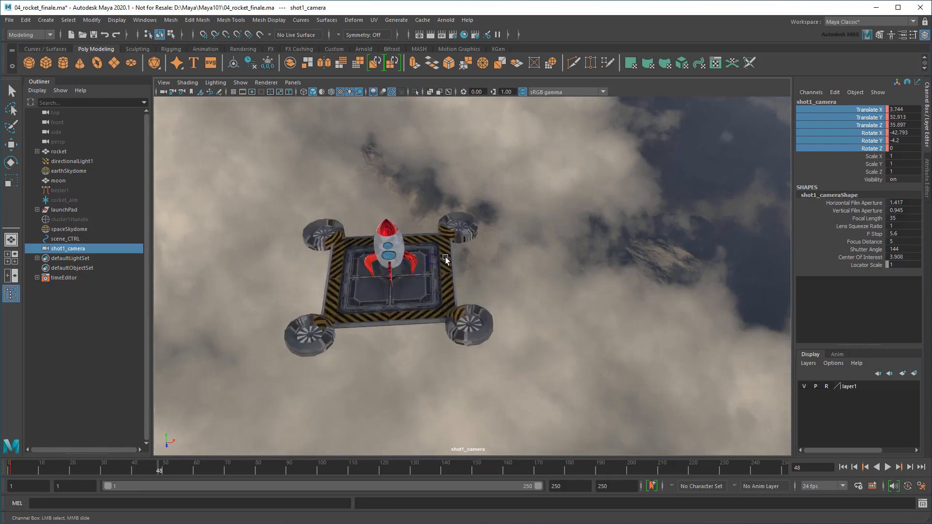
pyautogui.keyDown('alt'); pyautogui.moveTo(445, 260); pyautogui.dragTo(510, 335, button='middle'); pyautogui.keyUp('alt')
pyautogui.keyDown('alt'); pyautogui.moveTo(510, 335); pyautogui.dragTo(506, 286); pyautogui.keyUp('alt')
pyautogui.keyDown('alt'); pyautogui.moveTo(534, 360); pyautogui.dragTo(551, 275, button='middle'); pyautogui.keyUp('alt')
pyautogui.keyDown('alt'); pyautogui.moveTo(551, 274); pyautogui.dragTo(552, 252); pyautogui.keyUp('alt')
pyautogui.keyDown('alt'); pyautogui.moveTo(552, 252); pyautogui.dragTo(527, 160, button='middle'); pyautogui.keyUp('alt')
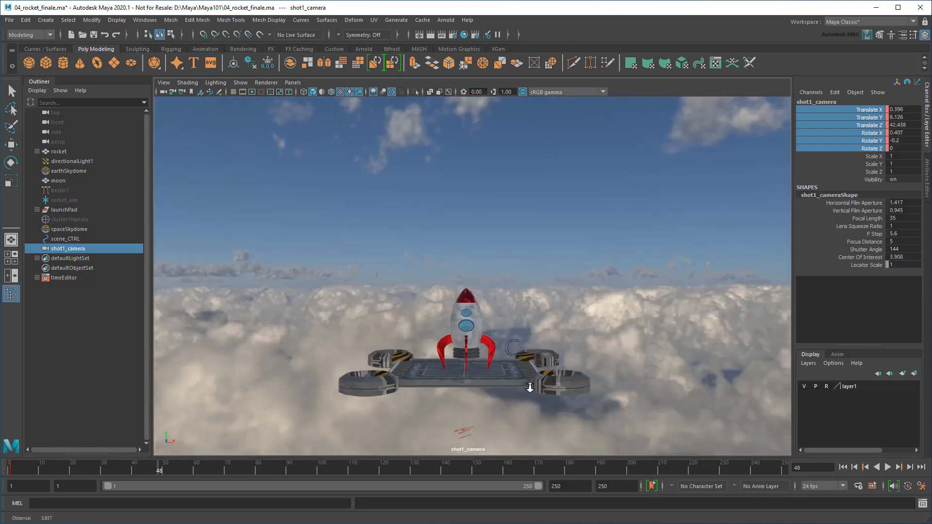
pyautogui.keyDown('alt'); pyautogui.moveTo(529, 387); pyautogui.dragTo(626, 393, button='right'); pyautogui.keyUp('alt')
pyautogui.keyDown('alt'); pyautogui.moveTo(626, 394); pyautogui.dragTo(615, 335, button='middle'); pyautogui.keyUp('alt')
pyautogui.keyDown('alt'); pyautogui.moveTo(615, 335); pyautogui.dragTo(631, 333, button='right'); pyautogui.keyUp('alt')
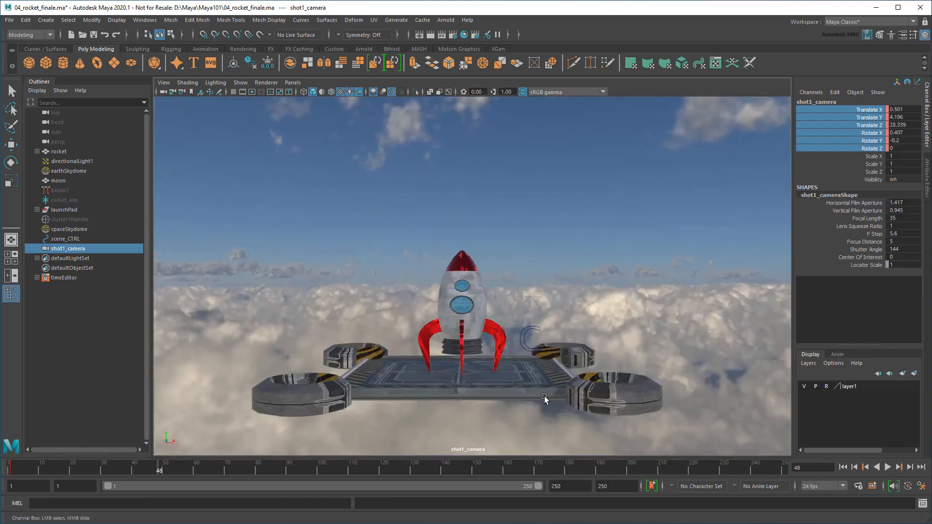
pyautogui.rightClick(842, 131)
pyautogui.click(852, 145)
pyautogui.hotkey('alt', 'v')
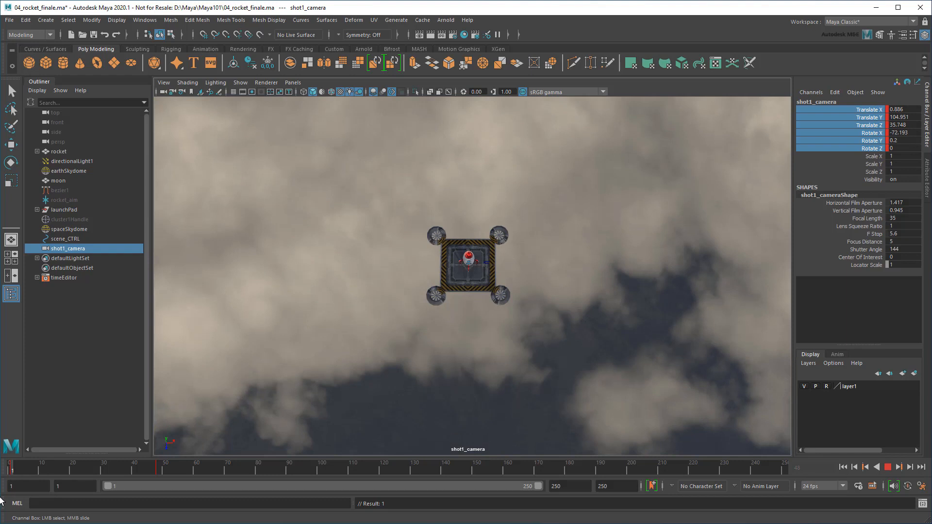
# Adjust and key the camera framing at frame 24, then play the move back
pyautogui.moveTo(1, 499); pyautogui.dragTo(71, 487)
pyautogui.keyDown('alt'); pyautogui.moveTo(398, 357); pyautogui.dragTo(414, 381, button='middle'); pyautogui.keyUp('alt')
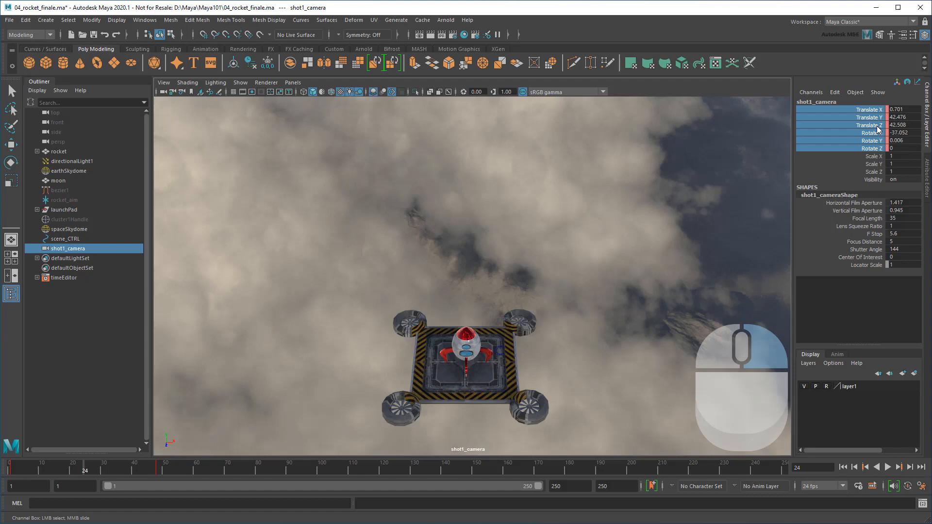
pyautogui.rightClick(878, 129)
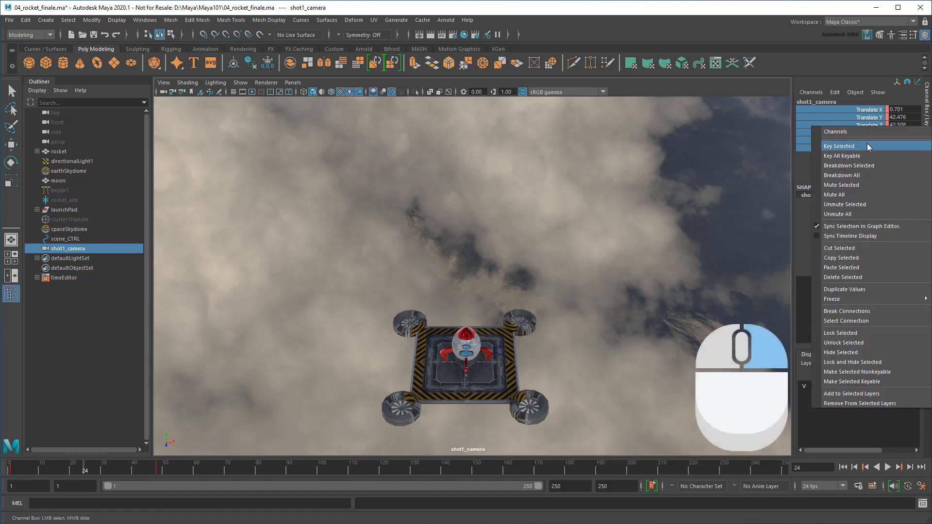
pyautogui.click(868, 145)
pyautogui.hotkey('alt', 'v')
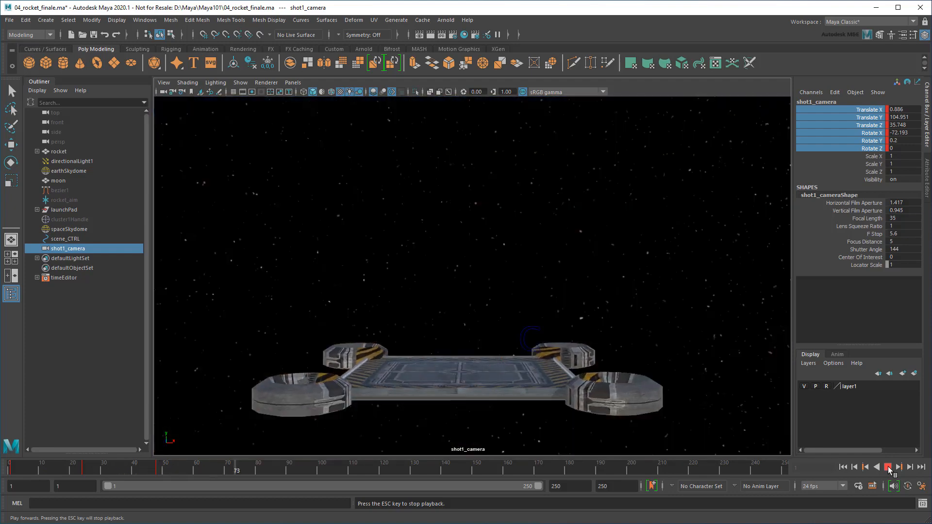
pyautogui.click(888, 467)
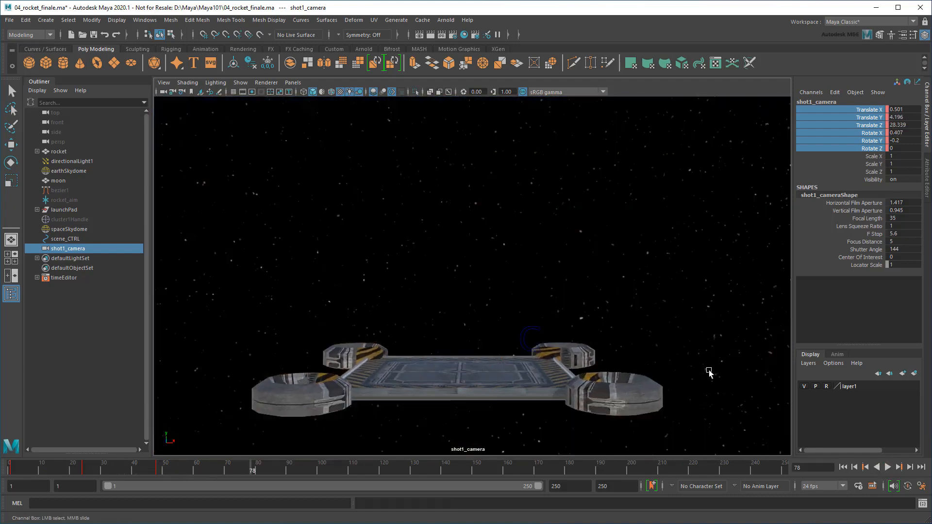
# In the Time Editor, shift all rocket animation clips to start at frame 48
pyautogui.click(144, 20)
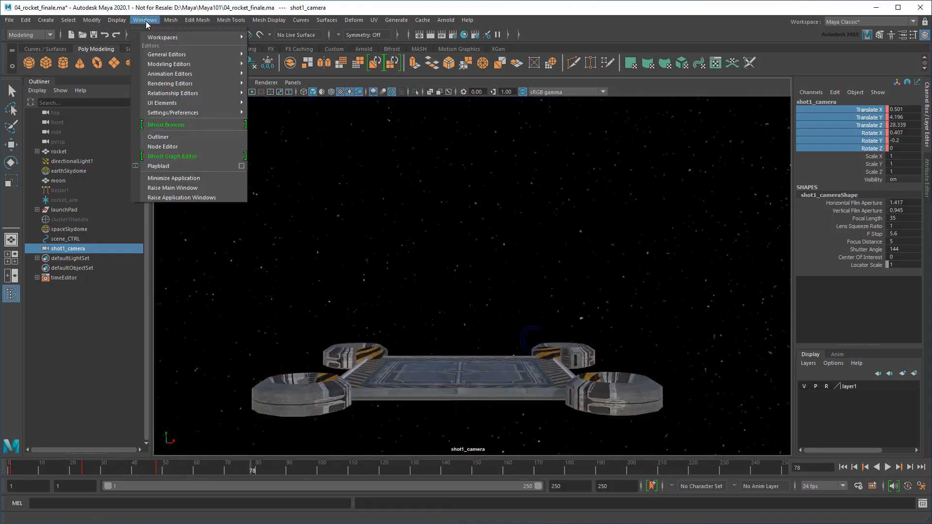
pyautogui.moveTo(205, 74)
pyautogui.click(292, 91)
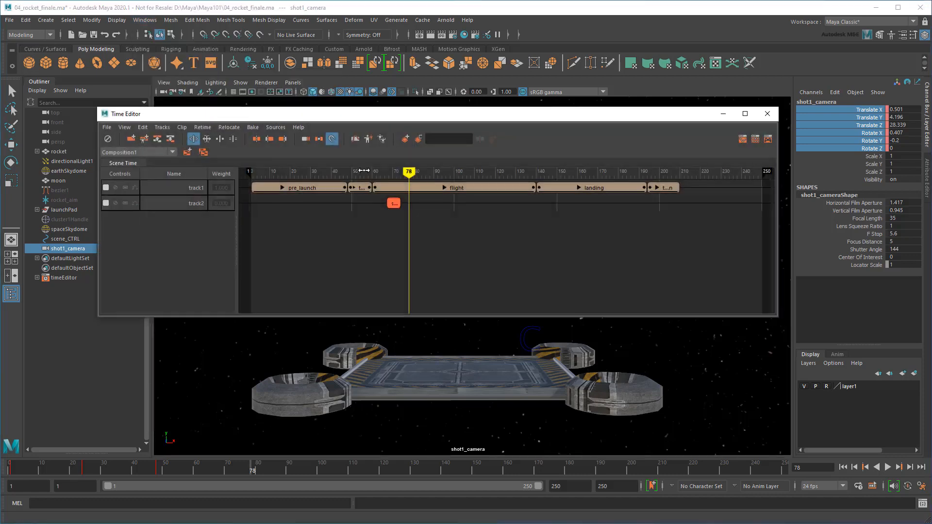
pyautogui.moveTo(363, 171); pyautogui.dragTo(347, 188)
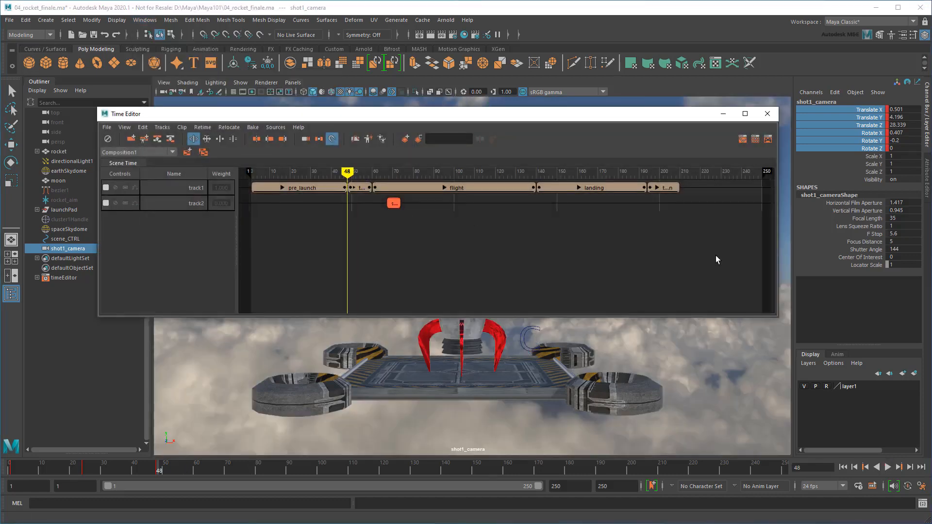
pyautogui.moveTo(718, 254); pyautogui.dragTo(402, 187)
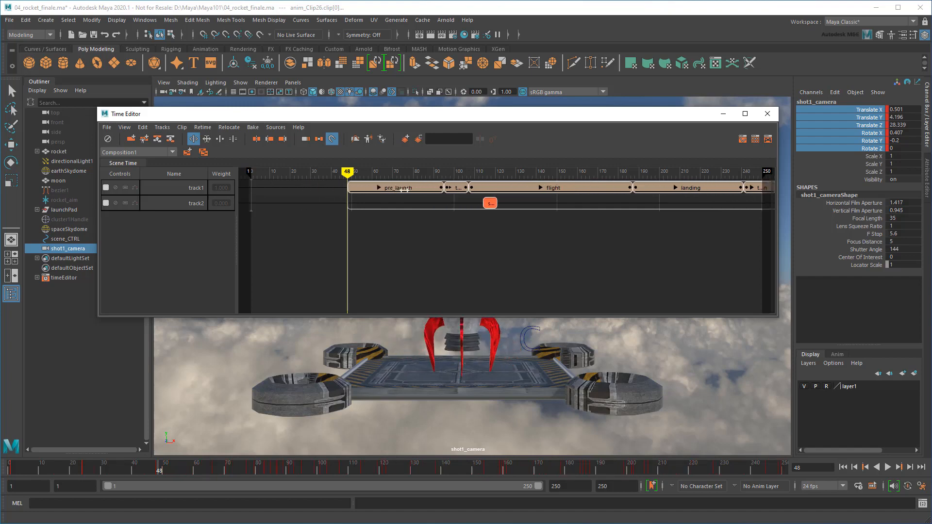
pyautogui.click(773, 117)
# Set the playback end frame to 300 and play from frame 1 to frame 110
pyautogui.doubleClick(563, 486)
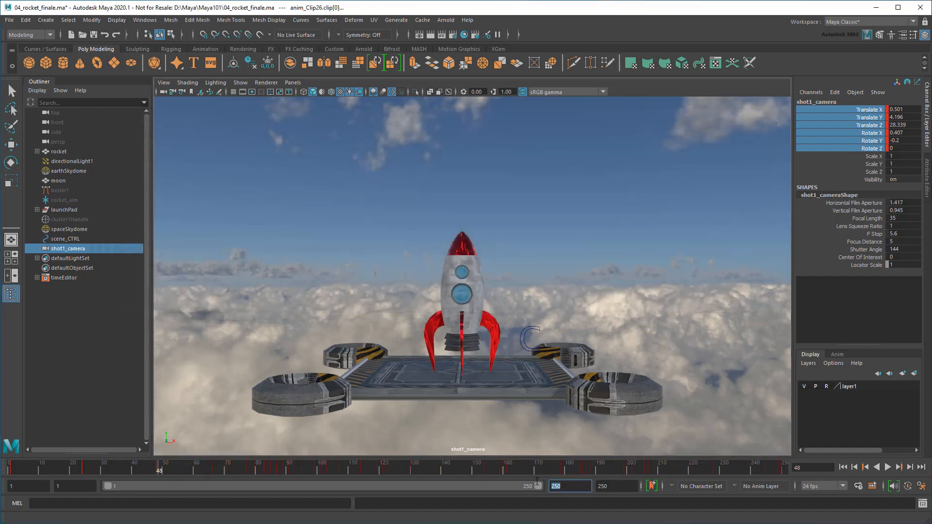
pyautogui.write('300')
pyautogui.press('Return')
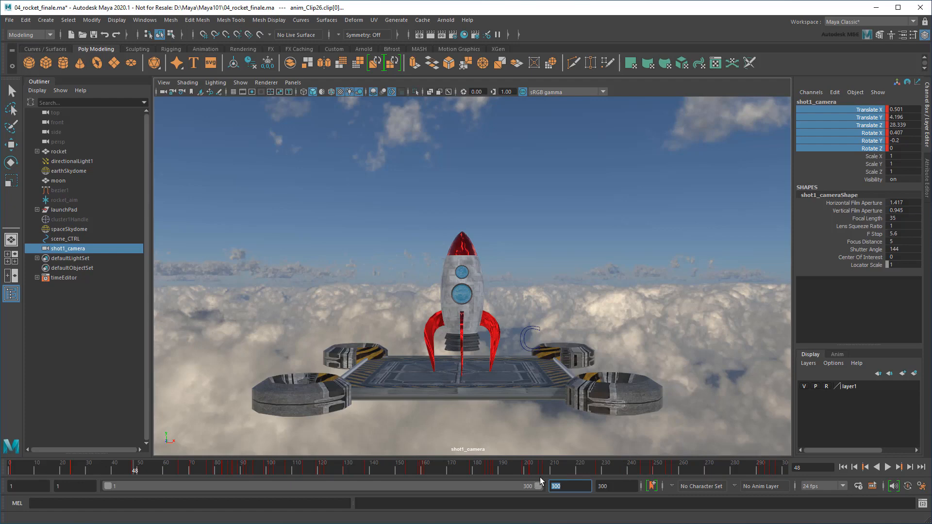
pyautogui.click(843, 467)
pyautogui.click(887, 468)
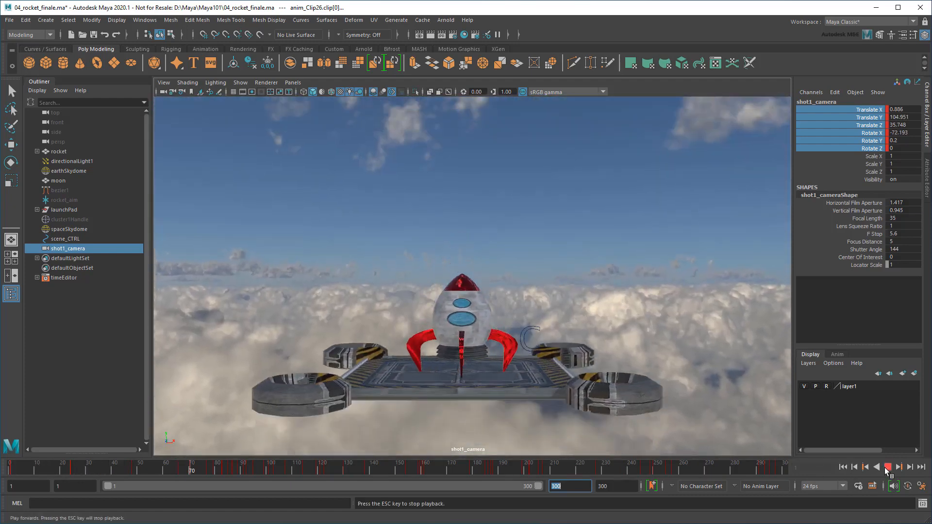
pyautogui.click(887, 468)
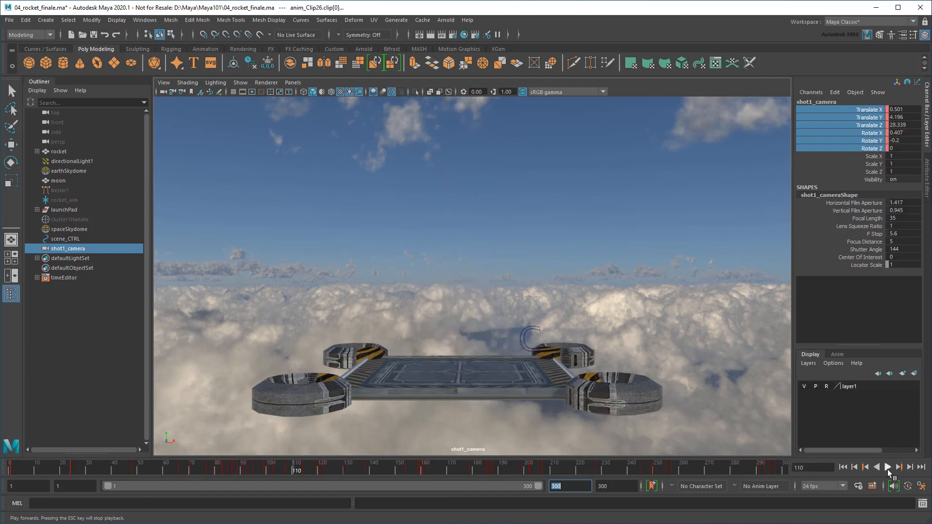
pyautogui.click(138, 445)
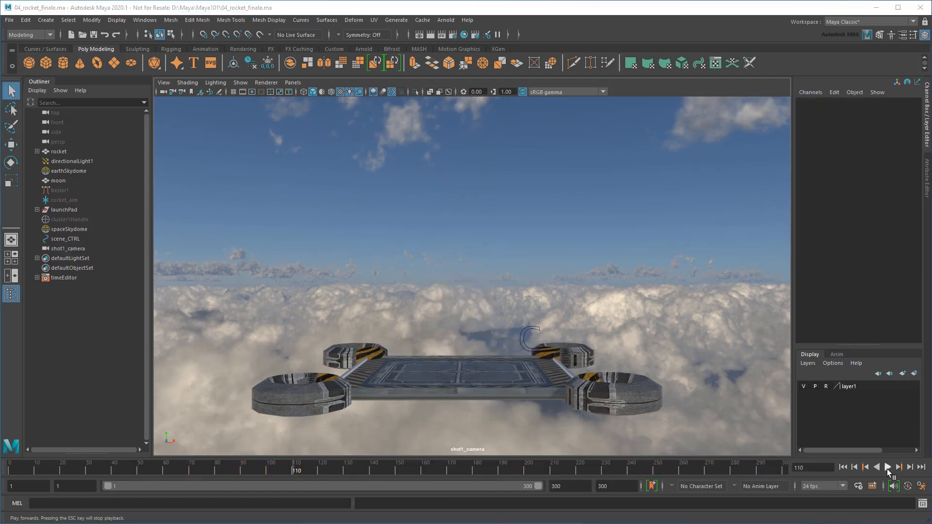
# Frame a new camera view looking straight up beneath the rocket's exhaust
pyautogui.click(294, 82)
pyautogui.moveTo(307, 93)
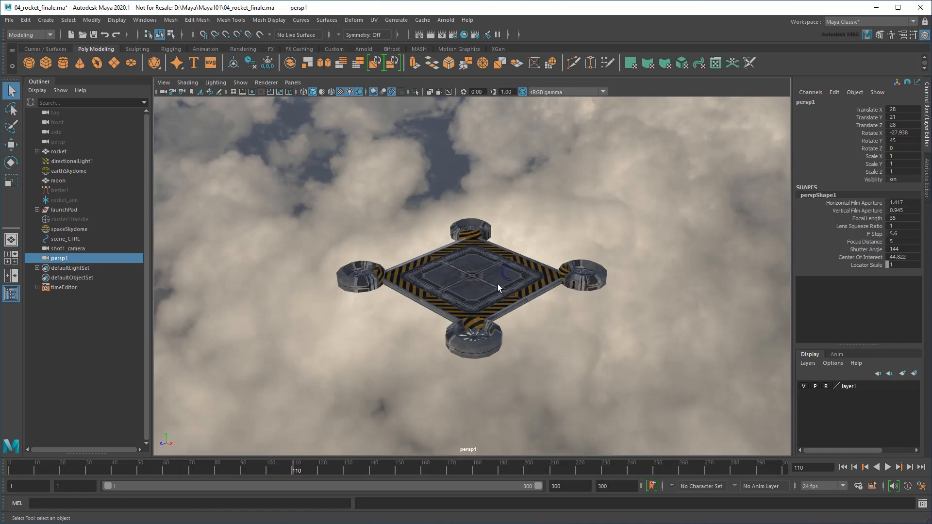
pyautogui.keyDown('alt'); pyautogui.moveTo(497, 284); pyautogui.dragTo(550, 260); pyautogui.keyUp('alt')
pyautogui.keyDown('alt'); pyautogui.moveTo(550, 260); pyautogui.dragTo(512, 343, button='right'); pyautogui.keyUp('alt')
pyautogui.keyDown('alt'); pyautogui.moveTo(536, 175); pyautogui.dragTo(509, 306, button='middle'); pyautogui.keyUp('alt')
pyautogui.keyDown('alt'); pyautogui.moveTo(509, 306); pyautogui.dragTo(558, 218); pyautogui.keyUp('alt')
pyautogui.keyDown('alt'); pyautogui.moveTo(534, 296); pyautogui.dragTo(525, 337, button='middle'); pyautogui.keyUp('alt')
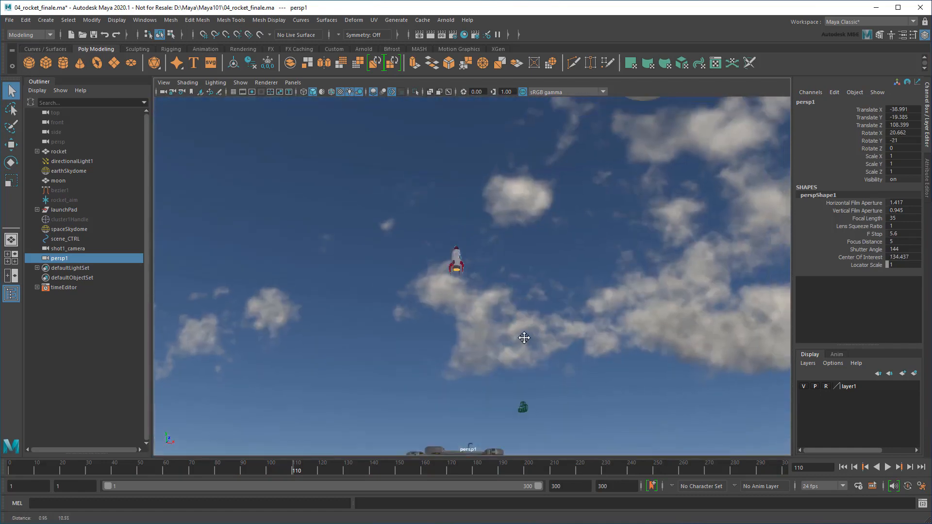
pyautogui.keyDown('alt'); pyautogui.moveTo(485, 335); pyautogui.dragTo(514, 331, button='right'); pyautogui.keyUp('alt')
pyautogui.keyDown('alt'); pyautogui.moveTo(515, 331); pyautogui.dragTo(512, 279); pyautogui.keyUp('alt')
pyautogui.keyDown('alt'); pyautogui.moveTo(512, 278); pyautogui.dragTo(494, 351, button='middle'); pyautogui.keyUp('alt')
pyautogui.keyDown('alt'); pyautogui.moveTo(493, 350); pyautogui.dragTo(522, 347, button='right'); pyautogui.keyUp('alt')
pyautogui.keyDown('alt'); pyautogui.moveTo(522, 347); pyautogui.dragTo(412, 299); pyautogui.keyUp('alt')
pyautogui.keyDown('alt'); pyautogui.moveTo(412, 299); pyautogui.dragTo(482, 335, button='right'); pyautogui.keyUp('alt')
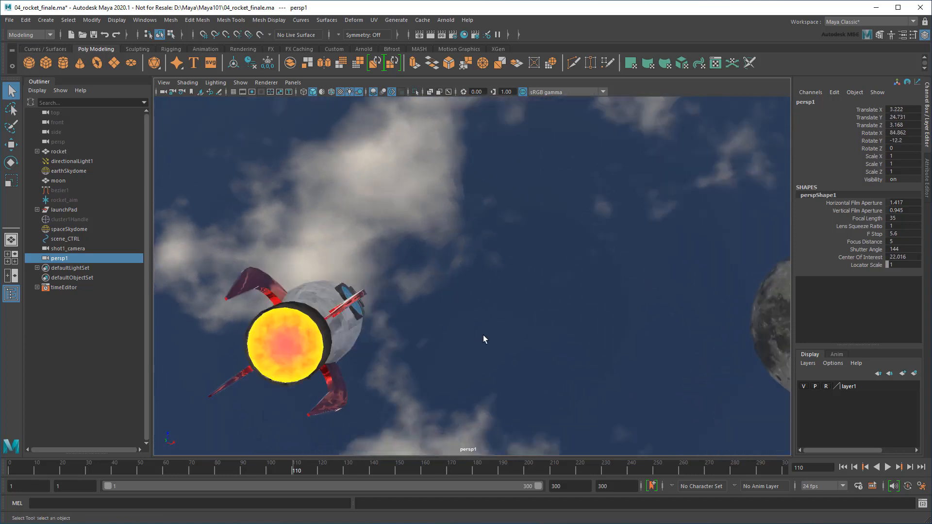
# Rename the new camera to shot2_camera
pyautogui.doubleClick(106, 257)
pyautogui.write('shot2')
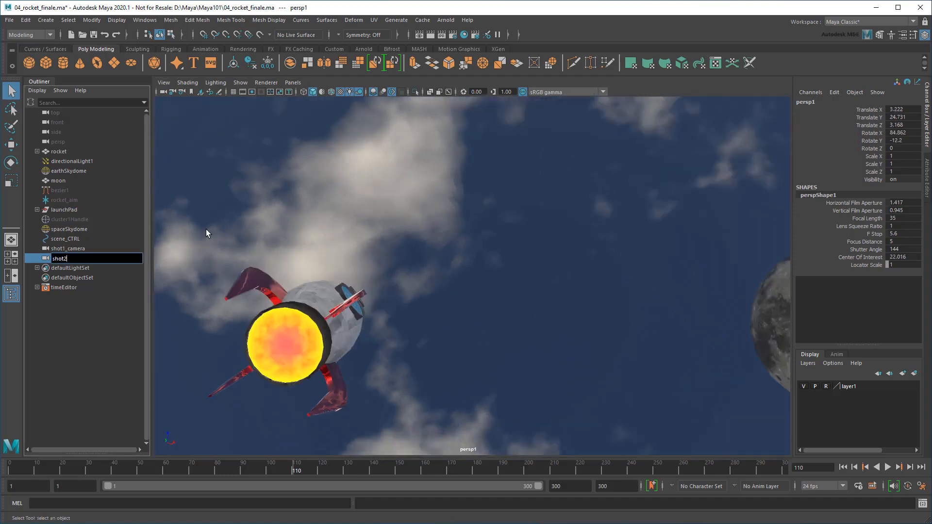
pyautogui.write('_camera')
pyautogui.press('Return')
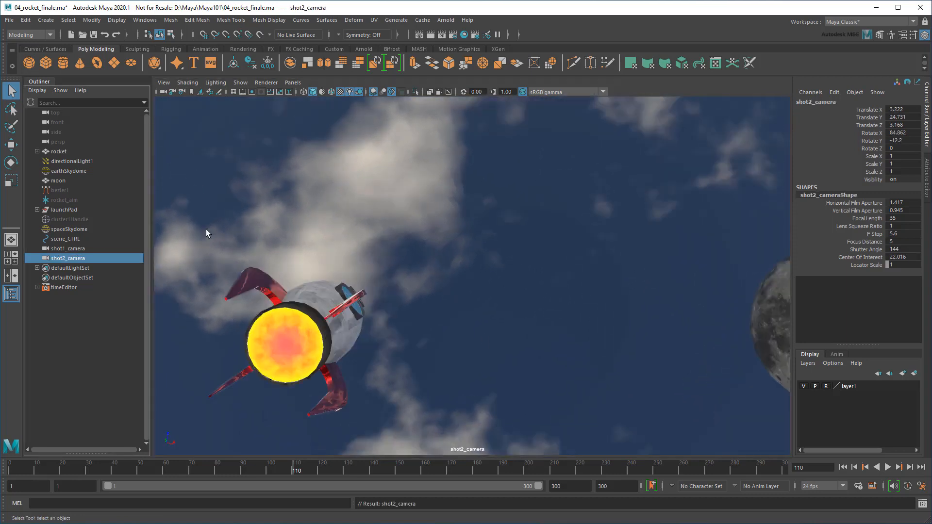
# Parent-constrain shot2_camera to the rocket with offset kept, and scrub to confirm it follows
pyautogui.click(68, 151)
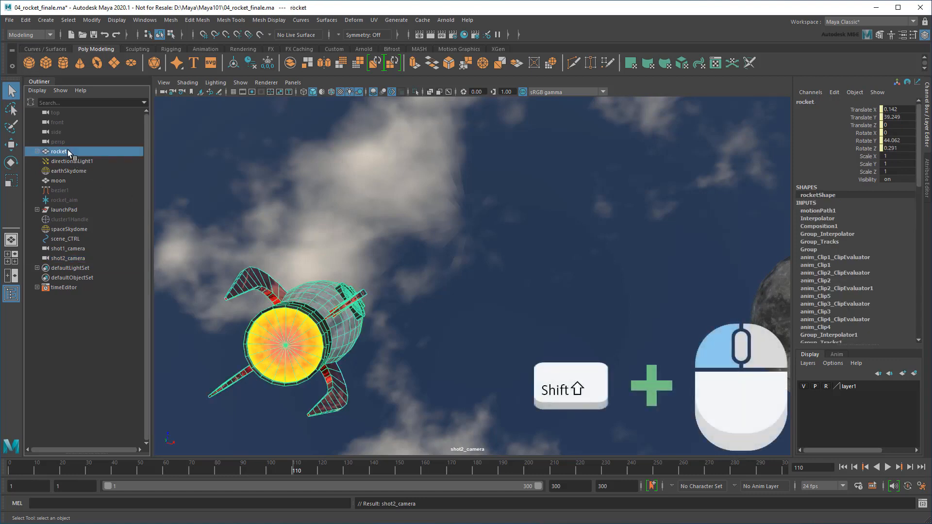
pyautogui.keyDown('shift'); pyautogui.click(77, 260); pyautogui.keyUp('shift')
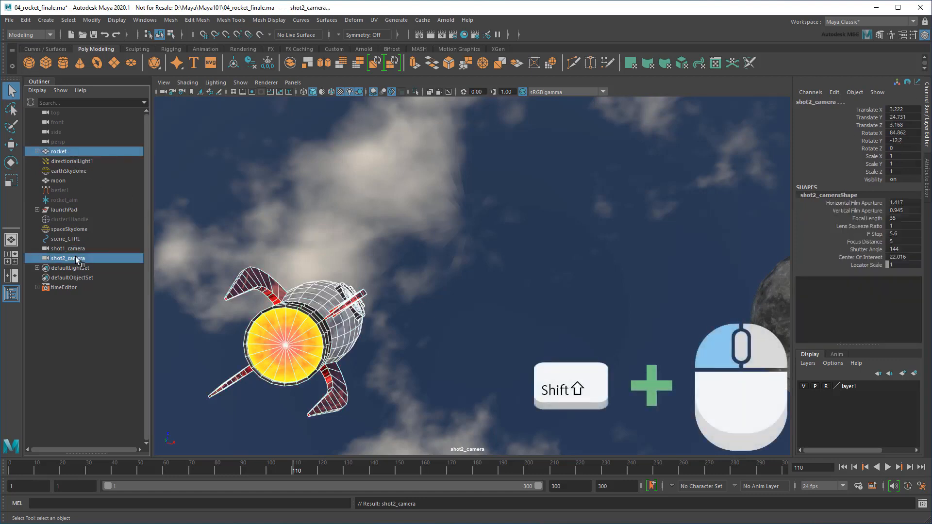
pyautogui.click(30, 35)
pyautogui.click(31, 65)
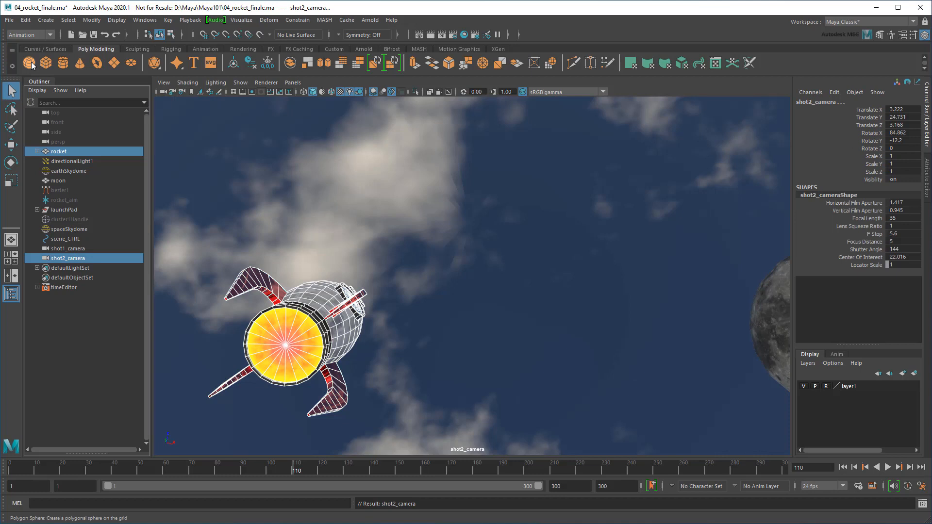
pyautogui.click(297, 20)
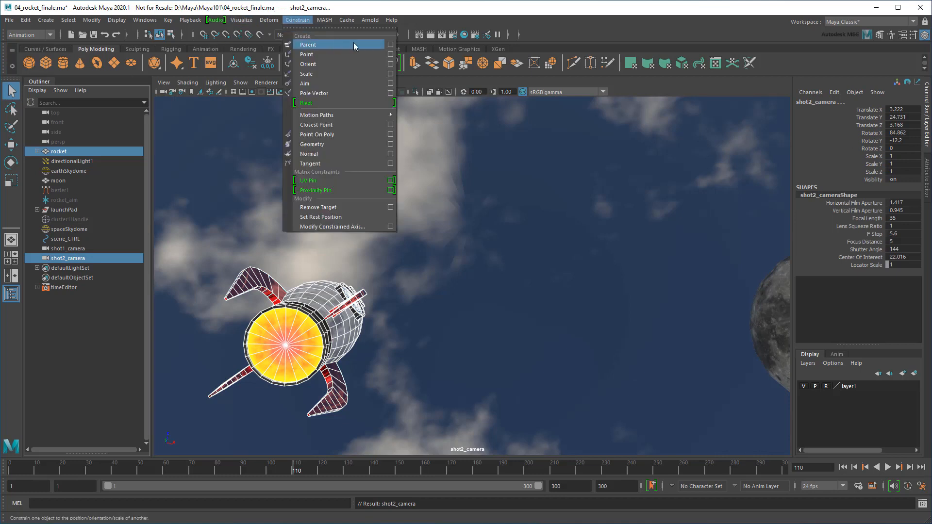
pyautogui.click(390, 45)
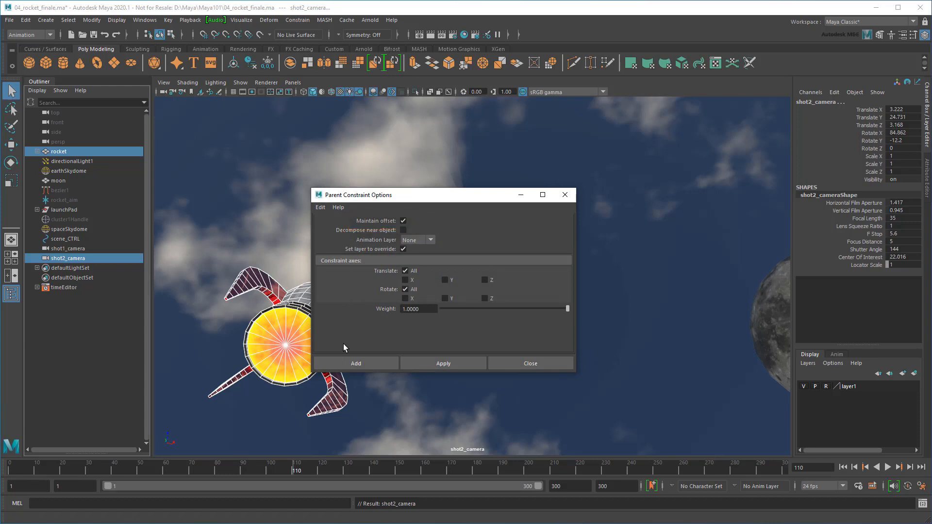
pyautogui.click(351, 363)
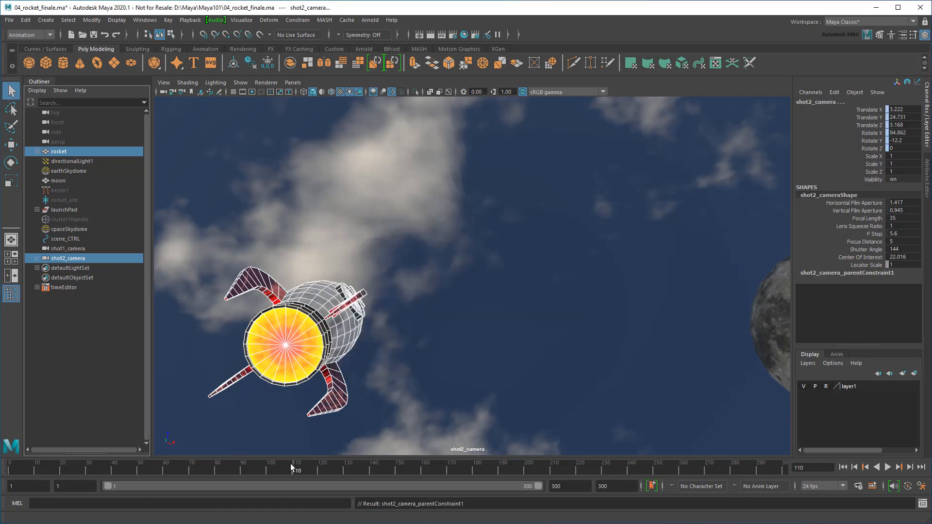
pyautogui.moveTo(298, 470); pyautogui.dragTo(489, 471)
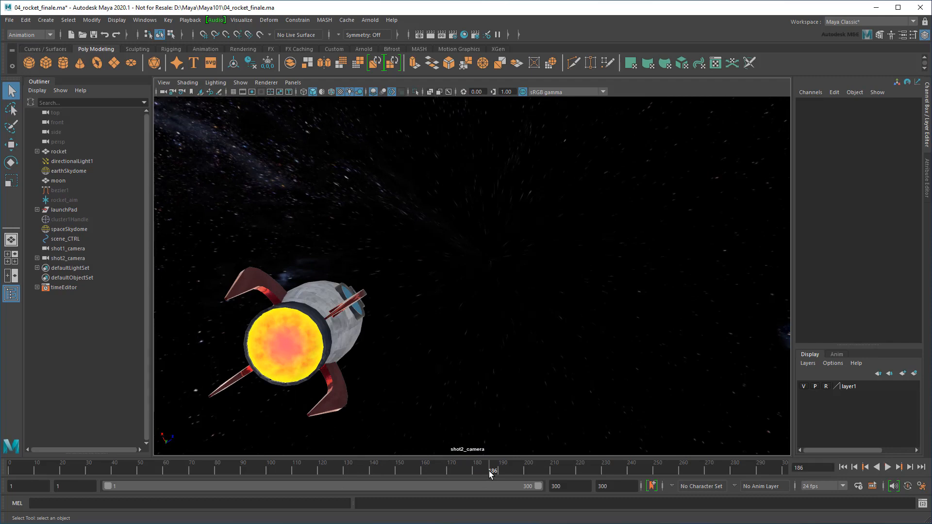
pyautogui.click(293, 83)
# Create a new perspective camera and frame the rocket close up against the moon
pyautogui.moveTo(309, 91)
pyautogui.click(426, 124)
pyautogui.scroll(-11, 532, 215)
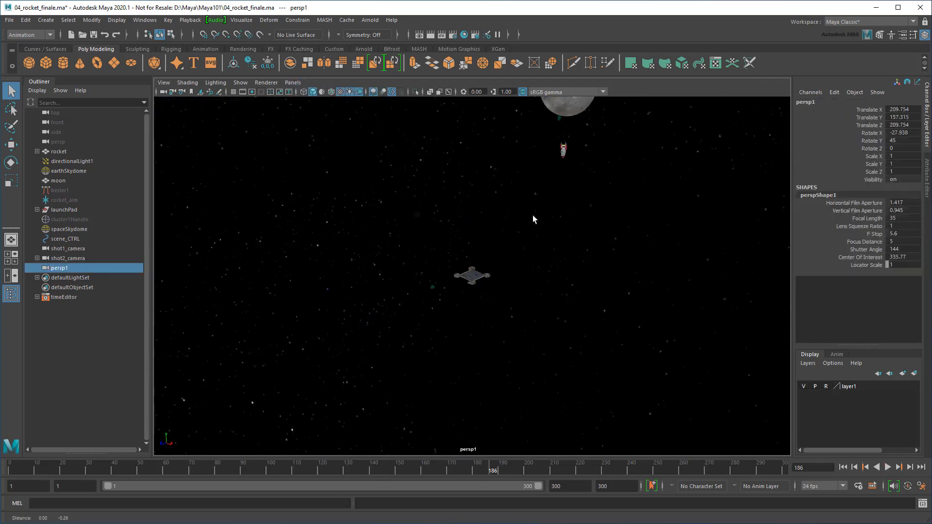
pyautogui.keyDown('alt'); pyautogui.moveTo(532, 214); pyautogui.dragTo(548, 169); pyautogui.keyUp('alt')
pyautogui.keyDown('alt'); pyautogui.moveTo(548, 170); pyautogui.dragTo(498, 188, button='middle'); pyautogui.keyUp('alt')
pyautogui.keyDown('alt'); pyautogui.moveTo(498, 187); pyautogui.dragTo(534, 122); pyautogui.keyUp('alt')
pyautogui.scroll(8, 535, 122)
pyautogui.keyDown('alt'); pyautogui.moveTo(535, 122); pyautogui.dragTo(557, 360, button='middle'); pyautogui.keyUp('alt')
pyautogui.scroll(5, 540, 407)
# Rename the camera shot3_camera and parent-constrain it to the rocket
pyautogui.doubleClick(81, 269)
pyautogui.write('shot3_camera')
pyautogui.press('Return')
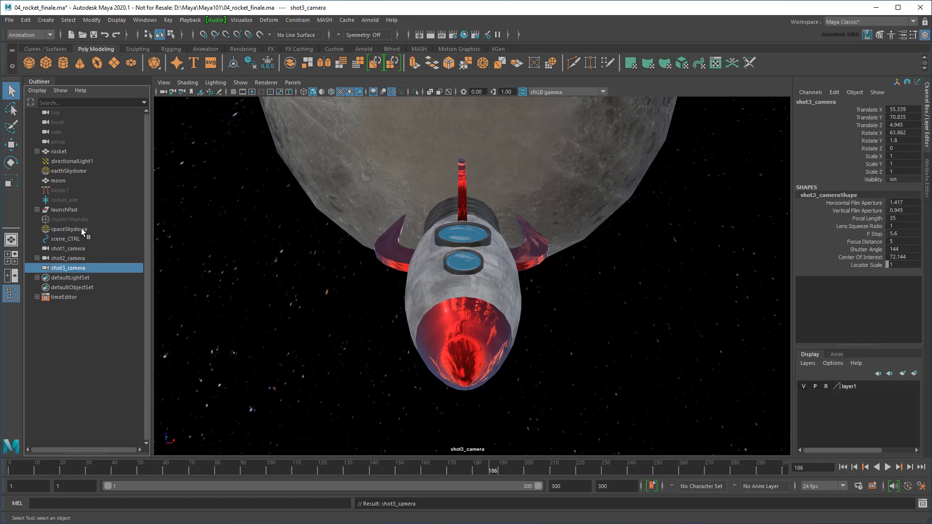
pyautogui.click(62, 153)
pyautogui.keyDown('shift'); pyautogui.click(68, 267); pyautogui.keyUp('shift')
pyautogui.click(297, 20)
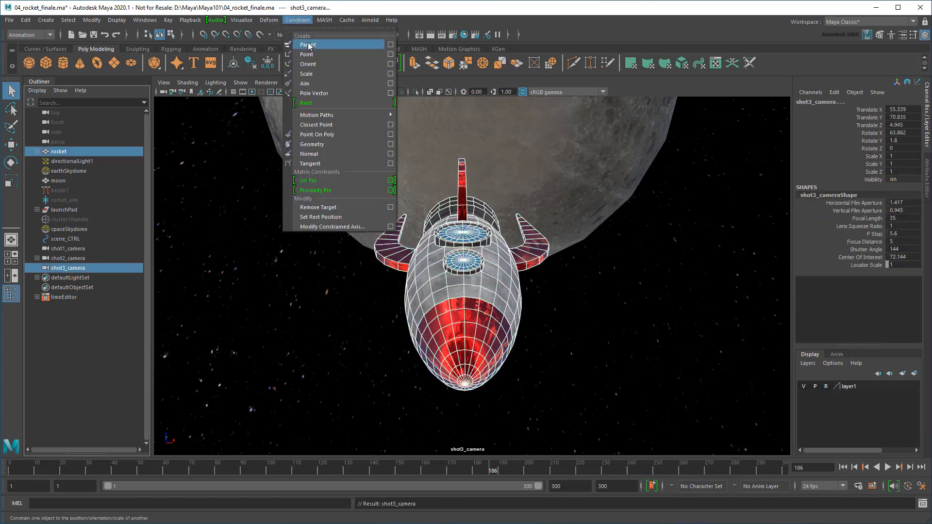
pyautogui.click(309, 44)
# Play and scrub the animation to frame 230, then create another new perspective camera
pyautogui.click(165, 442)
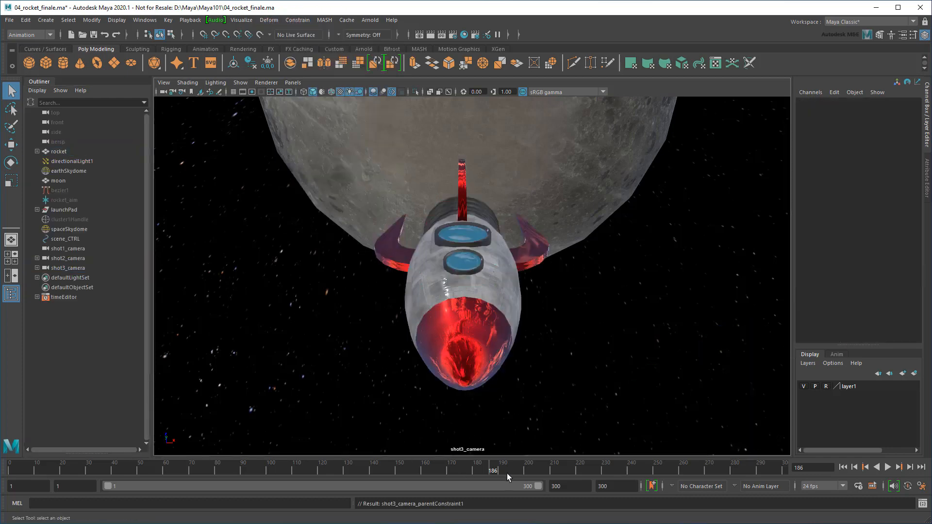
pyautogui.hotkey('alt', 'v')
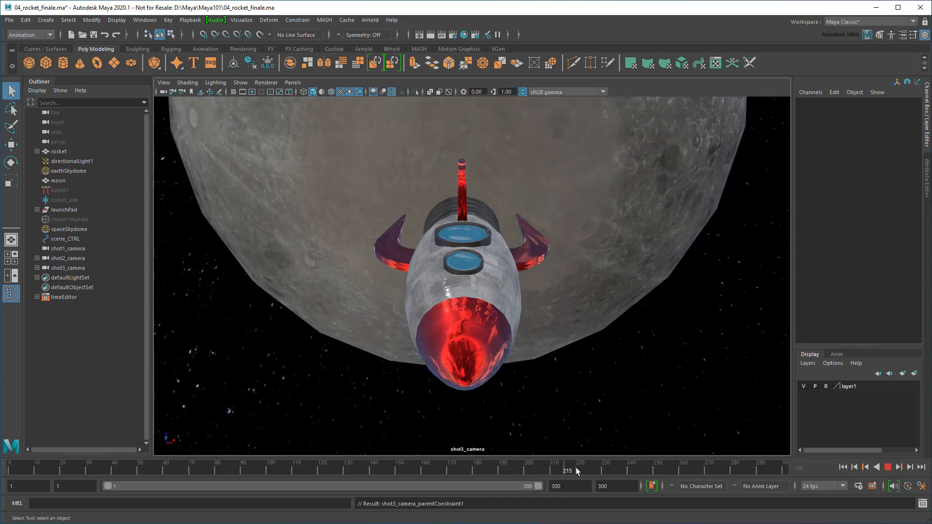
pyautogui.moveTo(613, 461)
pyautogui.mouseDown()
pyautogui.moveTo(529, 474)
pyautogui.moveTo(602, 472)
pyautogui.mouseUp()
pyautogui.click(293, 82)
pyautogui.moveTo(310, 93)
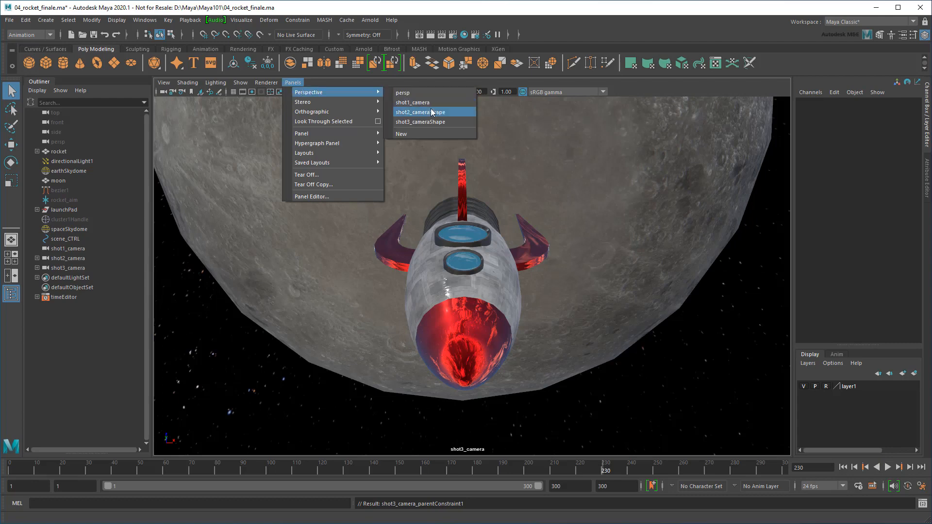
pyautogui.click(434, 134)
# Frame the rocket directly beneath the moon in the new view and preview playback from frame 230
pyautogui.keyDown('alt'); pyautogui.moveTo(485, 202); pyautogui.dragTo(457, 214, button='right'); pyautogui.keyUp('alt')
pyautogui.keyDown('alt'); pyautogui.moveTo(457, 213); pyautogui.dragTo(547, 206); pyautogui.keyUp('alt')
pyautogui.keyDown('alt'); pyautogui.moveTo(547, 205); pyautogui.dragTo(400, 322, button='middle'); pyautogui.keyUp('alt')
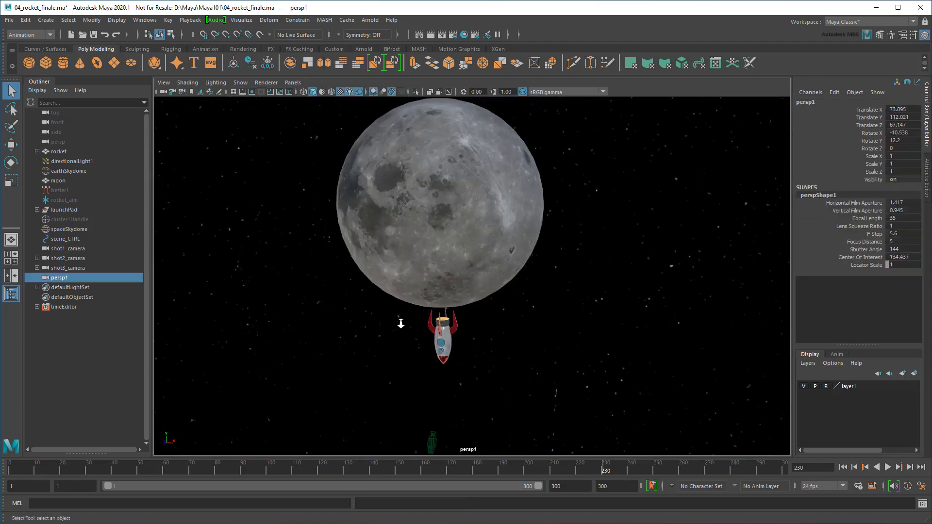
pyautogui.keyDown('alt'); pyautogui.moveTo(400, 323); pyautogui.dragTo(422, 320, button='right'); pyautogui.keyUp('alt')
pyautogui.keyDown('alt'); pyautogui.moveTo(422, 320); pyautogui.dragTo(429, 300); pyautogui.keyUp('alt')
pyautogui.keyDown('alt'); pyautogui.moveTo(428, 299); pyautogui.dragTo(444, 282, button='middle'); pyautogui.keyUp('alt')
pyautogui.keyDown('alt'); pyautogui.moveTo(443, 281); pyautogui.dragTo(486, 287, button='right'); pyautogui.keyUp('alt')
pyautogui.keyDown('alt'); pyautogui.moveTo(486, 286); pyautogui.dragTo(491, 285); pyautogui.keyUp('alt')
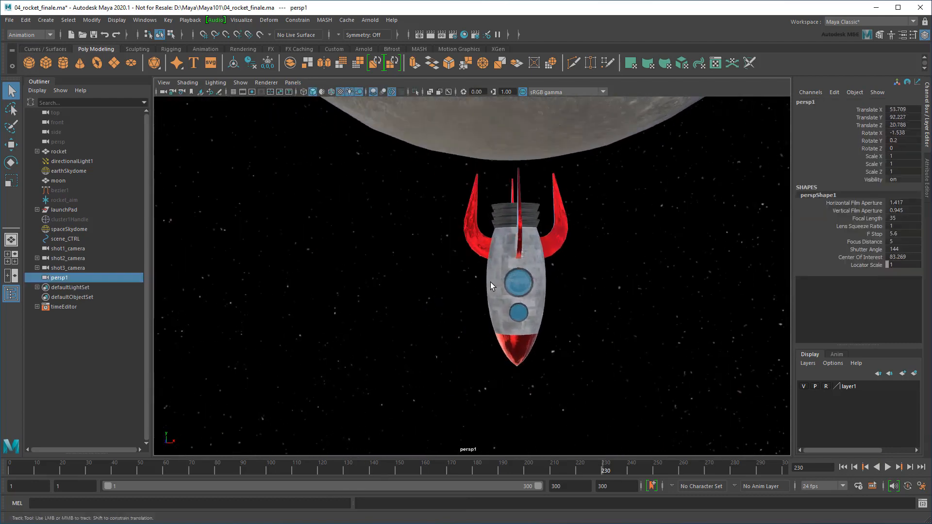
pyautogui.keyDown('alt'); pyautogui.moveTo(491, 285); pyautogui.dragTo(475, 290, button='middle'); pyautogui.keyUp('alt')
pyautogui.hotkey('alt', 'v')
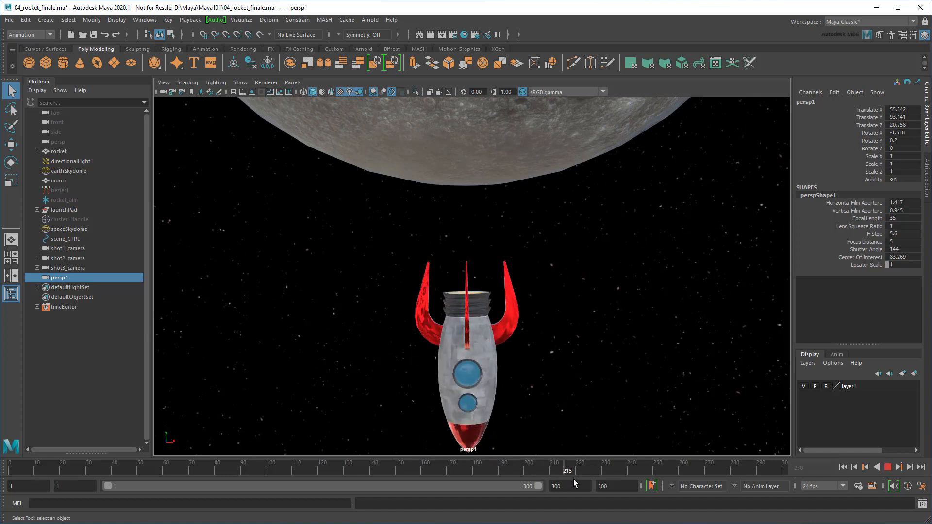
pyautogui.hotkey('alt', 'v')
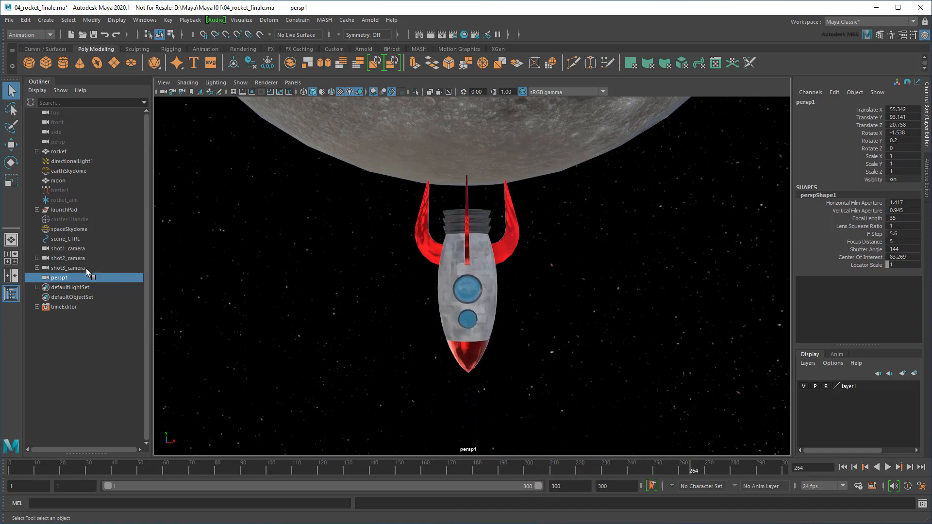
# Rename the new persp1 camera to shot4_camera
pyautogui.doubleClick(85, 277)
pyautogui.write('shot4_camera')
pyautogui.press('Return')
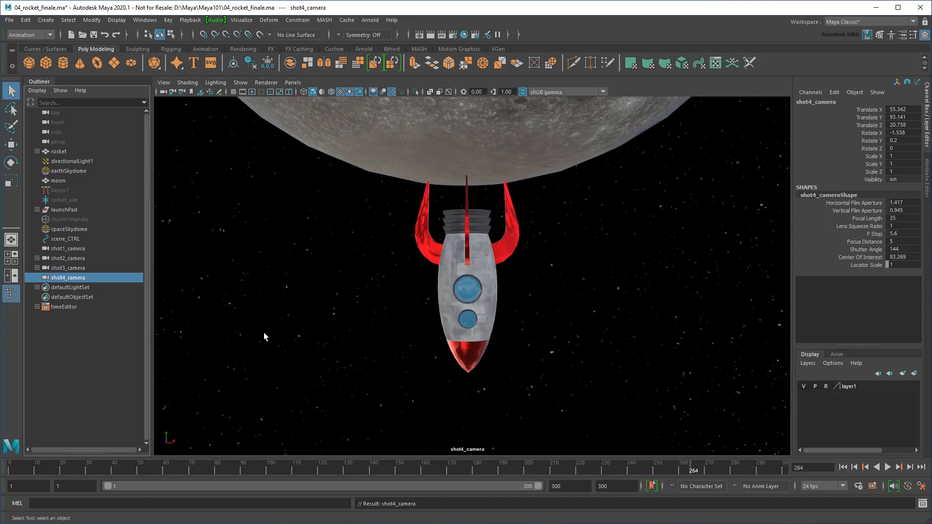
# Hide the four shot cameras and move them right after persp in the Outliner
pyautogui.keyDown('shift'); pyautogui.click(78, 249); pyautogui.keyUp('shift')
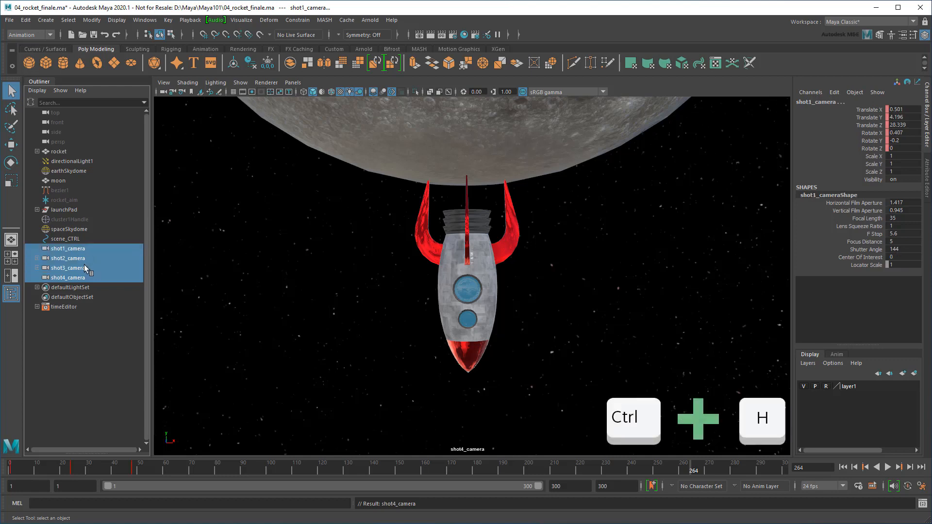
pyautogui.hotkey('ctrl', 'h')
pyautogui.keyDown('shift'); pyautogui.click(84, 278); pyautogui.keyUp('shift')
pyautogui.moveTo(85, 278); pyautogui.dragTo(64, 151, button='middle')
pyautogui.click(187, 188)
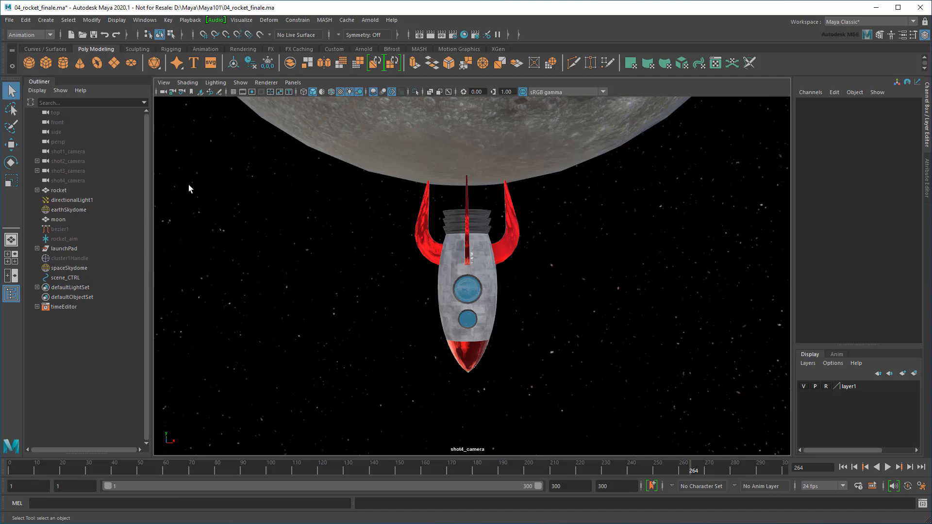
pyautogui.click(144, 20)
# Open the Camera Sequencer and dock it beneath the viewport
pyautogui.moveTo(175, 78)
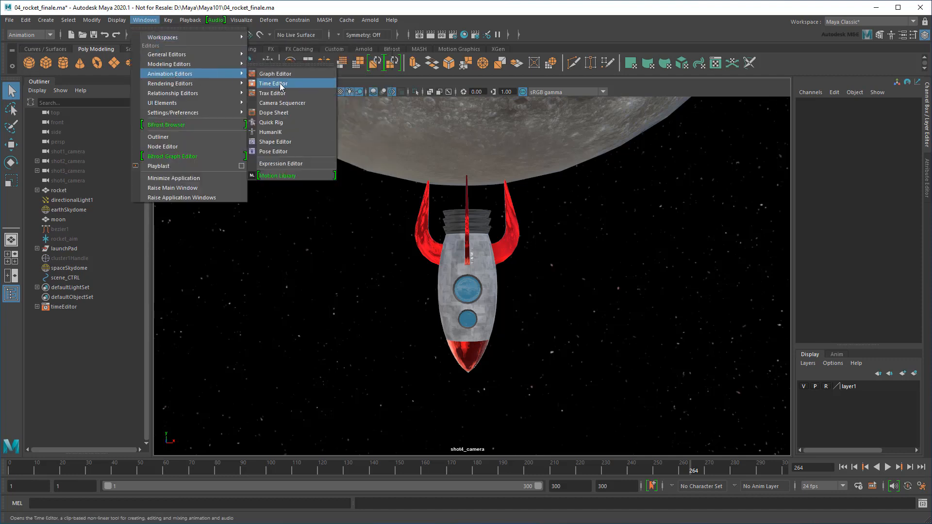
pyautogui.click(292, 106)
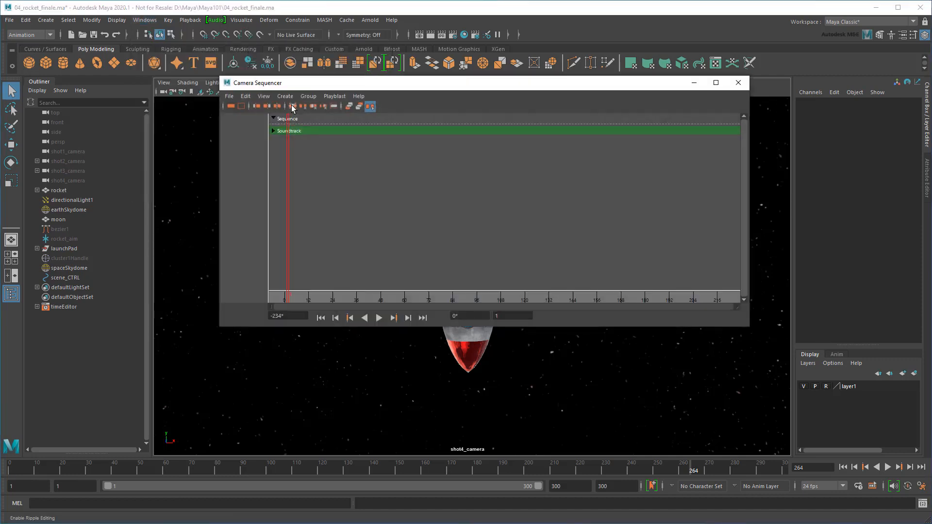
pyautogui.moveTo(299, 89); pyautogui.dragTo(274, 456)
pyautogui.moveTo(277, 397); pyautogui.dragTo(279, 388)
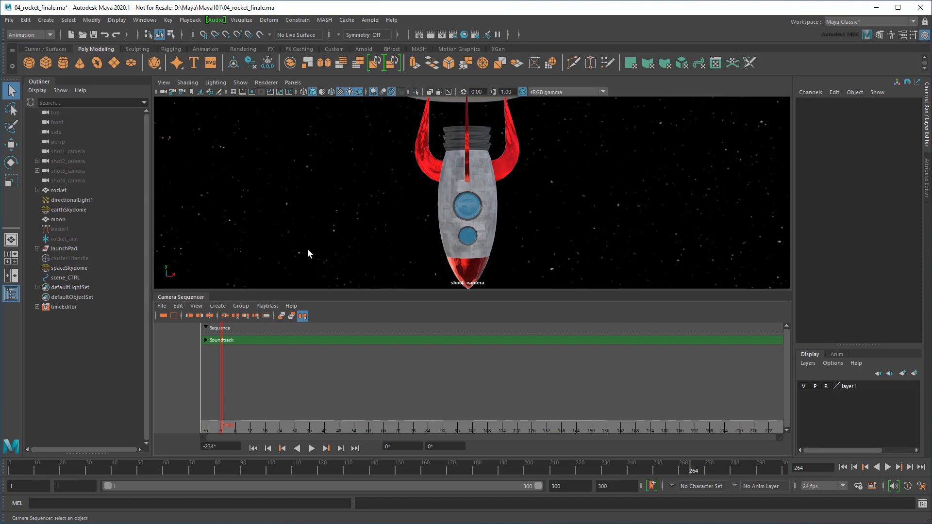
# Look through shot1_camera in the viewport and return to frame 1
pyautogui.click(296, 85)
pyautogui.moveTo(319, 92)
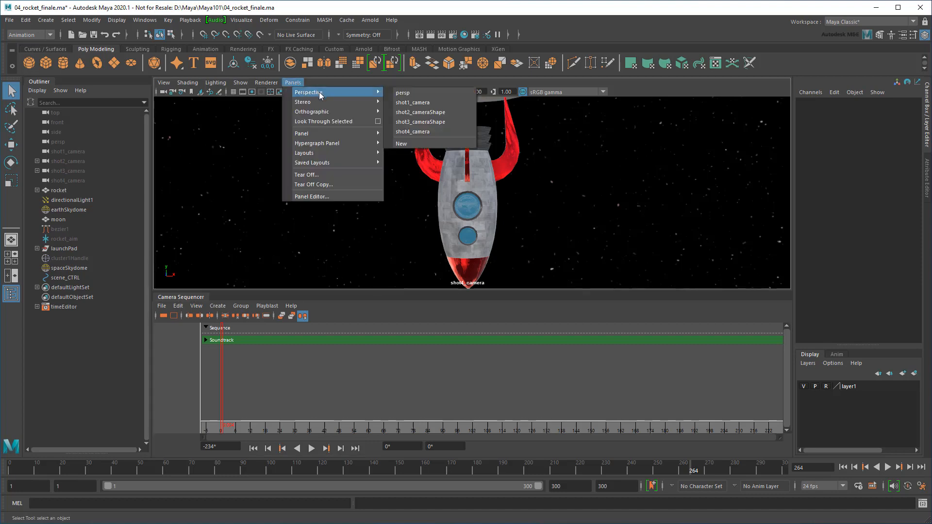
pyautogui.click(408, 103)
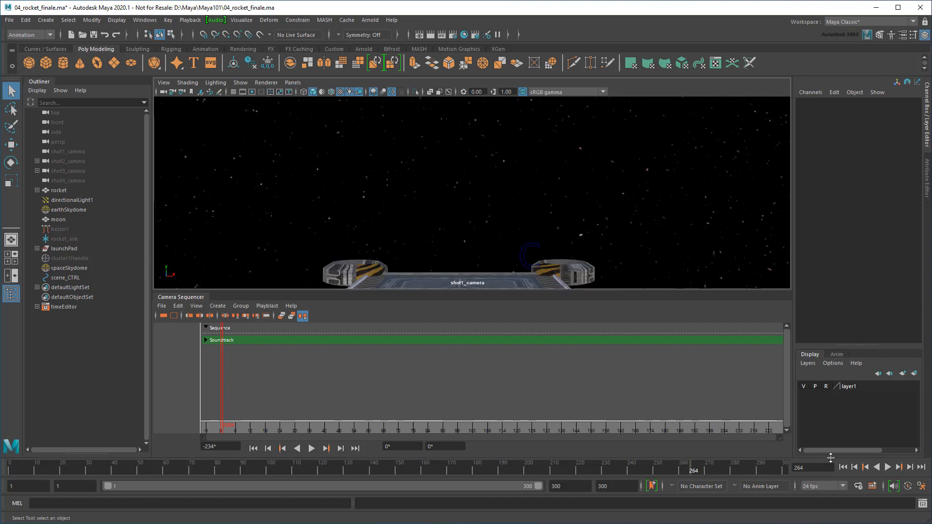
pyautogui.click(843, 467)
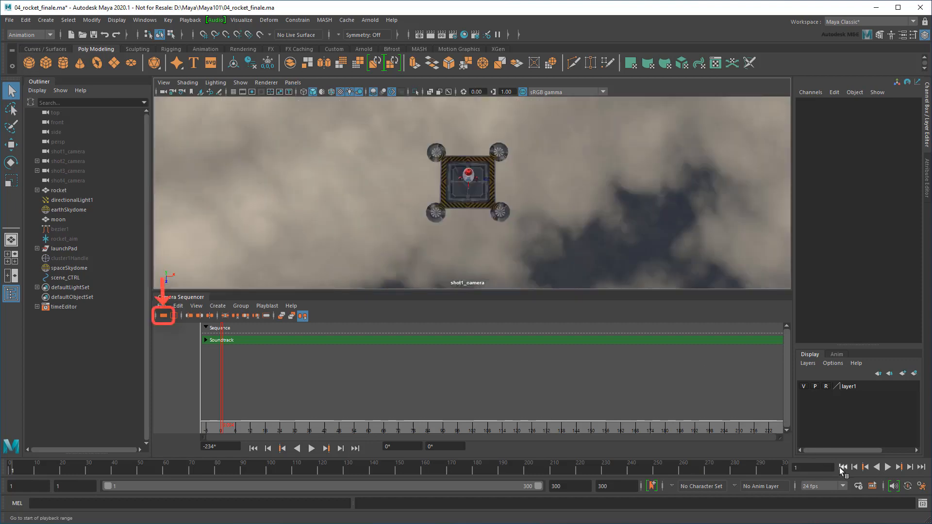
# Create a shot from shot1_camera covering frames 1–300 and scrub through it to preview
pyautogui.click(164, 316)
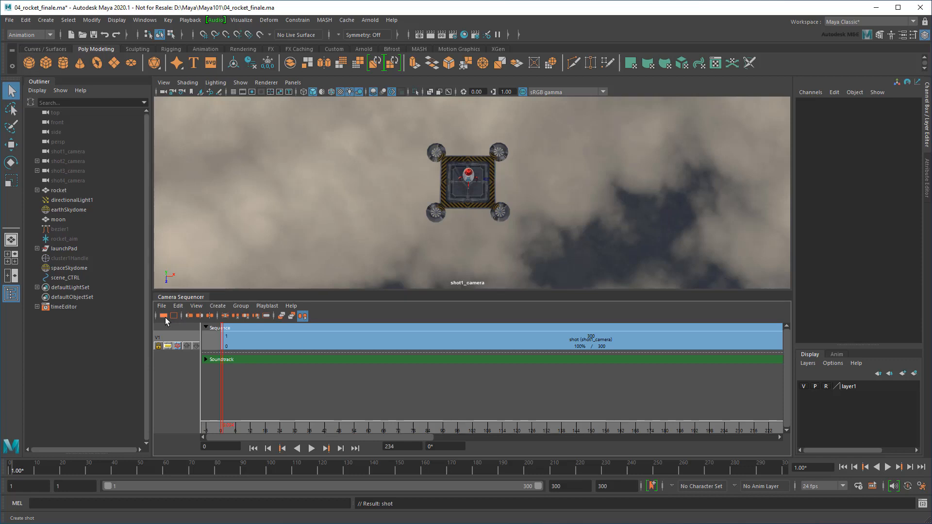
pyautogui.moveTo(225, 430); pyautogui.dragTo(470, 426)
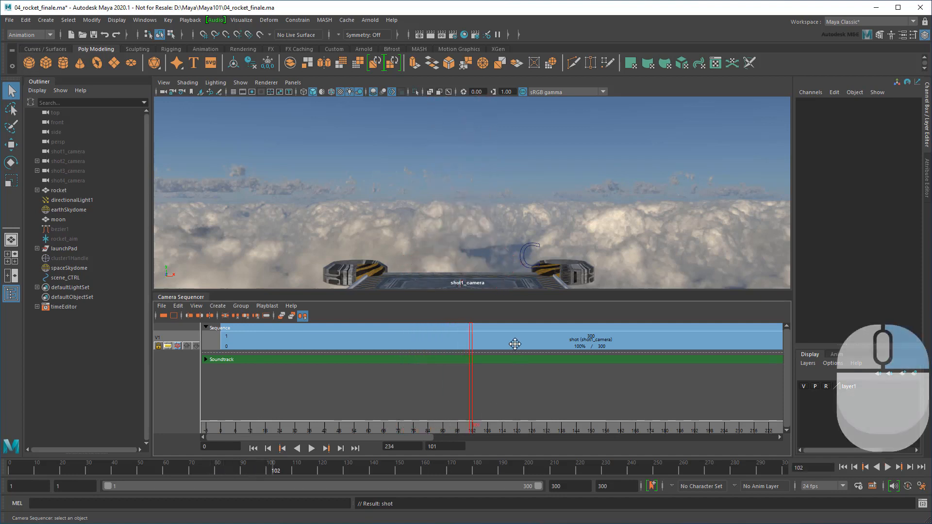
# Split the shot at frame 101 and assign shot2_camera to the new shotEnd clip
pyautogui.click(486, 340)
pyautogui.rightClick(473, 339)
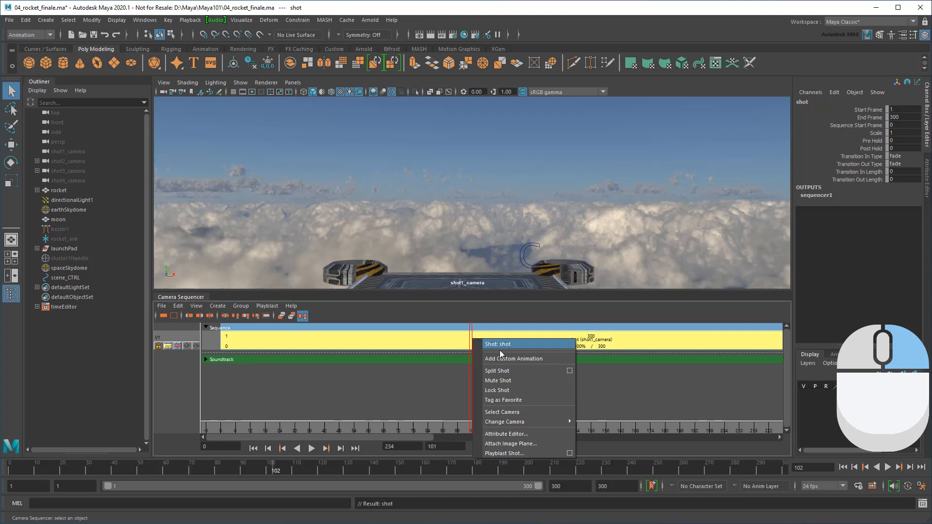
pyautogui.click(527, 370)
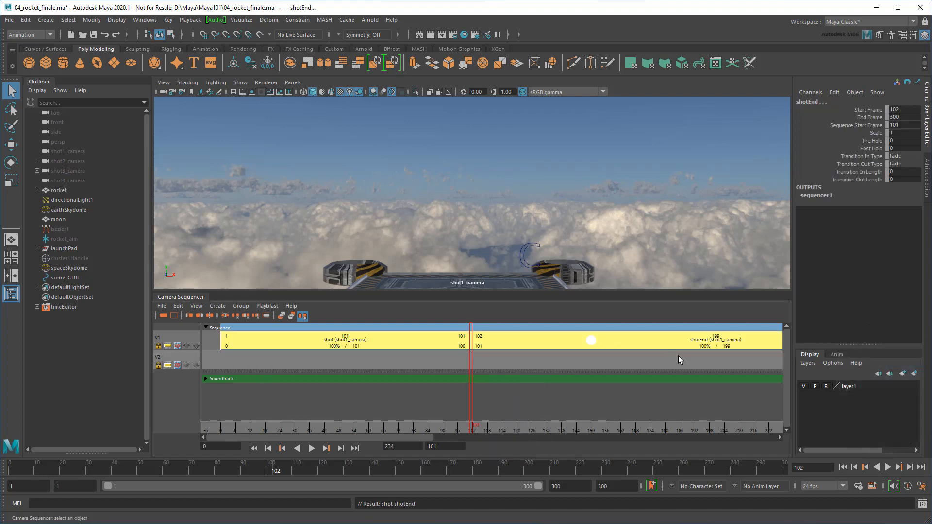
pyautogui.rightClick(723, 338)
pyautogui.moveTo(771, 423)
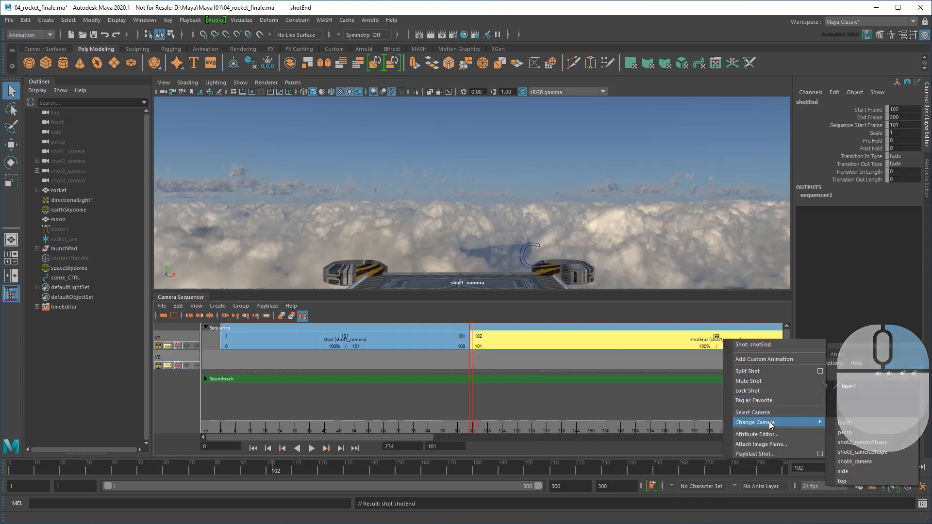
pyautogui.click(880, 442)
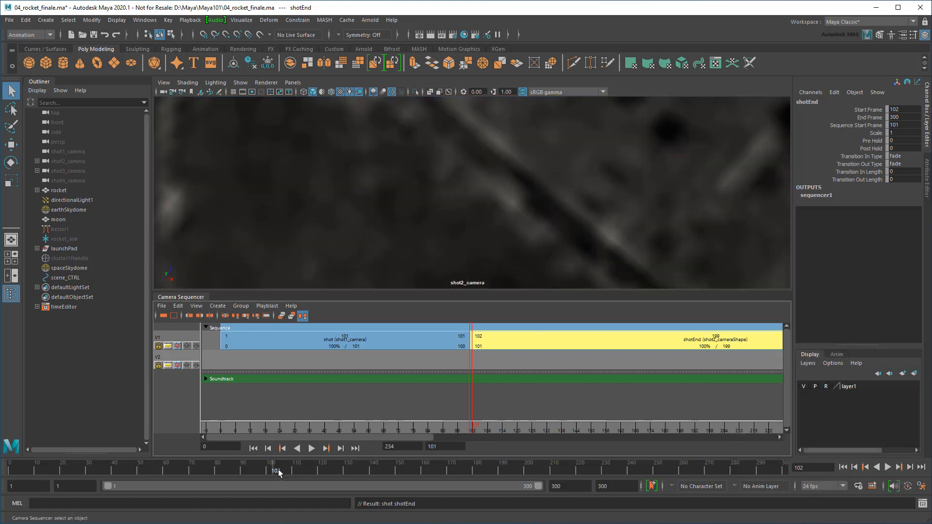
# Play and scrub the sequence to review the cut between the two shots
pyautogui.hotkey('alt', 'v')
pyautogui.moveTo(303, 475)
pyautogui.mouseDown()
pyautogui.moveTo(290, 470)
pyautogui.moveTo(330, 468)
pyautogui.moveTo(252, 473)
pyautogui.moveTo(311, 473)
pyautogui.mouseUp()
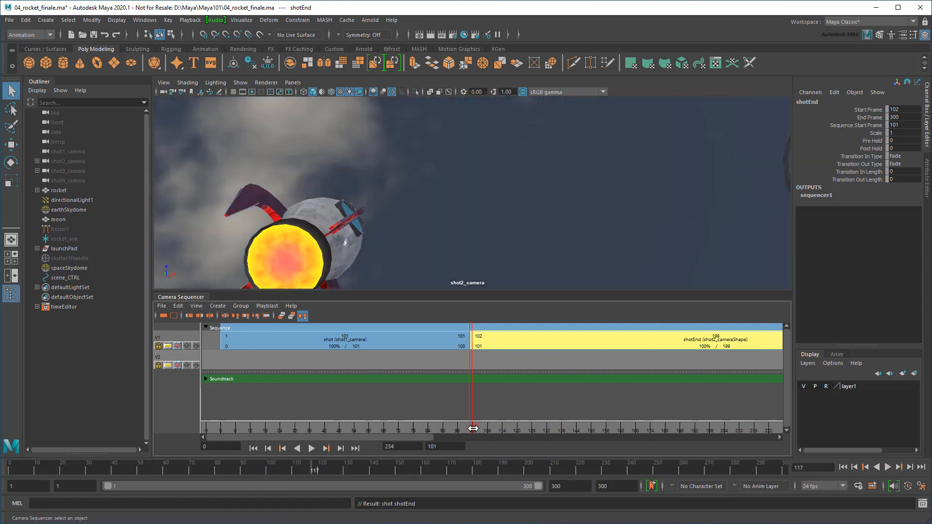
pyautogui.moveTo(472, 428); pyautogui.dragTo(510, 429)
pyautogui.scroll(-6, 535, 399)
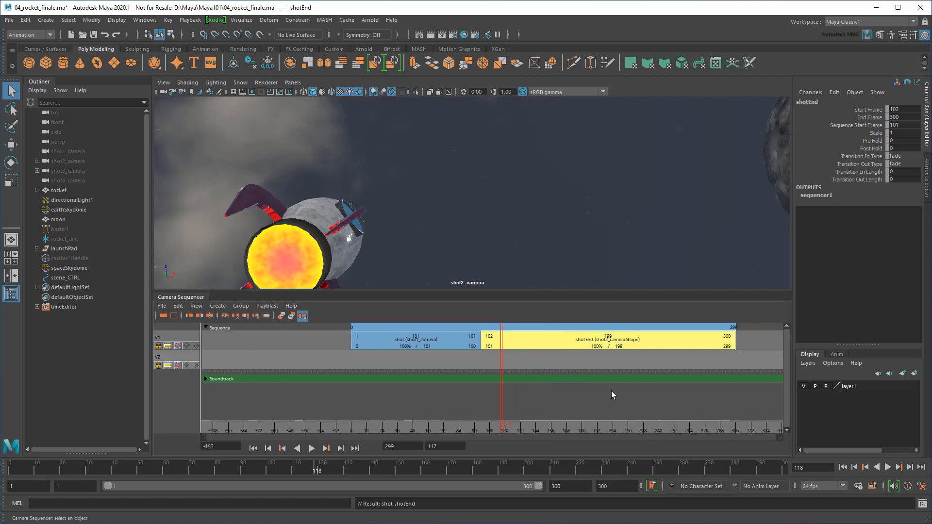
pyautogui.keyDown('alt'); pyautogui.moveTo(611, 392); pyautogui.dragTo(427, 406, button='middle'); pyautogui.keyUp('alt')
pyautogui.click(401, 405)
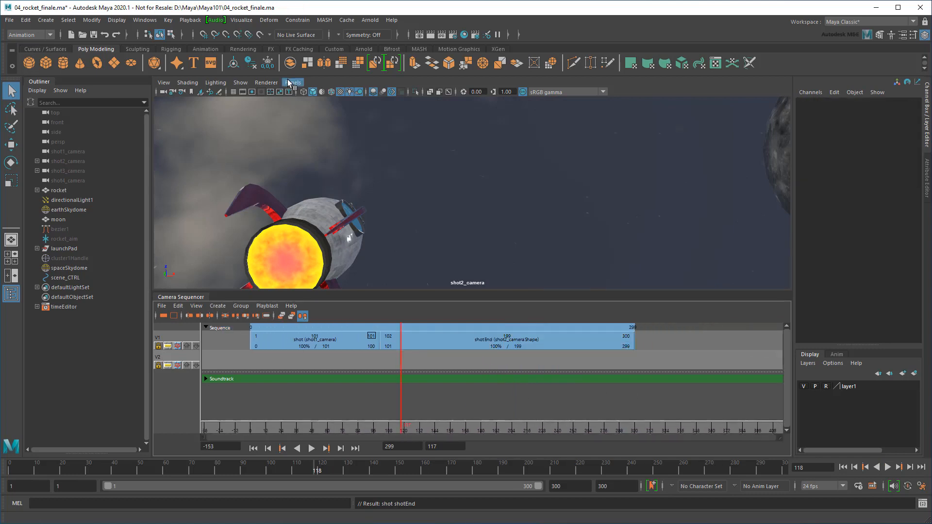
# Look through shot3_camera and move the current time to frame 190
pyautogui.click(292, 83)
pyautogui.moveTo(350, 93)
pyautogui.click(421, 122)
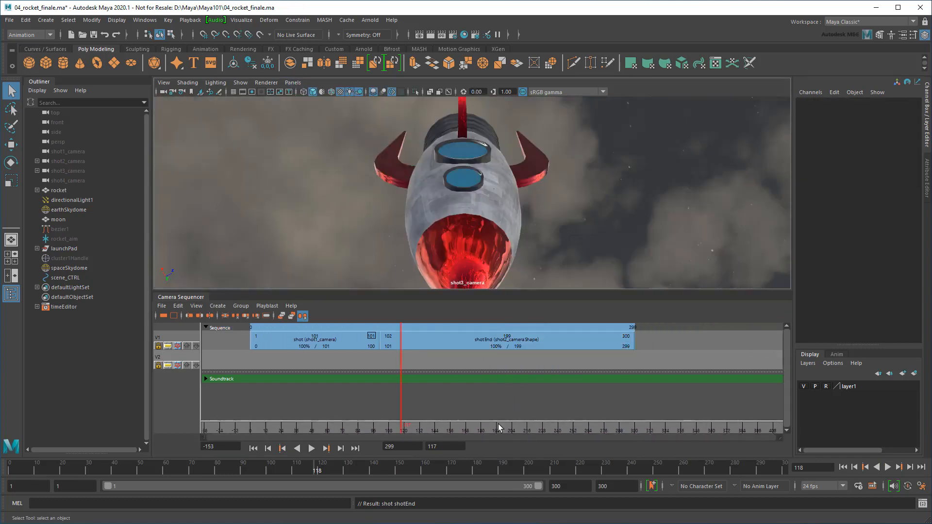
pyautogui.moveTo(321, 470); pyautogui.dragTo(500, 453)
# Split shotEnd at frame 190 and film the new clip with shot3_camera
pyautogui.rightClick(506, 341)
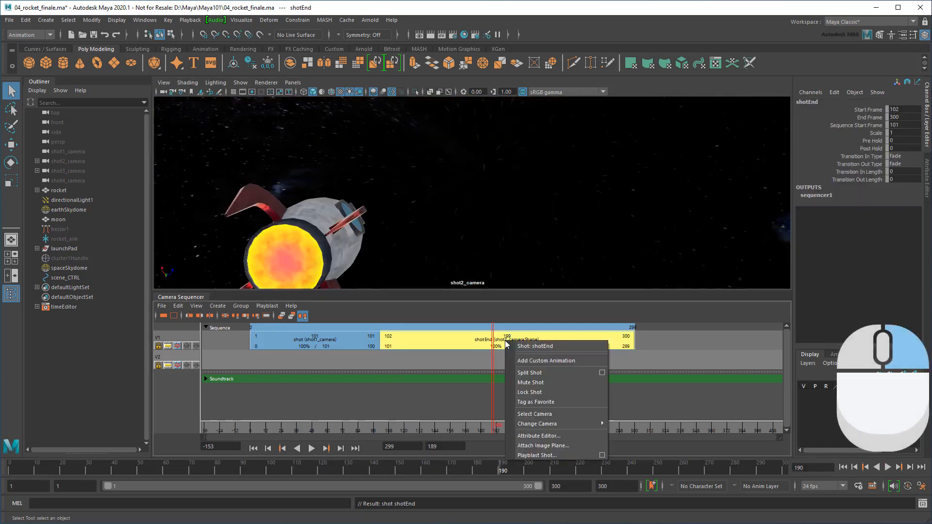
pyautogui.click(546, 372)
pyautogui.click(551, 339)
pyautogui.rightClick(554, 340)
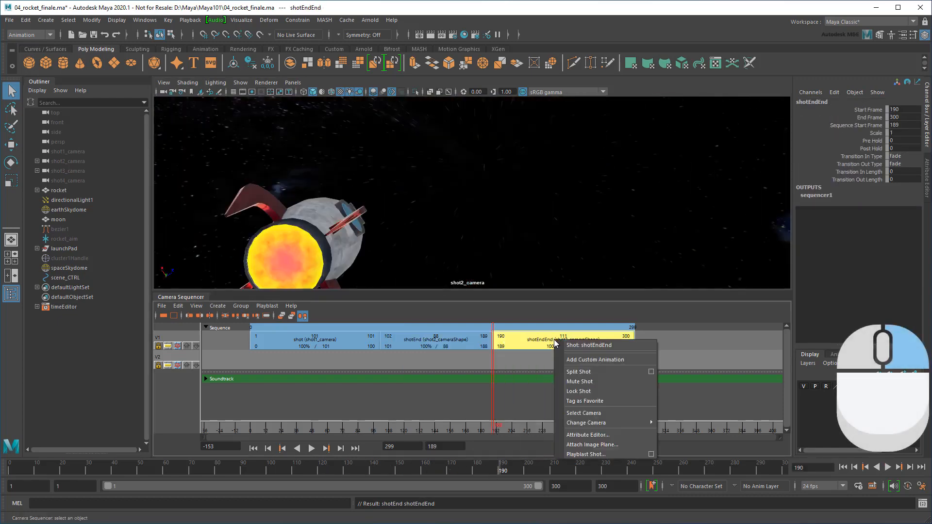
pyautogui.moveTo(578, 424)
pyautogui.click(705, 453)
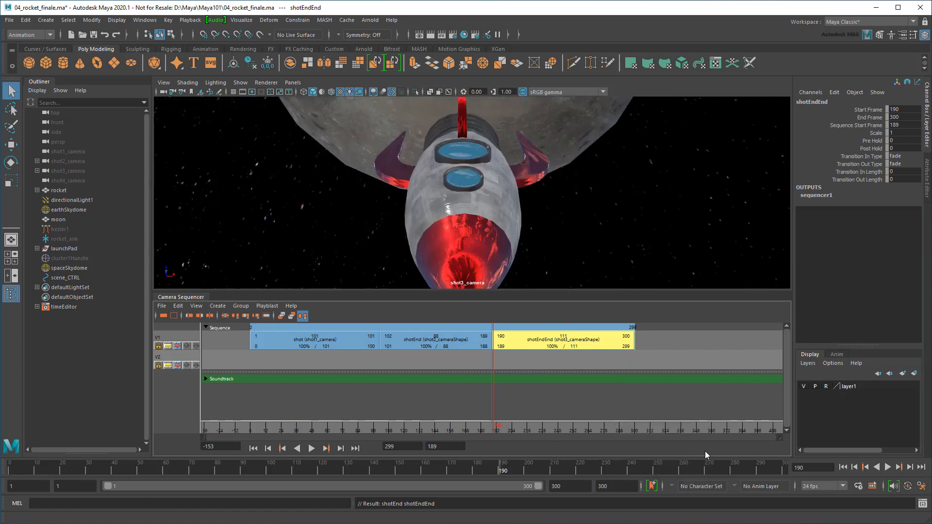
# Split again at frame 216, assign shot4_camera to the final clip, and preview it
pyautogui.moveTo(492, 416); pyautogui.dragTo(526, 410)
pyautogui.rightClick(527, 335)
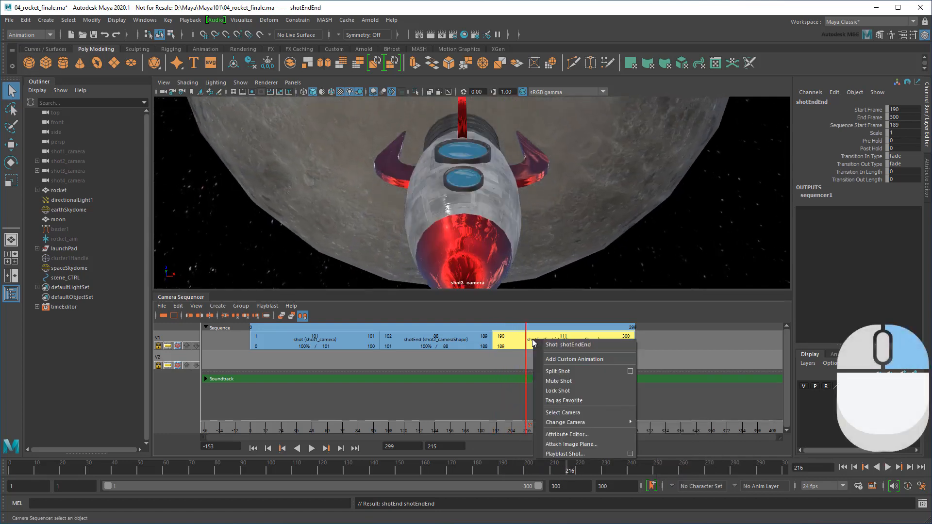
pyautogui.click(557, 376)
pyautogui.rightClick(576, 341)
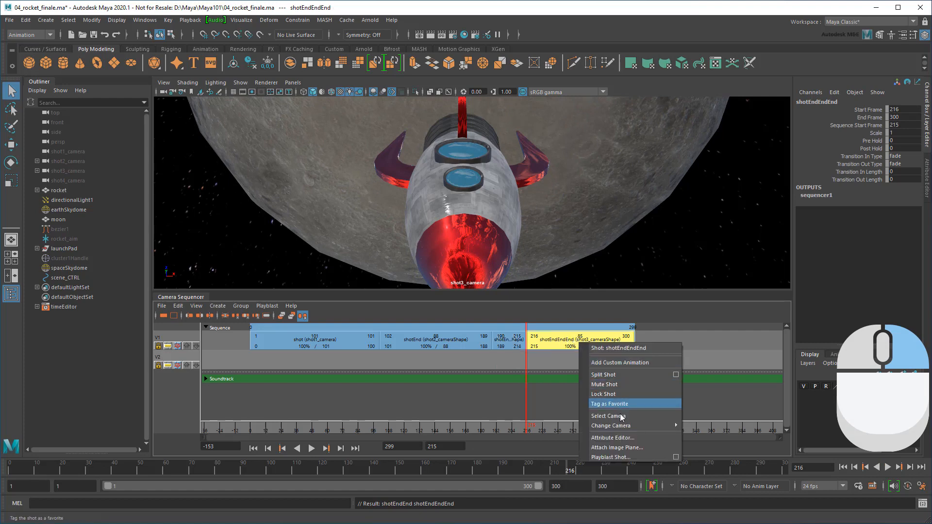
pyautogui.moveTo(631, 426)
pyautogui.click(712, 465)
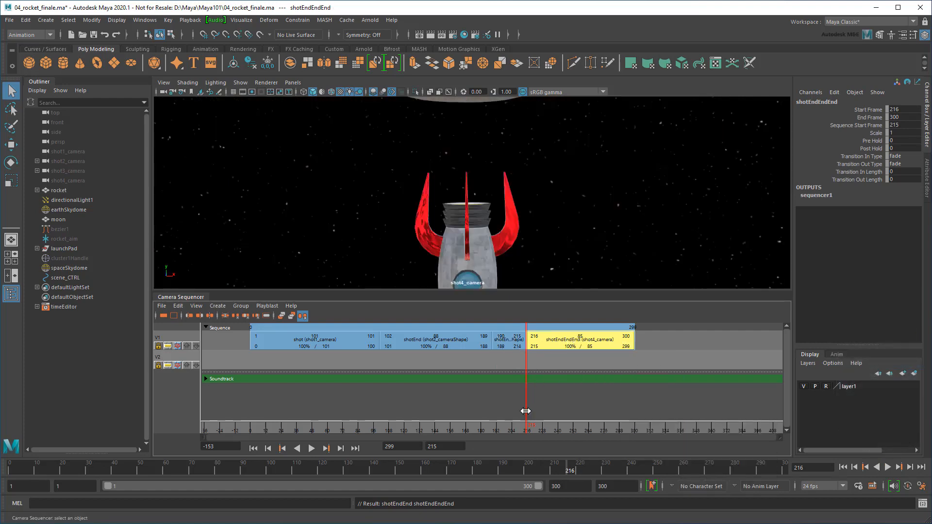
pyautogui.moveTo(525, 411); pyautogui.dragTo(629, 409)
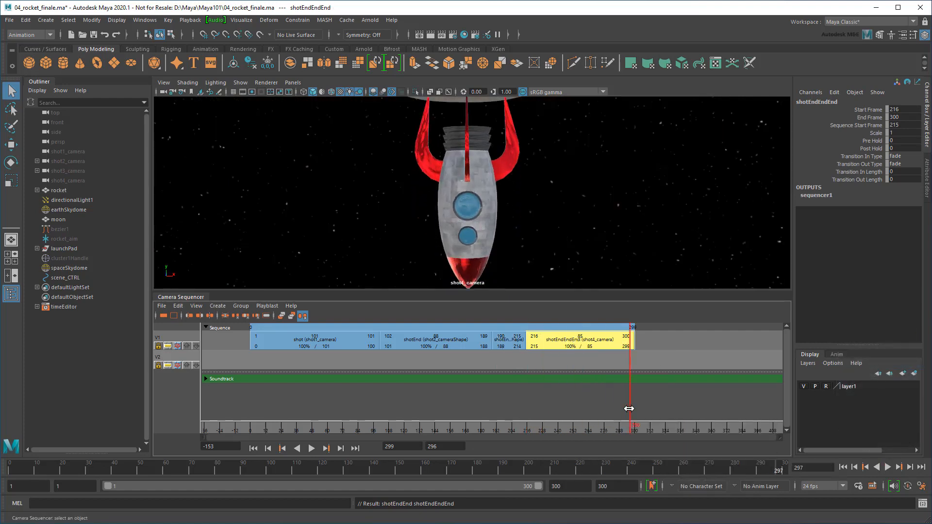
pyautogui.click(254, 448)
pyautogui.click(312, 448)
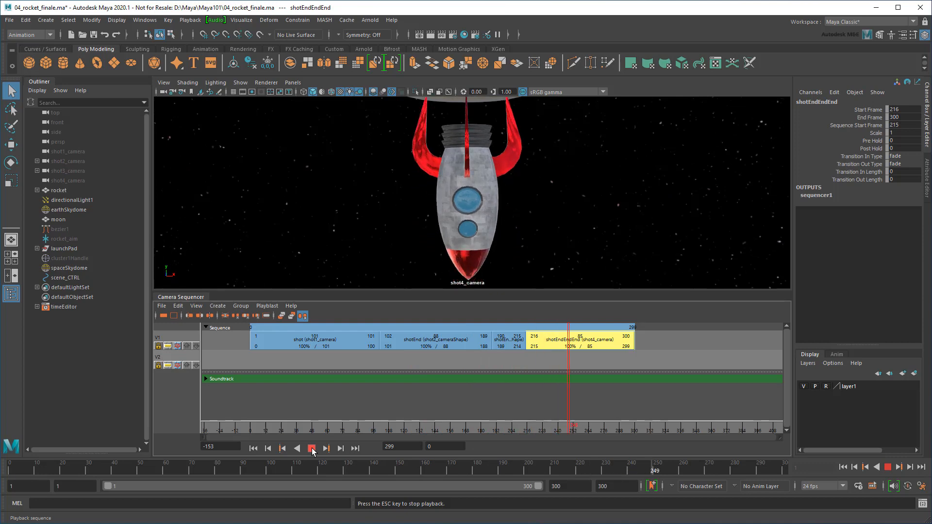
pyautogui.click(311, 448)
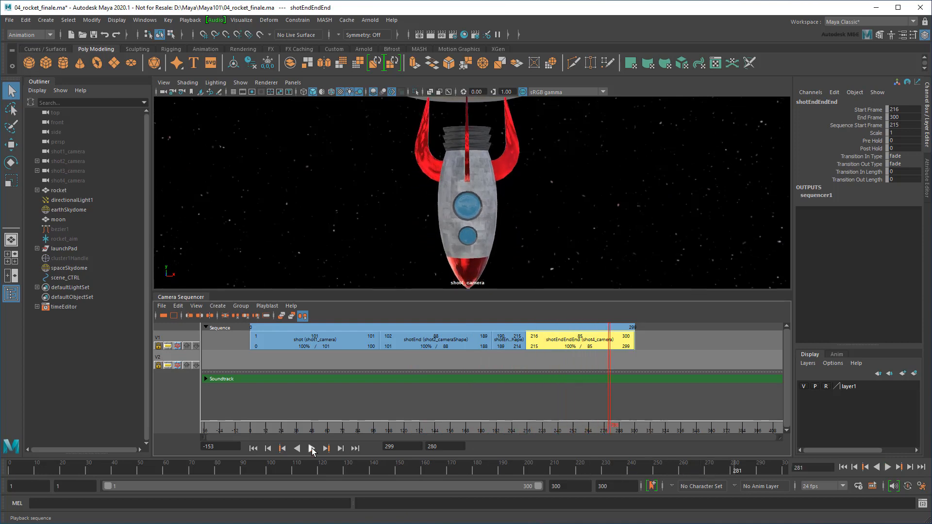
pyautogui.moveTo(500, 430); pyautogui.dragTo(378, 431)
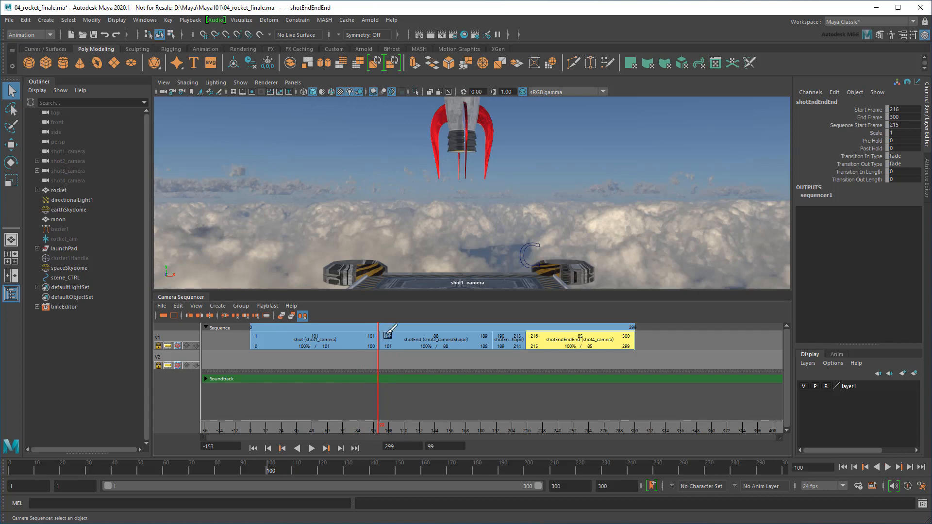
# Trim the first shot to end at frame 119, start shotEnd at 120, and play the sequence
pyautogui.moveTo(390, 337); pyautogui.dragTo(412, 370)
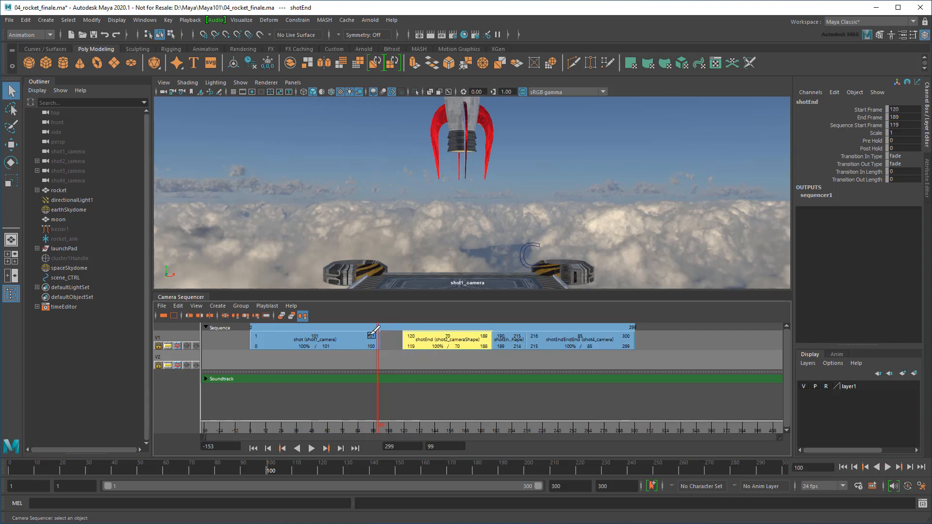
pyautogui.moveTo(376, 331); pyautogui.dragTo(402, 333)
pyautogui.click(365, 431)
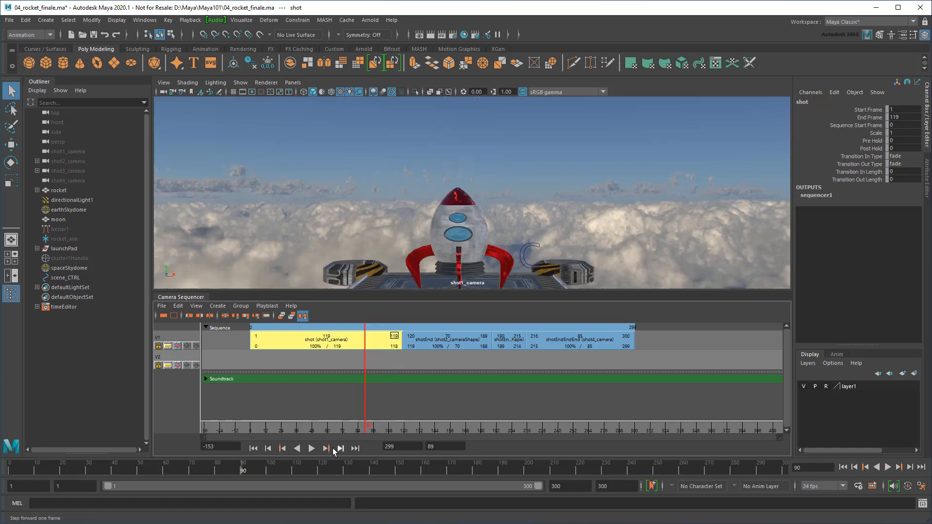
pyautogui.click(311, 449)
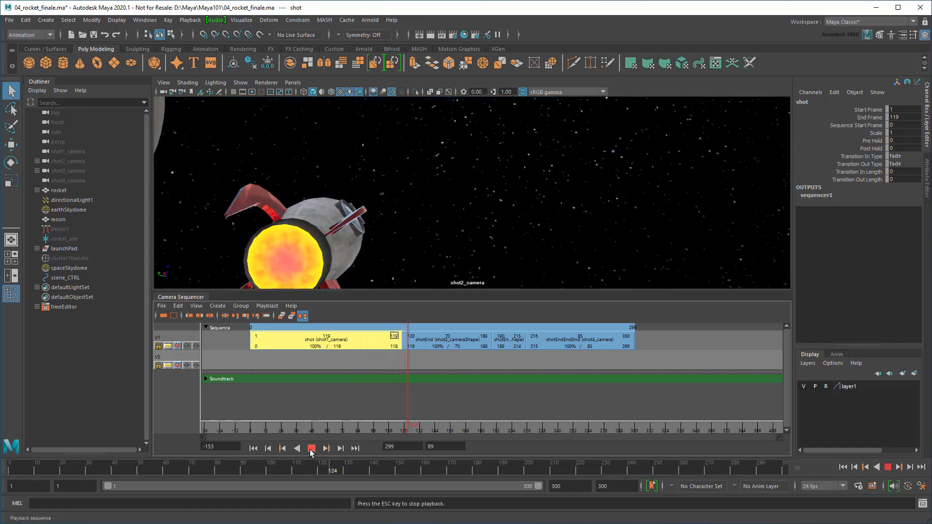
pyautogui.click(311, 448)
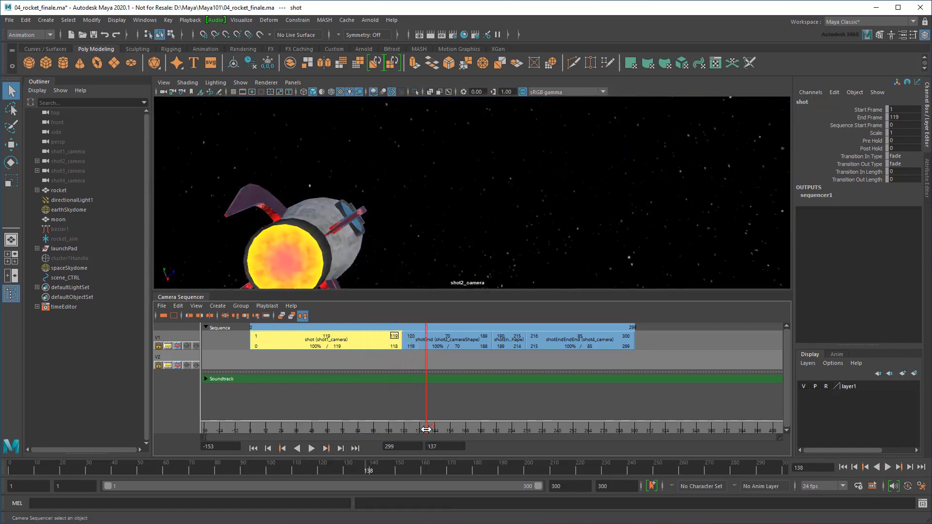
# Scrub across the cut to shot2_camera, then collapse the Camera Sequencer and hide the Outliner
pyautogui.moveTo(419, 426); pyautogui.dragTo(400, 426)
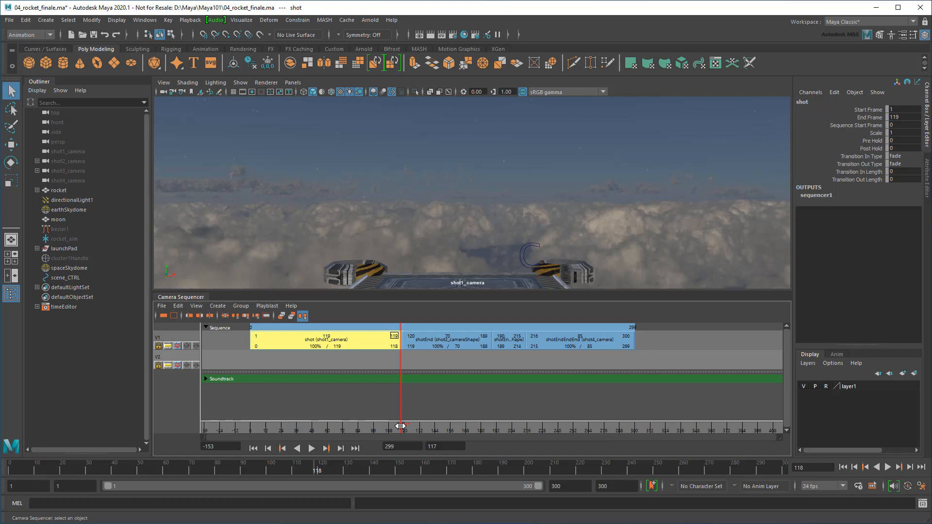
pyautogui.moveTo(400, 425)
pyautogui.mouseDown()
pyautogui.moveTo(412, 429)
pyautogui.moveTo(400, 427)
pyautogui.mouseUp()
pyautogui.click(202, 298)
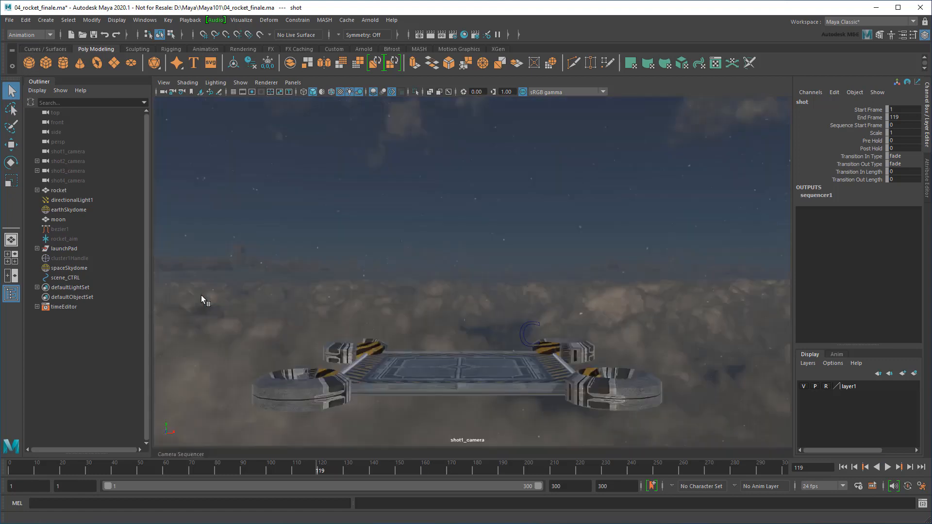
pyautogui.click(7, 295)
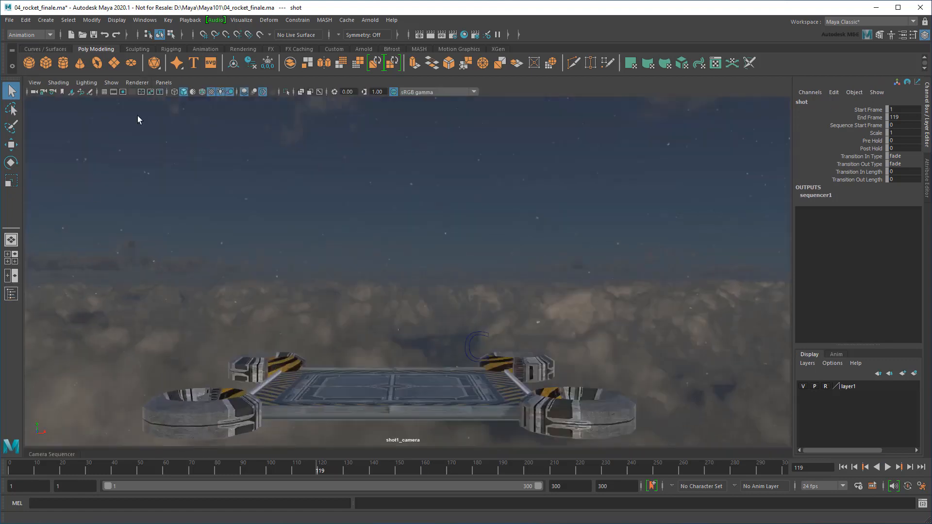
# Open the Time Editor and move it out of the way
pyautogui.click(144, 20)
pyautogui.moveTo(204, 74)
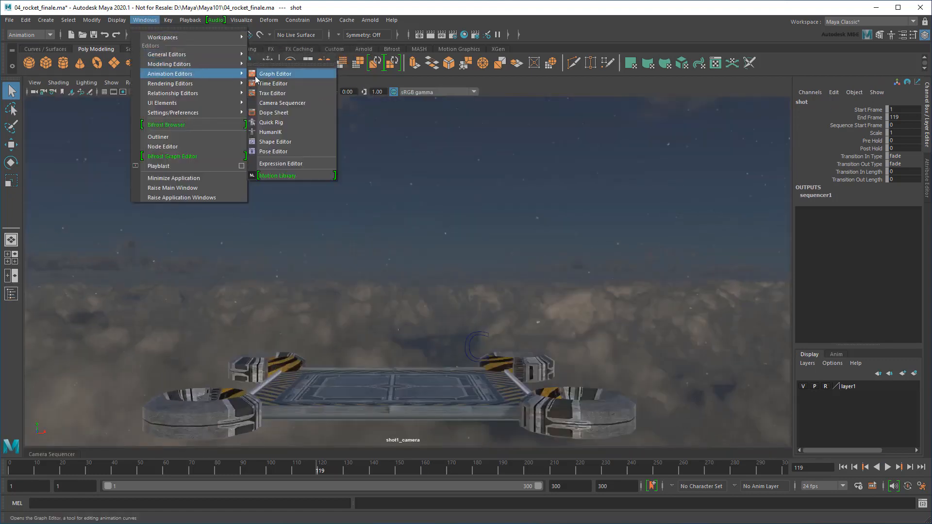
pyautogui.click(264, 83)
pyautogui.moveTo(329, 113); pyautogui.dragTo(245, 322)
# Split the clip after pre_launch at frame 103, push later clips back, and minimize the editor
pyautogui.moveTo(451, 378); pyautogui.dragTo(416, 375)
pyautogui.click(414, 391)
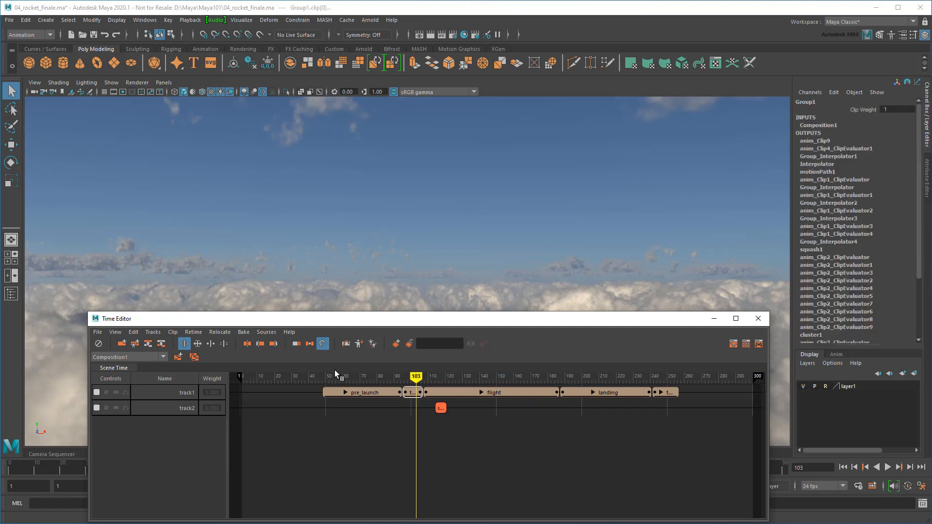
pyautogui.click(249, 344)
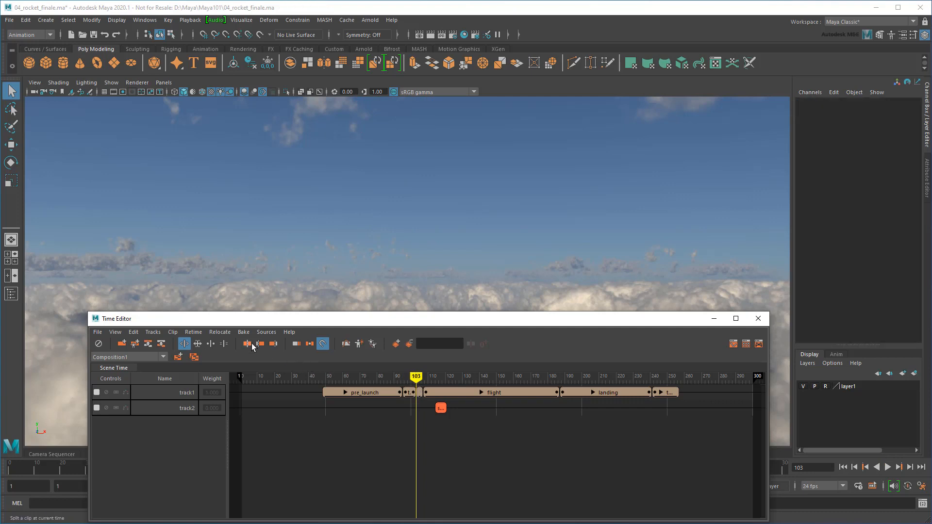
pyautogui.click(421, 392)
pyautogui.moveTo(420, 395)
pyautogui.mouseDown()
pyautogui.moveTo(452, 394)
pyautogui.moveTo(392, 376)
pyautogui.moveTo(448, 377)
pyautogui.moveTo(416, 377)
pyautogui.mouseUp()
pyautogui.click(441, 442)
pyautogui.click(715, 319)
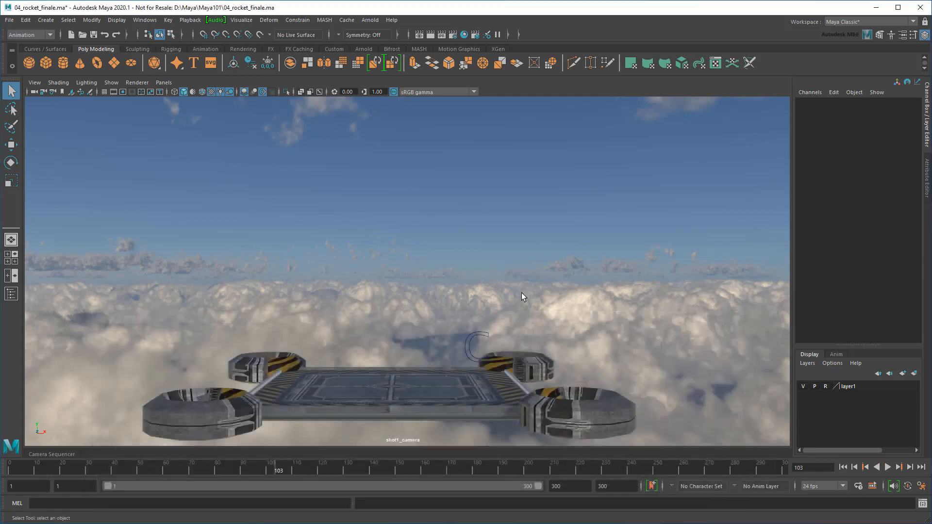
# Look through the persp camera, frame the rocket and launch platform, and play the animation
pyautogui.click(172, 83)
pyautogui.moveTo(184, 92)
pyautogui.click(288, 93)
pyautogui.scroll(6, 369, 396)
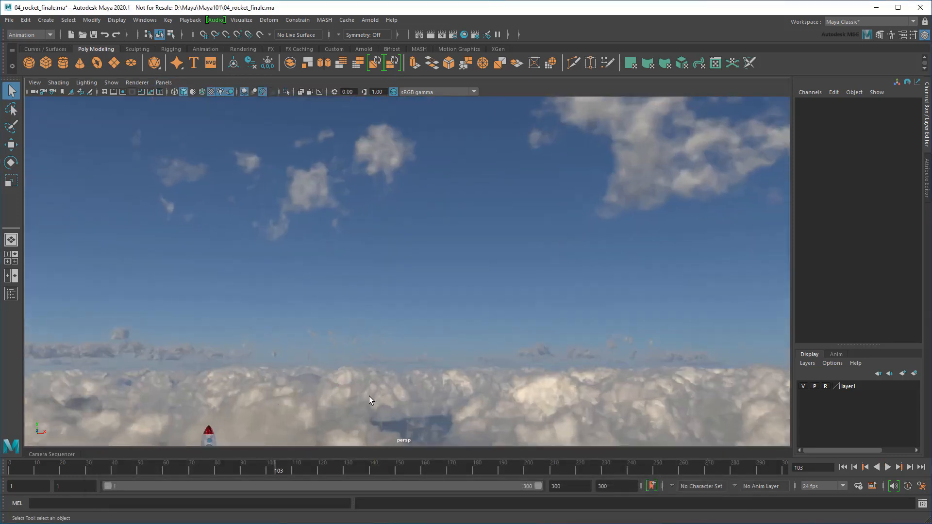
pyautogui.keyDown('alt'); pyautogui.moveTo(369, 394); pyautogui.dragTo(553, 230, button='middle'); pyautogui.keyUp('alt')
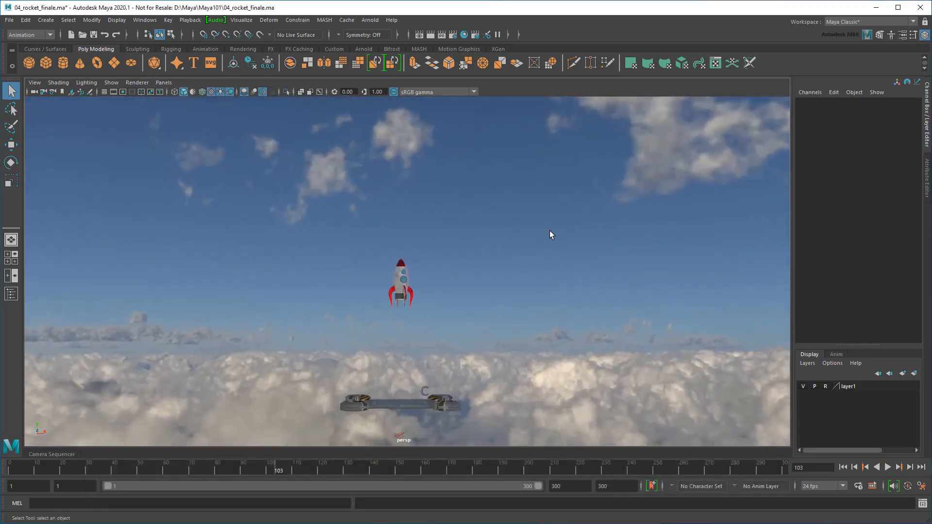
pyautogui.click(212, 466)
pyautogui.click(887, 467)
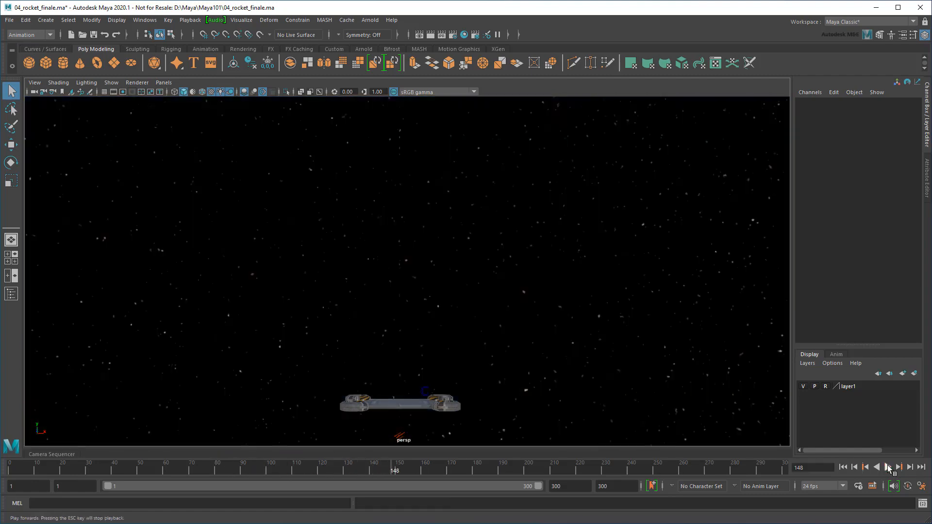
# Show the Camera Sequencer and Outliner again, play the sequence, and scrub back to frame 124
pyautogui.click(57, 456)
pyautogui.click(11, 294)
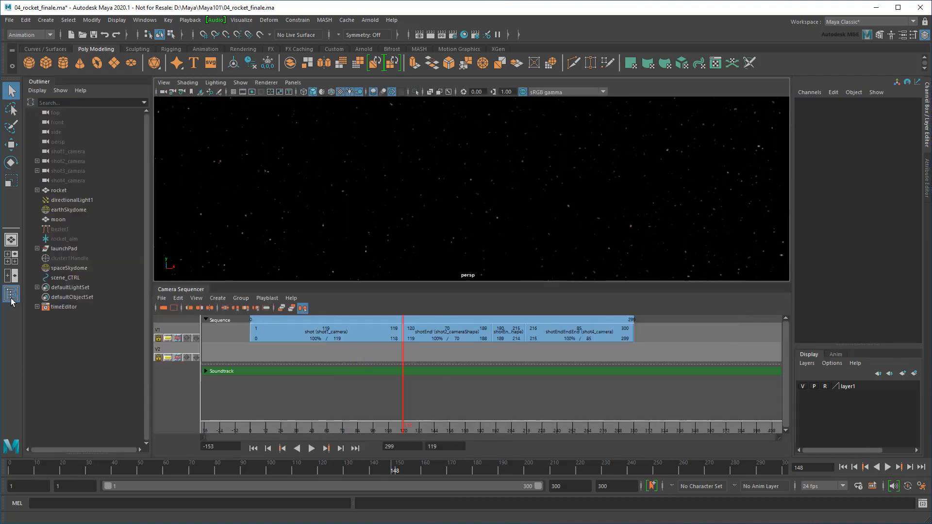
pyautogui.click(328, 430)
pyautogui.click(311, 448)
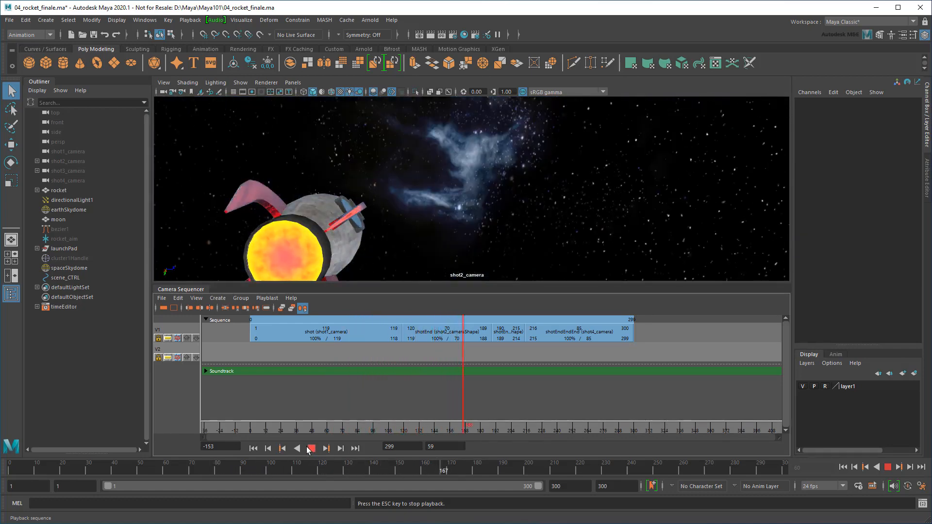
pyautogui.click(311, 448)
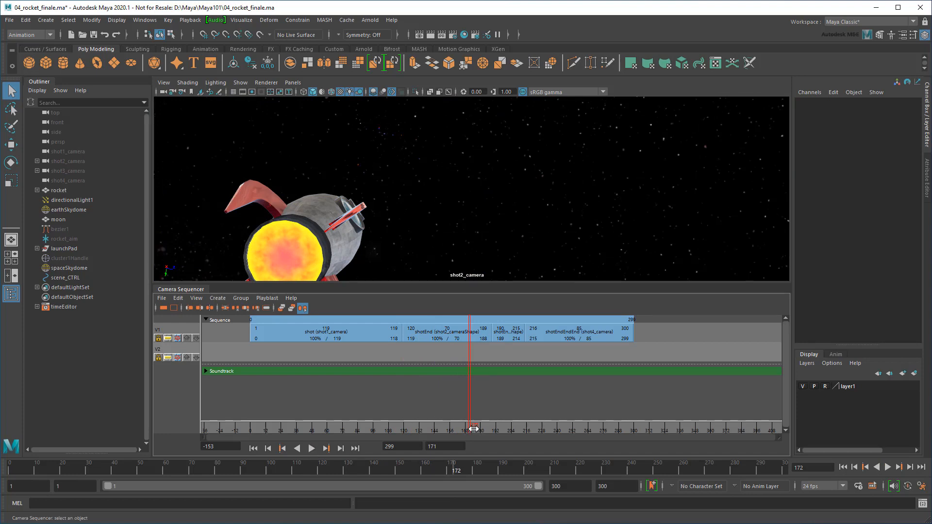
pyautogui.moveTo(473, 429); pyautogui.dragTo(404, 432)
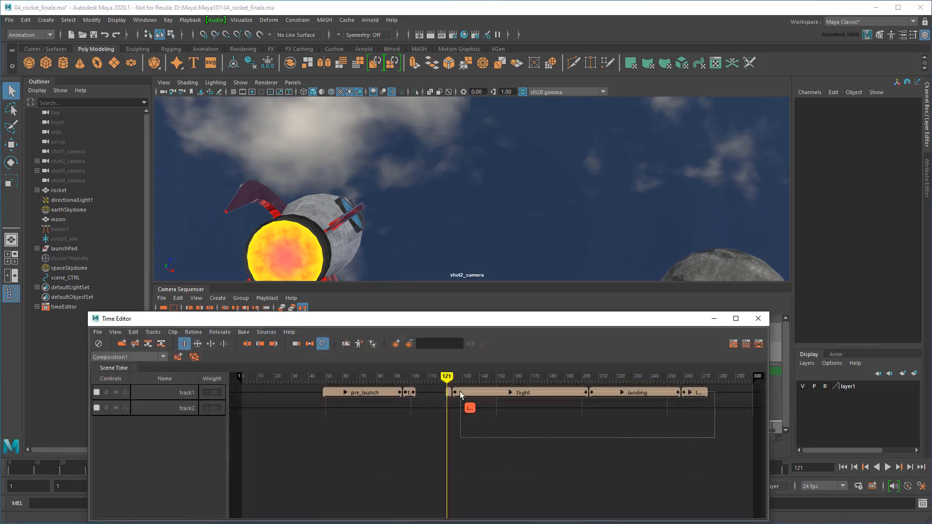
# In Scale mode, stretch the takeoff1 clip to end around frame 140
pyautogui.moveTo(460, 392); pyautogui.dragTo(502, 394)
pyautogui.click(198, 344)
pyautogui.click(449, 393)
pyautogui.scroll(2, 455, 403)
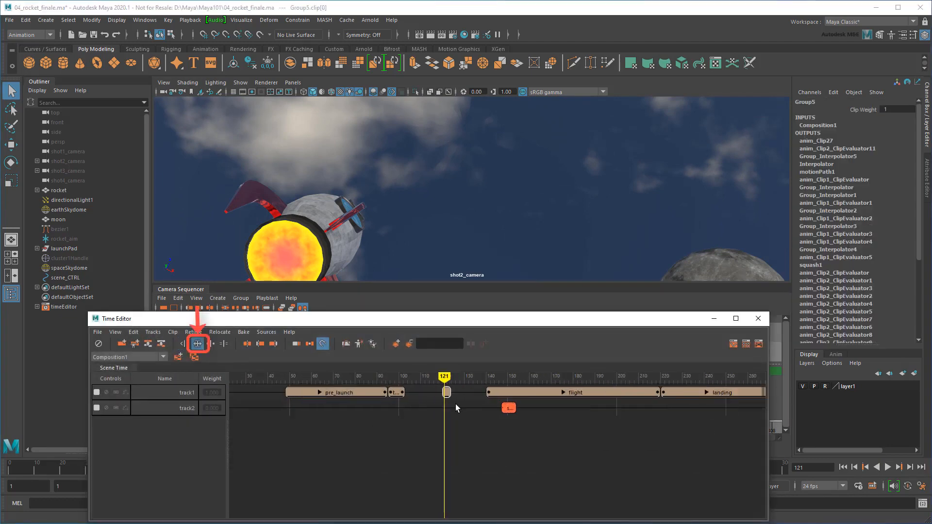
pyautogui.scroll(2, 455, 404)
pyautogui.moveTo(445, 392); pyautogui.dragTo(517, 452)
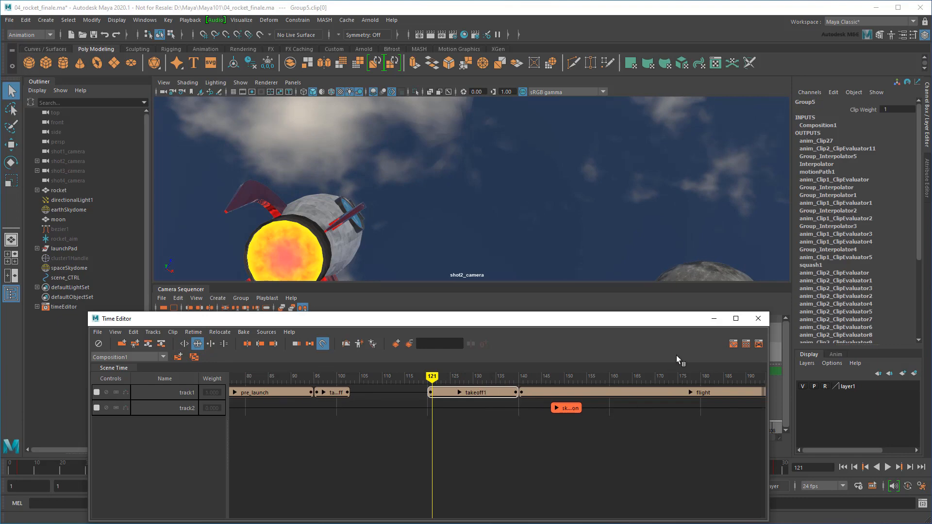
# Minimize the Time Editor, play the sequence, scrub to frame 120, and select shot2_camera
pyautogui.click(714, 324)
pyautogui.click(312, 449)
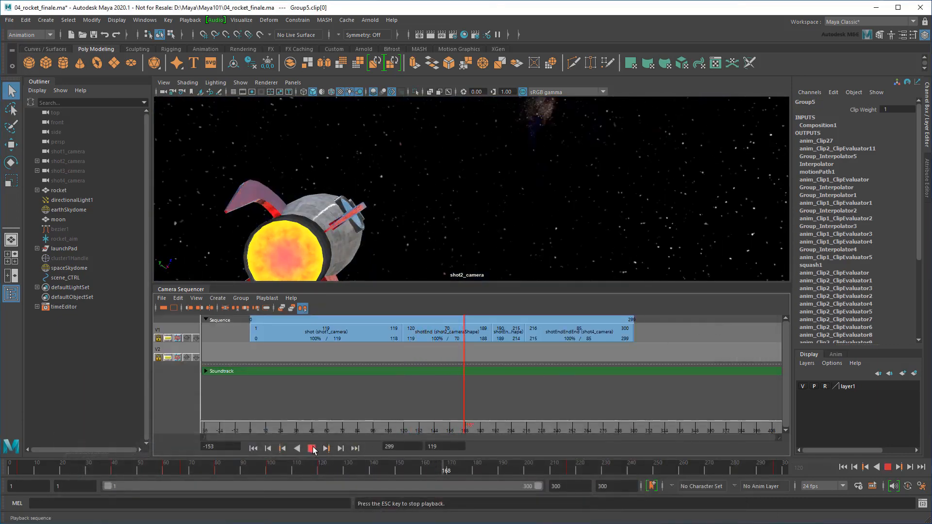
pyautogui.click(312, 449)
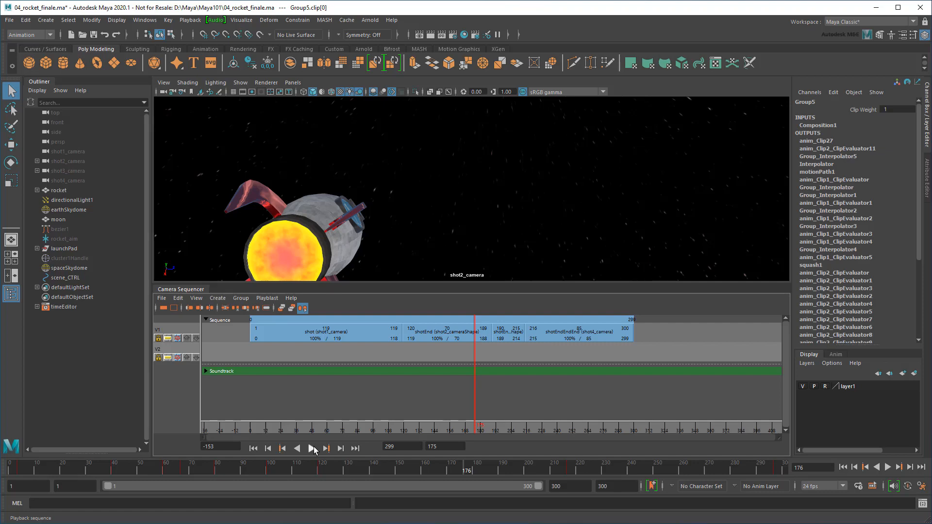
pyautogui.moveTo(422, 429); pyautogui.dragTo(402, 437)
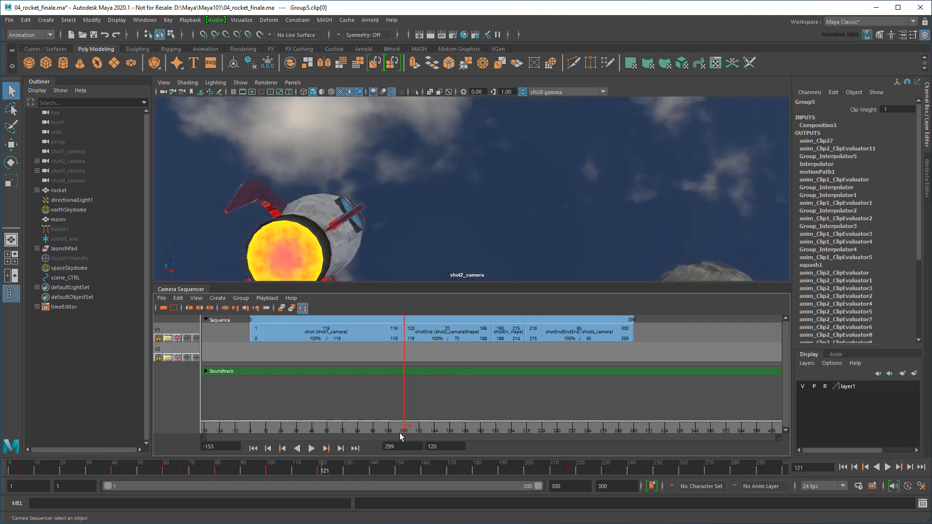
pyautogui.click(68, 162)
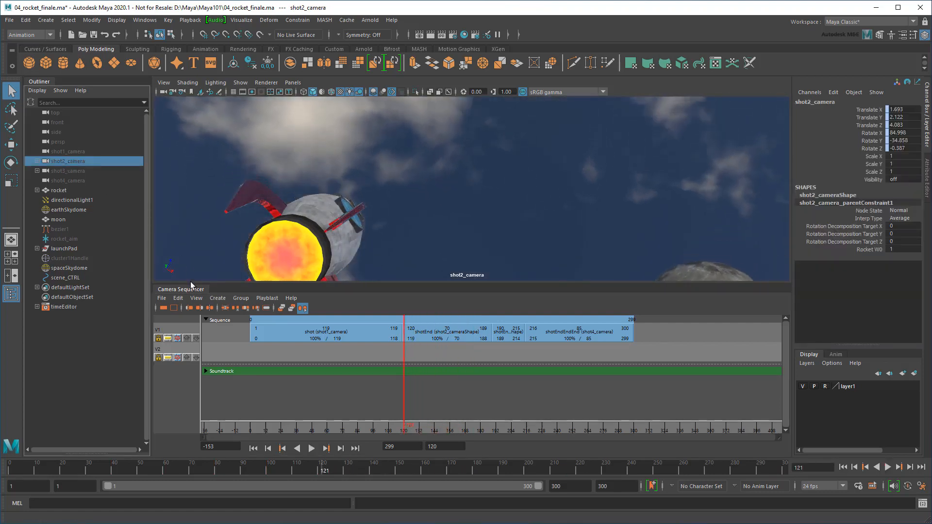
# Key shot2_camera's focal length at 35, then at 15 later, and play back the zoom
pyautogui.hotkey('ctrl', 'a')
pyautogui.click(9, 295)
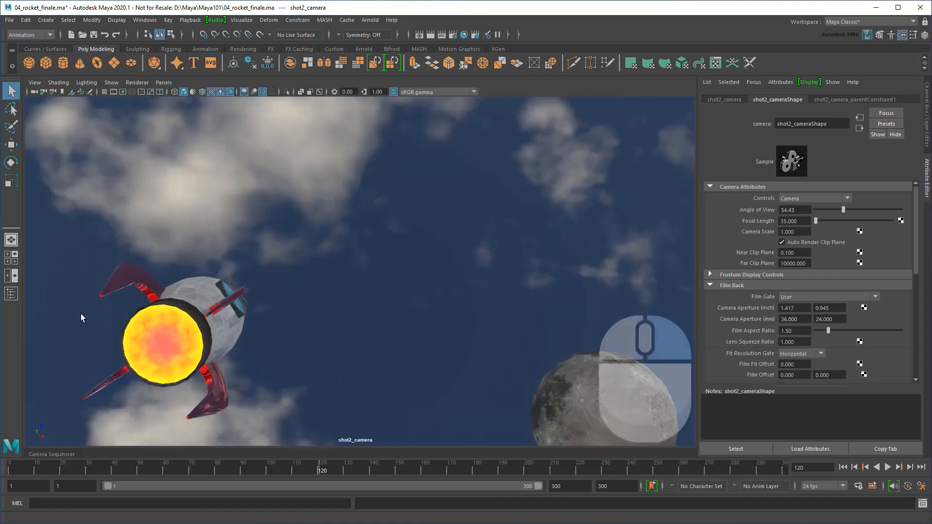
pyautogui.moveTo(770, 219); pyautogui.dragTo(781, 235, button='right')
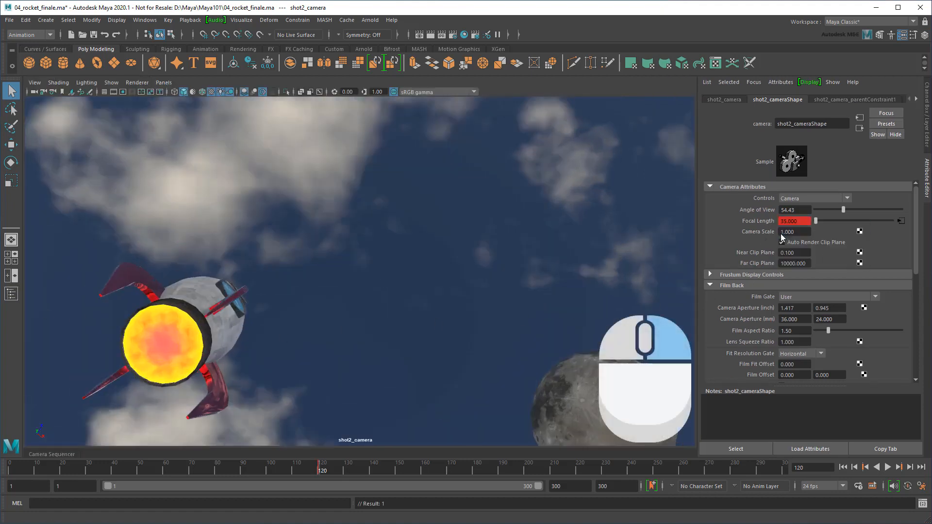
pyautogui.hotkey('alt', 'v')
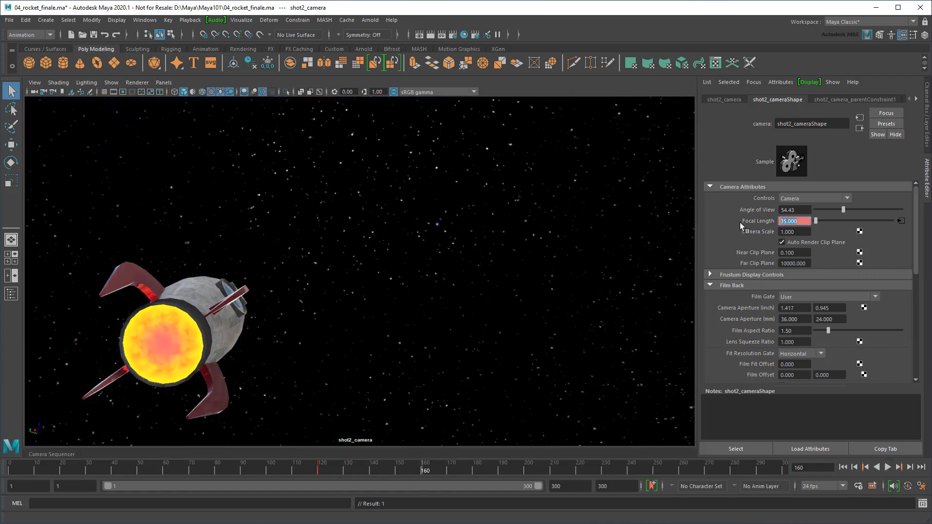
pyautogui.write('15')
pyautogui.press('Return')
pyautogui.rightClick(761, 222)
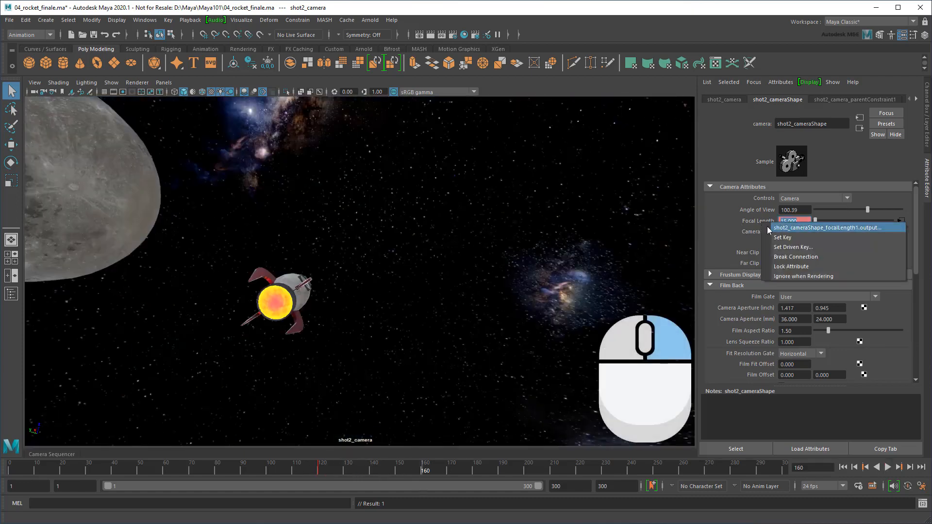
pyautogui.moveTo(767, 226); pyautogui.dragTo(758, 259, button='right')
pyautogui.click(317, 470)
pyautogui.click(888, 467)
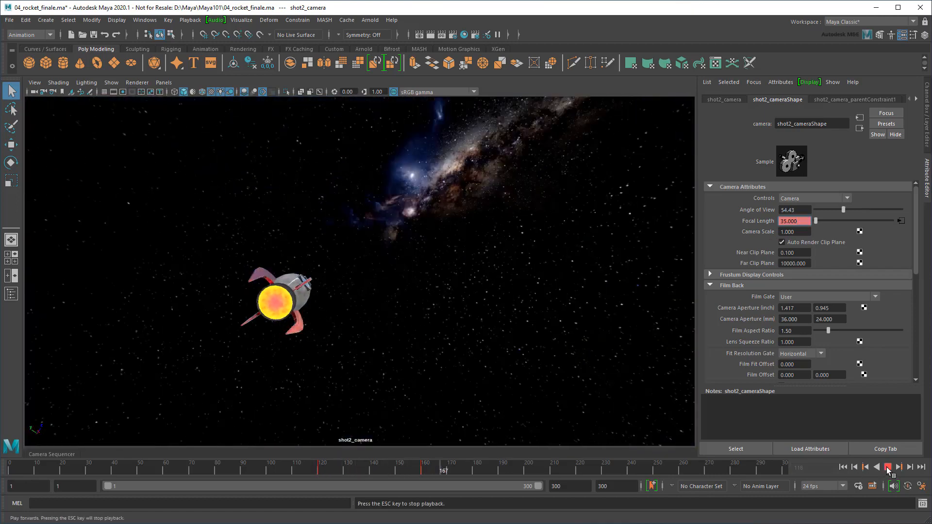
pyautogui.click(888, 467)
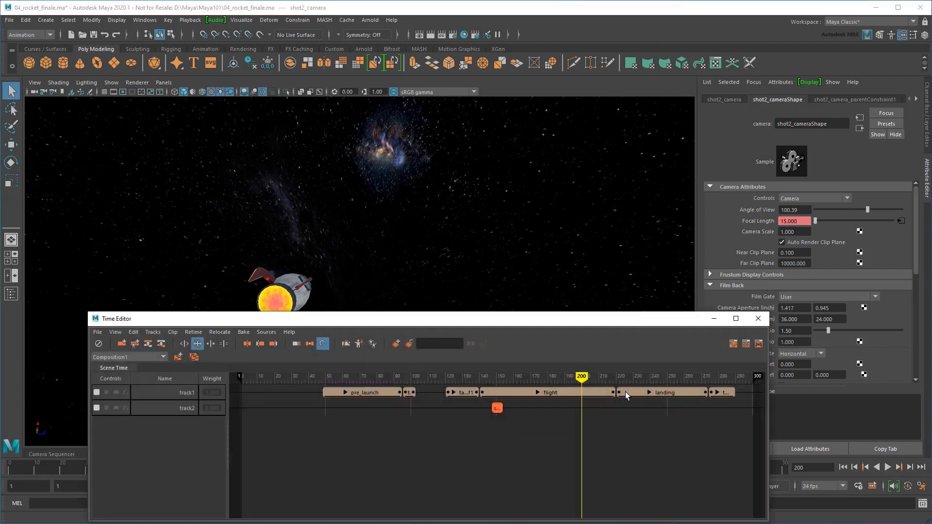
# Stretch the flight clip to end near frame 270, landing after it, and review the slower flight
pyautogui.moveTo(625, 395); pyautogui.dragTo(719, 392)
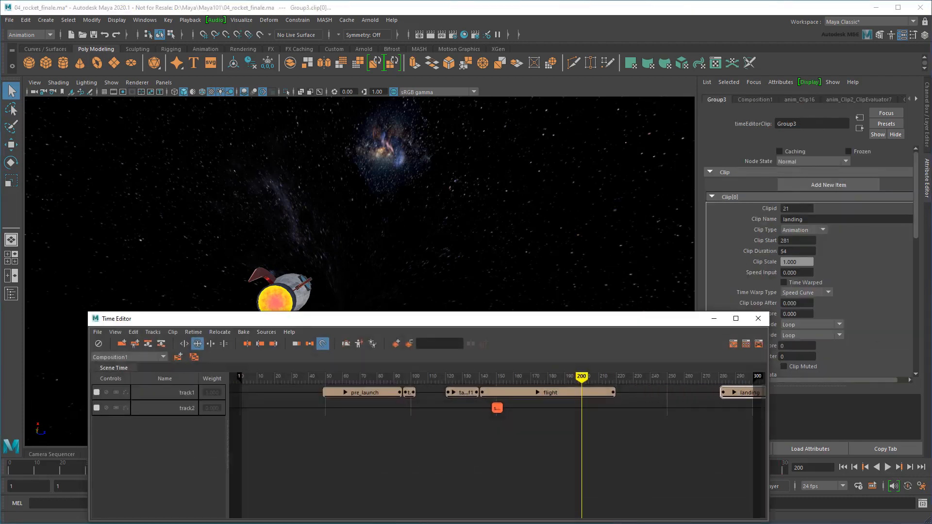
pyautogui.moveTo(614, 395); pyautogui.dragTo(718, 394)
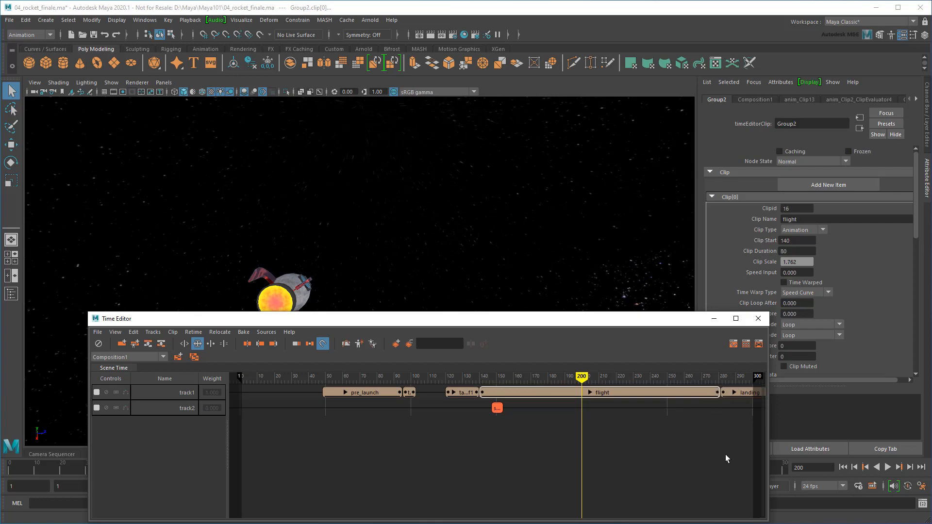
pyautogui.moveTo(520, 379); pyautogui.dragTo(513, 379)
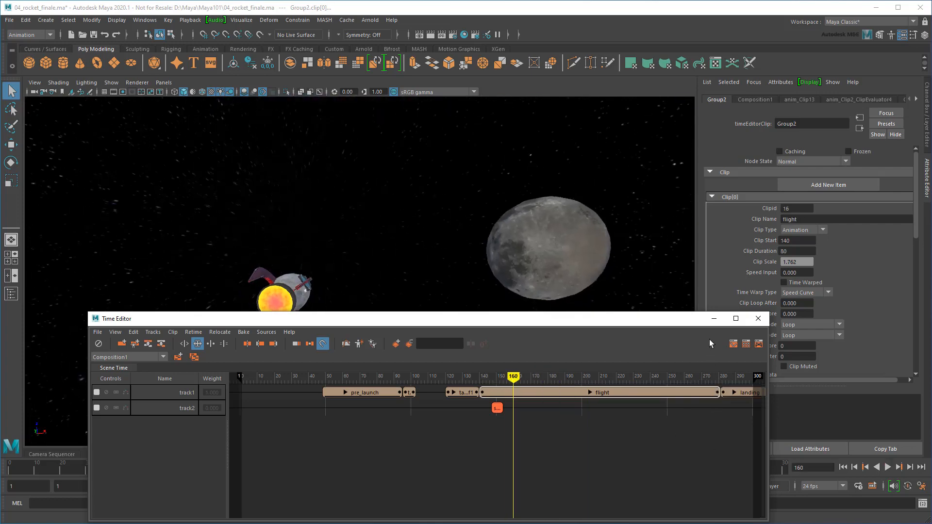
pyautogui.click(713, 319)
pyautogui.click(887, 468)
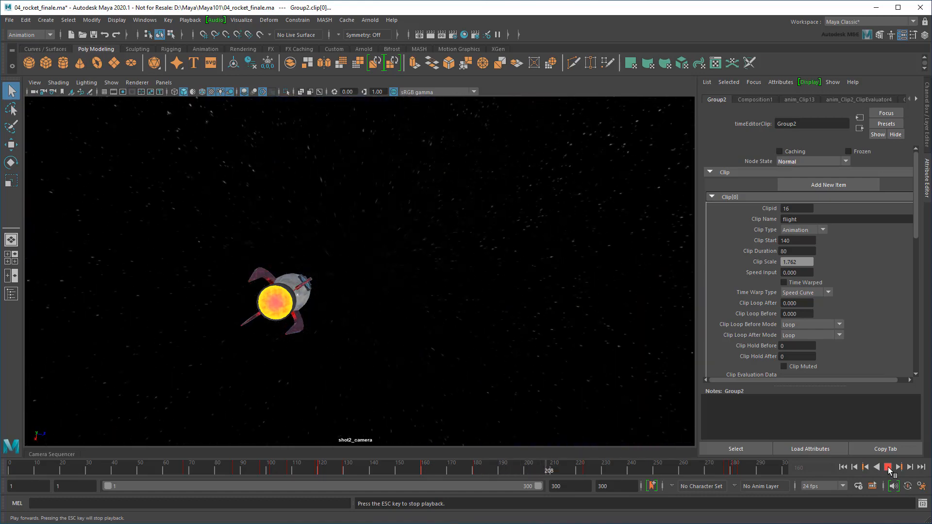
pyautogui.click(888, 467)
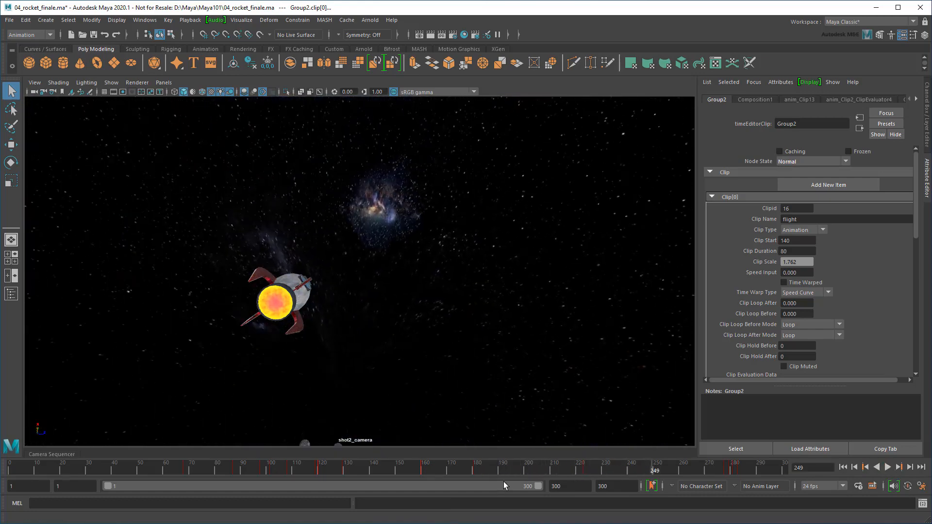
pyautogui.click(65, 456)
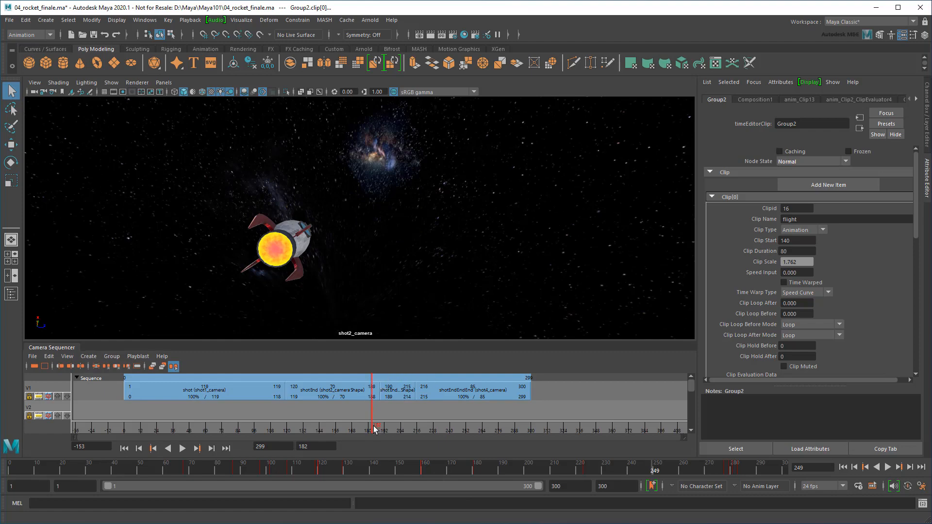
# Set the playback end to 400 and trim the shot4 shot to end at frame 375
pyautogui.moveTo(375, 429); pyautogui.dragTo(417, 446)
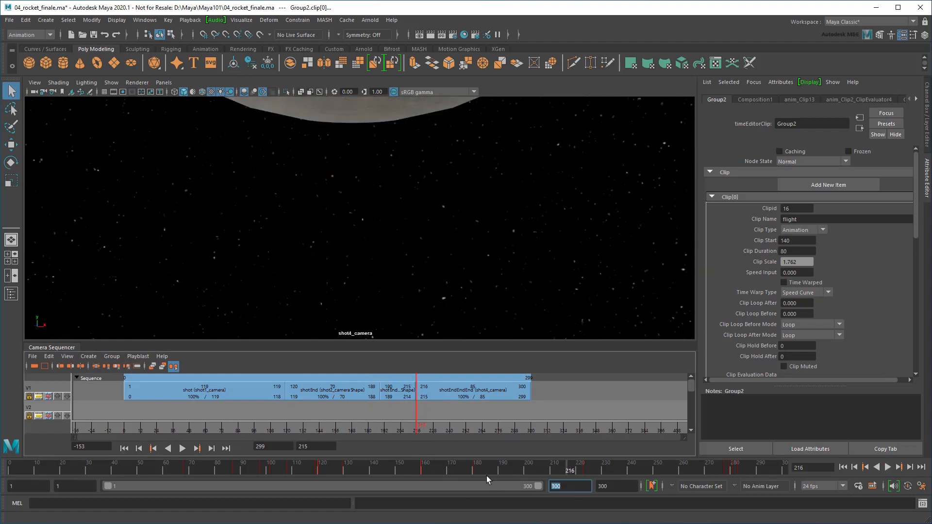
pyautogui.write('400')
pyautogui.press('Return')
pyautogui.moveTo(529, 391); pyautogui.dragTo(672, 414)
pyautogui.moveTo(430, 425); pyautogui.dragTo(634, 427)
pyautogui.moveTo(675, 387); pyautogui.dragTo(631, 385)
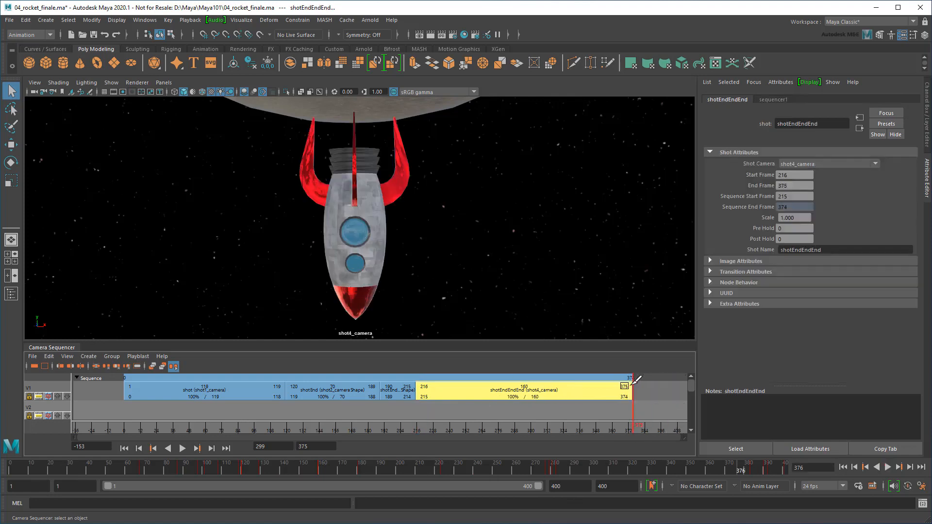
# Slide shot4's start later, extend shot3 to end at 289 and shot2 to 280
pyautogui.moveTo(633, 426); pyautogui.dragTo(517, 425)
pyautogui.moveTo(425, 387); pyautogui.dragTo(520, 390)
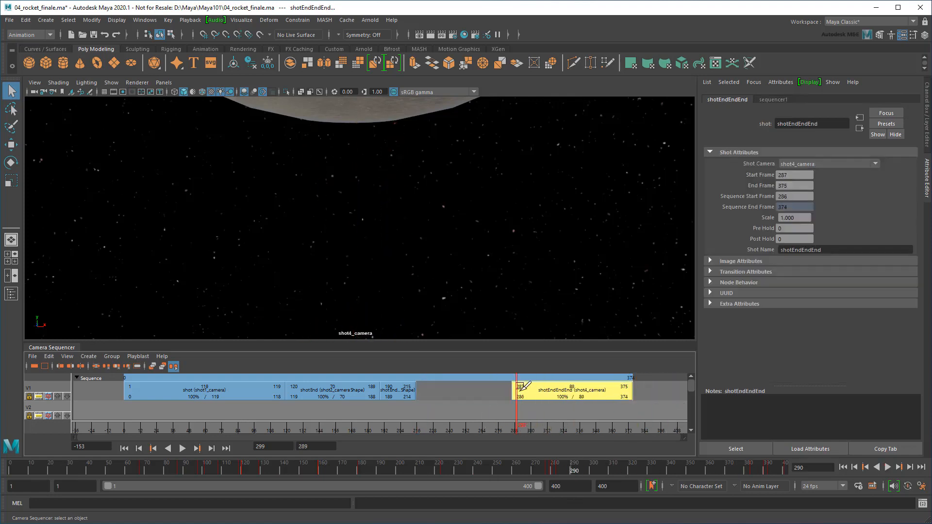
pyautogui.moveTo(416, 388); pyautogui.dragTo(513, 400)
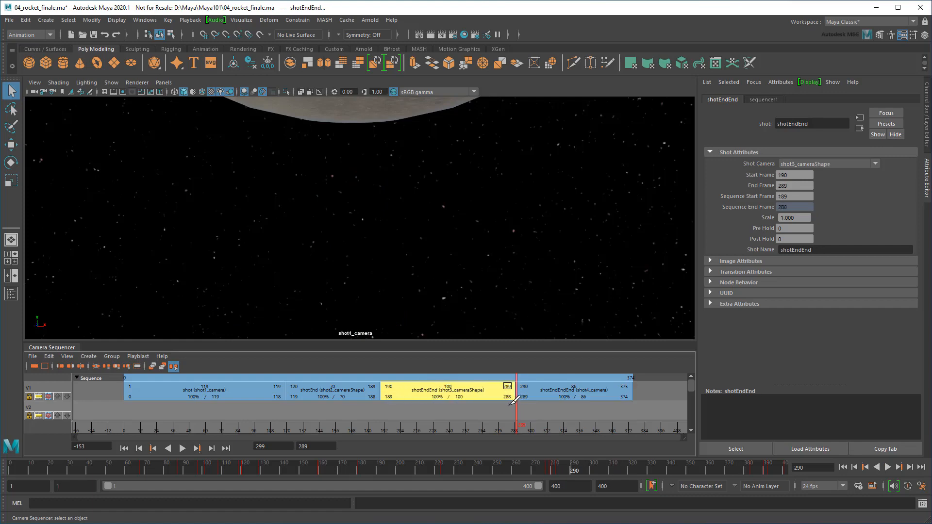
pyautogui.moveTo(383, 388); pyautogui.dragTo(515, 387)
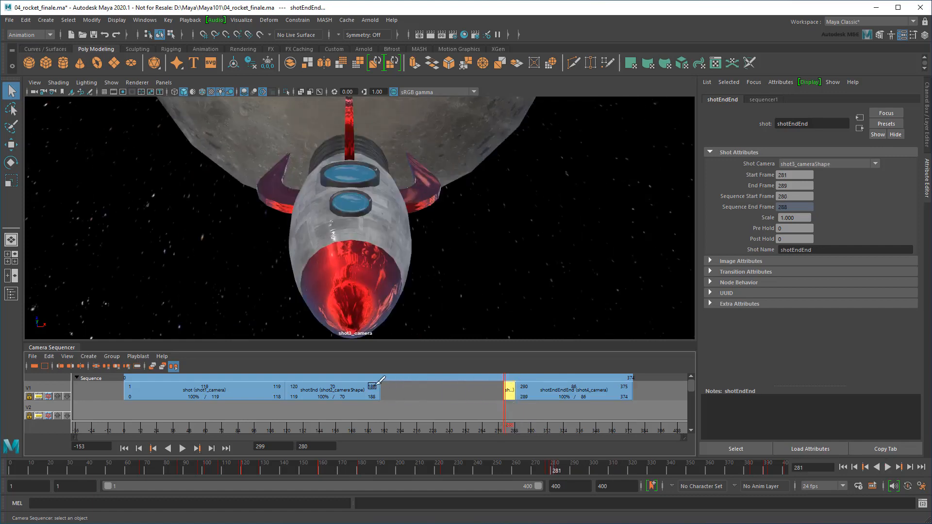
pyautogui.moveTo(379, 385); pyautogui.dragTo(499, 388)
# Trim shot2 back to end at frame 270 and move shot3's start to follow it
pyautogui.click(499, 431)
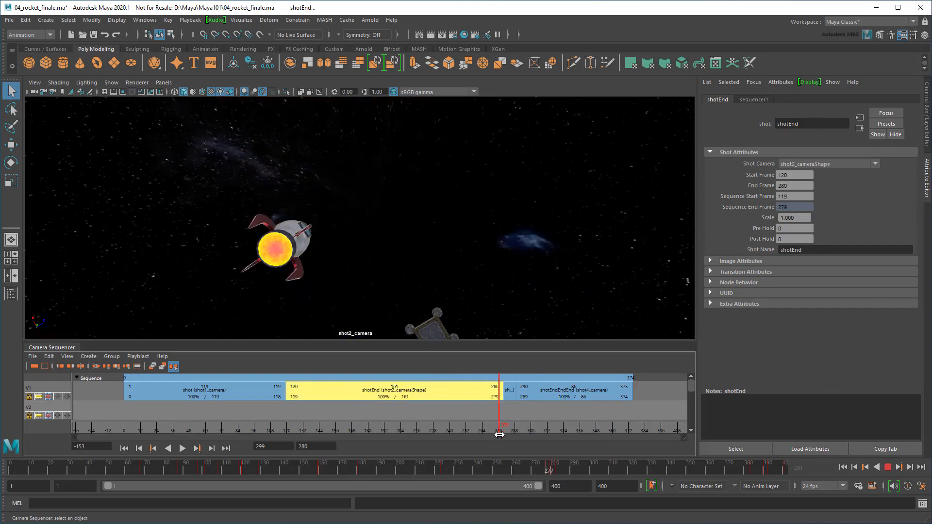
pyautogui.moveTo(499, 435)
pyautogui.mouseDown()
pyautogui.moveTo(484, 431)
pyautogui.moveTo(509, 431)
pyautogui.moveTo(489, 431)
pyautogui.mouseUp()
pyautogui.moveTo(500, 388); pyautogui.dragTo(488, 383)
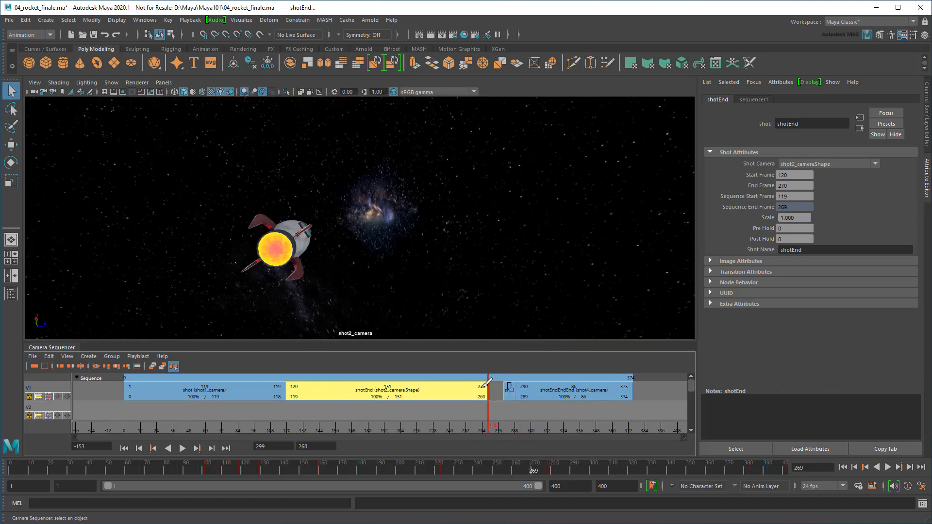
pyautogui.keyDown('alt'); pyautogui.moveTo(508, 387); pyautogui.dragTo(574, 391, button='right'); pyautogui.keyUp('alt')
pyautogui.moveTo(613, 388); pyautogui.dragTo(586, 388)
pyautogui.moveTo(581, 427)
pyautogui.mouseDown()
pyautogui.moveTo(598, 422)
pyautogui.moveTo(557, 439)
pyautogui.mouseUp()
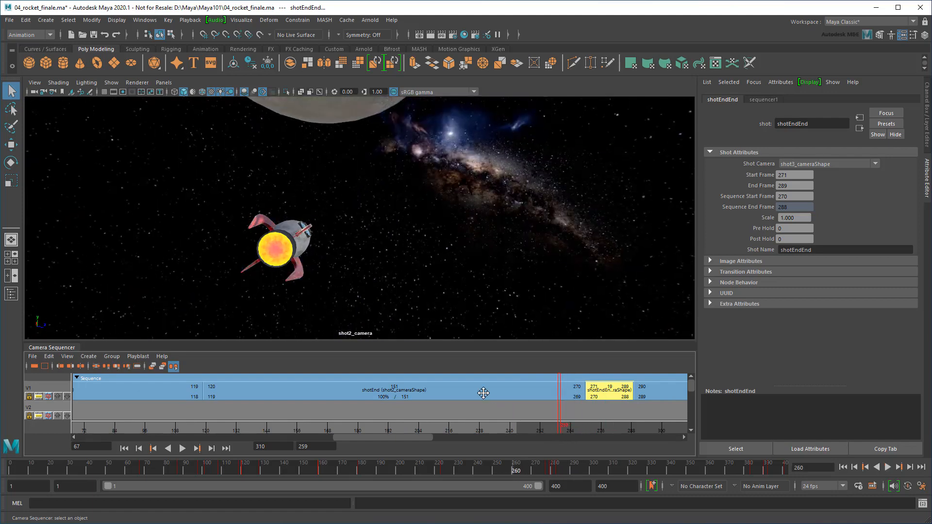
# Key shot2_camera's focal length at 15 on frame 260 and 35 on frame 270
pyautogui.click(482, 393)
pyautogui.click(859, 117)
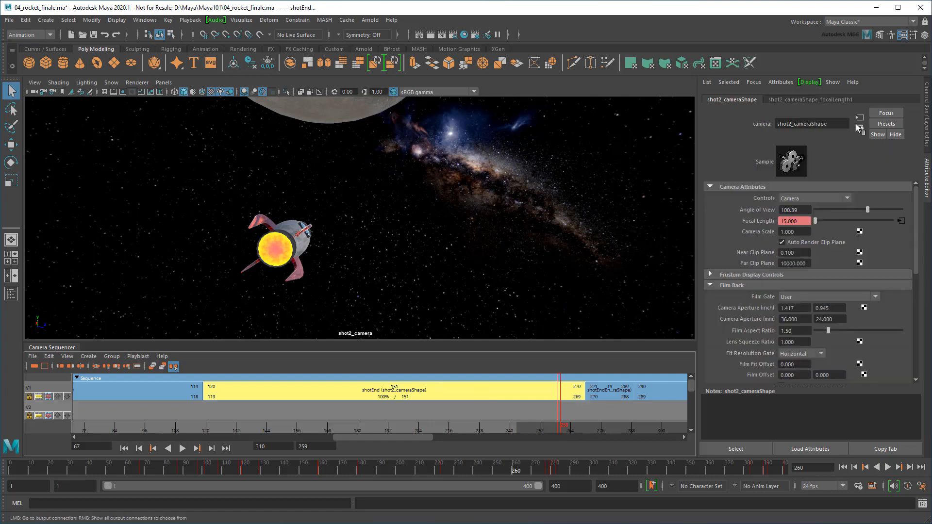
pyautogui.moveTo(756, 220); pyautogui.dragTo(764, 233, button='right')
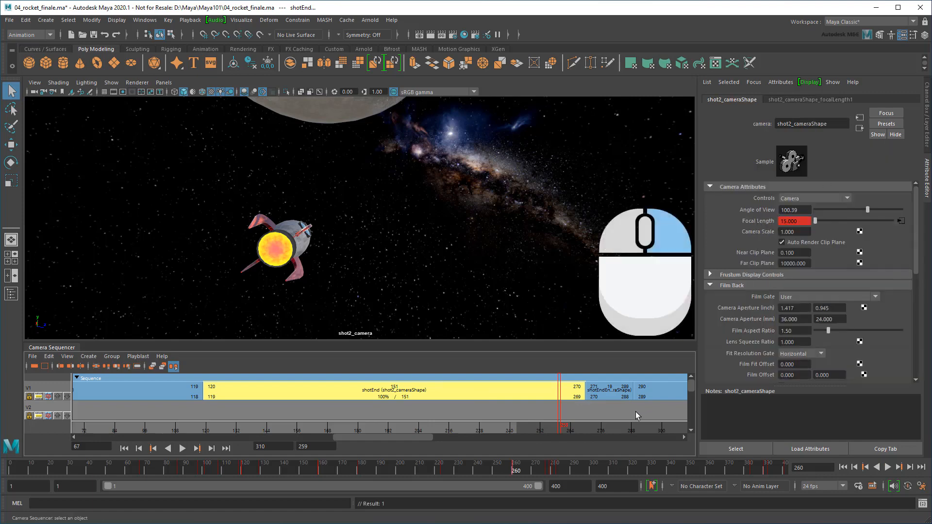
pyautogui.moveTo(563, 427); pyautogui.dragTo(582, 427)
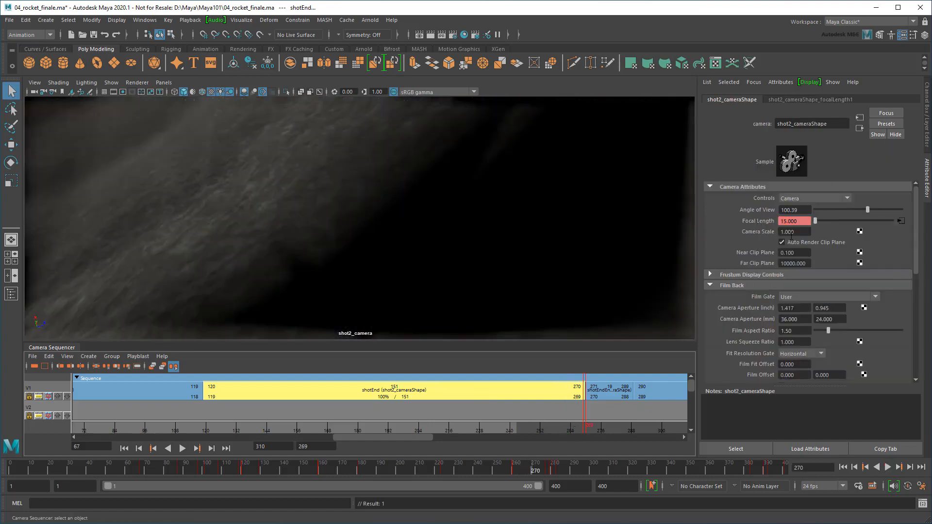
pyautogui.write('35')
pyautogui.press('Return')
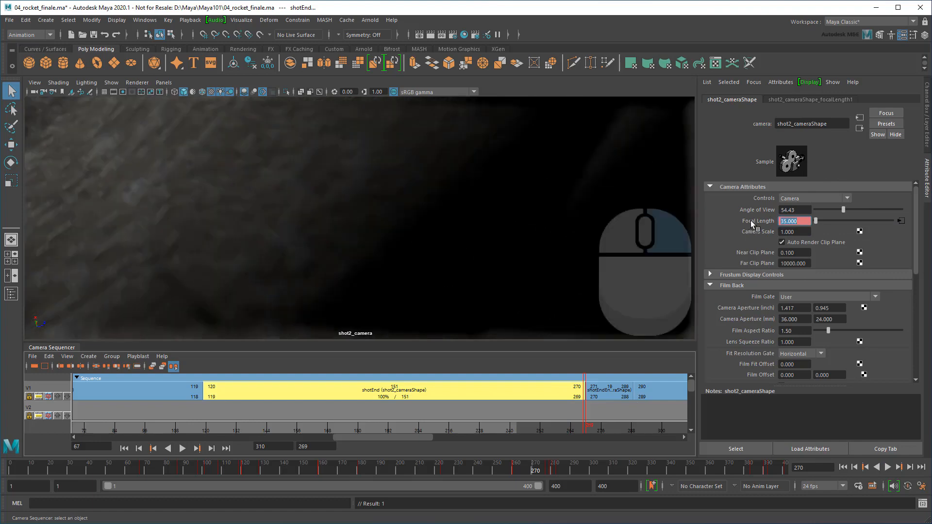
pyautogui.moveTo(751, 221); pyautogui.dragTo(764, 236, button='right')
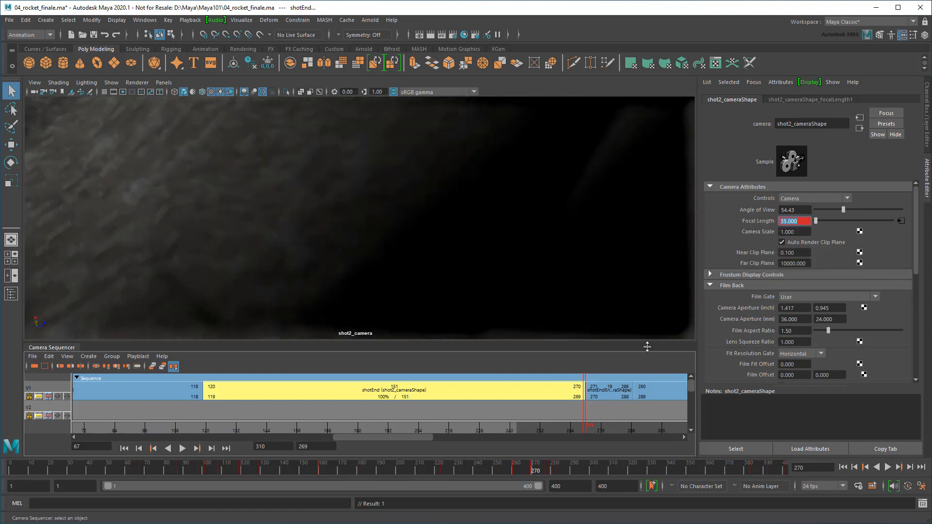
pyautogui.moveTo(522, 430)
pyautogui.mouseDown()
pyautogui.moveTo(522, 441)
pyautogui.moveTo(638, 474)
pyautogui.moveTo(810, 466)
pyautogui.mouseUp()
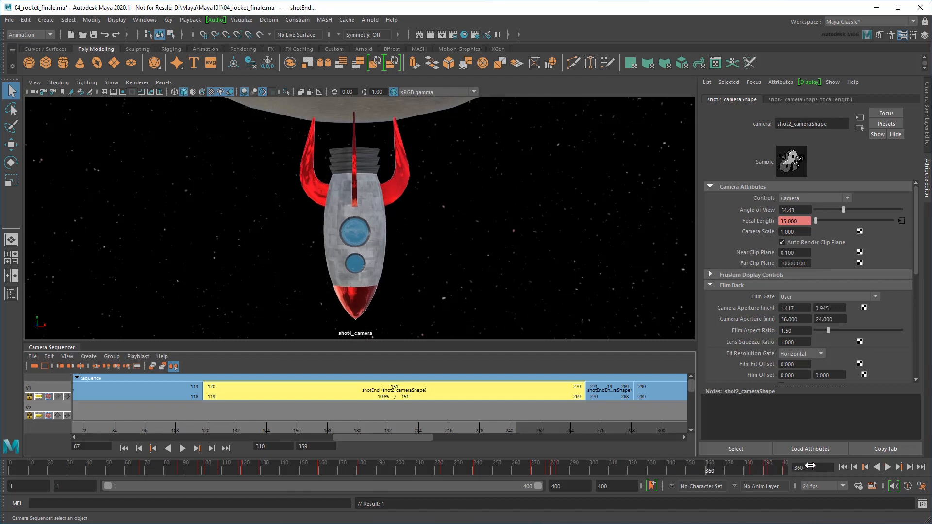
# Enable Shake on shot2_camera and set both shake fields to =rand(-0.005, 0.005)
pyautogui.scroll(-5, 848, 294)
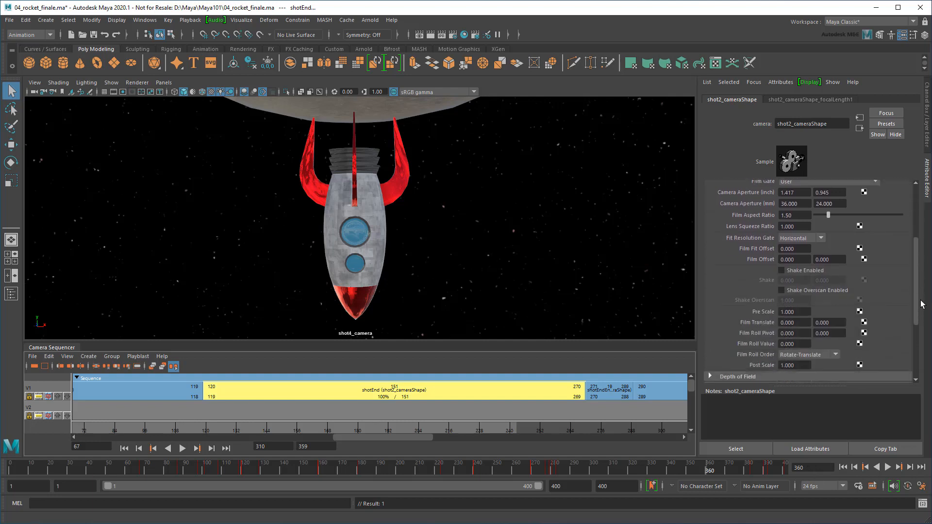
pyautogui.click(803, 243)
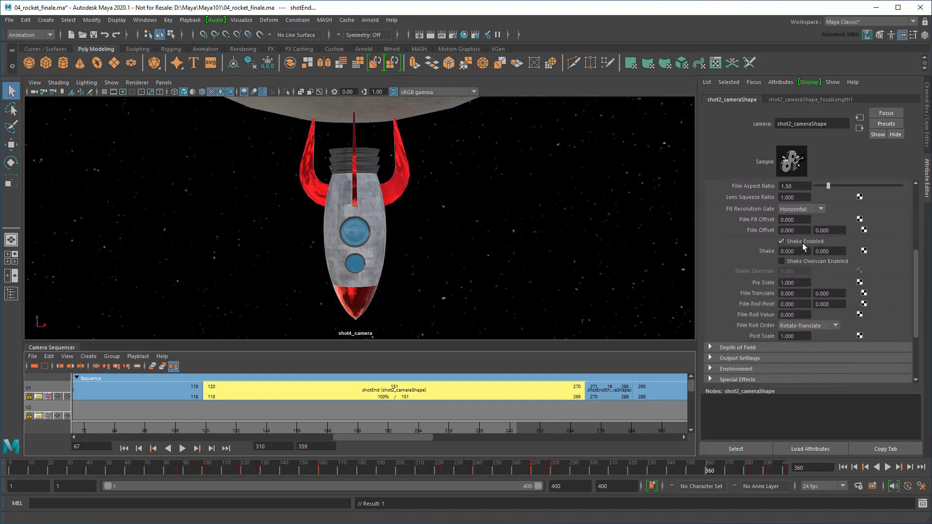
pyautogui.click(794, 251)
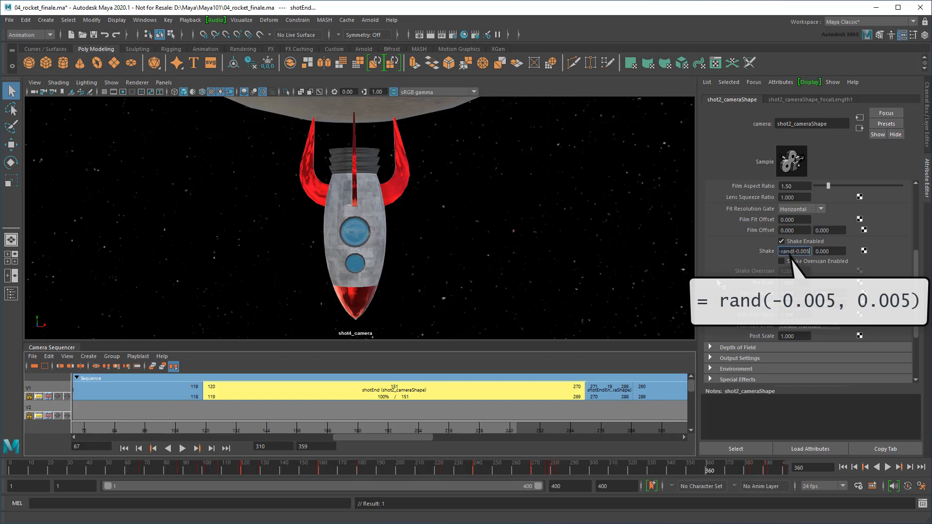
pyautogui.press('Return')
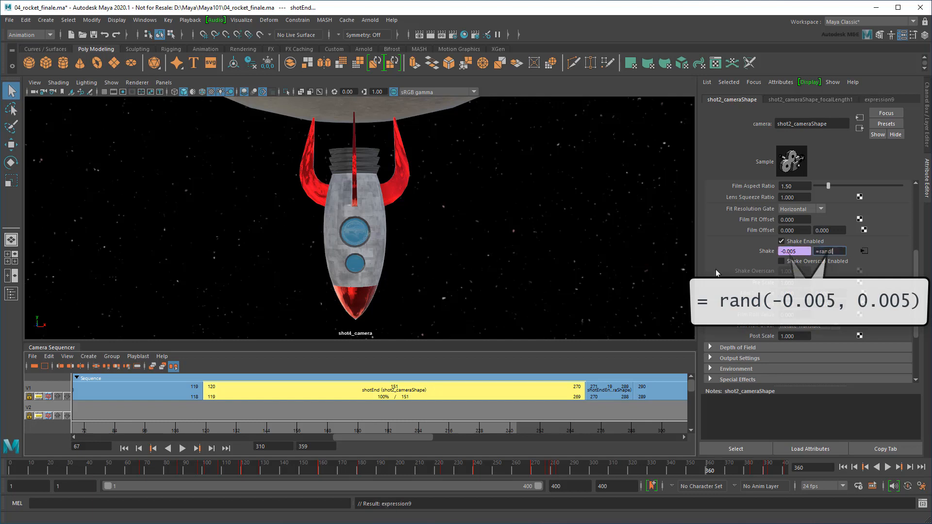
pyautogui.write('= rand(-0.005, 0.005)')
pyautogui.press('Return')
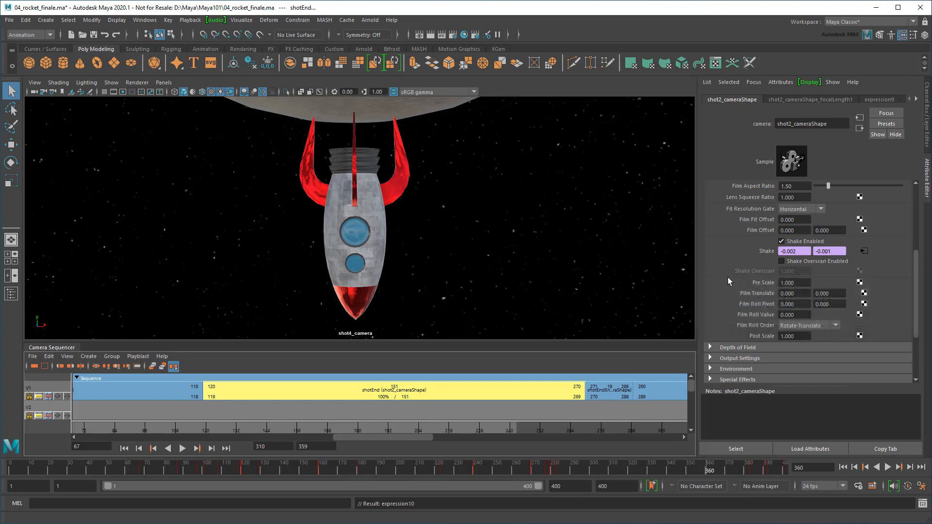
# Play the shot sequence from the start of shot2 to preview the shake
pyautogui.moveTo(577, 428); pyautogui.dragTo(206, 426)
pyautogui.click(181, 449)
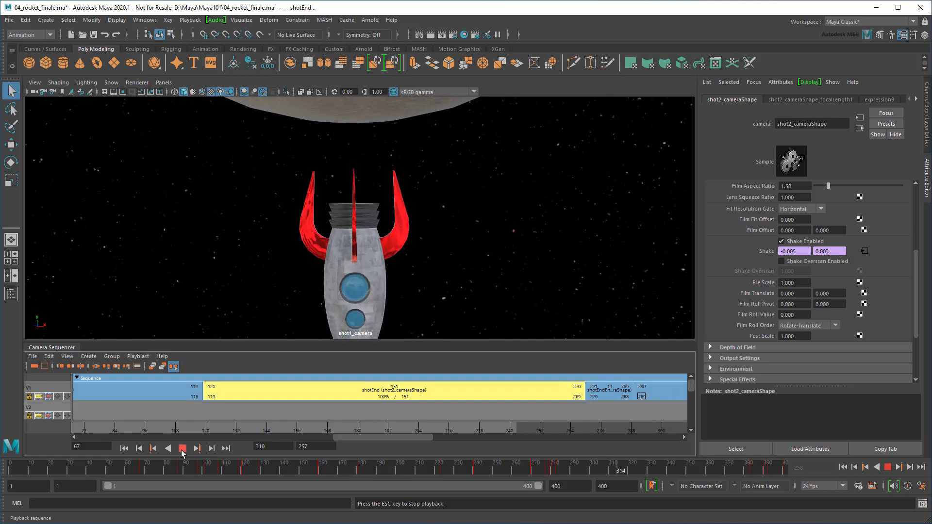
pyautogui.click(182, 448)
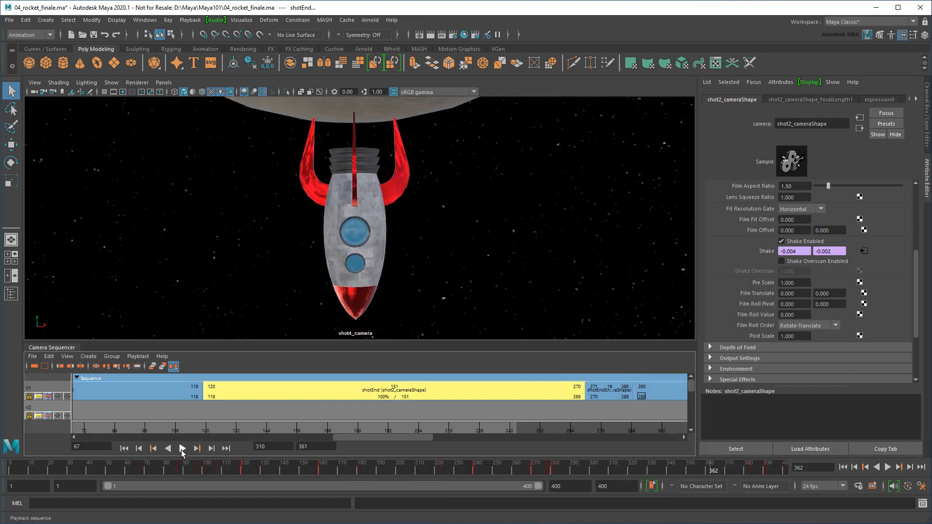
pyautogui.scroll(-4, 249, 419)
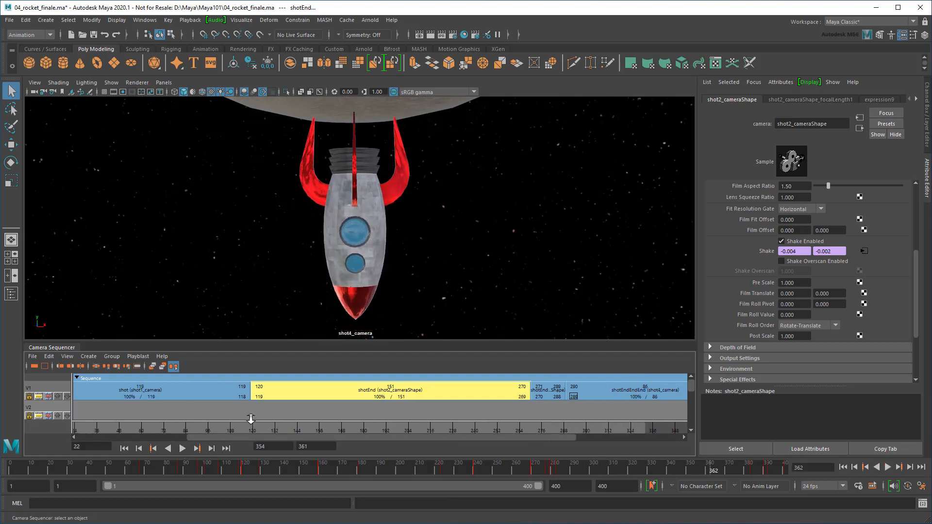
pyautogui.moveTo(257, 438)
pyautogui.mouseDown()
pyautogui.moveTo(233, 431)
pyautogui.moveTo(273, 433)
pyautogui.mouseUp()
# Key launchPad visible at frame 120 and hidden (Visibility 0) at frame 121
pyautogui.click(11, 294)
pyautogui.click(68, 249)
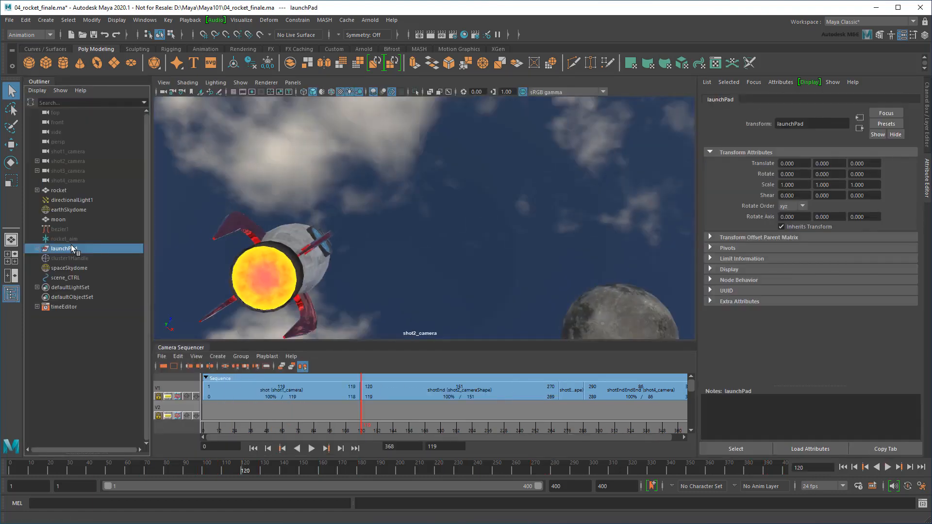
pyautogui.click(927, 124)
pyautogui.rightClick(876, 179)
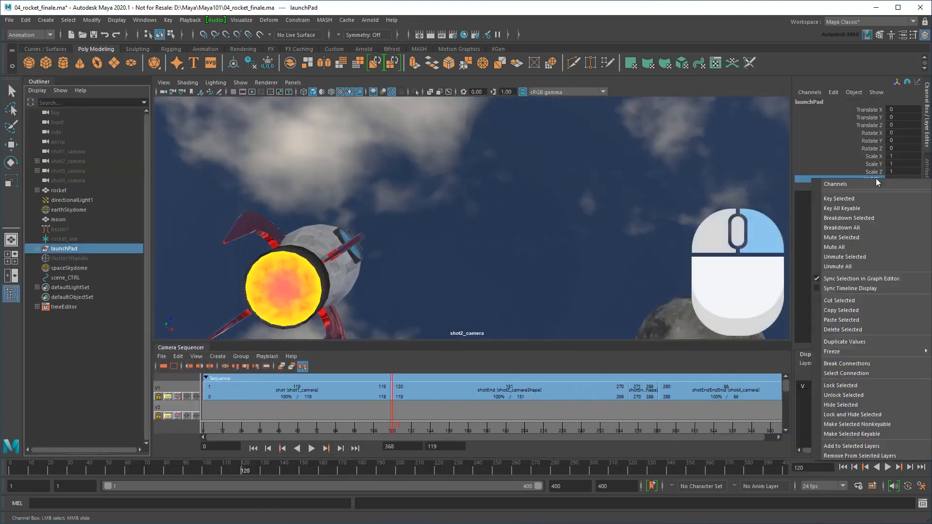
pyautogui.click(871, 194)
pyautogui.click(243, 474)
pyautogui.moveTo(243, 470); pyautogui.dragTo(244, 470)
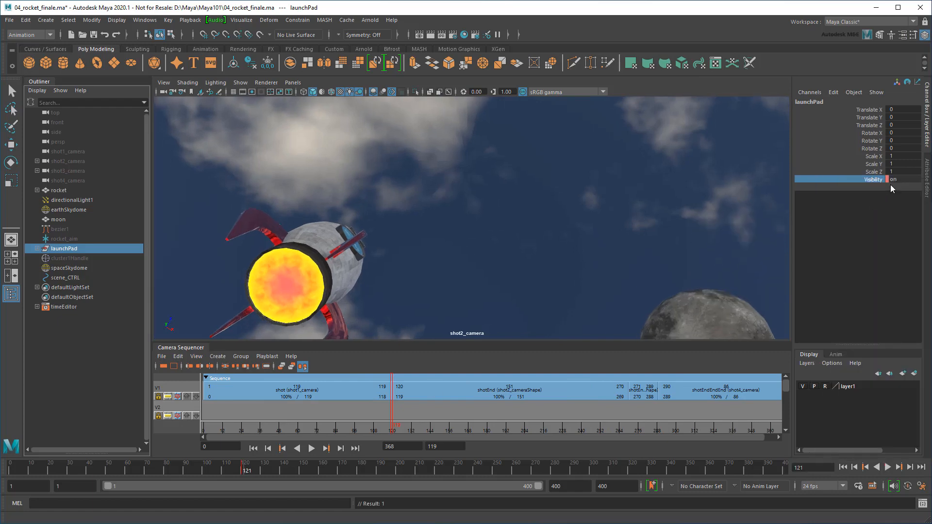
pyautogui.click(895, 180)
pyautogui.write('0')
pyautogui.press('Return')
pyautogui.rightClick(875, 179)
pyautogui.click(883, 196)
pyautogui.hotkey('alt', 'v')
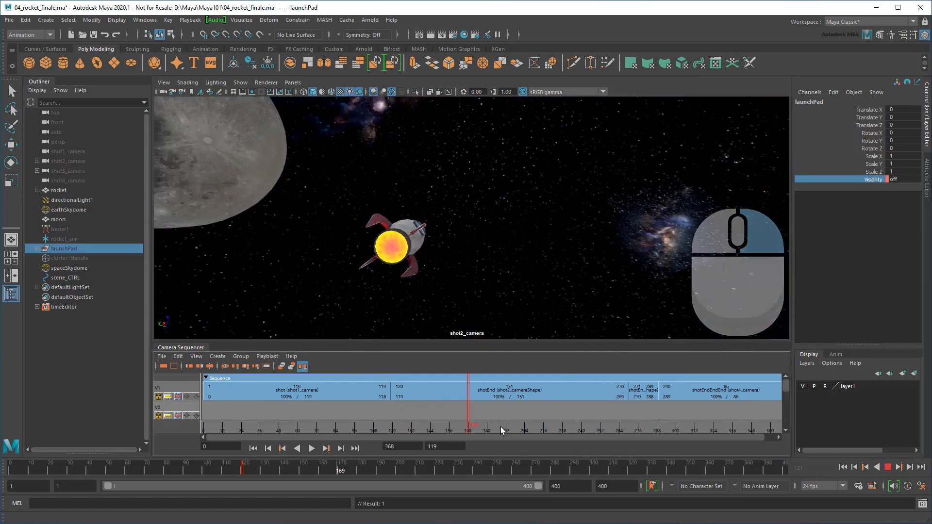
# Create a polygon sphere and scale it up to 16.208
pyautogui.moveTo(540, 422); pyautogui.dragTo(358, 422)
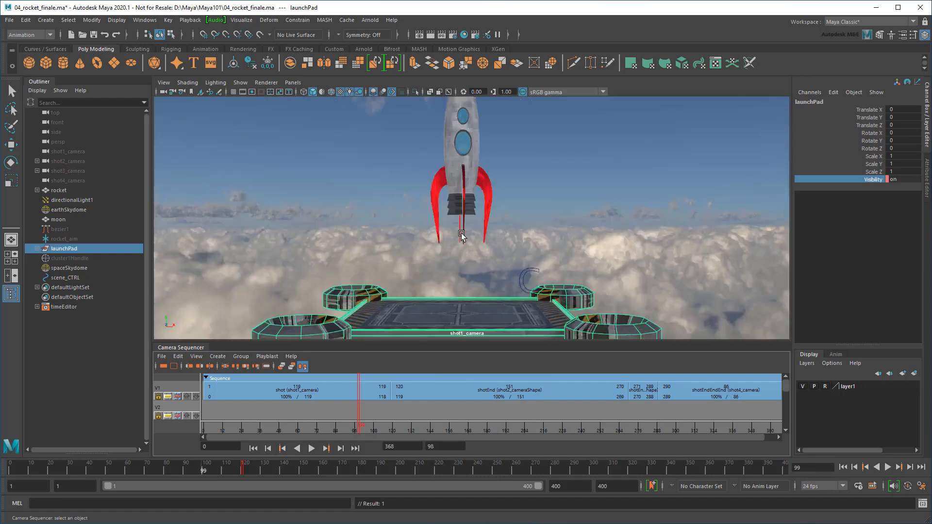
pyautogui.scroll(-8, 461, 237)
pyautogui.click(29, 62)
pyautogui.press('r')
pyautogui.moveTo(467, 252); pyautogui.dragTo(671, 300)
pyautogui.scroll(-3, 544, 199)
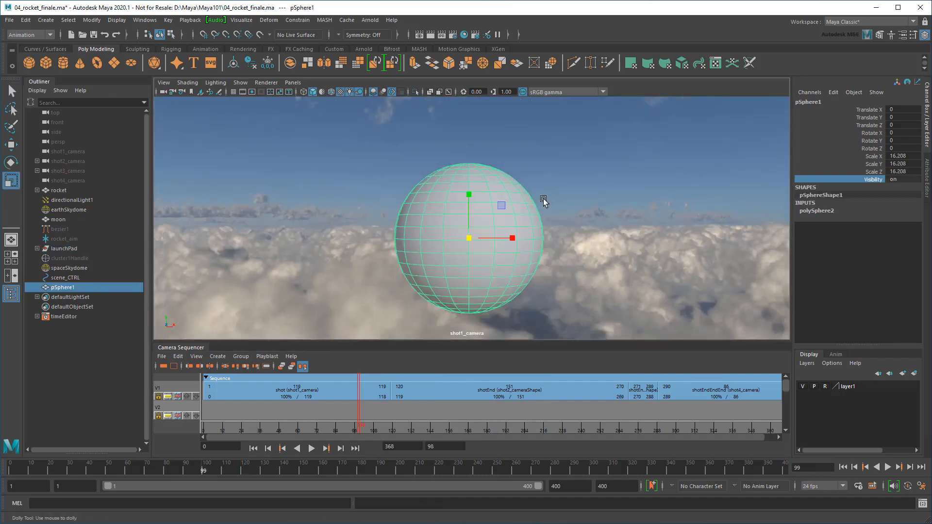
# Assign the sphere a Standard Surface named earth_MAT with 1_earth_8k.jpg as base color
pyautogui.moveTo(491, 189); pyautogui.dragTo(503, 438, button='right')
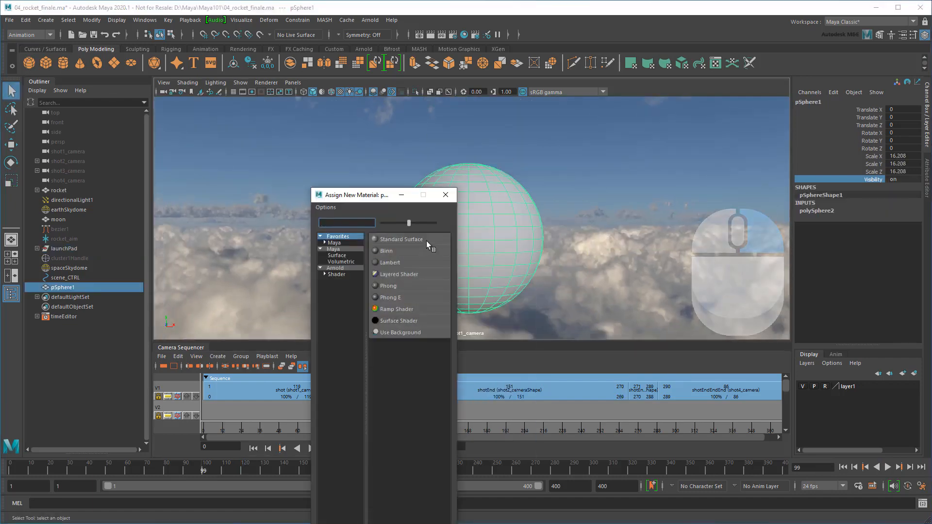
pyautogui.click(426, 240)
pyautogui.write('earth_MAT')
pyautogui.press('Return')
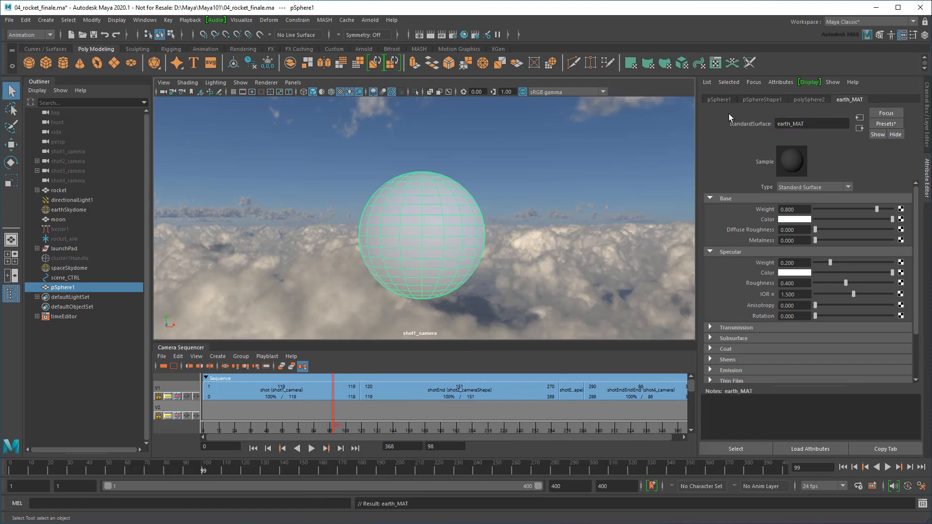
pyautogui.click(901, 220)
pyautogui.click(406, 272)
pyautogui.click(903, 232)
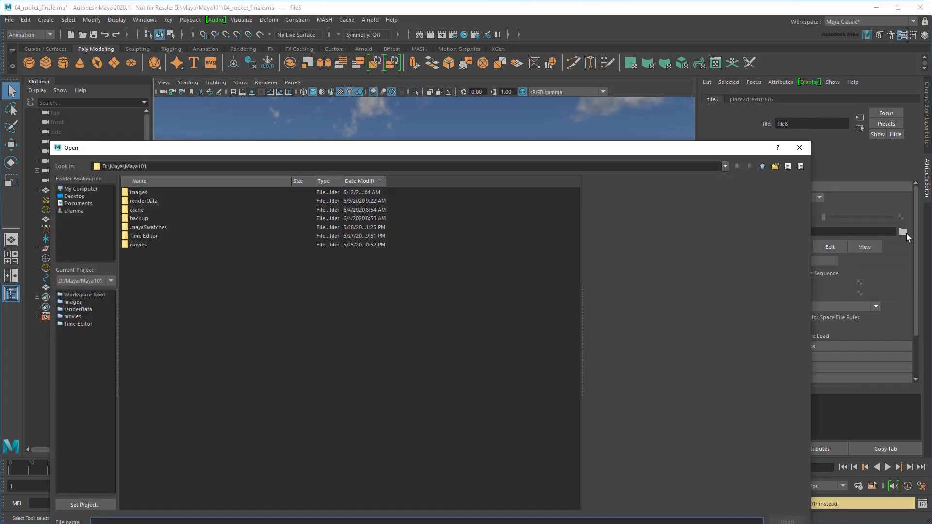
pyautogui.doubleClick(140, 192)
pyautogui.click(148, 254)
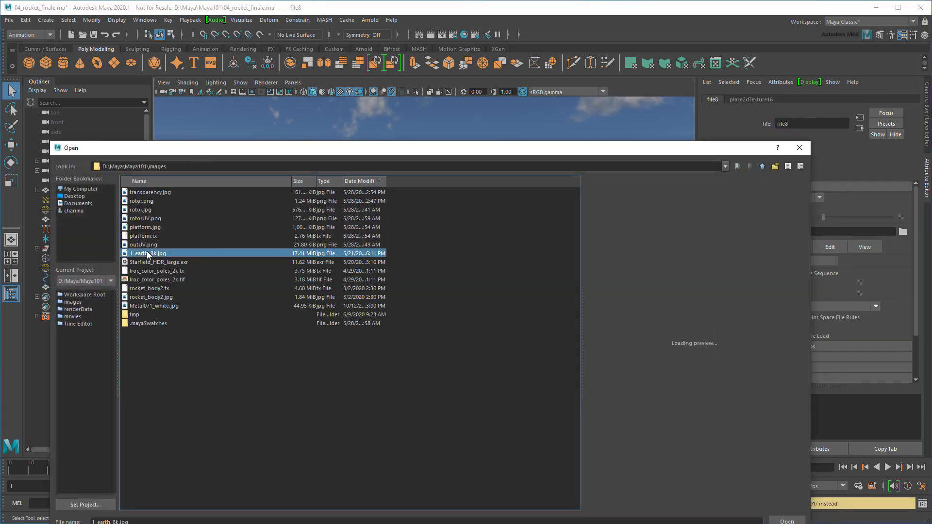
pyautogui.click(787, 521)
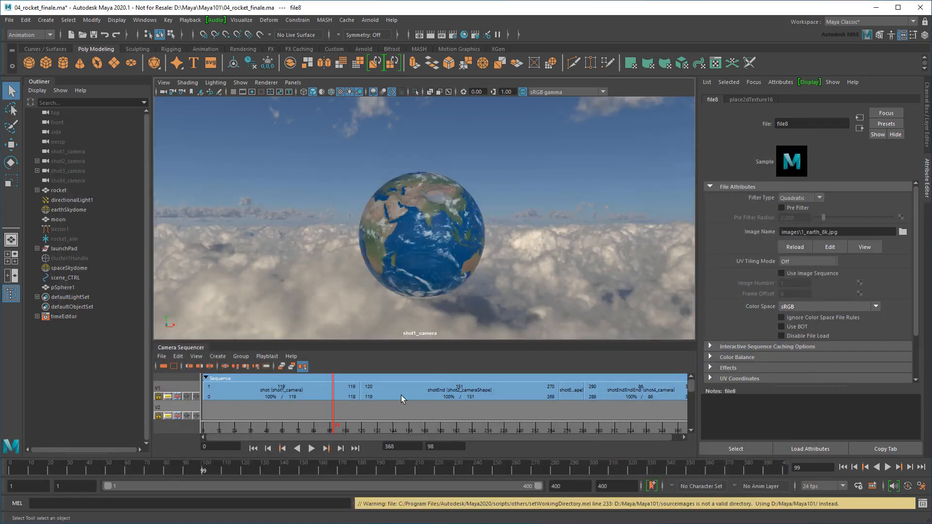
# Key pSphere1 hidden at frame 119 and visible at frame 141
pyautogui.moveTo(333, 432); pyautogui.dragTo(352, 428)
pyautogui.click(62, 287)
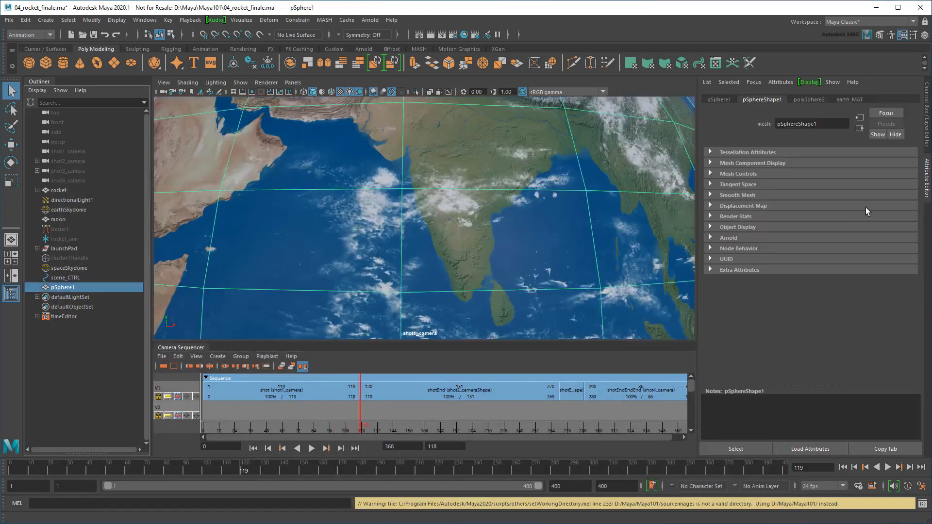
pyautogui.click(926, 138)
pyautogui.write('0')
pyautogui.press('Return')
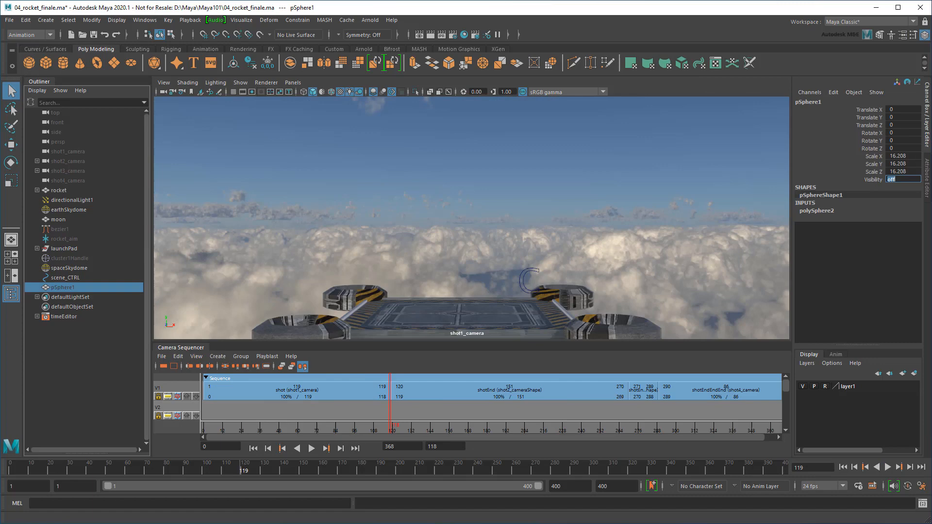
pyautogui.rightClick(875, 180)
pyautogui.click(876, 193)
pyautogui.moveTo(393, 431); pyautogui.dragTo(427, 431)
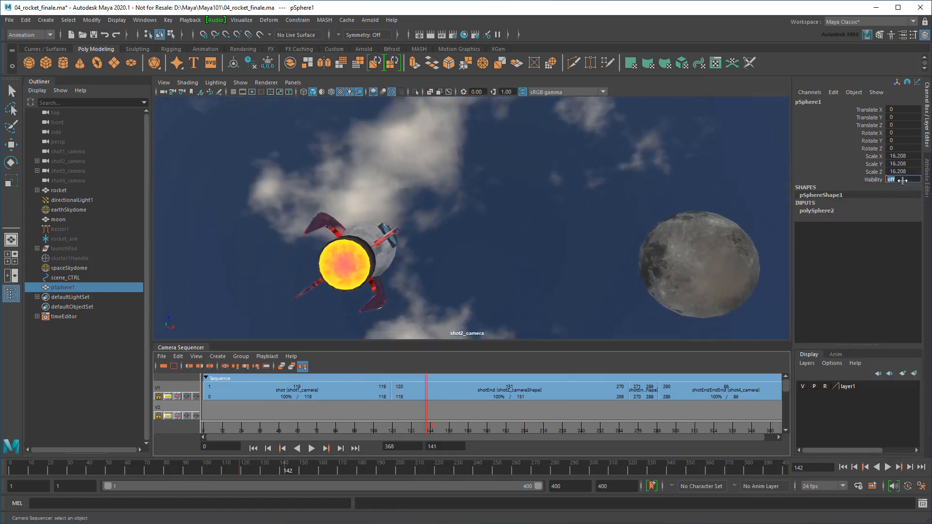
pyautogui.rightClick(877, 180)
pyautogui.click(875, 197)
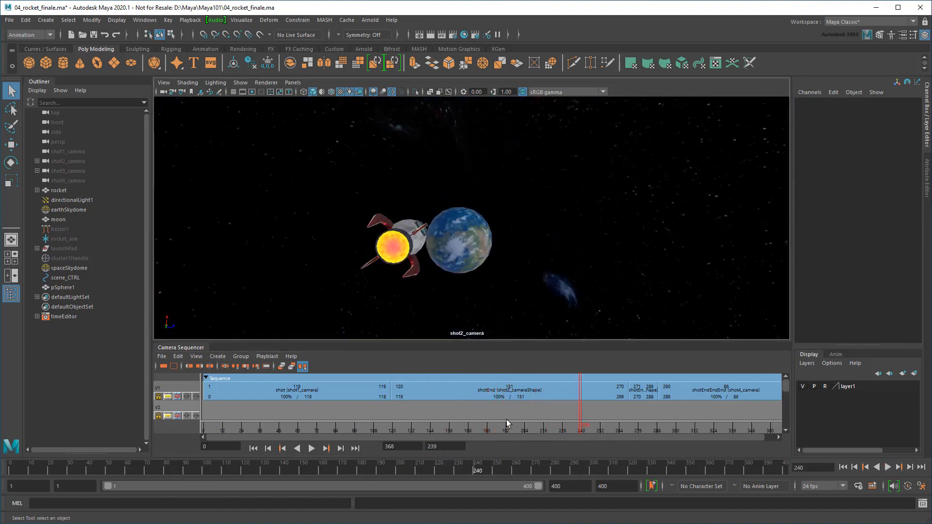
# Playblast the entire camera sequence to movies\Shot.avi
pyautogui.click(257, 358)
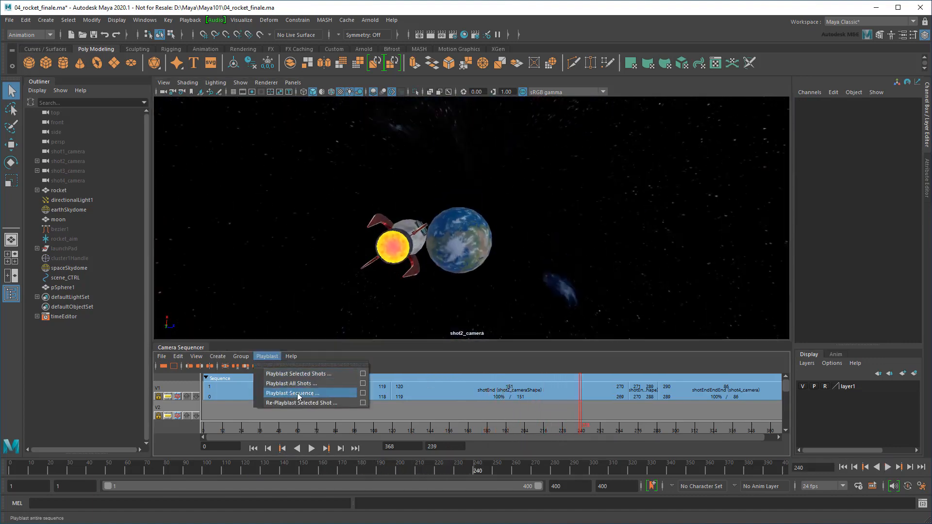
pyautogui.click(320, 394)
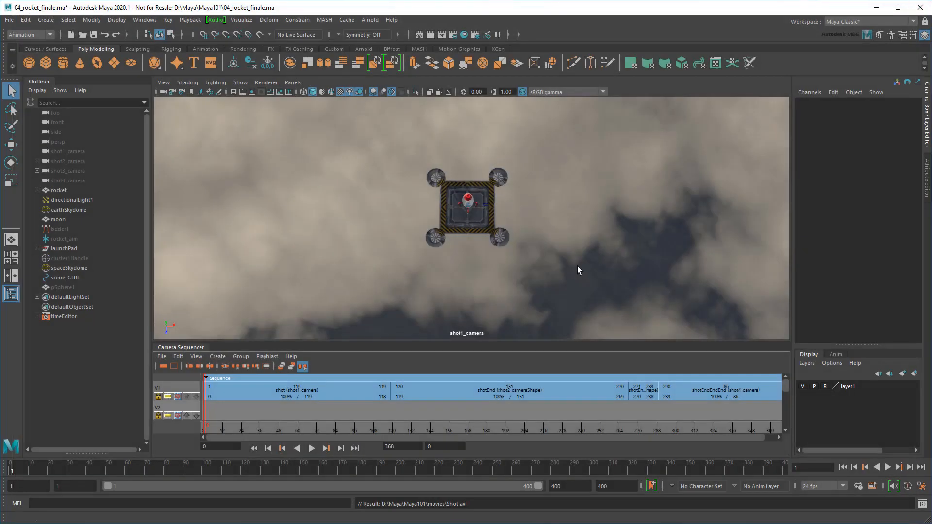
# Create an ubercam from the sequencer and look through it in the viewport
pyautogui.click(217, 357)
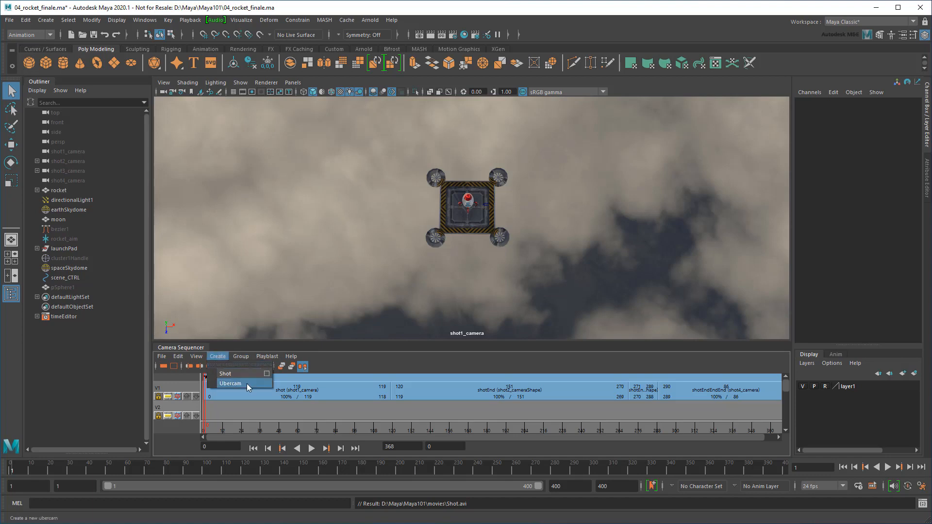
pyautogui.click(247, 384)
pyautogui.click(76, 298)
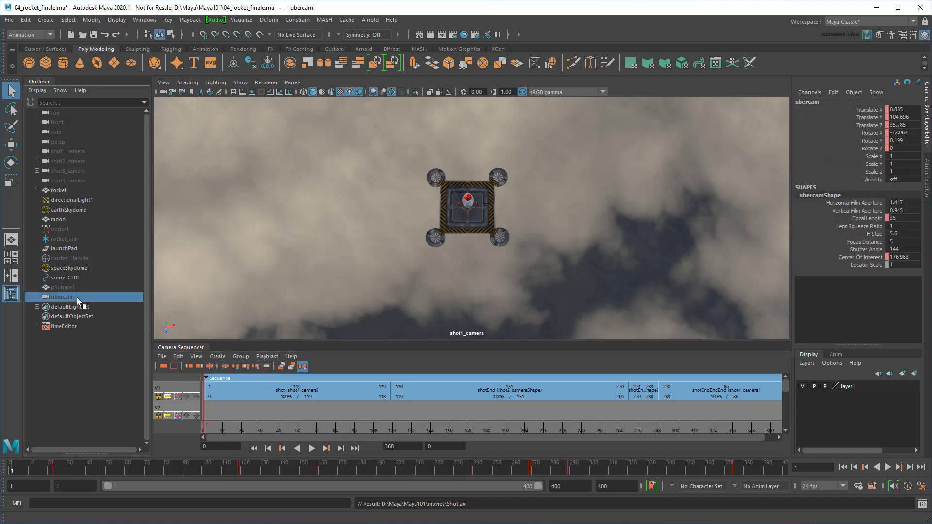
pyautogui.click(293, 82)
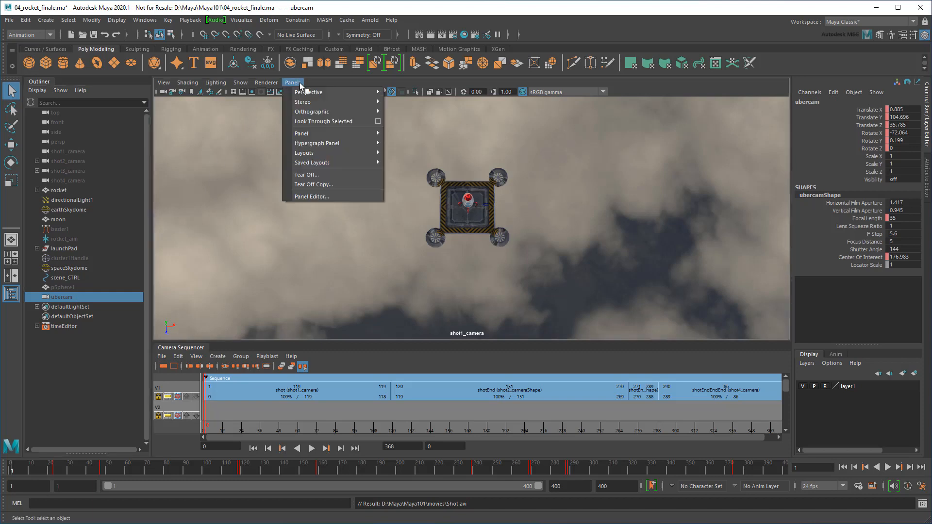
pyautogui.moveTo(335, 93)
pyautogui.click(435, 142)
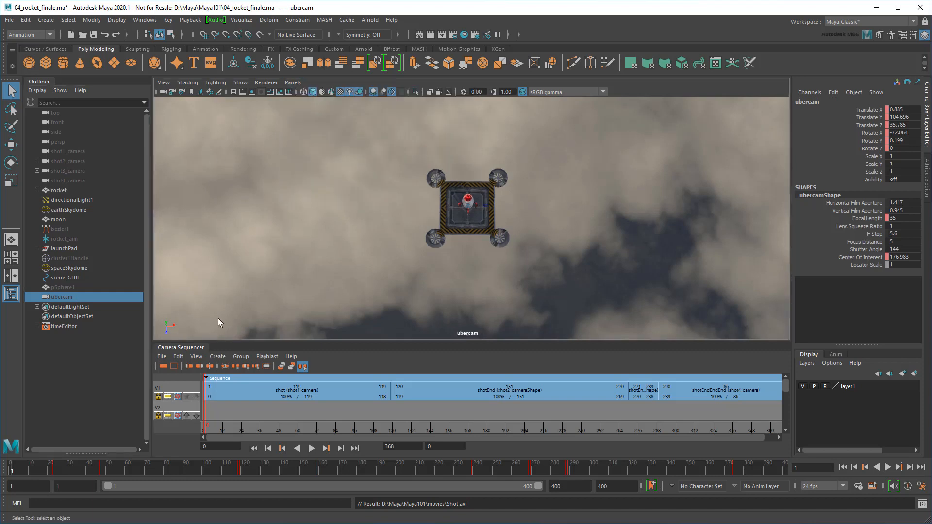
# Collapse the sequencer, play the ubercam through, then delete it
pyautogui.click(202, 349)
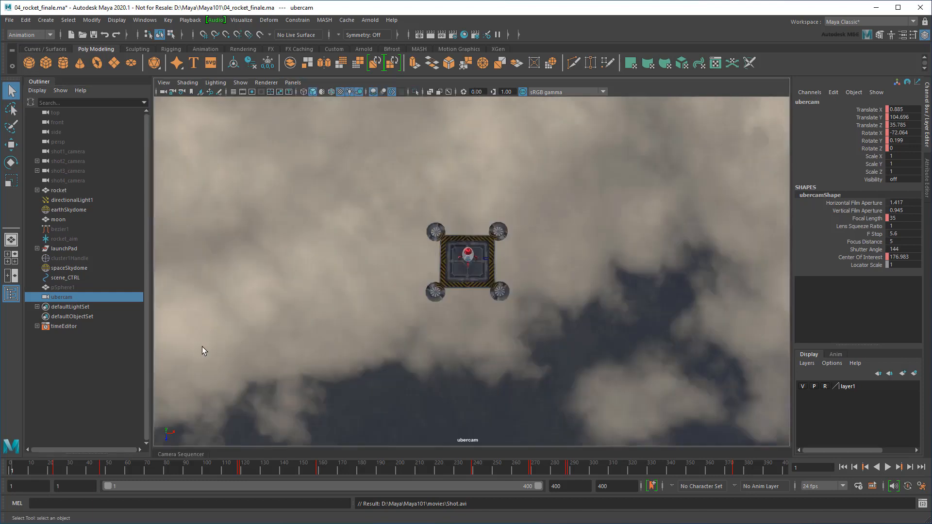
pyautogui.click(887, 467)
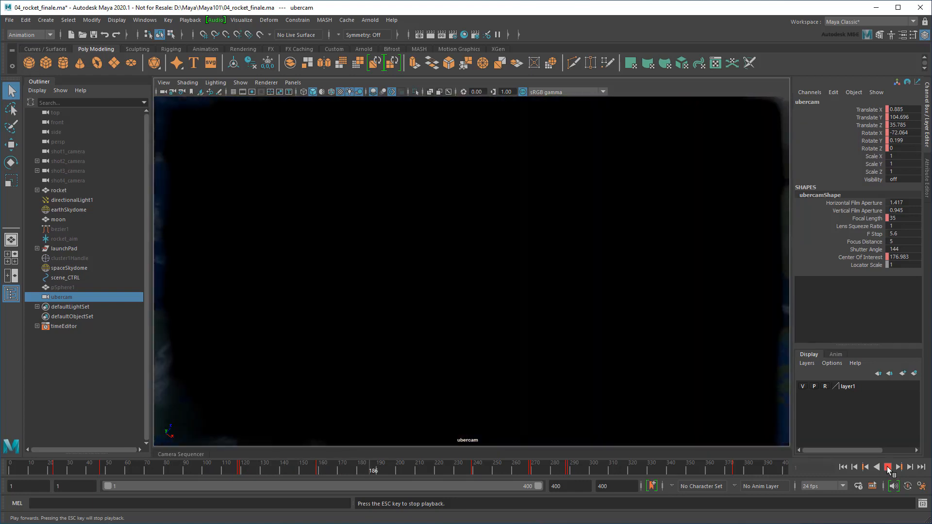
pyautogui.click(886, 467)
pyautogui.click(847, 468)
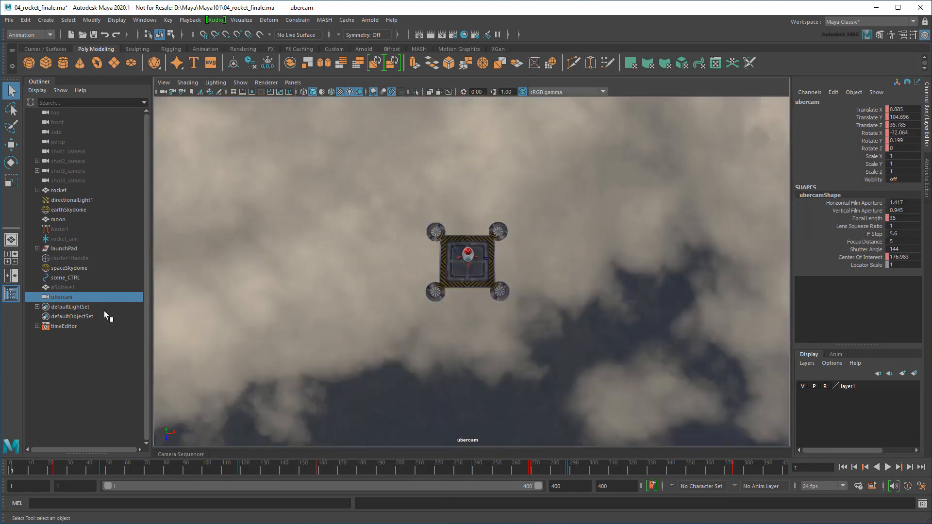
pyautogui.press('Delete')
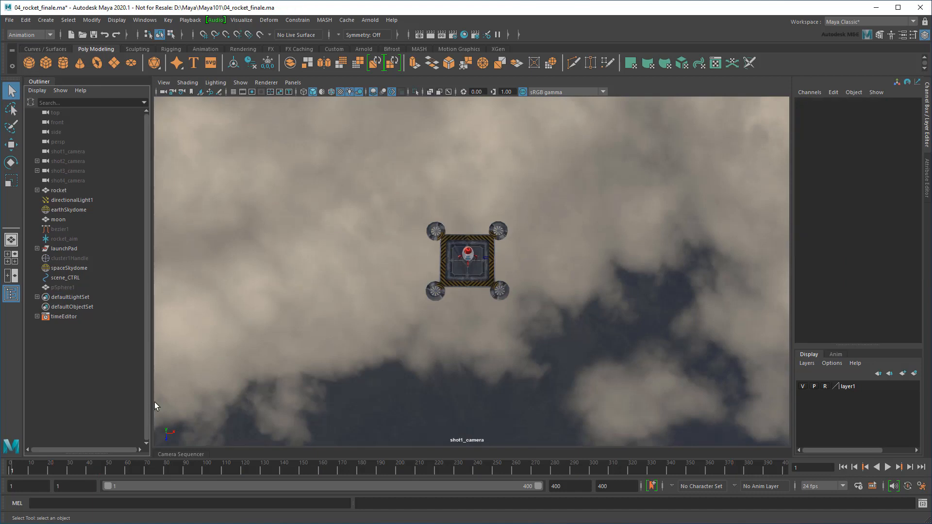
# Bake the motion of shot2_camera and shot3_camera into keys
pyautogui.click(166, 454)
pyautogui.keyDown('shift'); pyautogui.click(68, 162); pyautogui.keyUp('shift')
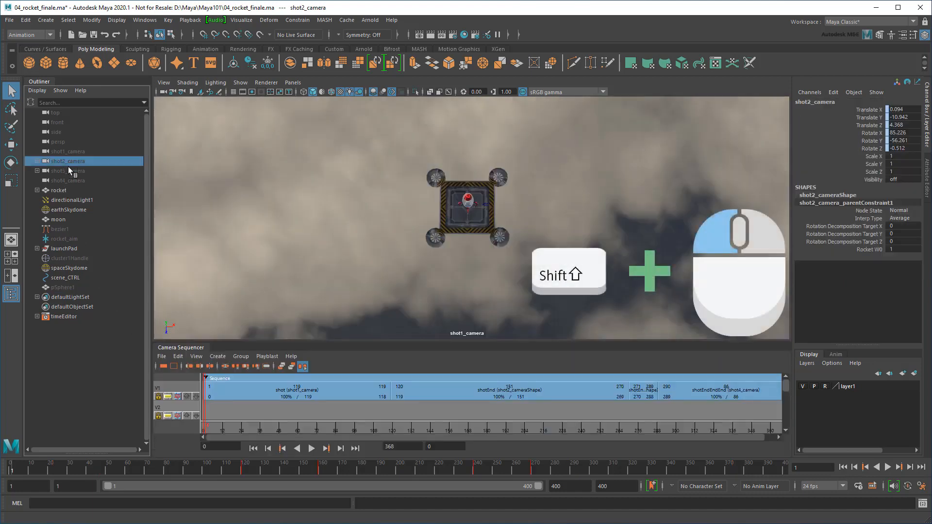
pyautogui.keyDown('shift'); pyautogui.click(68, 170); pyautogui.keyUp('shift')
pyautogui.click(169, 20)
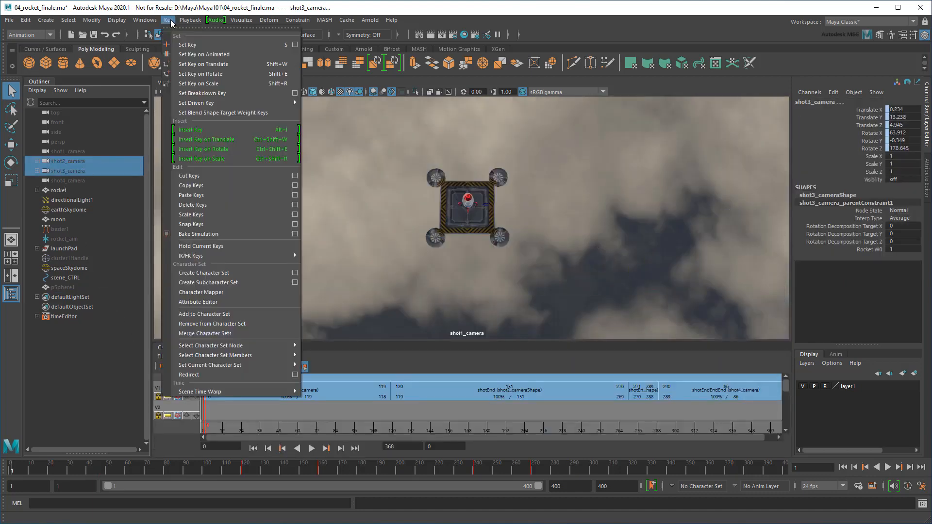
pyautogui.click(249, 235)
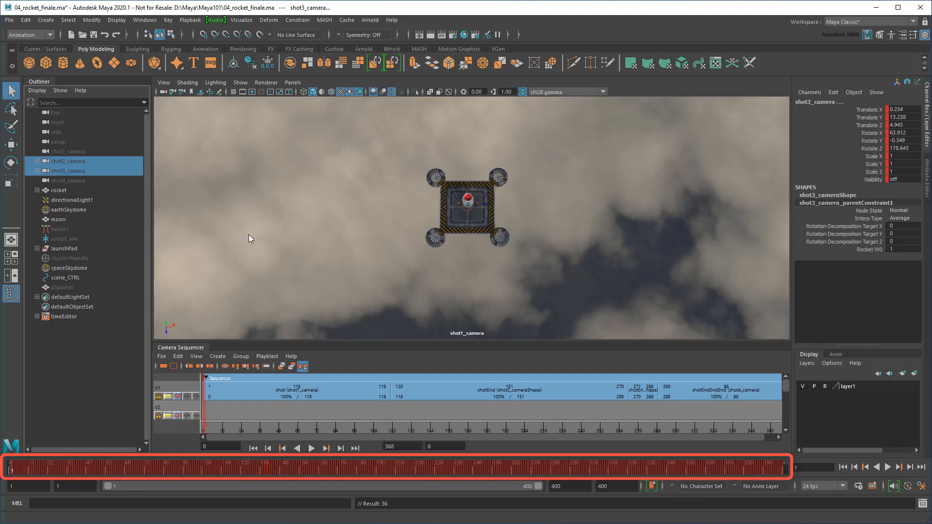
# Create a new ubercam, view through it full-size, and play the sequence
pyautogui.click(217, 356)
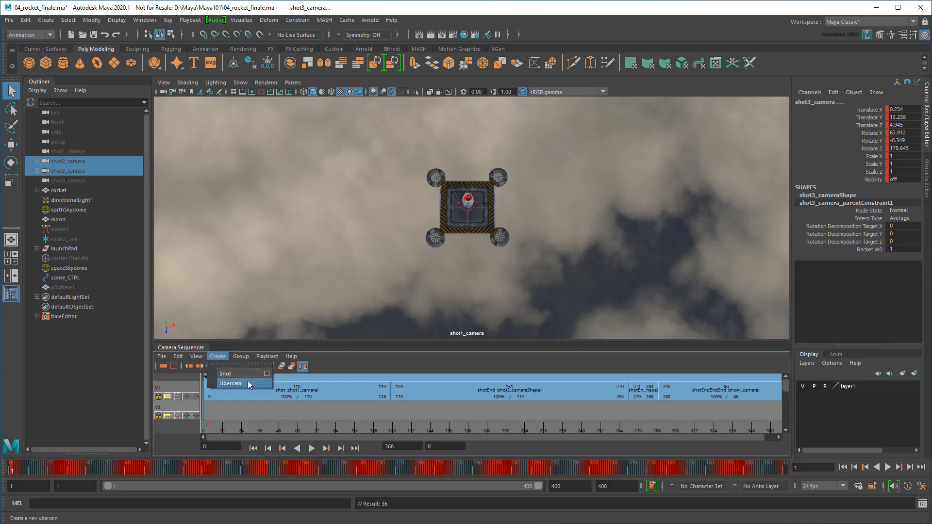
pyautogui.click(248, 381)
pyautogui.click(292, 82)
pyautogui.moveTo(300, 91)
pyautogui.click(419, 143)
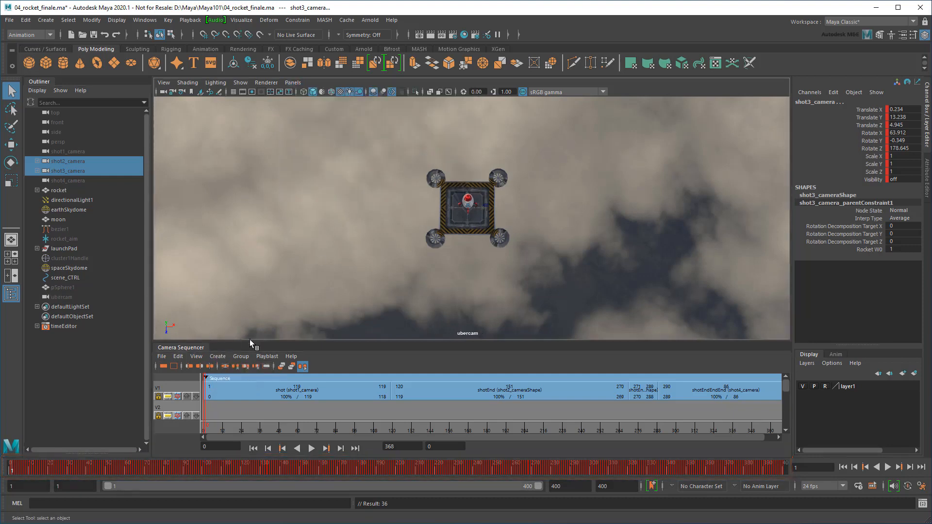
pyautogui.moveTo(250, 341); pyautogui.dragTo(248, 449)
pyautogui.click(13, 297)
pyautogui.click(888, 467)
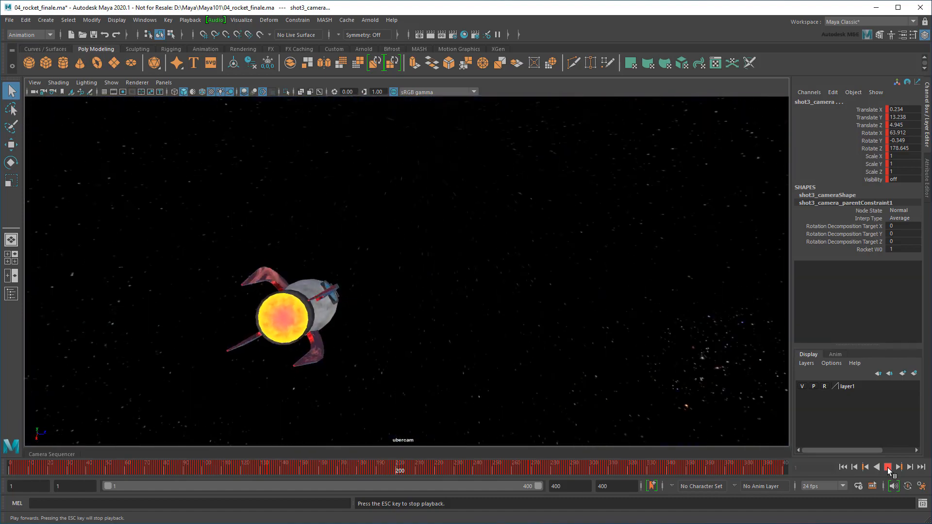
pyautogui.click(887, 468)
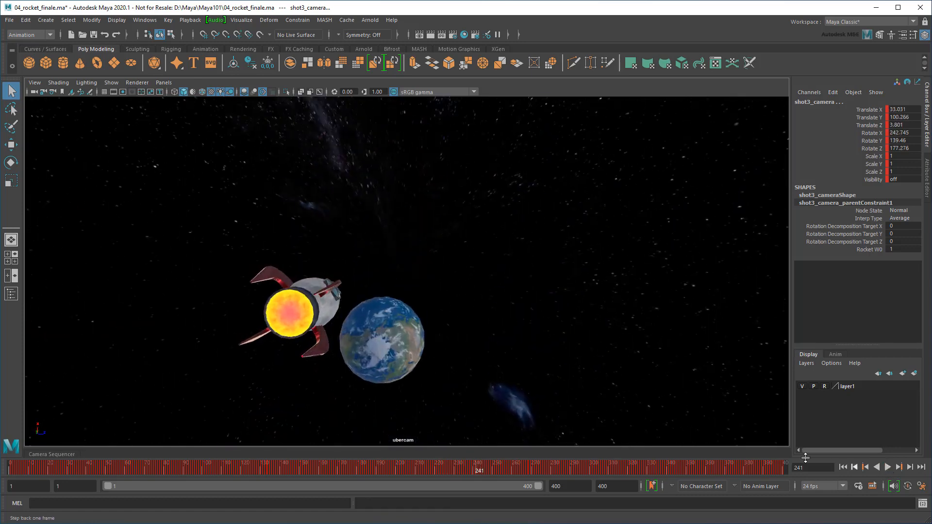
pyautogui.moveTo(479, 471); pyautogui.dragTo(239, 467)
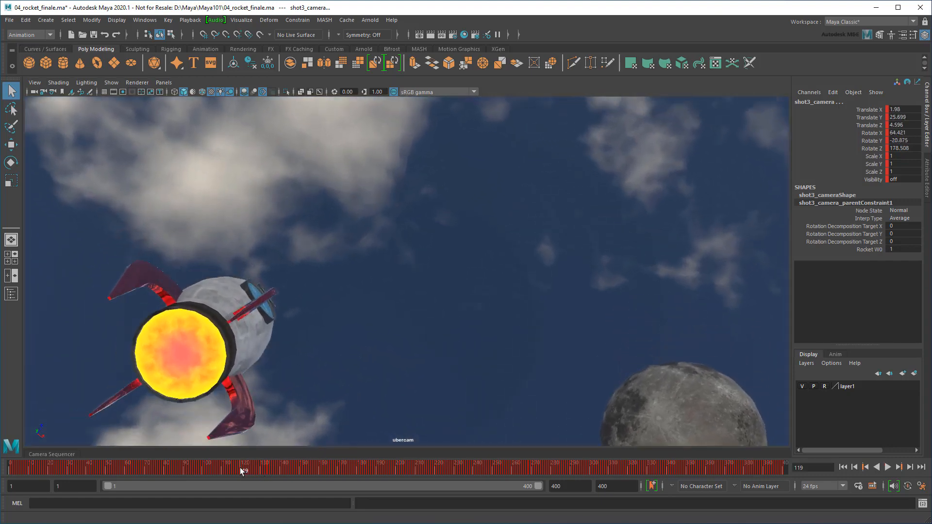
# Key the ubercam's Shake Enabled off at frame 118 and on at frame 119
pyautogui.click(11, 293)
pyautogui.click(62, 297)
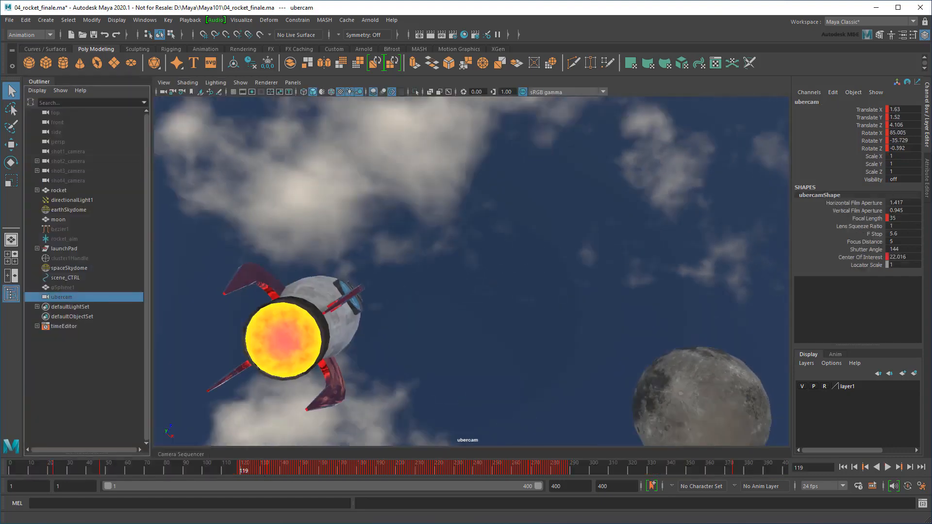
pyautogui.click(927, 180)
pyautogui.click(859, 471)
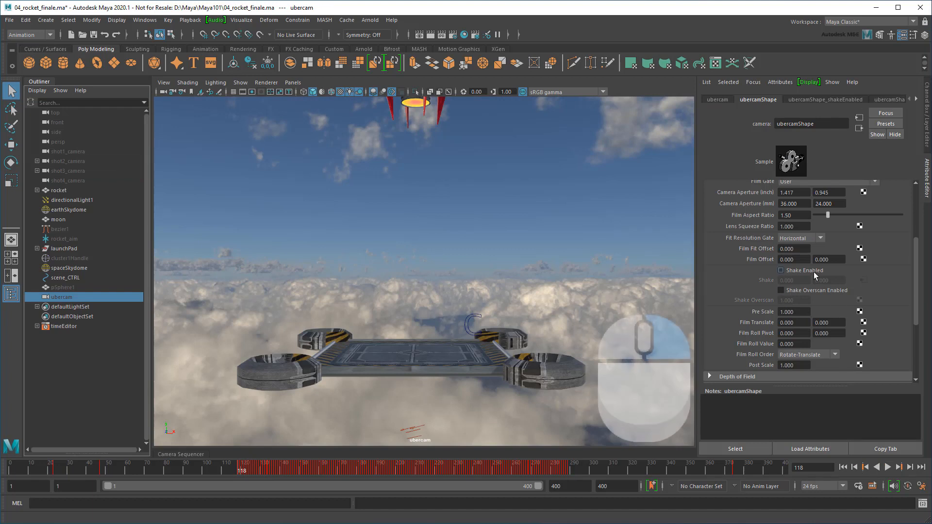
pyautogui.rightClick(814, 272)
pyautogui.click(820, 287)
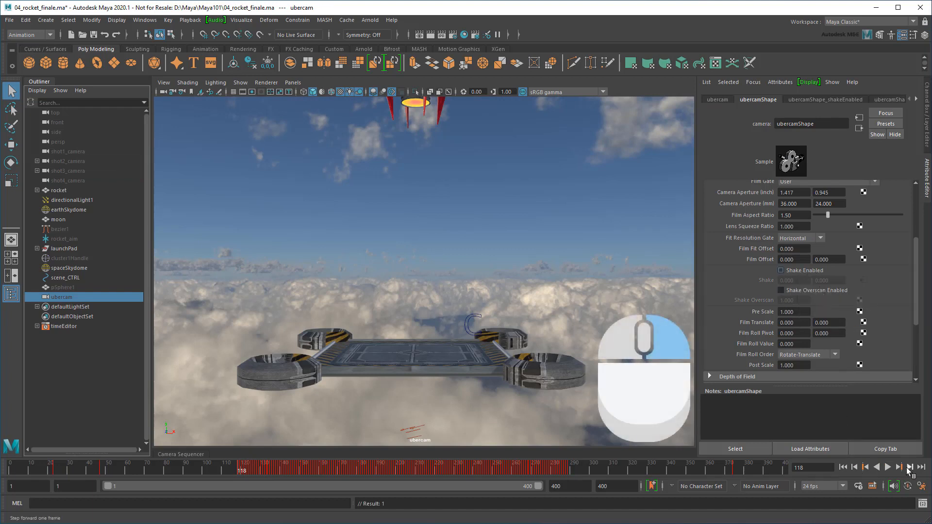
pyautogui.click(910, 468)
pyautogui.rightClick(790, 272)
pyautogui.click(799, 283)
# Break both shake connections and set each to =rand(-0.005,0.005)
pyautogui.rightClick(800, 281)
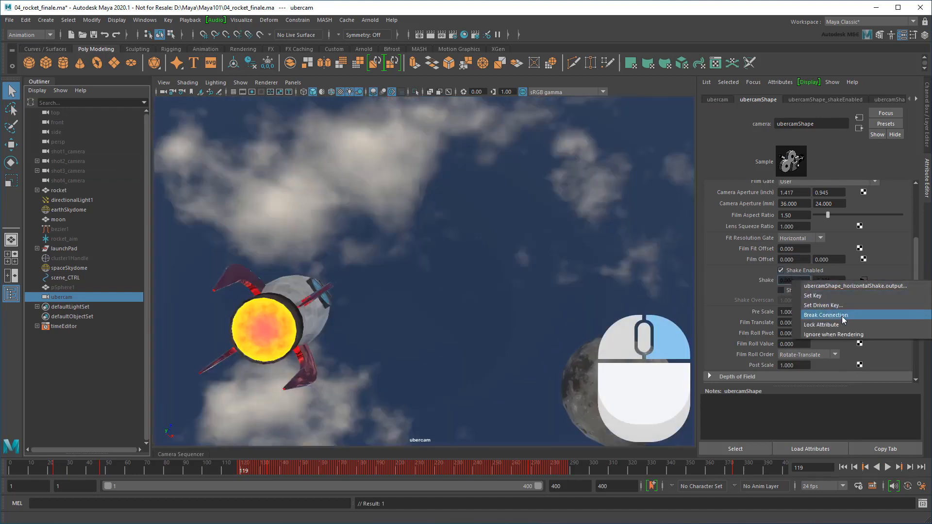
pyautogui.click(827, 315)
pyautogui.rightClick(838, 283)
pyautogui.click(834, 316)
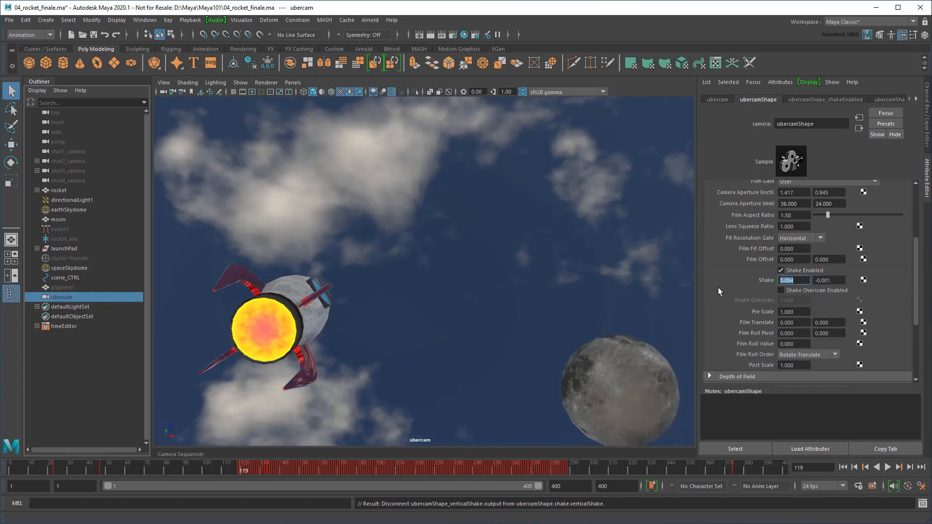
pyautogui.write('=rand(-0.005,0.005)')
pyautogui.press('Return')
pyautogui.moveTo(815, 281); pyautogui.dragTo(837, 311)
pyautogui.write('=')
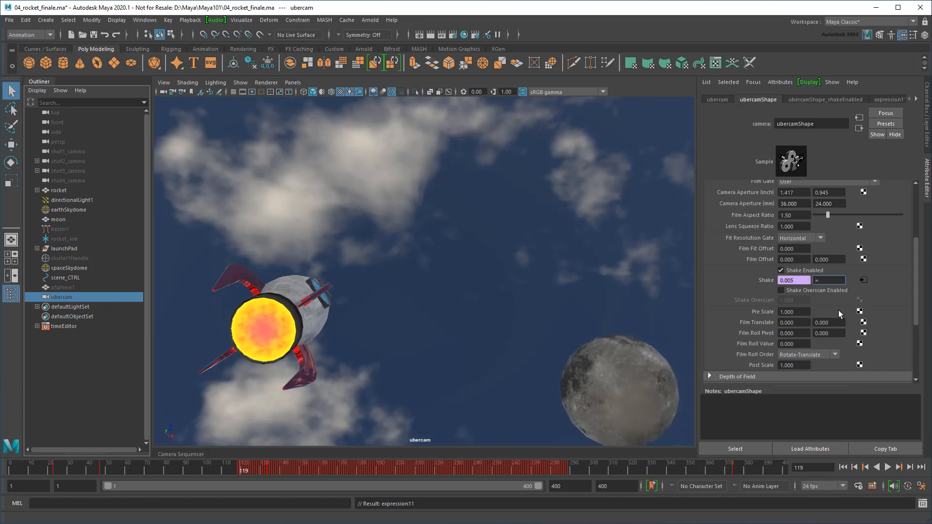
pyautogui.write('rand(-0.005,0.005)')
pyautogui.press('Return')
# Play the animation from the start to preview the ubercam shake
pyautogui.hotkey('alt', 'v')
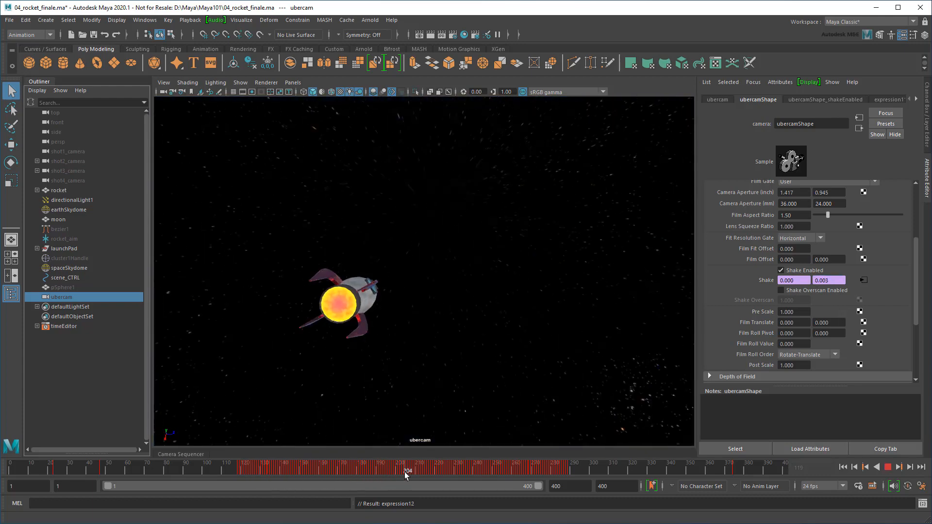
pyautogui.hotkey('alt', 'v')
pyautogui.click(11, 294)
pyautogui.hotkey('ctrl', 'a')
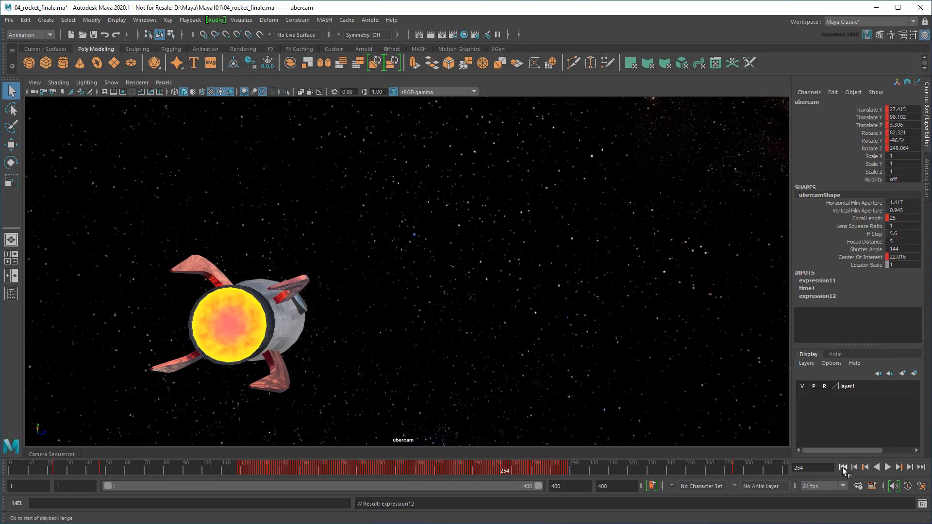
pyautogui.click(843, 467)
pyautogui.click(887, 467)
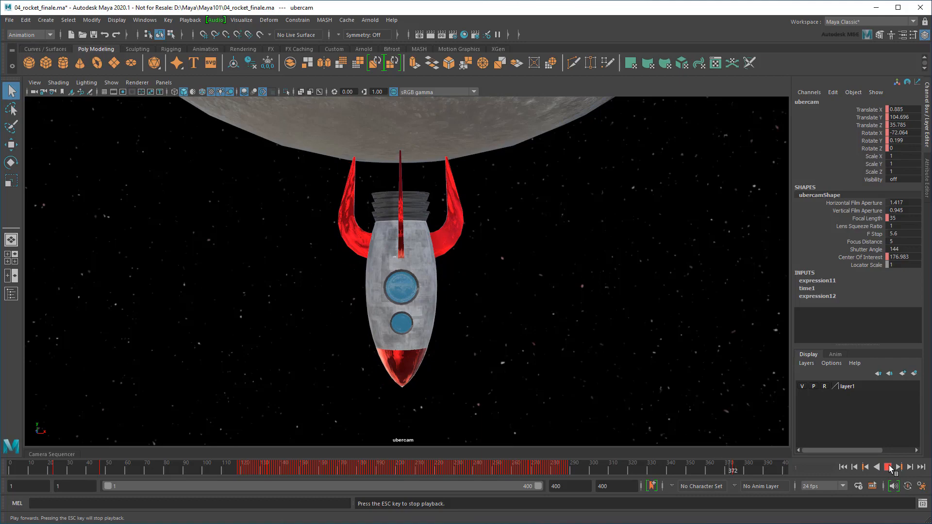
# Stop playback with the rocket climbing above the clouds at frame 124
pyautogui.click(890, 465)
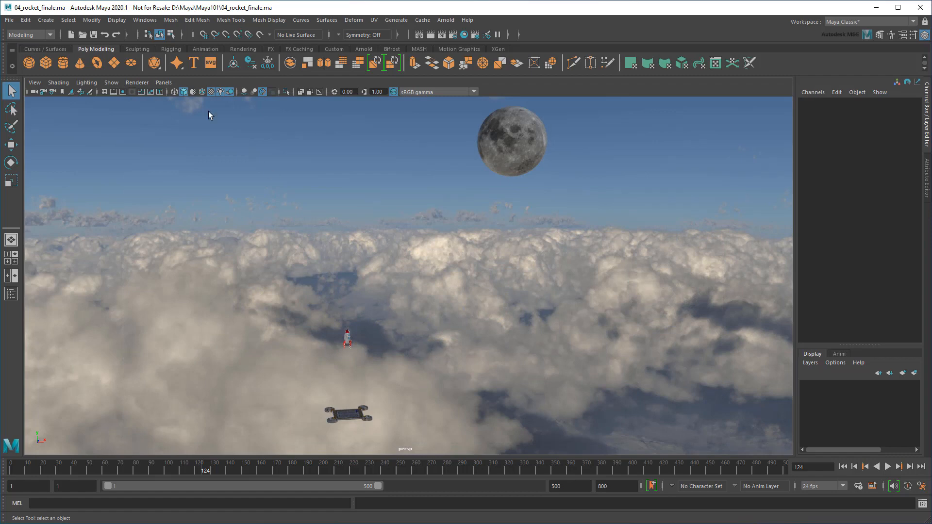
# Import the procedural_cloud example from the Bifrost Browser's Volumes category
pyautogui.click(140, 20)
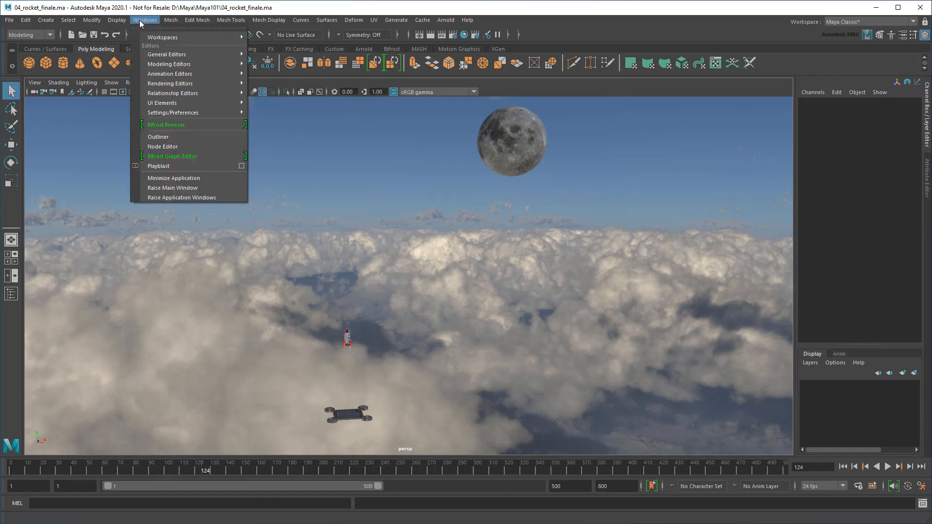
pyautogui.click(200, 124)
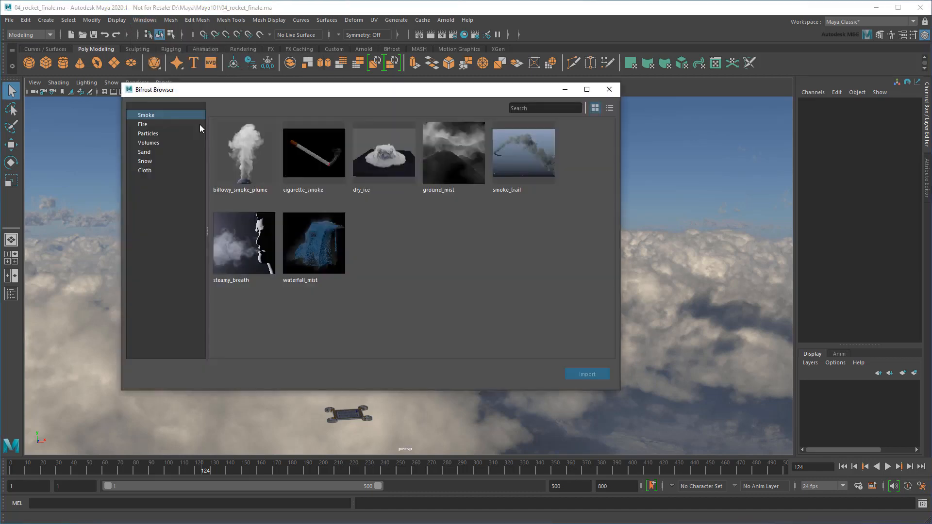
pyautogui.click(156, 124)
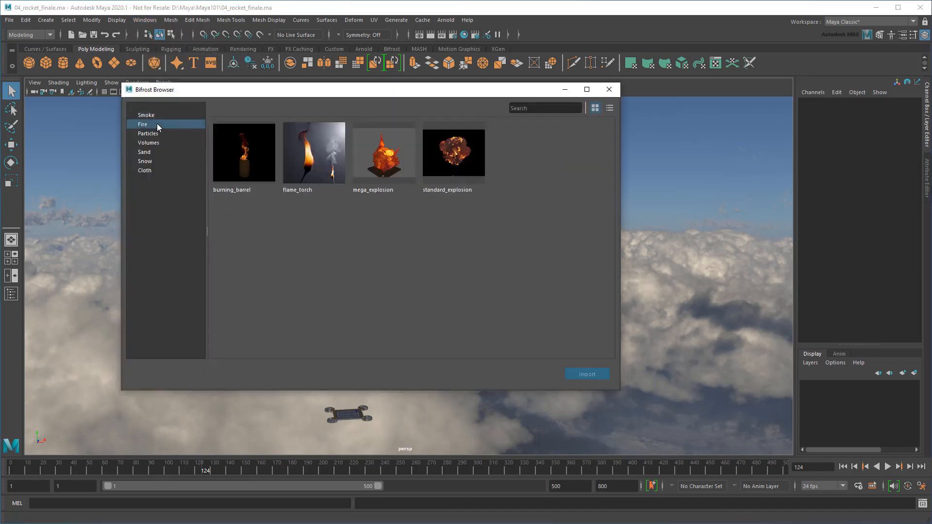
pyautogui.click(158, 135)
pyautogui.click(155, 143)
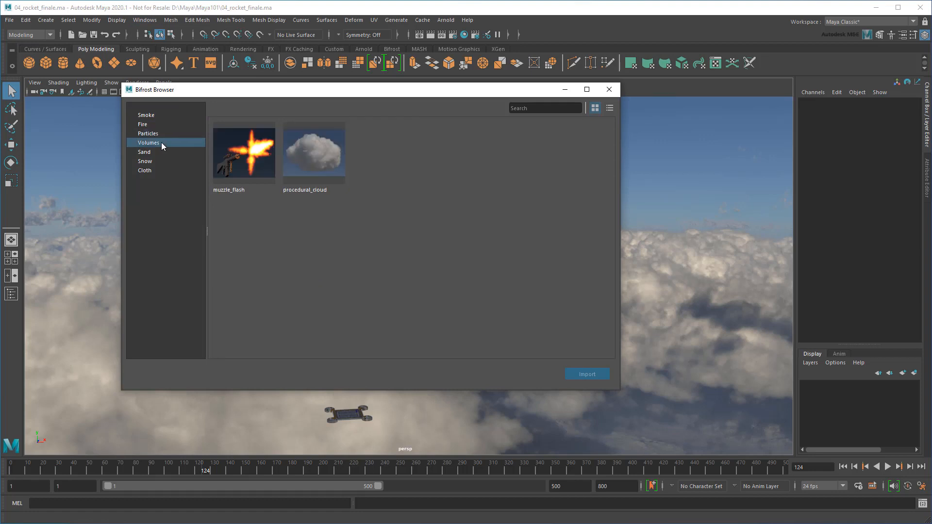
pyautogui.click(320, 164)
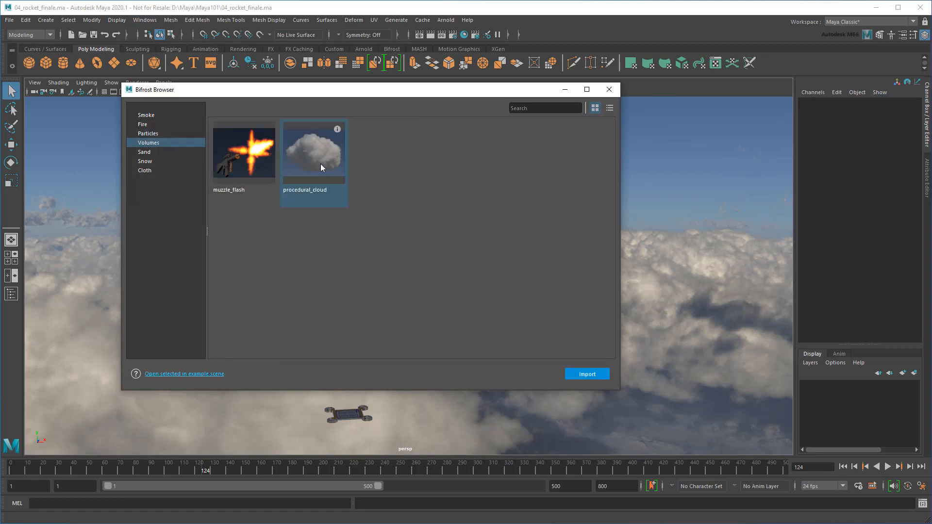
pyautogui.doubleClick(321, 164)
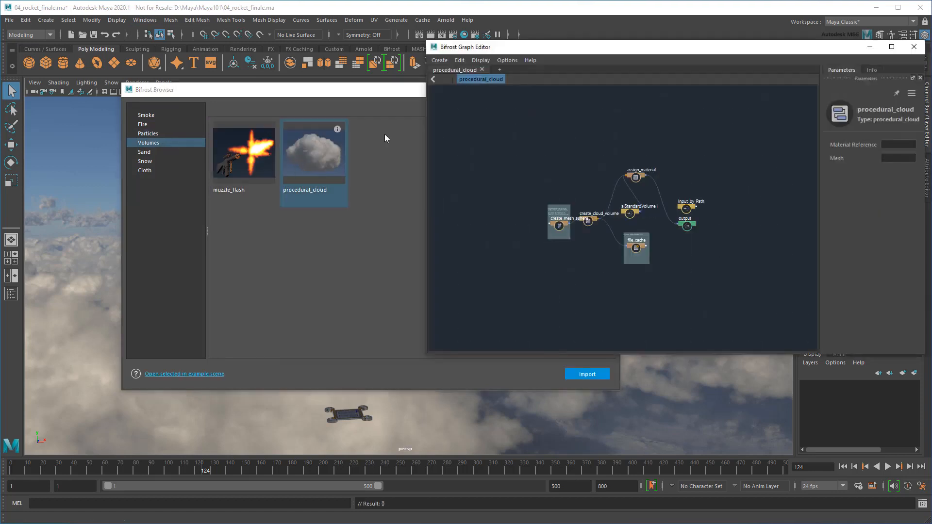
# Close the Bifrost Browser and orbit the perspective view around the new cloud
pyautogui.click(610, 90)
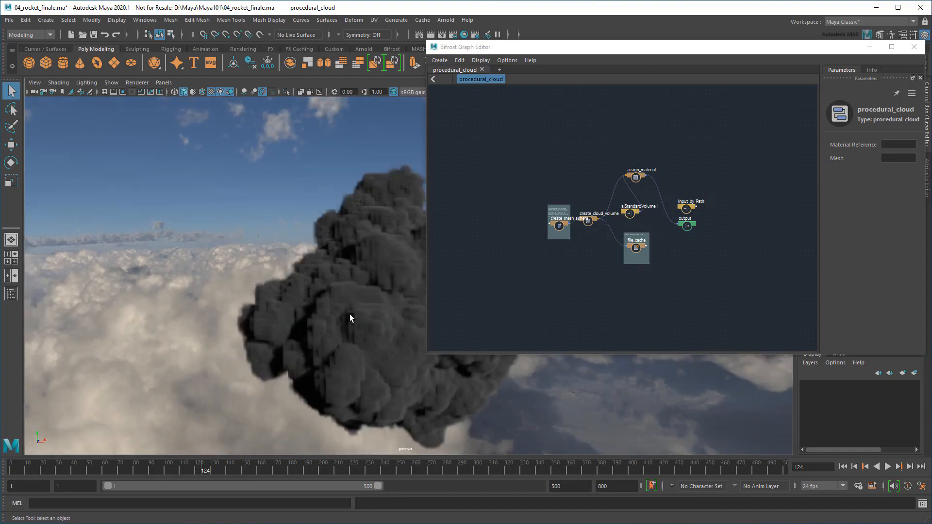
pyautogui.keyDown('alt'); pyautogui.moveTo(349, 314); pyautogui.dragTo(313, 324); pyautogui.keyUp('alt')
pyautogui.keyDown('alt'); pyautogui.moveTo(233, 308); pyautogui.dragTo(130, 299, button='middle'); pyautogui.keyUp('alt')
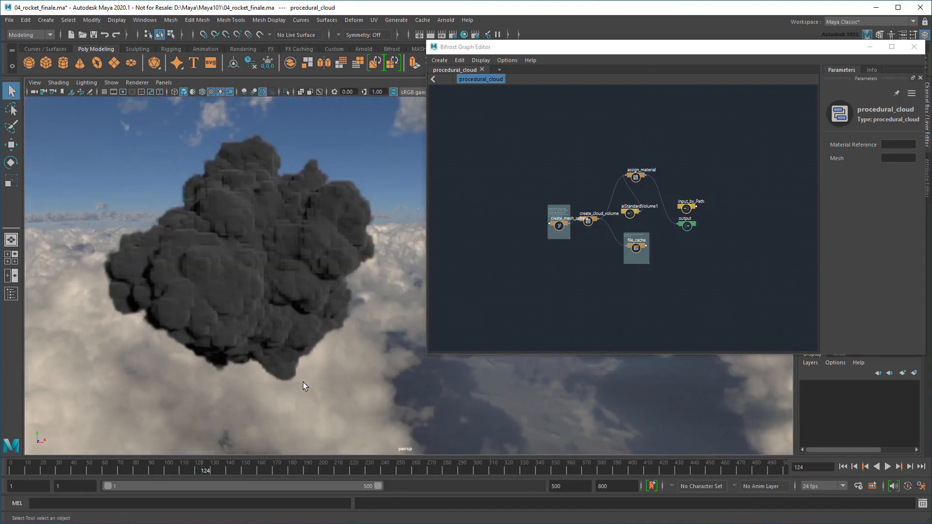
pyautogui.scroll(3, 567, 270)
# Navigate the Bifrost graph and show the create_mesh_sphere node's settings (radius 75)
pyautogui.keyDown('alt'); pyautogui.moveTo(567, 270); pyautogui.dragTo(566, 381, button='middle'); pyautogui.keyUp('alt')
pyautogui.scroll(1, 534, 302)
pyautogui.scroll(5, 534, 287)
pyautogui.scroll(-3, 590, 291)
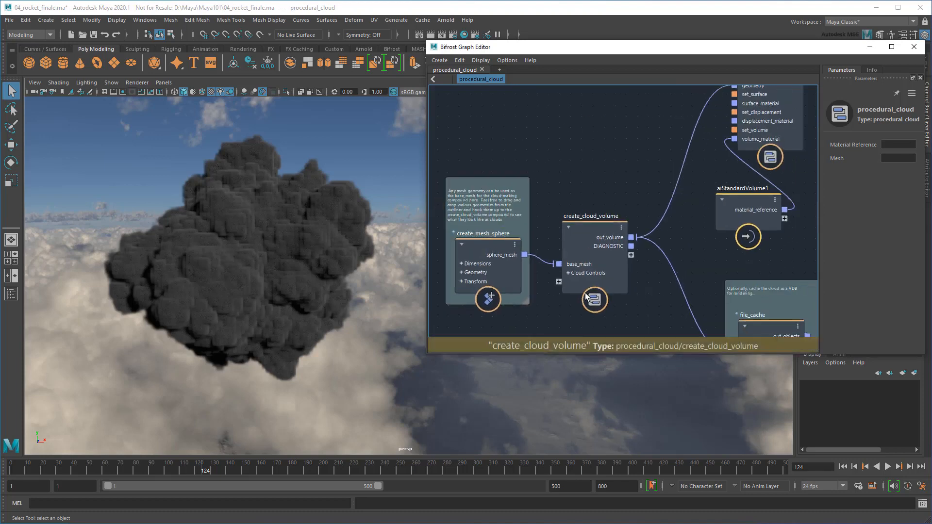
pyautogui.scroll(-1, 610, 270)
pyautogui.keyDown('alt'); pyautogui.moveTo(626, 275); pyautogui.dragTo(609, 294, button='middle'); pyautogui.keyUp('alt')
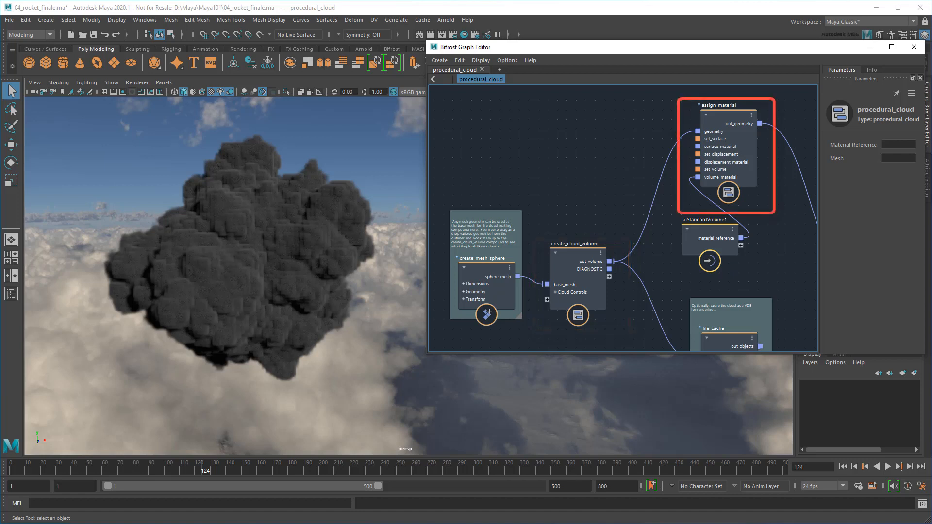
pyautogui.moveTo(721, 276); pyautogui.dragTo(496, 267, button='middle')
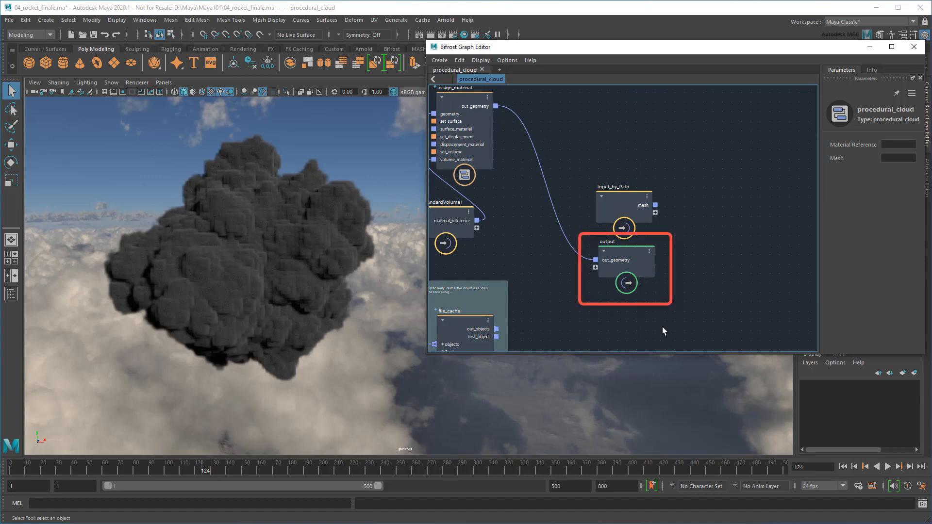
pyautogui.moveTo(455, 252); pyautogui.dragTo(751, 252, button='middle')
pyautogui.click(516, 253)
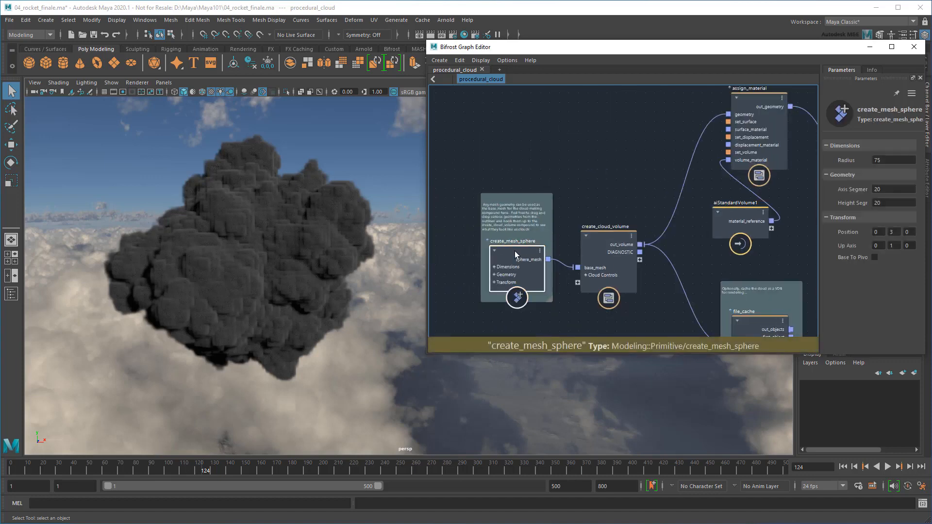
# Move the sphere to X 3.5 and Y 57, framing the cloud and rocket
pyautogui.moveTo(634, 56); pyautogui.dragTo(578, 103)
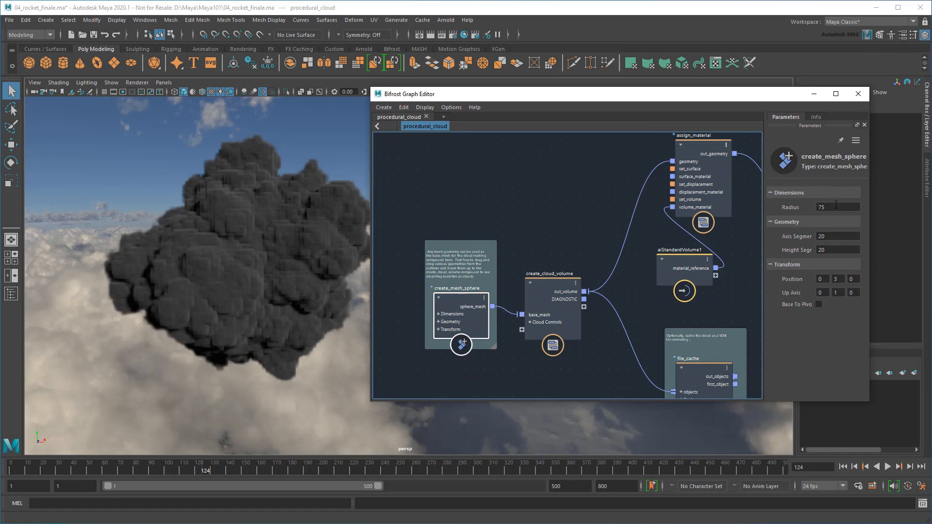
pyautogui.click(836, 207)
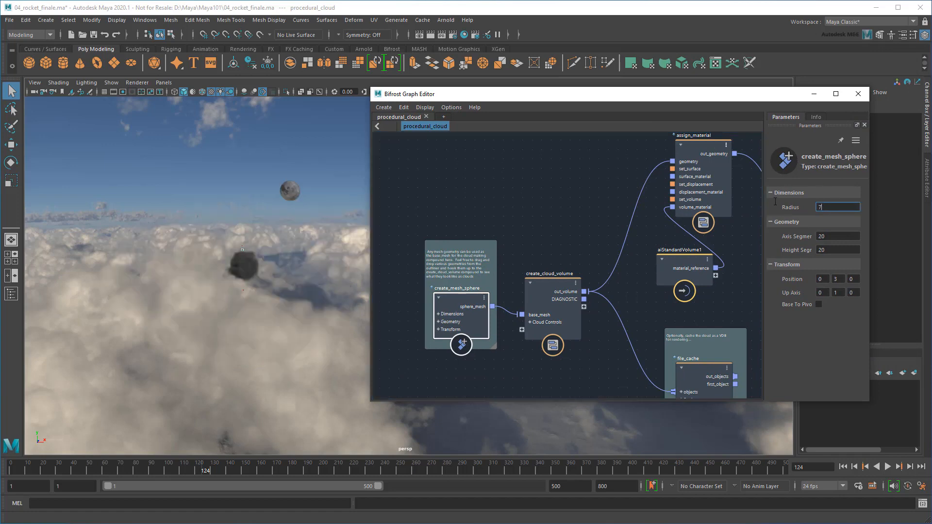
pyautogui.keyDown('alt'); pyautogui.moveTo(166, 340); pyautogui.dragTo(212, 310); pyautogui.keyUp('alt')
pyautogui.keyDown('alt'); pyautogui.moveTo(212, 310); pyautogui.dragTo(345, 290, button='right'); pyautogui.keyUp('alt')
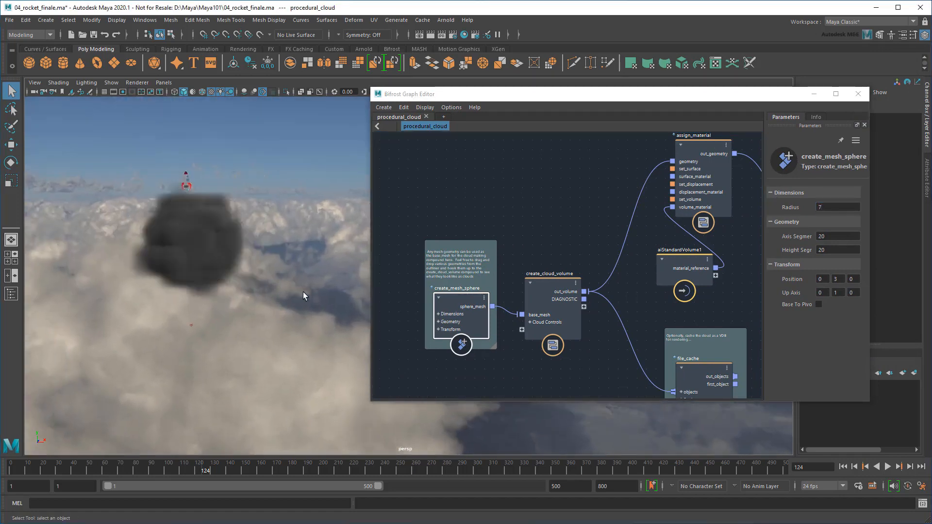
pyautogui.keyDown('alt'); pyautogui.moveTo(255, 292); pyautogui.dragTo(308, 325, button='middle'); pyautogui.keyUp('alt')
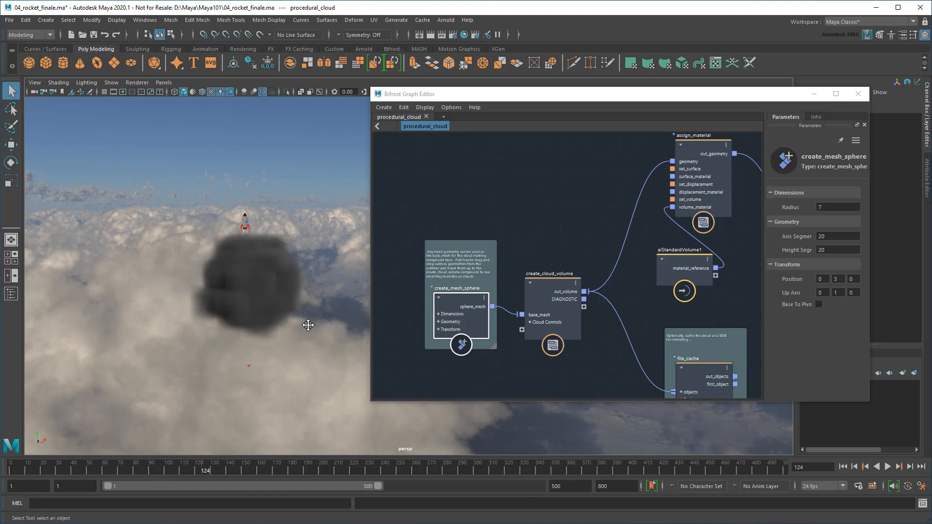
pyautogui.click(826, 280)
pyautogui.write('3.5')
pyautogui.press('Tab')
pyautogui.write('57')
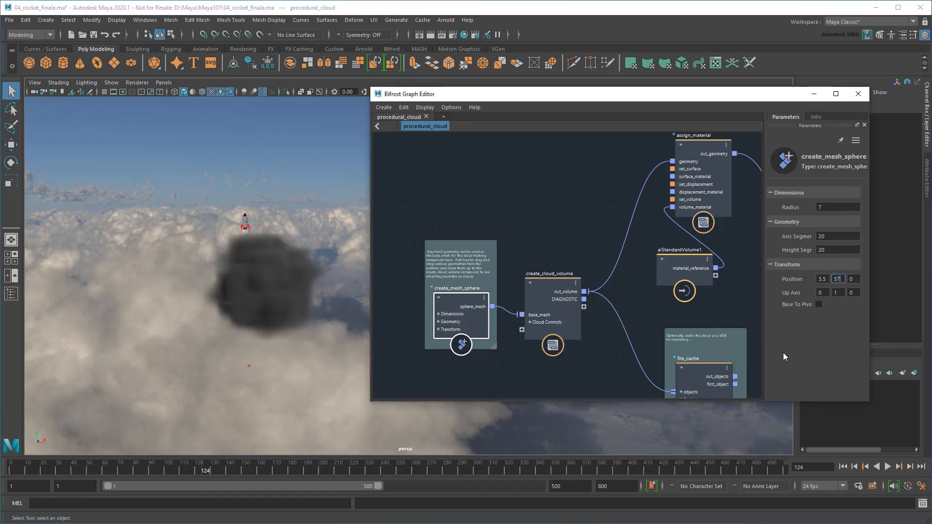
pyautogui.press('Return')
pyautogui.keyDown('alt'); pyautogui.moveTo(290, 262); pyautogui.dragTo(294, 316, button='middle'); pyautogui.keyUp('alt')
pyautogui.moveTo(706, 98); pyautogui.dragTo(927, 247)
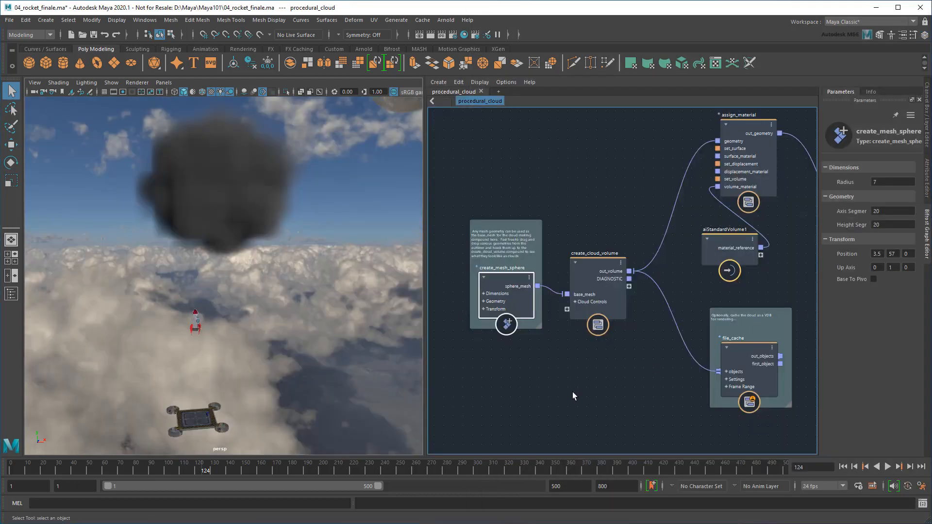
# Raise the Bifrost cloud bif1 to about Y 9.46 and hide the Outliner
pyautogui.click(6, 295)
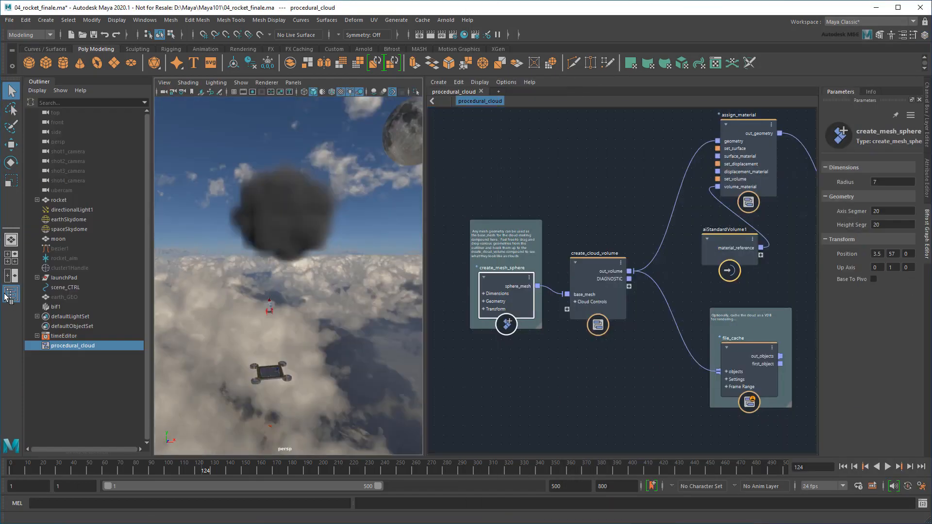
pyautogui.click(86, 306)
pyautogui.press('w')
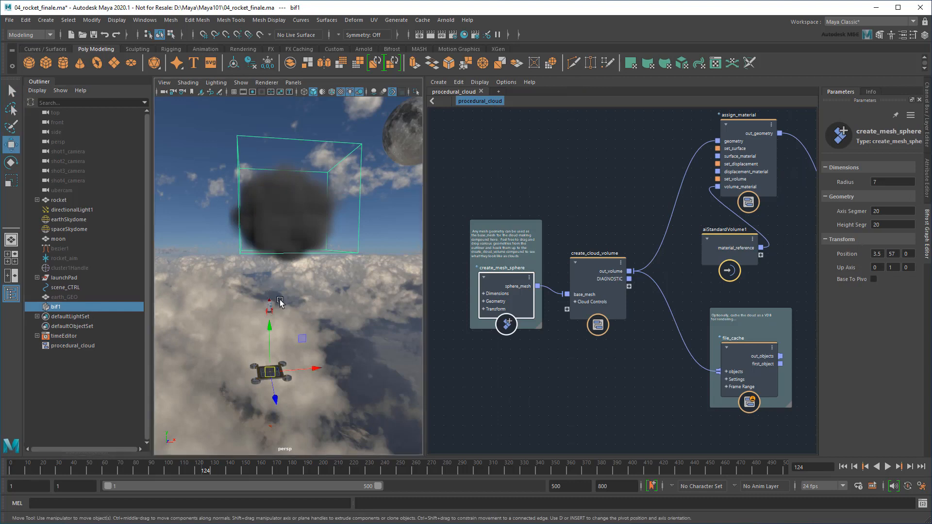
pyautogui.moveTo(271, 328); pyautogui.dragTo(271, 303)
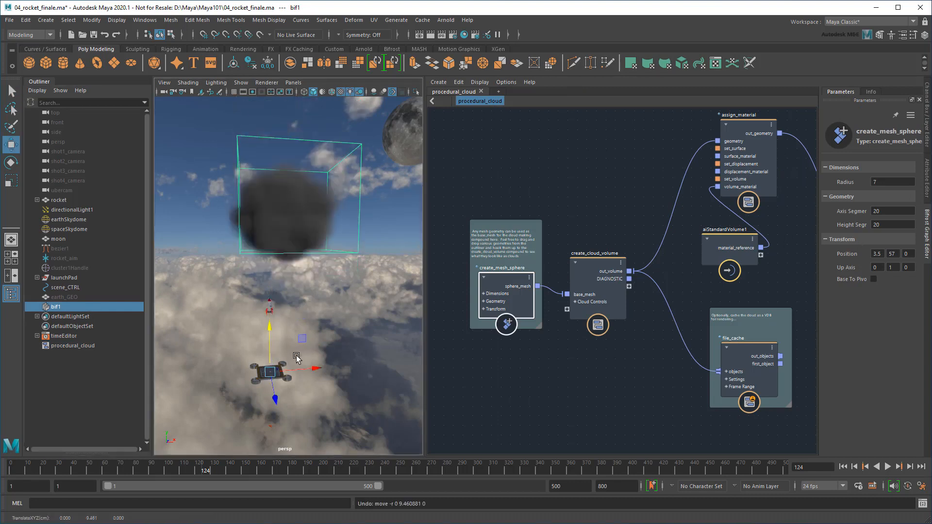
pyautogui.press('q')
pyautogui.click(12, 293)
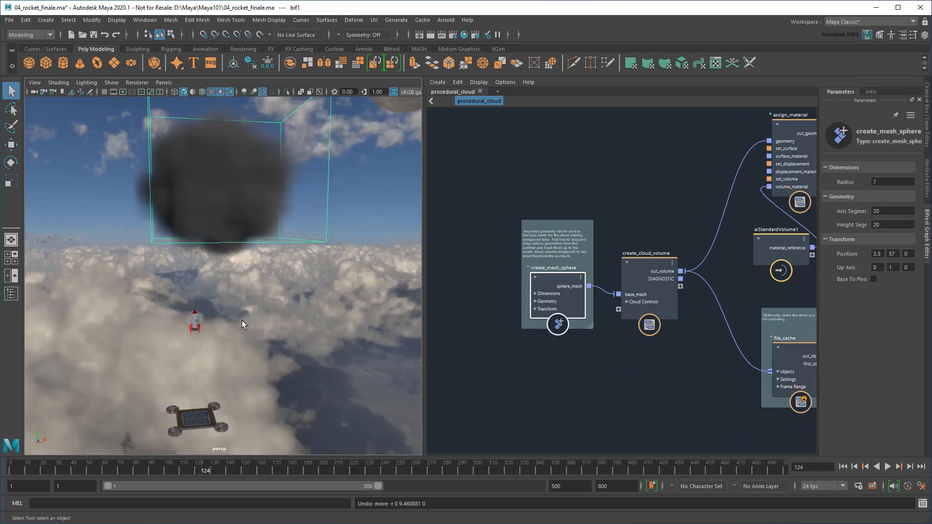
pyautogui.click(164, 82)
# Look through ubercam and scrub the timeline to preview the shot
pyautogui.moveTo(194, 92)
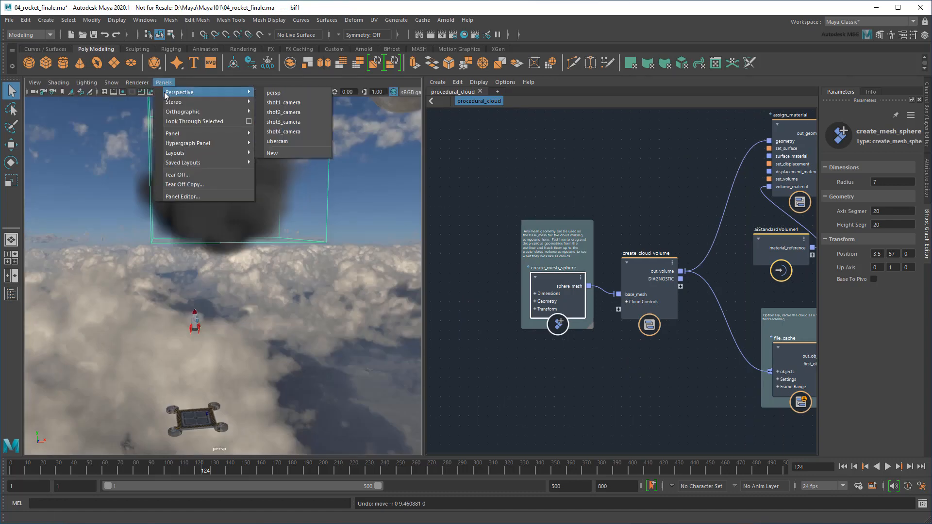
pyautogui.click(298, 143)
pyautogui.moveTo(203, 471)
pyautogui.mouseDown()
pyautogui.moveTo(295, 470)
pyautogui.moveTo(221, 470)
pyautogui.mouseUp()
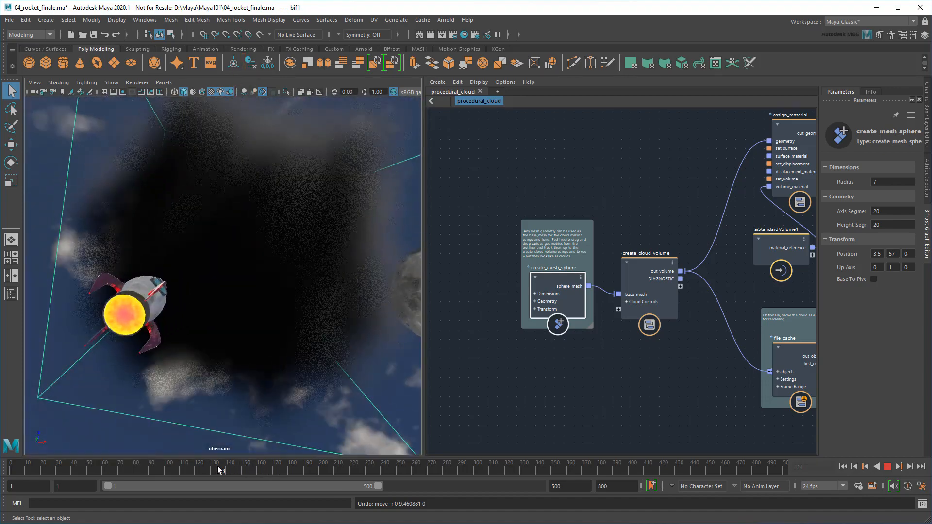
pyautogui.moveTo(218, 470); pyautogui.dragTo(218, 470)
# Give create_cloud_volume Fog Value 5, Cloud Surface 1 and Detail Size 0.5
pyautogui.click(642, 265)
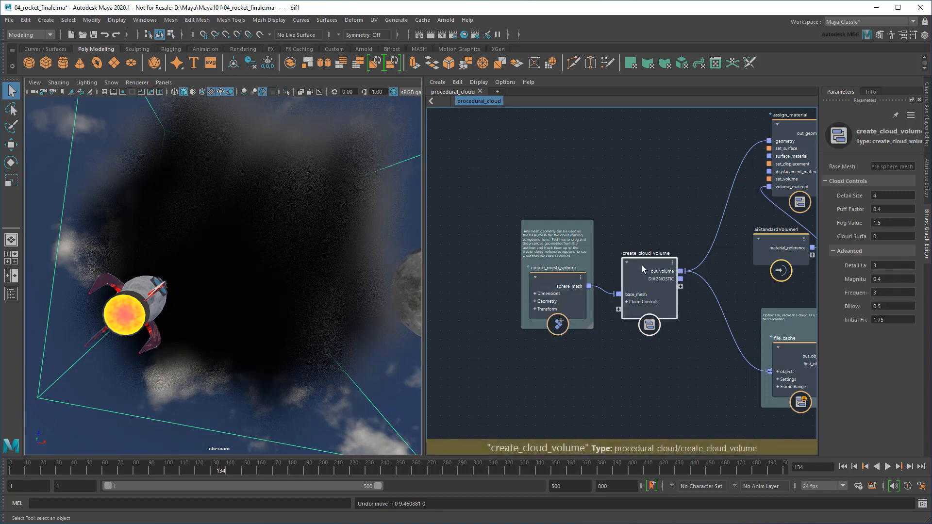
pyautogui.moveTo(891, 223); pyautogui.dragTo(834, 234)
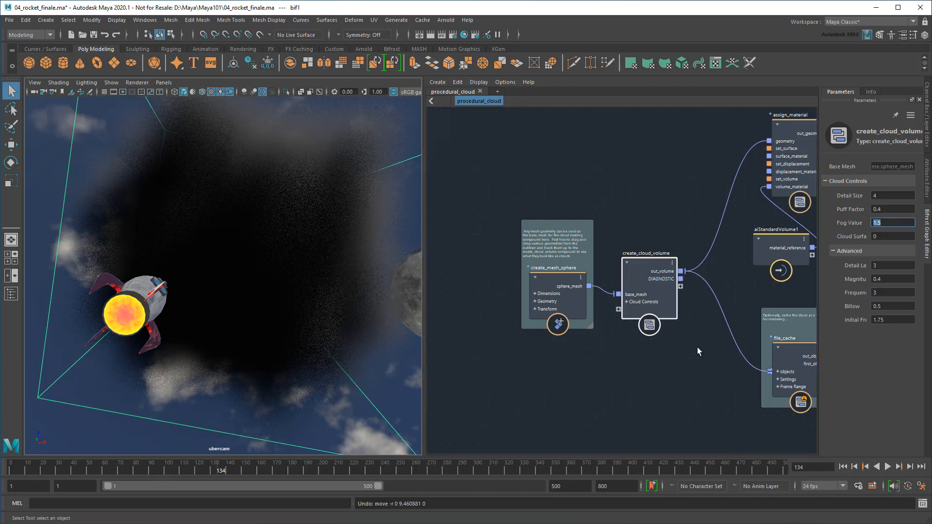
pyautogui.write('5')
pyautogui.press('Tab')
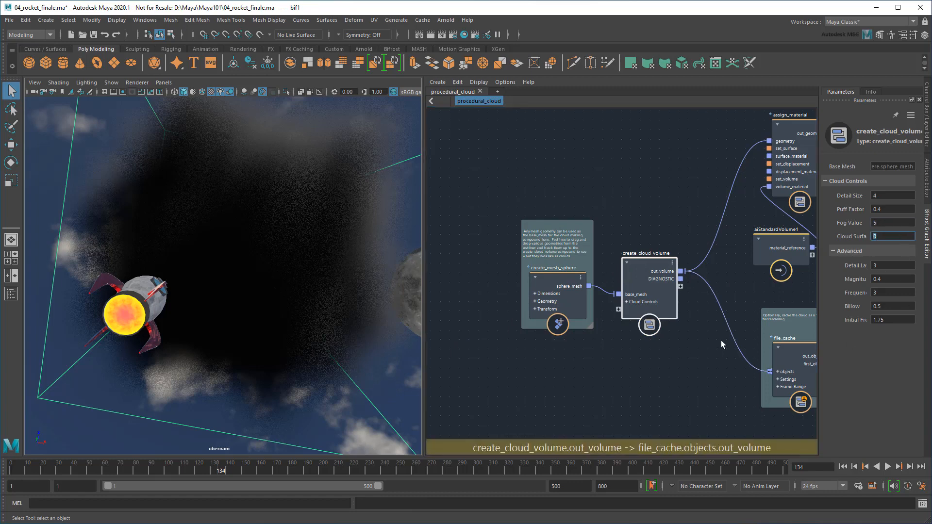
pyautogui.write('1')
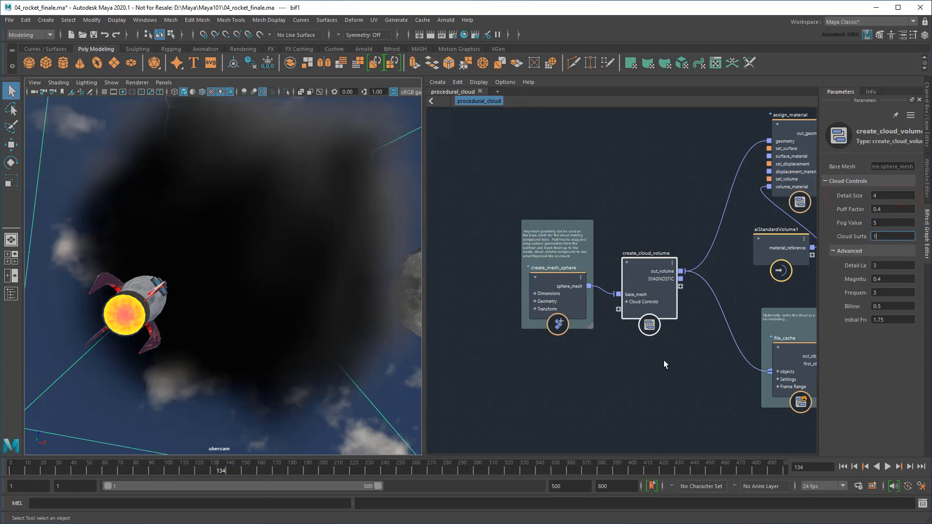
pyautogui.click(884, 196)
pyautogui.press('Return')
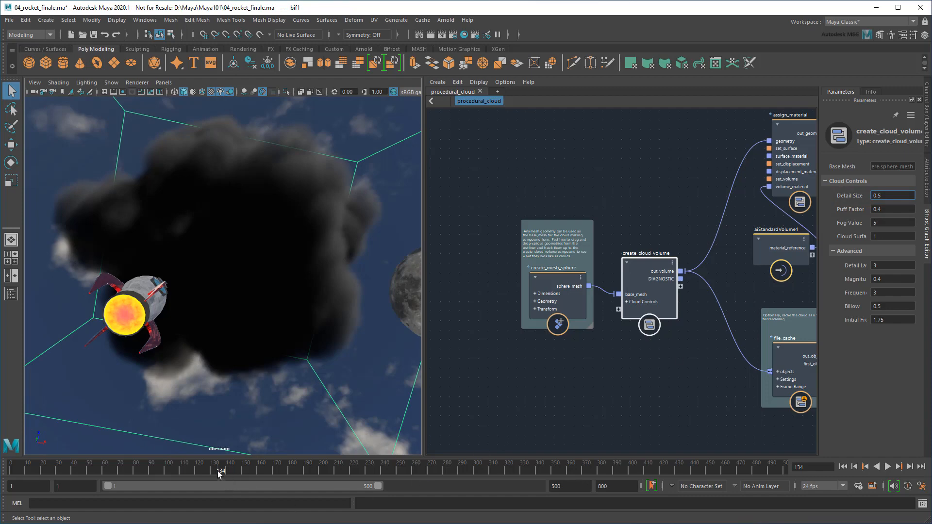
pyautogui.moveTo(217, 473)
pyautogui.mouseDown()
pyautogui.moveTo(276, 476)
pyautogui.moveTo(227, 470)
pyautogui.mouseUp()
# At frame 180, set bif1's Visibility to 0 and key it
pyautogui.click(927, 143)
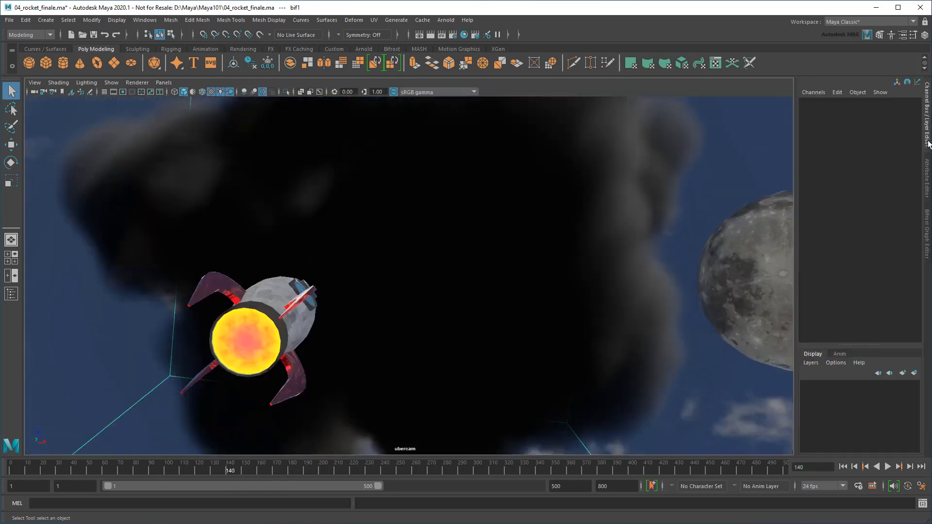
pyautogui.click(9, 297)
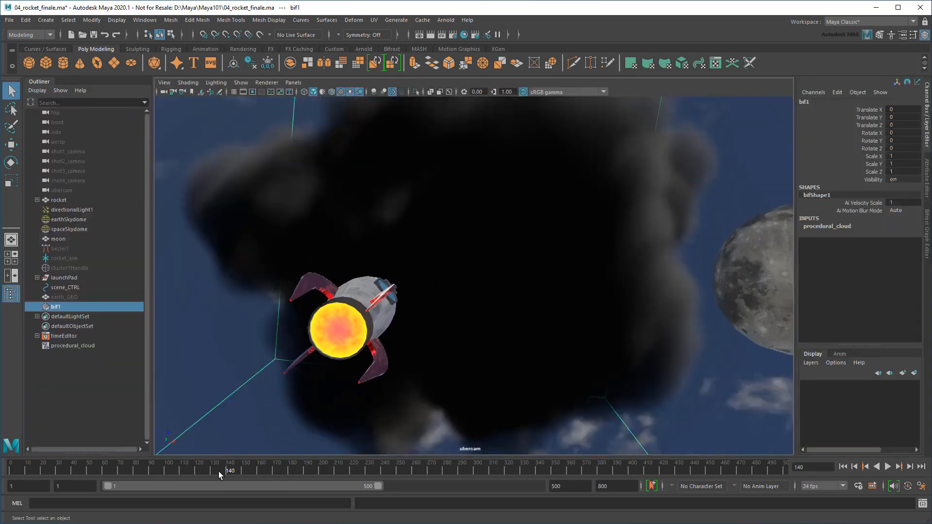
pyautogui.moveTo(219, 470); pyautogui.dragTo(289, 471)
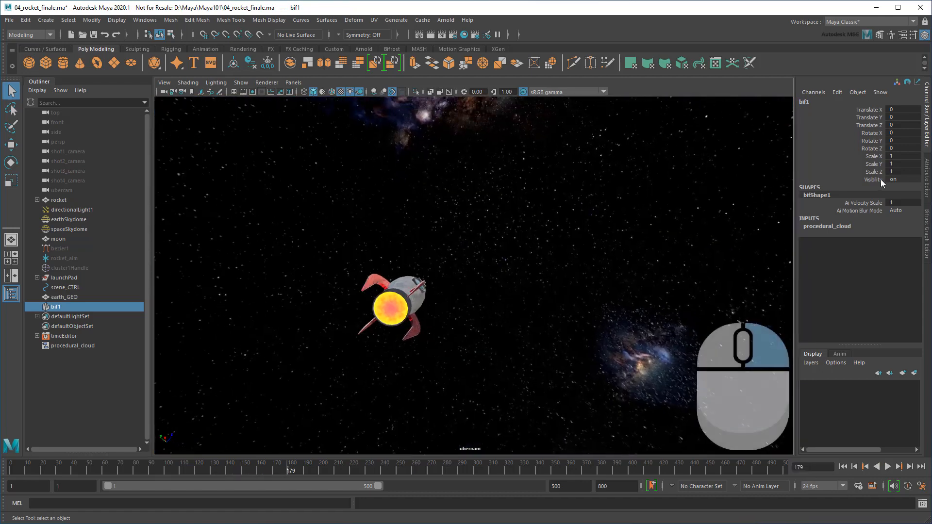
pyautogui.moveTo(881, 179); pyautogui.dragTo(876, 197, button='right')
pyautogui.click(894, 179)
pyautogui.write('0')
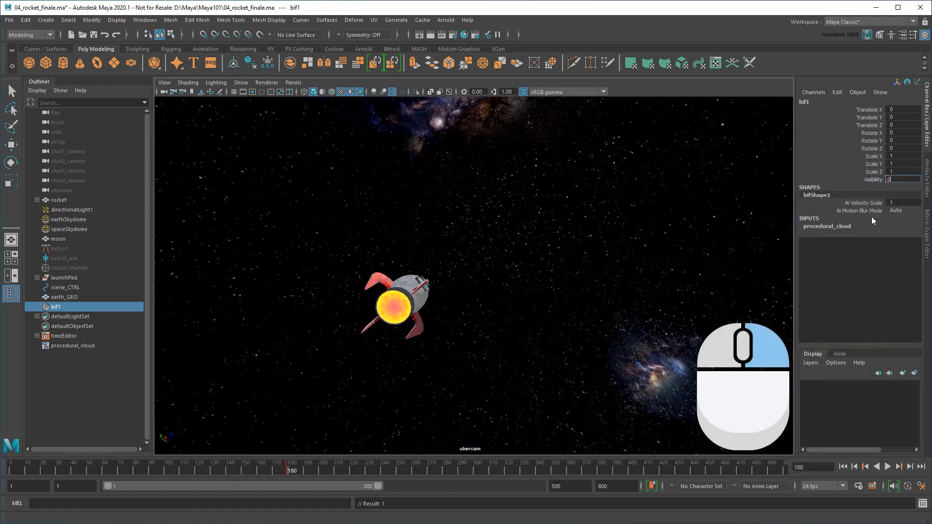
pyautogui.press('Return')
pyautogui.rightClick(875, 179)
pyautogui.click(875, 200)
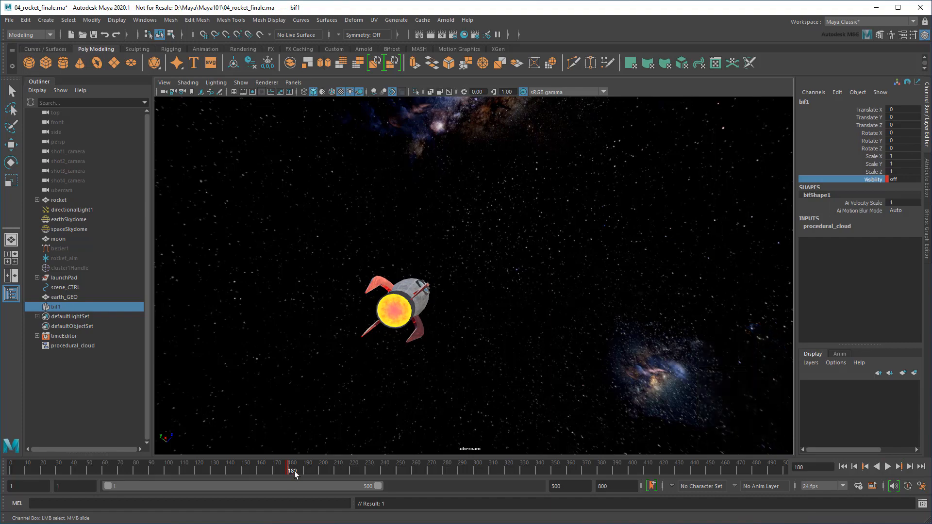
# Scrub forward to check the cloud, then reopen the saved scene file
pyautogui.moveTo(294, 471); pyautogui.dragTo(388, 465)
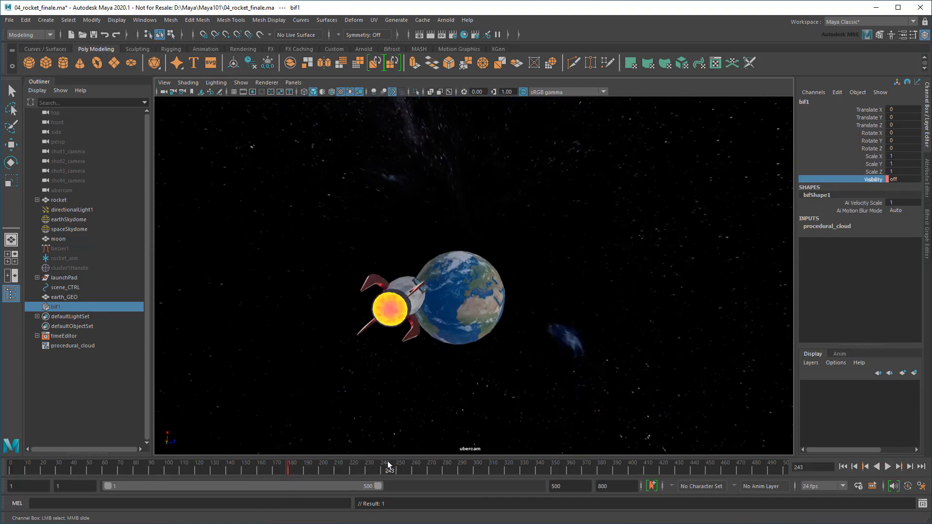
pyautogui.click(843, 466)
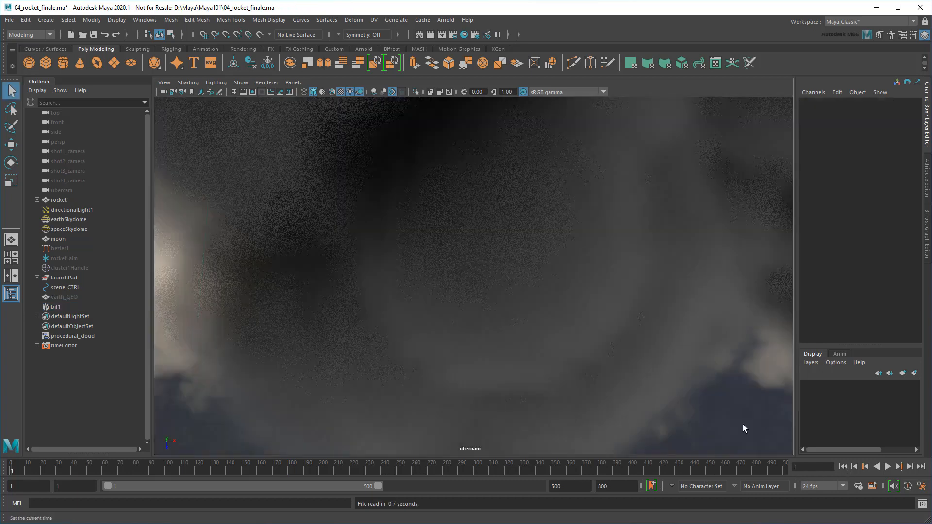
pyautogui.click(294, 82)
# Switch the viewport to persp and frame the launch pad around the rocket's base
pyautogui.moveTo(315, 93)
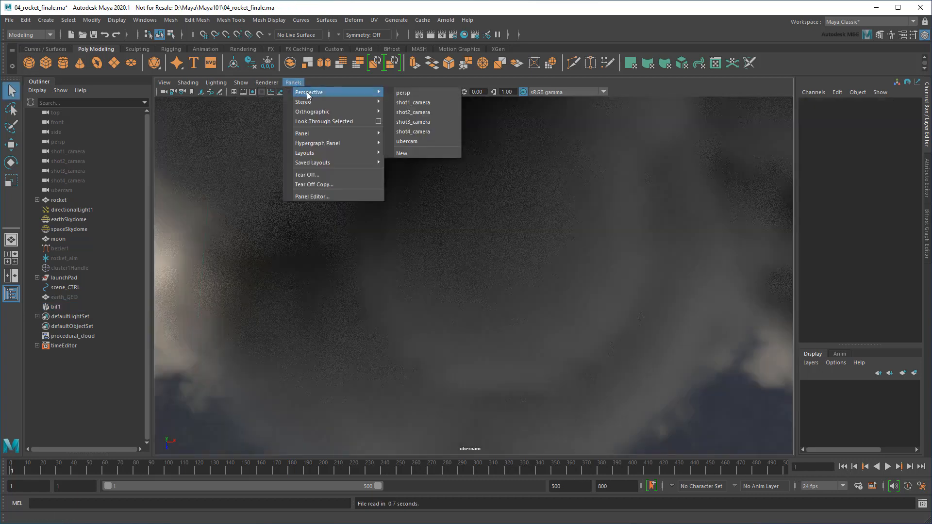
pyautogui.click(412, 95)
pyautogui.keyDown('alt'); pyautogui.moveTo(466, 314); pyautogui.dragTo(406, 196, button='right'); pyautogui.keyUp('alt')
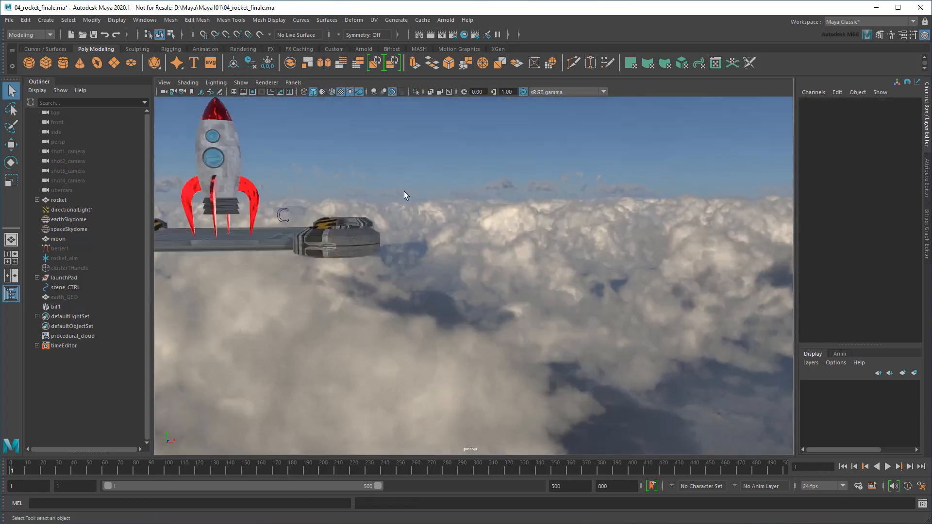
pyautogui.keyDown('alt'); pyautogui.moveTo(406, 196); pyautogui.dragTo(531, 260, button='middle'); pyautogui.keyUp('alt')
pyautogui.keyDown('alt'); pyautogui.moveTo(531, 260); pyautogui.dragTo(525, 239, button='right'); pyautogui.keyUp('alt')
pyautogui.keyDown('alt'); pyautogui.moveTo(525, 240); pyautogui.dragTo(543, 240, button='middle'); pyautogui.keyUp('alt')
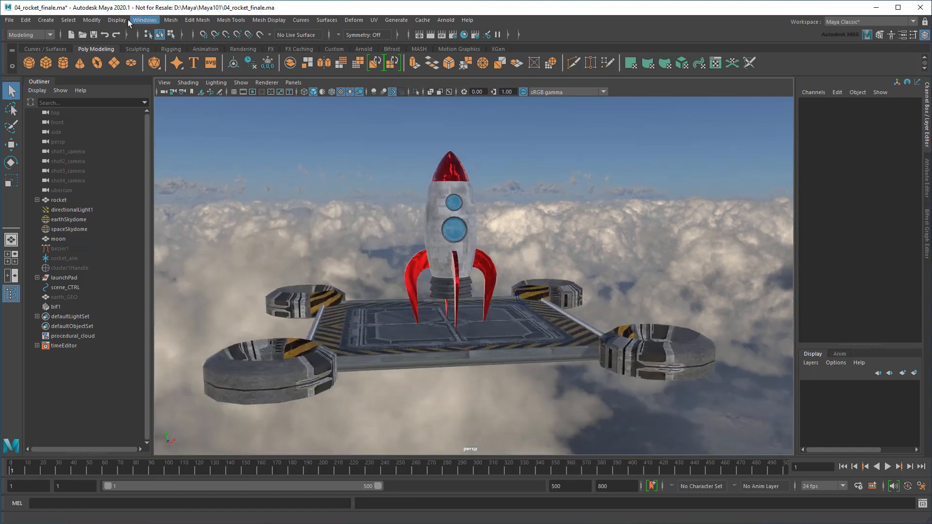
# Import the smoke_trail example from the Bifrost Browser, then collapse the Outliner and graph editor
pyautogui.click(145, 20)
pyautogui.click(171, 125)
pyautogui.click(517, 161)
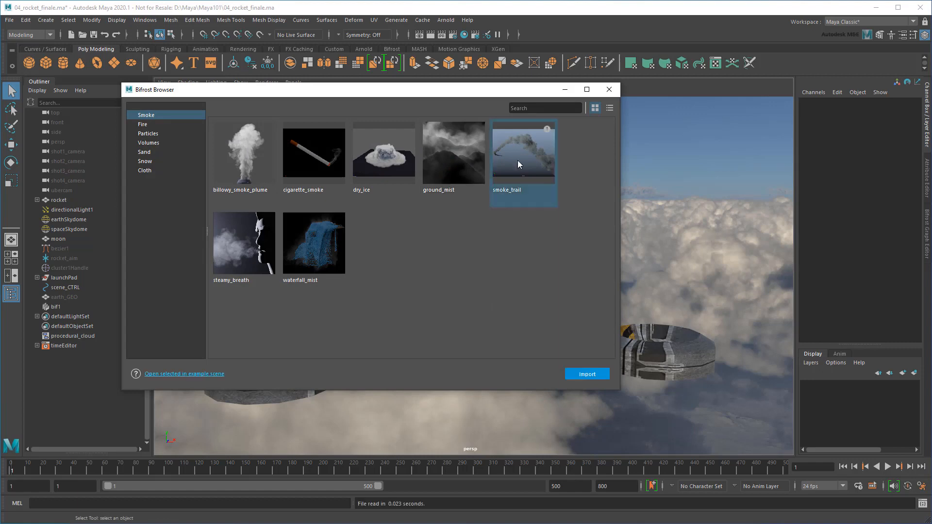
pyautogui.doubleClick(517, 160)
pyautogui.click(608, 89)
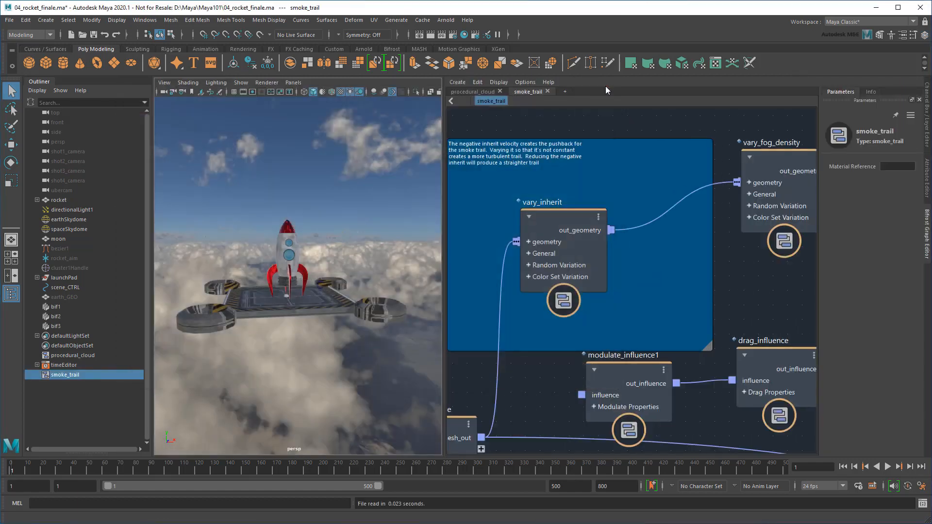
pyautogui.click(11, 294)
pyautogui.click(927, 237)
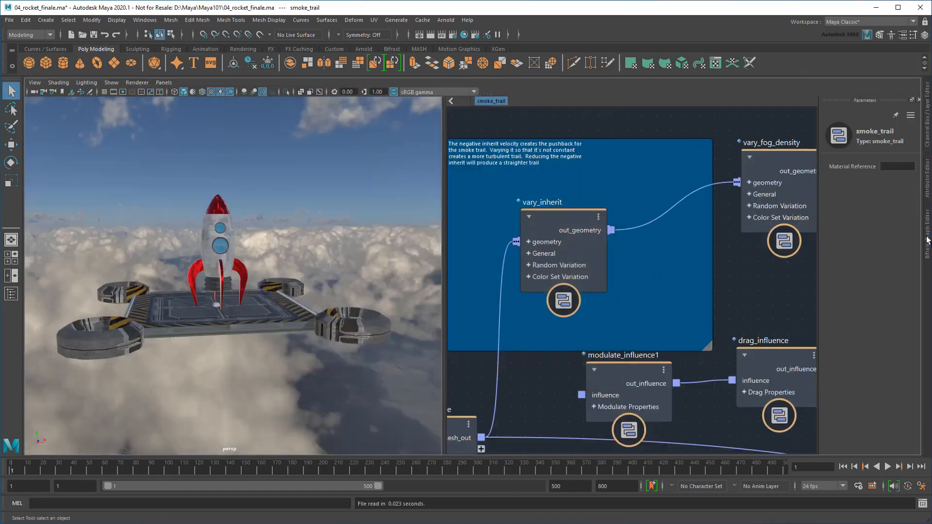
pyautogui.scroll(3, 487, 401)
pyautogui.scroll(6, 487, 401)
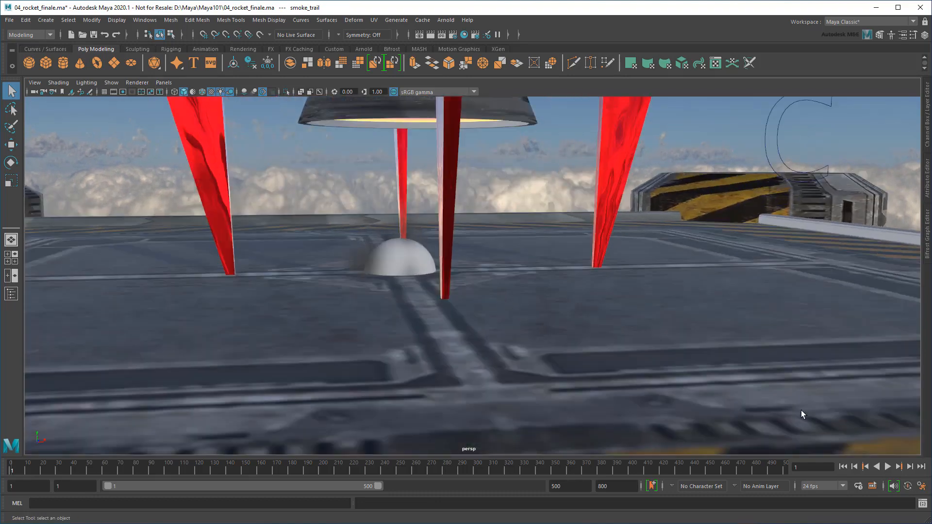
# Play to frame 32, then frame the small emitter sphere above the clouds
pyautogui.click(886, 467)
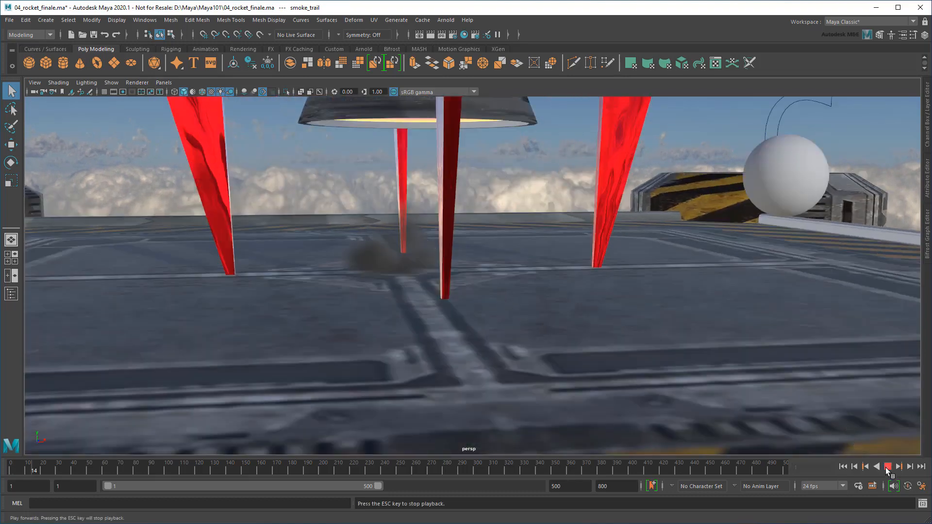
pyautogui.click(887, 467)
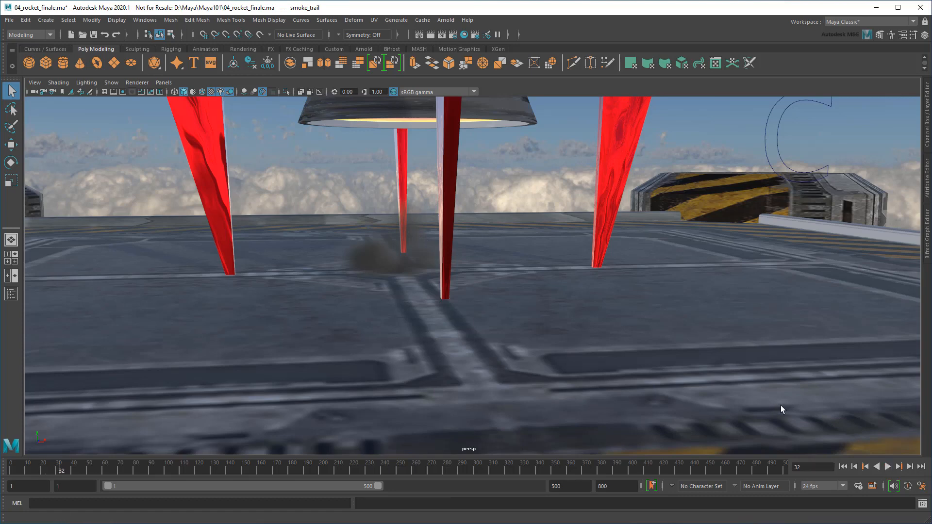
pyautogui.scroll(-10, 577, 270)
pyautogui.keyDown('alt'); pyautogui.moveTo(594, 235); pyautogui.dragTo(452, 294, button='middle'); pyautogui.keyUp('alt')
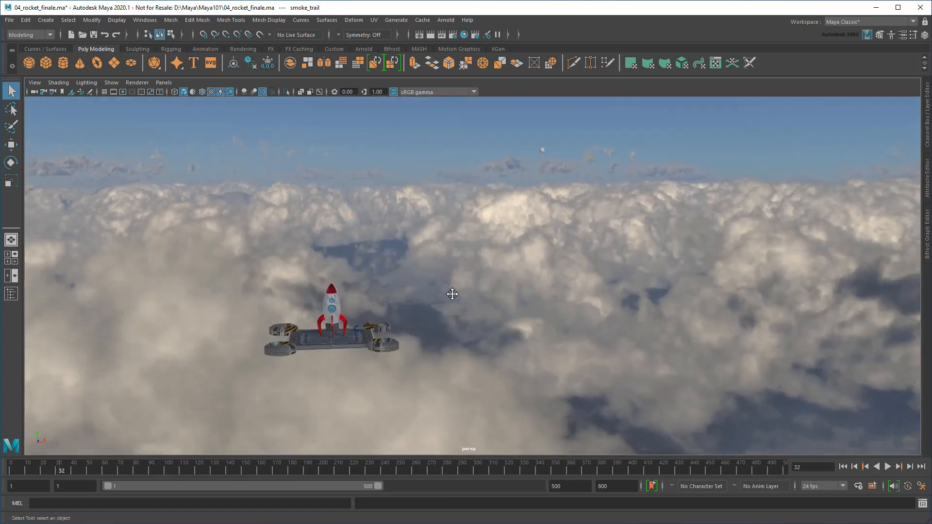
pyautogui.keyDown('alt'); pyautogui.moveTo(545, 199); pyautogui.dragTo(475, 282, button='middle'); pyautogui.keyUp('alt')
pyautogui.keyDown('alt'); pyautogui.moveTo(613, 270); pyautogui.dragTo(750, 265, button='right'); pyautogui.keyUp('alt')
pyautogui.keyDown('alt'); pyautogui.moveTo(464, 231); pyautogui.dragTo(541, 308, button='middle'); pyautogui.keyUp('alt')
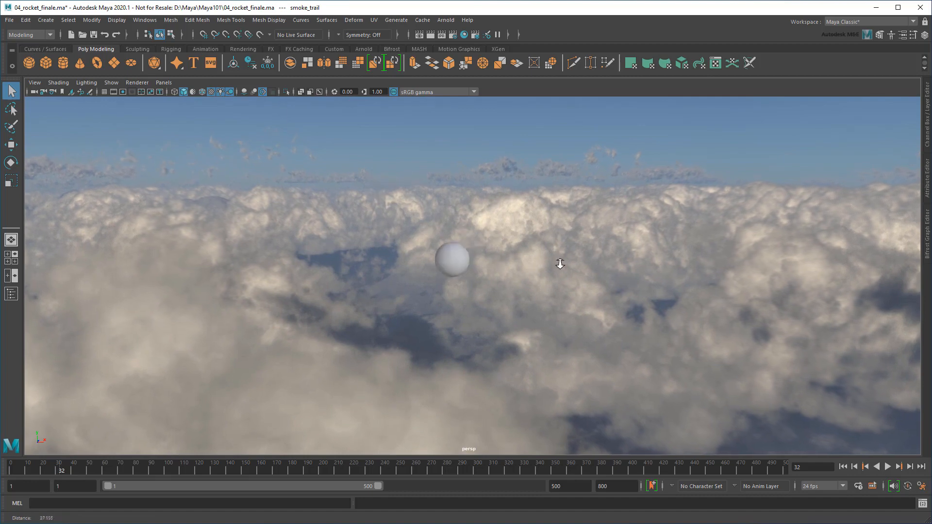
pyautogui.keyDown('alt'); pyautogui.moveTo(559, 264); pyautogui.dragTo(621, 274, button='right'); pyautogui.keyUp('alt')
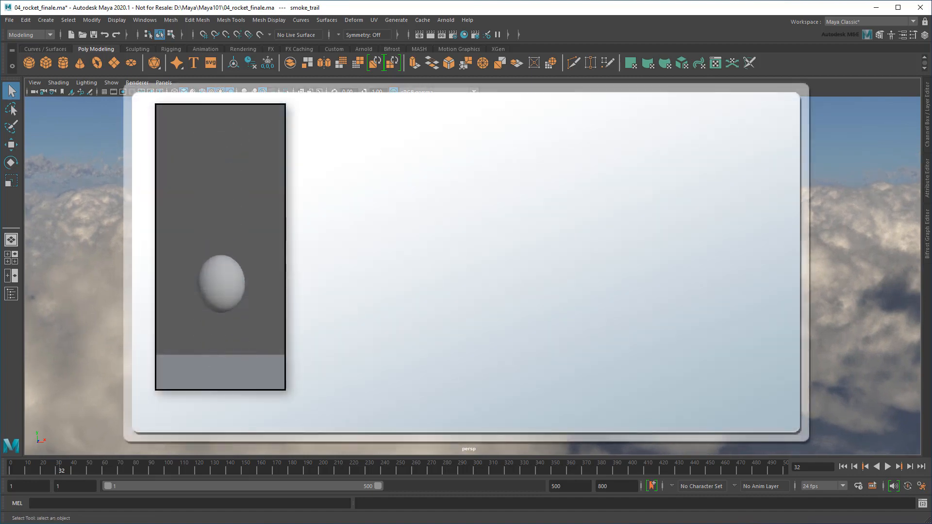
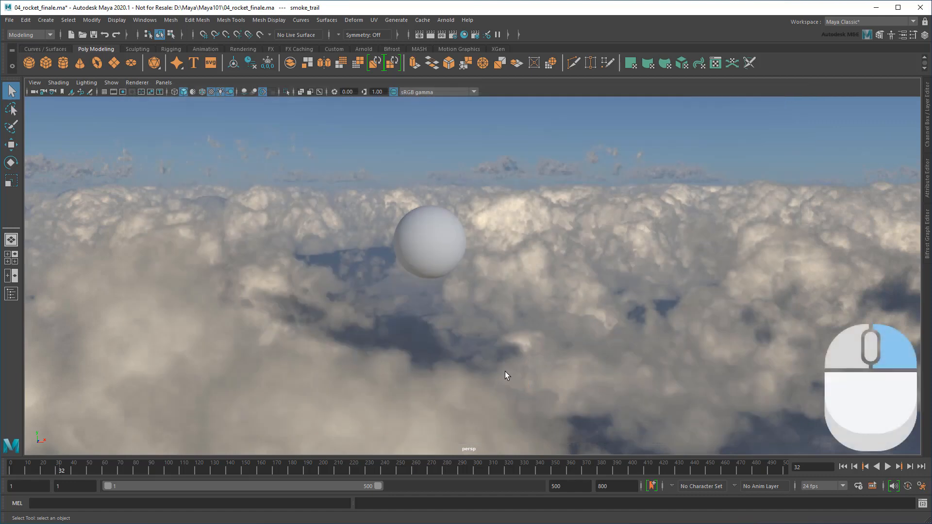
# Set the time slider's playback speed to Play Every Frame, Free
pyautogui.rightClick(394, 465)
pyautogui.moveTo(439, 383)
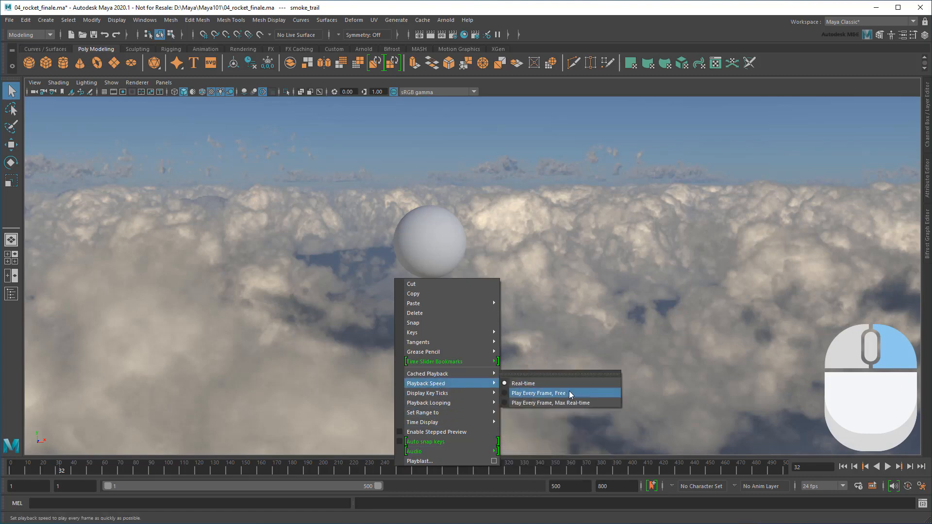
pyautogui.click(539, 393)
# Play the smoke trail from the start, stop at frame 12, and orbit around the platform
pyautogui.click(843, 466)
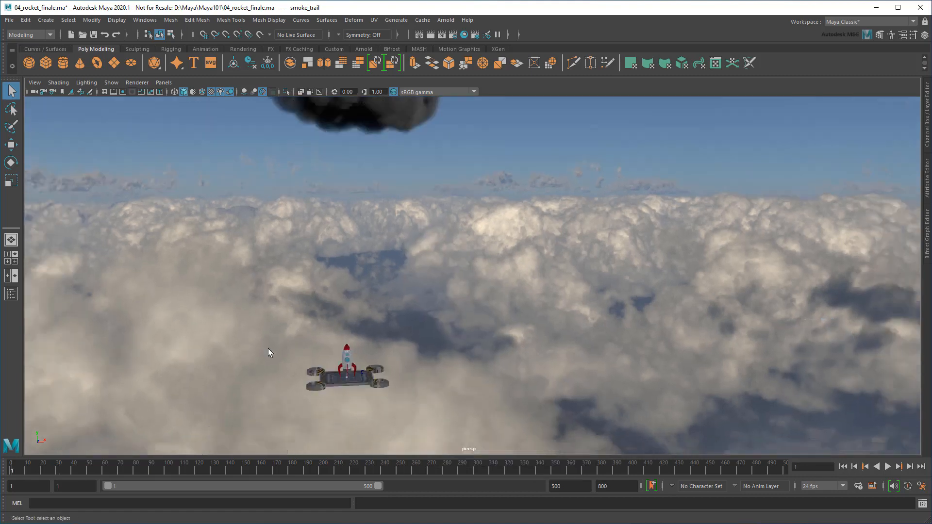
pyautogui.keyDown('alt'); pyautogui.moveTo(268, 349); pyautogui.dragTo(457, 287, button='middle'); pyautogui.keyUp('alt')
pyautogui.scroll(8, 388, 274)
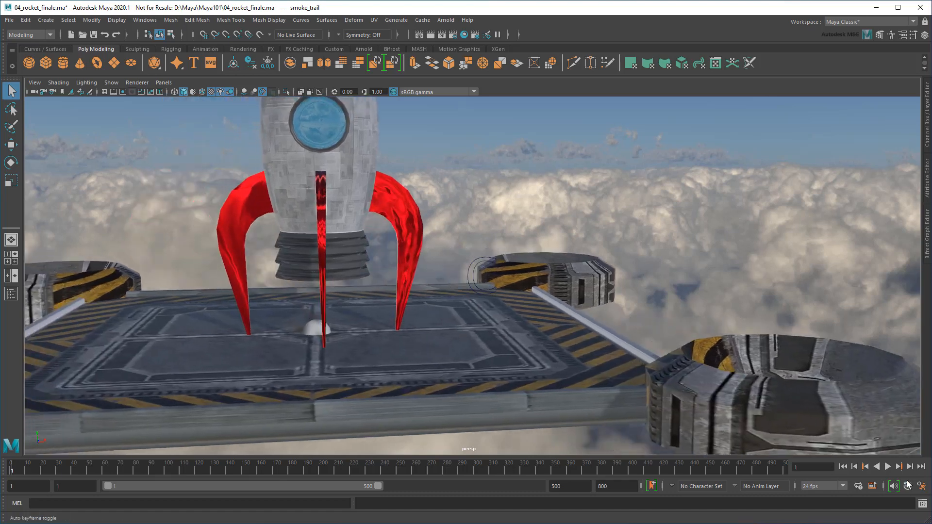
pyautogui.click(887, 466)
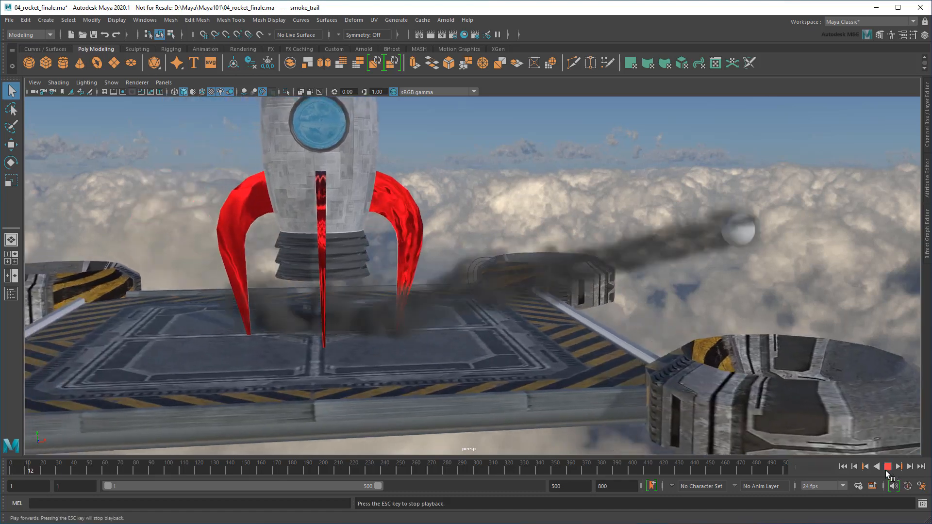
pyautogui.click(888, 467)
pyautogui.keyDown('alt'); pyautogui.moveTo(651, 340); pyautogui.dragTo(563, 324, button='middle'); pyautogui.keyUp('alt')
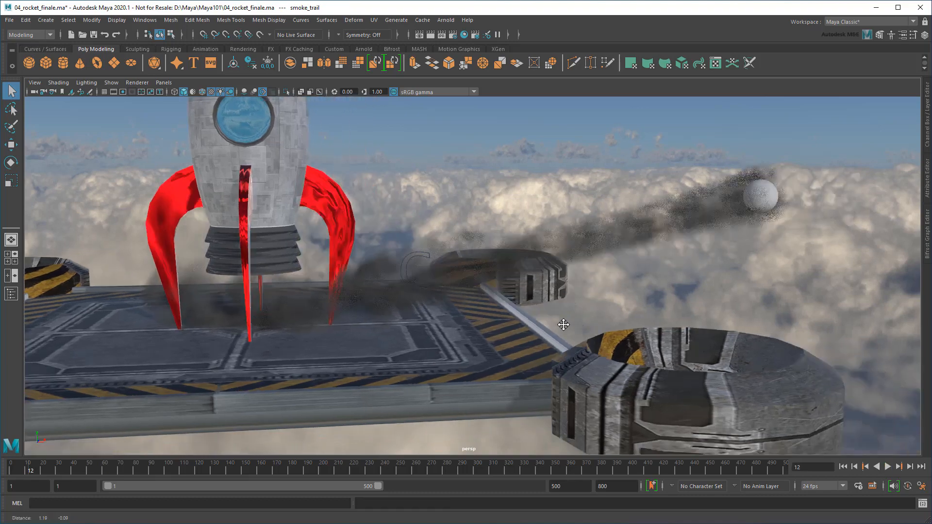
pyautogui.keyDown('alt'); pyautogui.moveTo(563, 324); pyautogui.dragTo(515, 322); pyautogui.keyUp('alt')
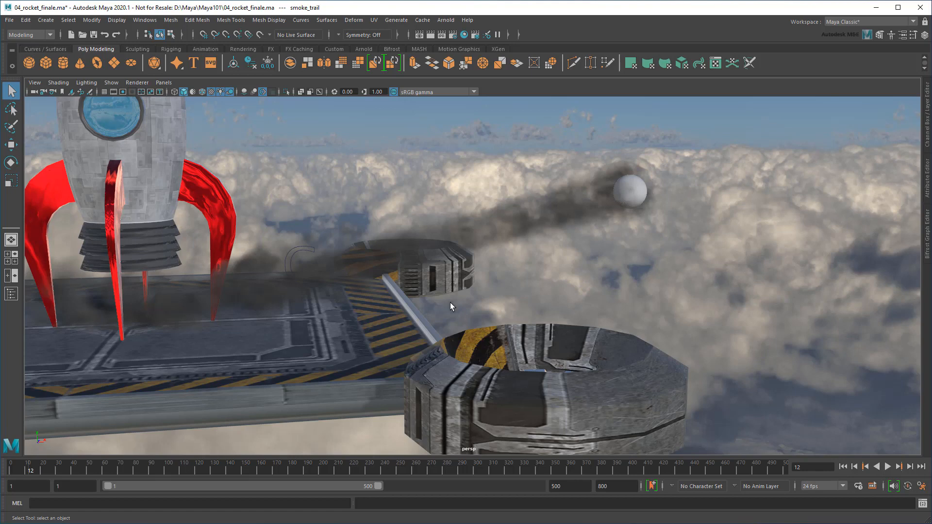
# Open the smoke_trail Bifrost graph and bring the rocket's base into view
pyautogui.click(928, 244)
pyautogui.keyDown('alt'); pyautogui.moveTo(91, 265); pyautogui.dragTo(119, 277, button='right'); pyautogui.keyUp('alt')
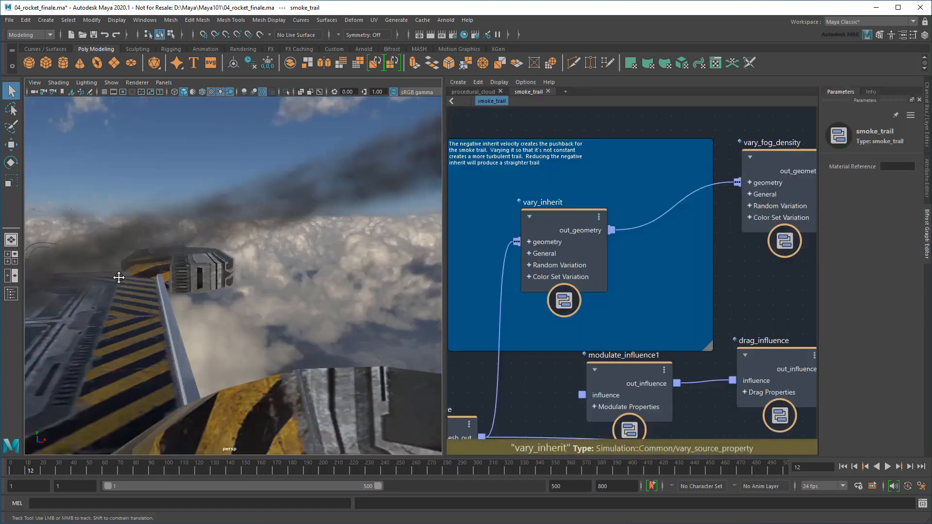
pyautogui.keyDown('alt'); pyautogui.moveTo(118, 277); pyautogui.dragTo(305, 274, button='middle'); pyautogui.keyUp('alt')
pyautogui.keyDown('alt'); pyautogui.moveTo(305, 274); pyautogui.dragTo(297, 289); pyautogui.keyUp('alt')
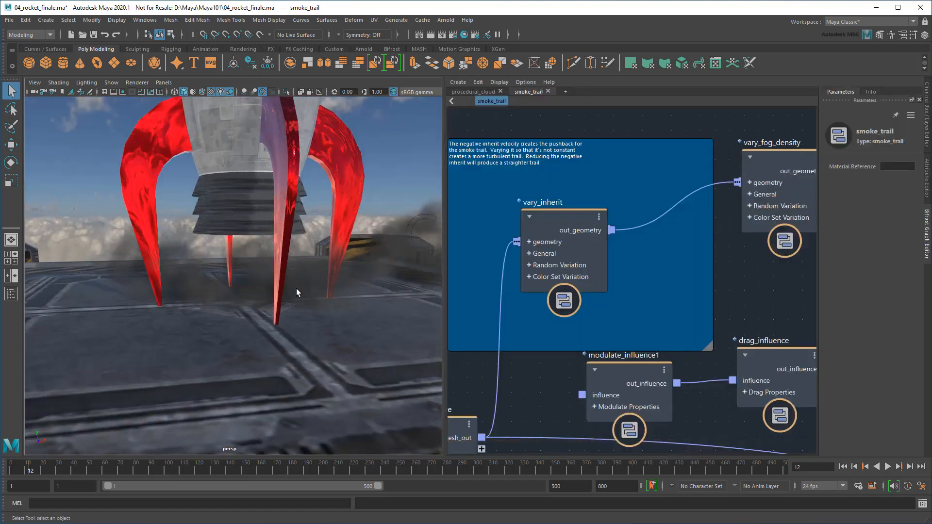
# Create a polygon cylinder and move it under the rocket
pyautogui.click(63, 62)
pyautogui.press('r')
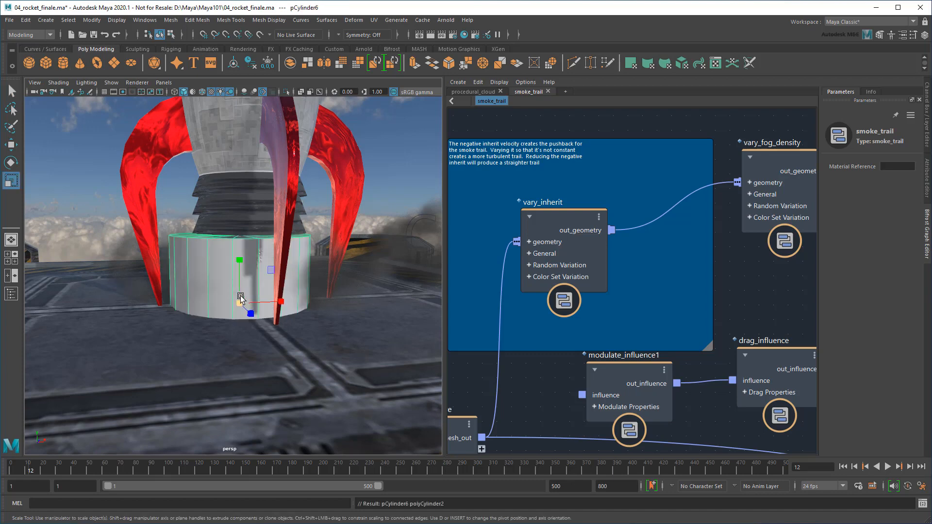
pyautogui.press('w')
pyautogui.moveTo(240, 302); pyautogui.dragTo(292, 281)
pyautogui.keyDown('alt'); pyautogui.moveTo(292, 280); pyautogui.dragTo(244, 284, button='right'); pyautogui.keyUp('alt')
pyautogui.keyDown('alt'); pyautogui.moveTo(244, 284); pyautogui.dragTo(238, 328); pyautogui.keyUp('alt')
# Shrink the cylinder slightly and fit it snugly under the rocket's base
pyautogui.press('r')
pyautogui.keyDown('alt'); pyautogui.moveTo(239, 327); pyautogui.dragTo(237, 317); pyautogui.keyUp('alt')
pyautogui.keyDown('alt'); pyautogui.moveTo(237, 316); pyautogui.dragTo(230, 402, button='middle'); pyautogui.keyUp('alt')
pyautogui.press('w')
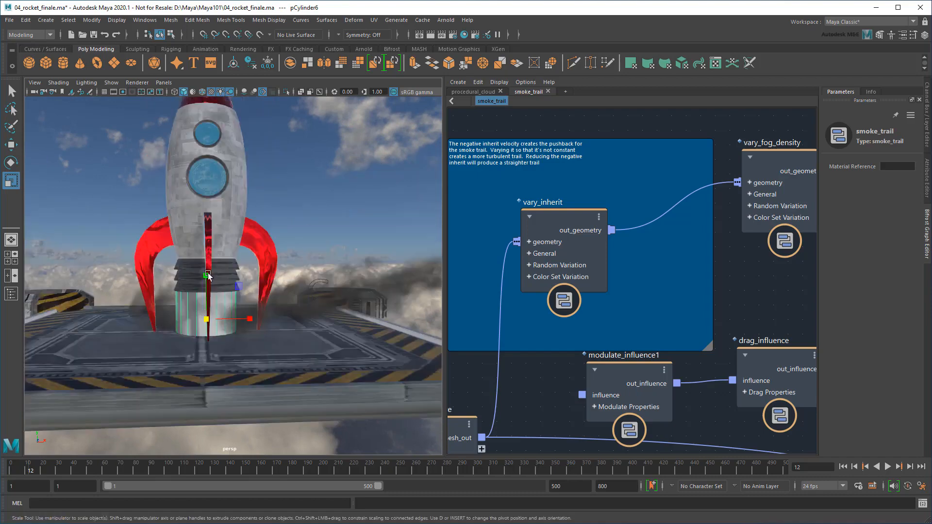
pyautogui.moveTo(208, 278); pyautogui.dragTo(208, 256)
pyautogui.keyDown('alt'); pyautogui.moveTo(207, 256); pyautogui.dragTo(255, 339, button='right'); pyautogui.keyUp('alt')
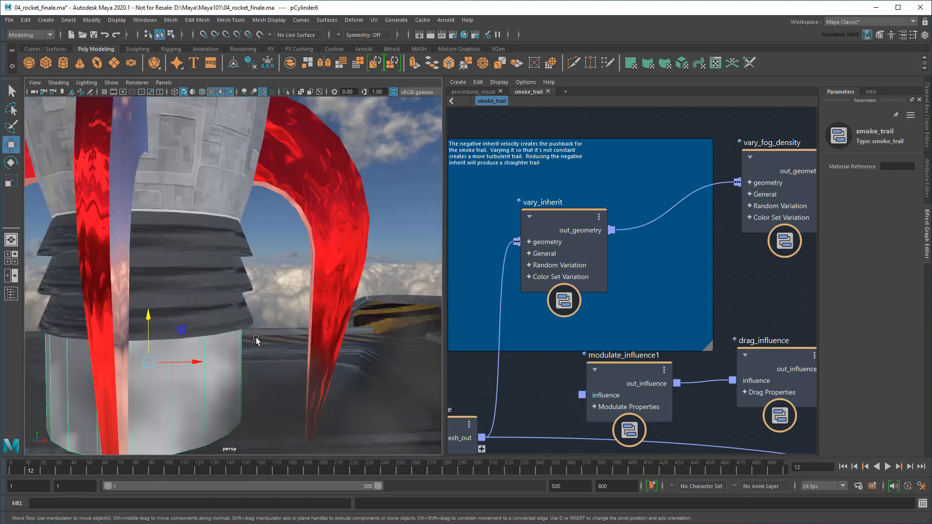
pyautogui.keyDown('alt'); pyautogui.moveTo(256, 339); pyautogui.dragTo(252, 335); pyautogui.keyUp('alt')
pyautogui.keyDown('alt'); pyautogui.moveTo(252, 336); pyautogui.dragTo(34, 289, button='right'); pyautogui.keyUp('alt')
# Rename the cylinder to smoke_source in the Outliner
pyautogui.click(11, 293)
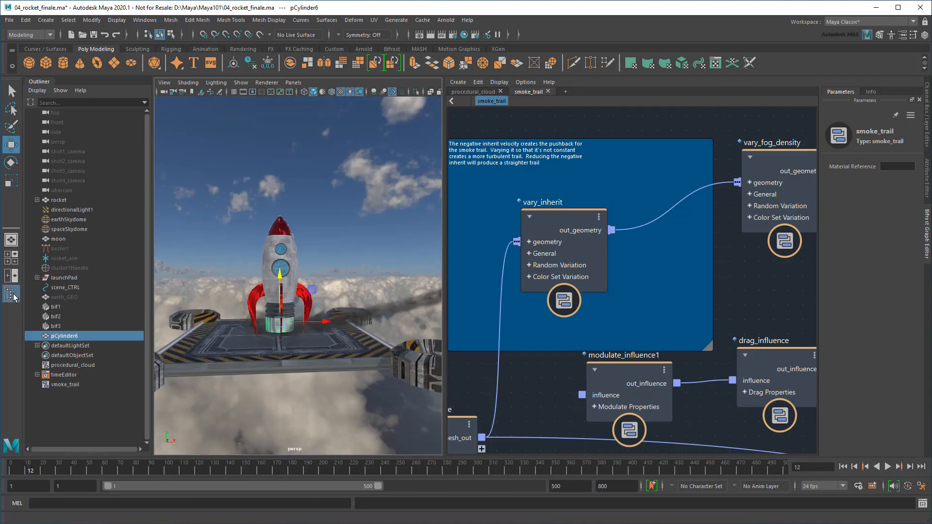
pyautogui.doubleClick(83, 337)
pyautogui.write('smoke_source')
pyautogui.press('Return')
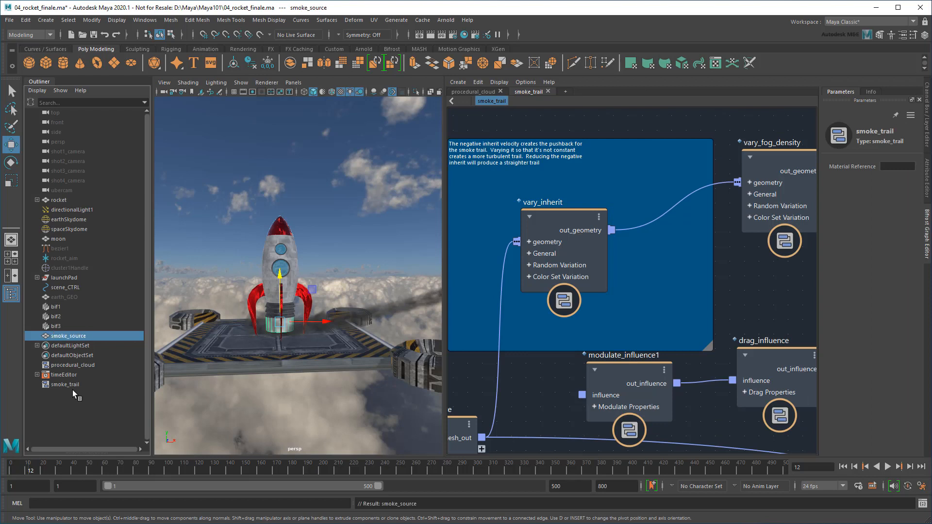
# Parent smoke_source under the rocket group and hide it
pyautogui.moveTo(73, 389); pyautogui.dragTo(85, 202, button='middle')
pyautogui.hotkey('ctrl', 'h')
pyautogui.click(37, 200)
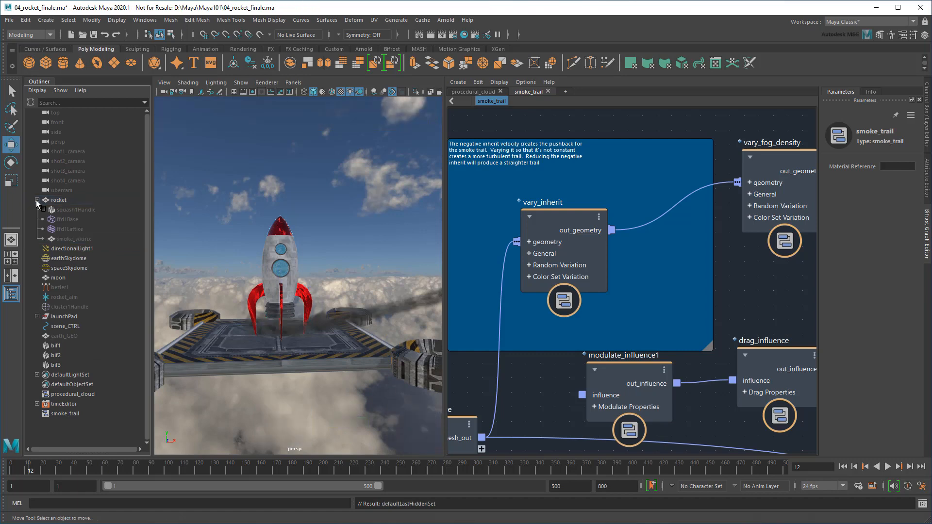
# Add smoke_source as a graph node and wire its mesh into vary_inherit's geometry
pyautogui.scroll(-2, 631, 300)
pyautogui.keyDown('alt'); pyautogui.moveTo(610, 334); pyautogui.dragTo(605, 309, button='middle'); pyautogui.keyUp('alt')
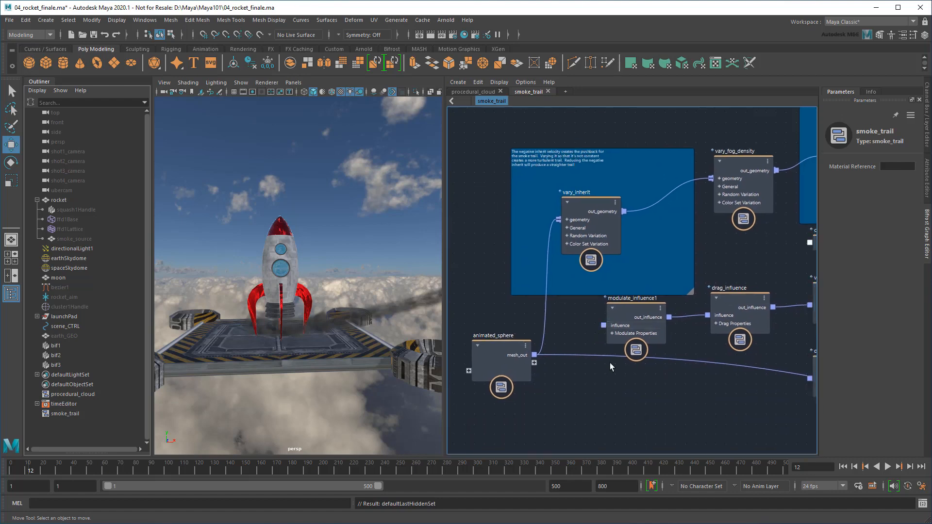
pyautogui.keyDown('alt'); pyautogui.moveTo(558, 390); pyautogui.dragTo(702, 332, button='middle'); pyautogui.keyUp('alt')
pyautogui.scroll(3, 670, 338)
pyautogui.scroll(1, 671, 338)
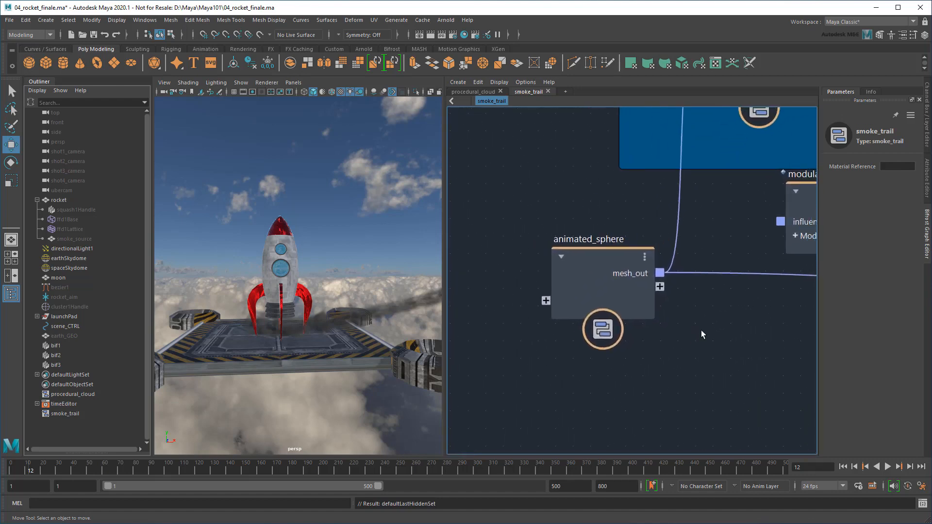
pyautogui.keyDown('alt'); pyautogui.moveTo(699, 367); pyautogui.dragTo(690, 291, button='middle'); pyautogui.keyUp('alt')
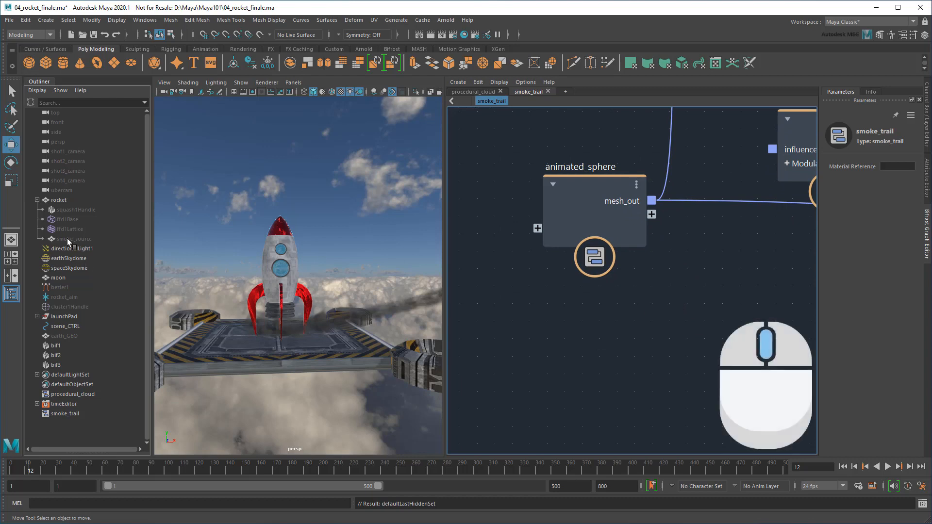
pyautogui.moveTo(67, 238); pyautogui.dragTo(71, 237)
pyautogui.moveTo(566, 309); pyautogui.dragTo(571, 309)
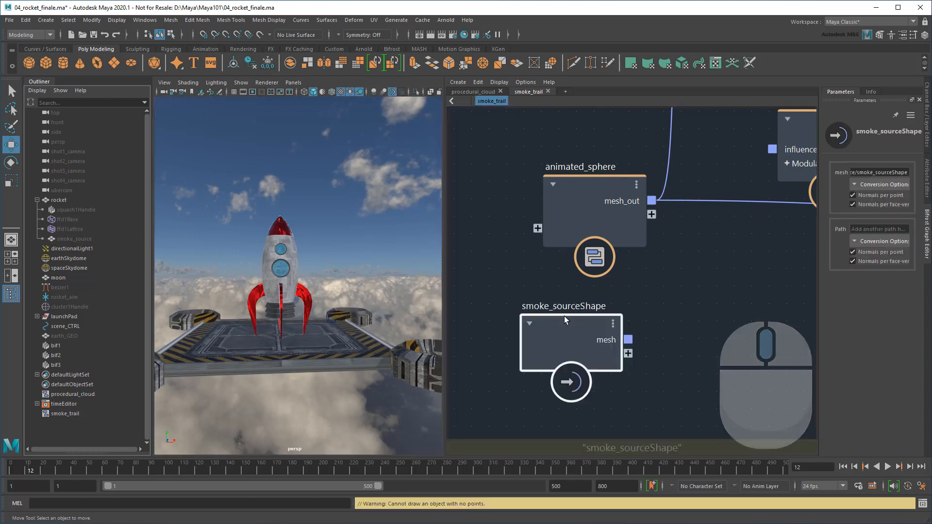
pyautogui.scroll(-3, 691, 302)
pyautogui.moveTo(672, 276); pyautogui.dragTo(585, 338, button='middle')
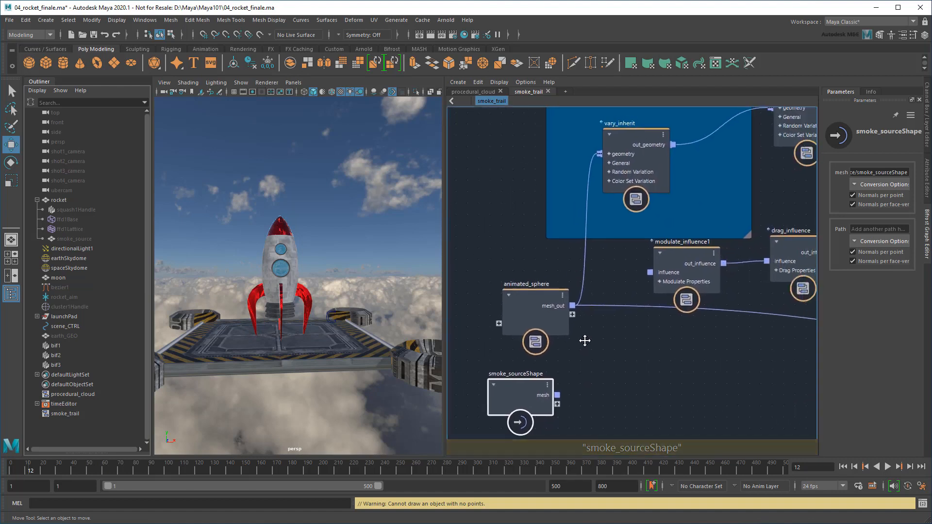
pyautogui.moveTo(586, 369); pyautogui.dragTo(599, 154)
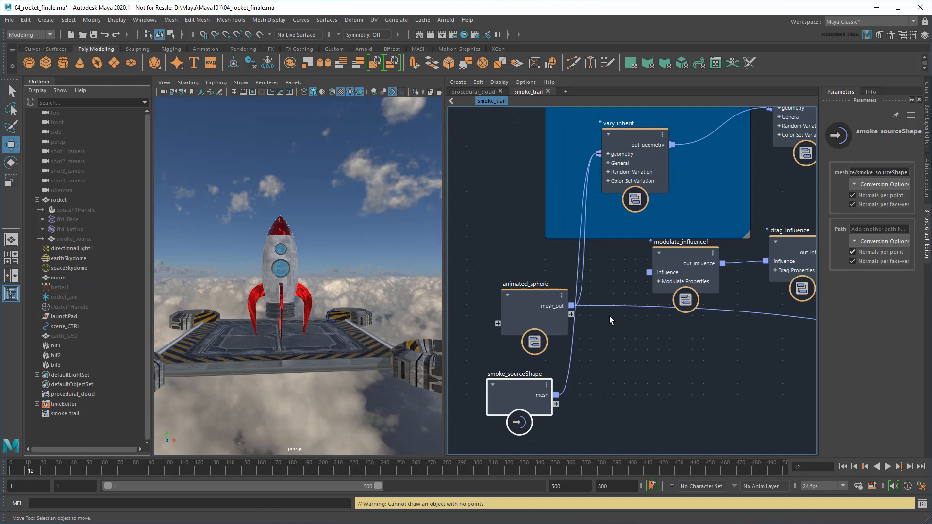
# Delete the output node's mesh_out port
pyautogui.moveTo(715, 360); pyautogui.dragTo(432, 309, button='middle')
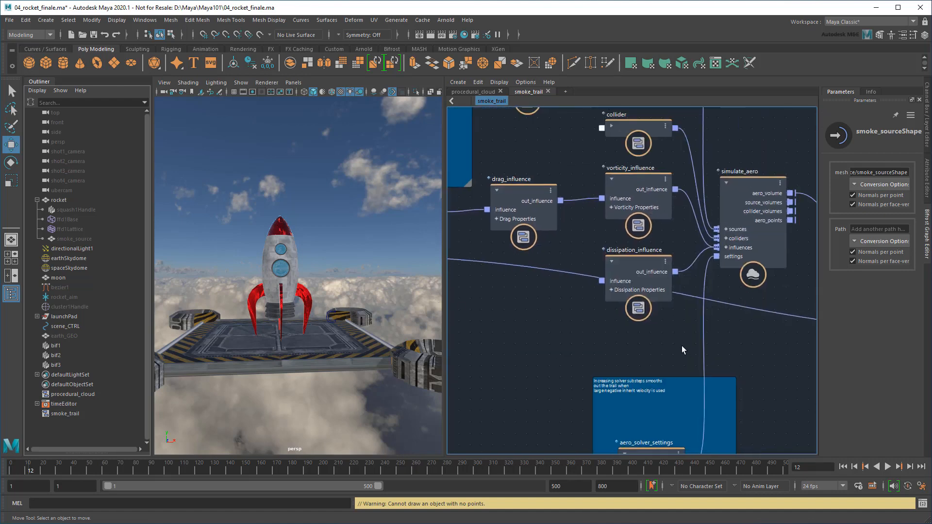
pyautogui.moveTo(681, 348); pyautogui.dragTo(406, 309, button='middle')
pyautogui.moveTo(714, 342); pyautogui.dragTo(564, 333, button='middle')
pyautogui.moveTo(647, 325); pyautogui.dragTo(613, 324, button='middle')
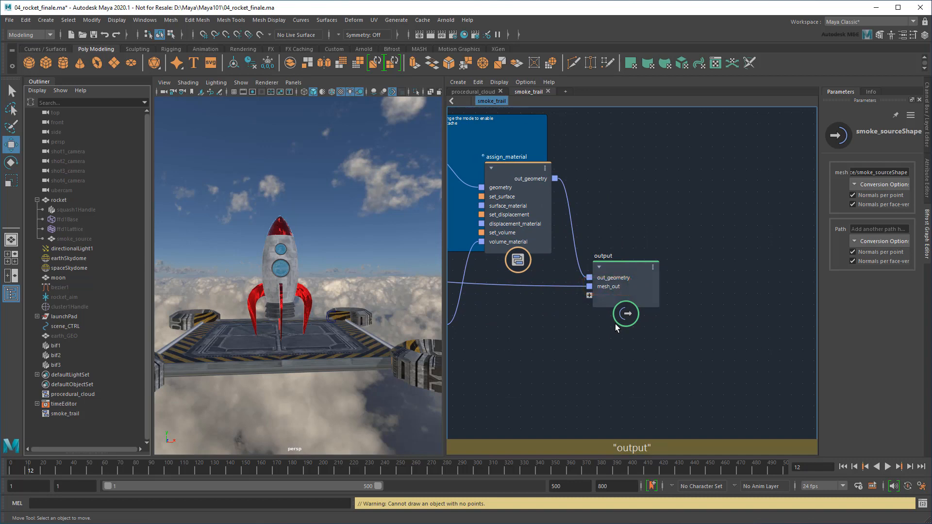
pyautogui.rightClick(618, 287)
pyautogui.click(641, 303)
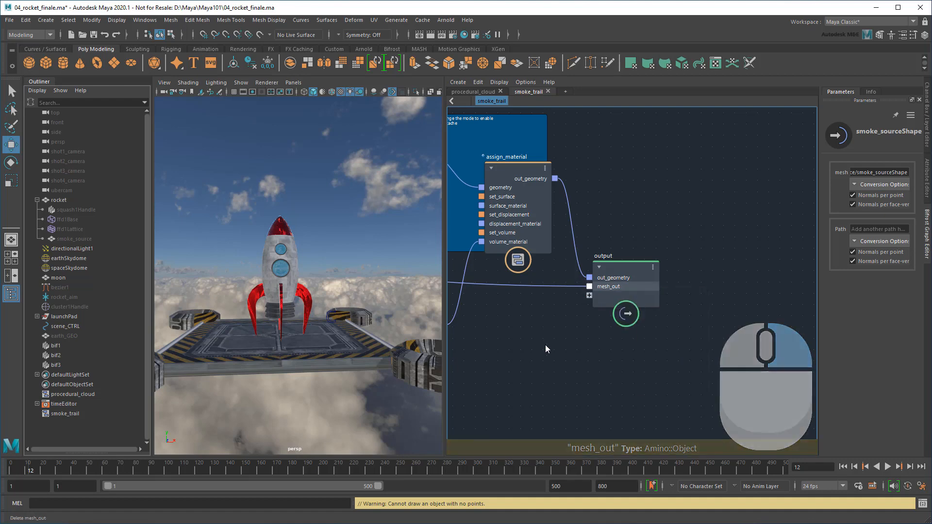
# Delete animated_sphere, move smoke_sourceShape into its place, and hide the Outliner
pyautogui.press('f')
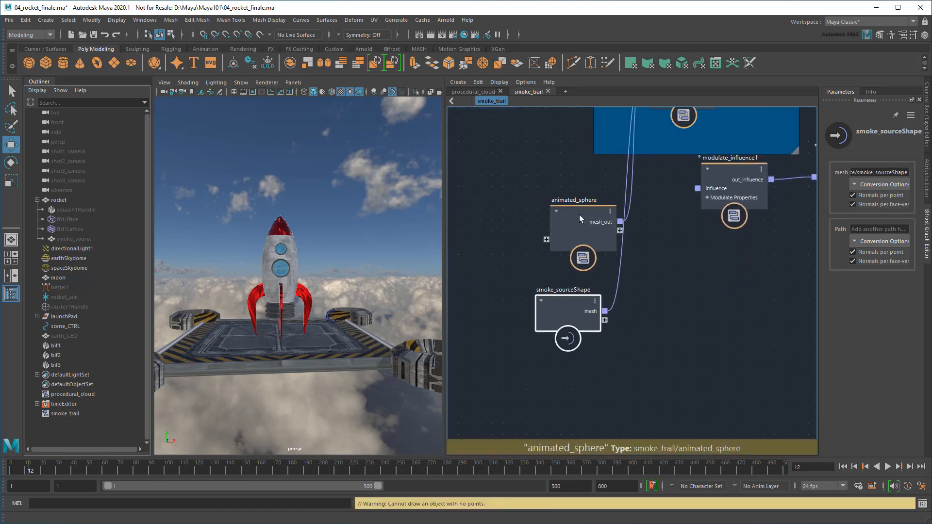
pyautogui.click(573, 200)
pyautogui.press('Delete')
pyautogui.moveTo(559, 305); pyautogui.dragTo(561, 226)
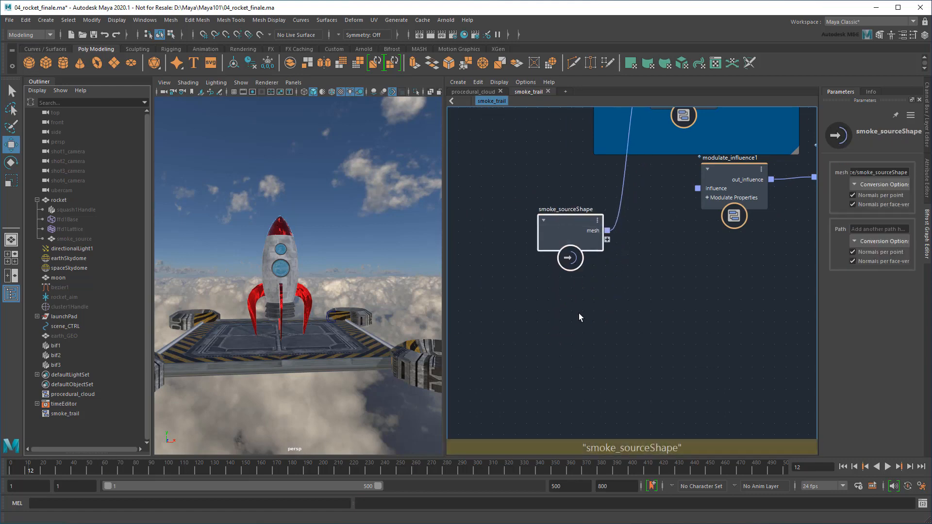
pyautogui.click(9, 298)
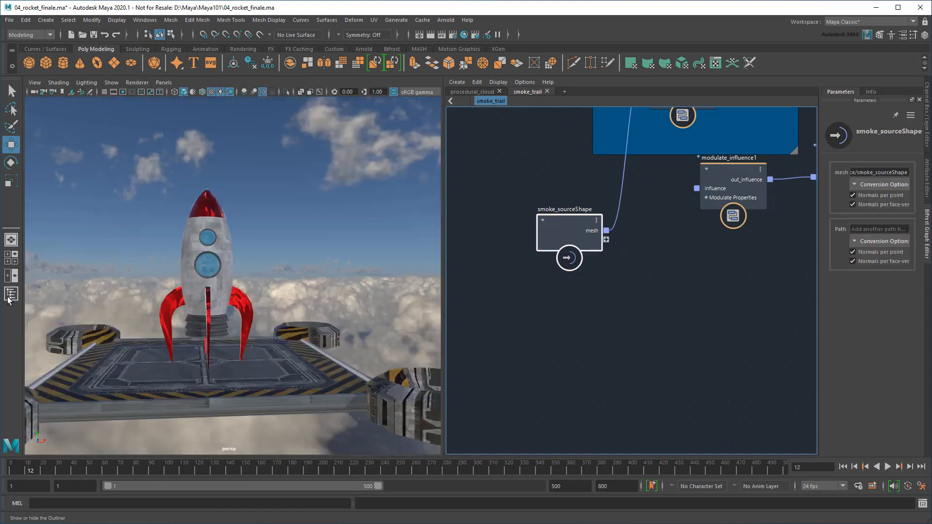
# Preview the smoke from frame 1 to frame 100, then rewind to frame 1
pyautogui.click(844, 466)
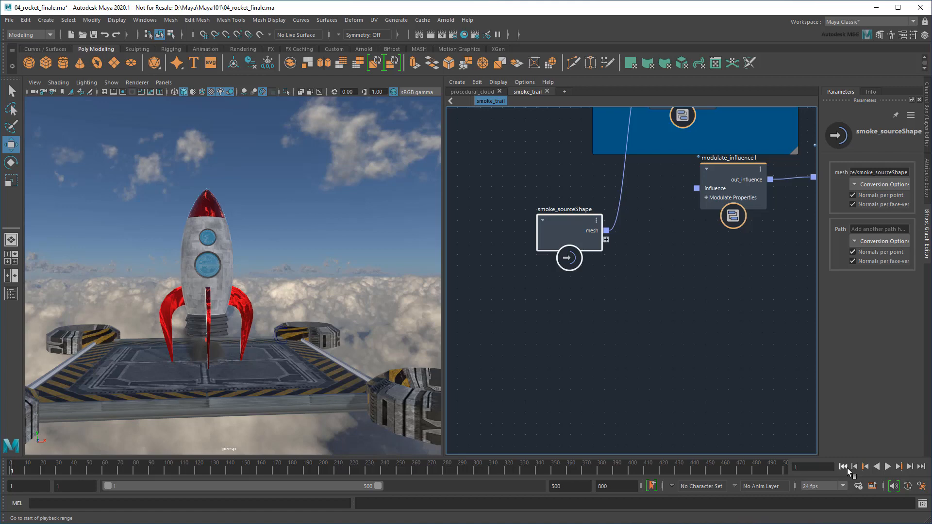
pyautogui.click(888, 466)
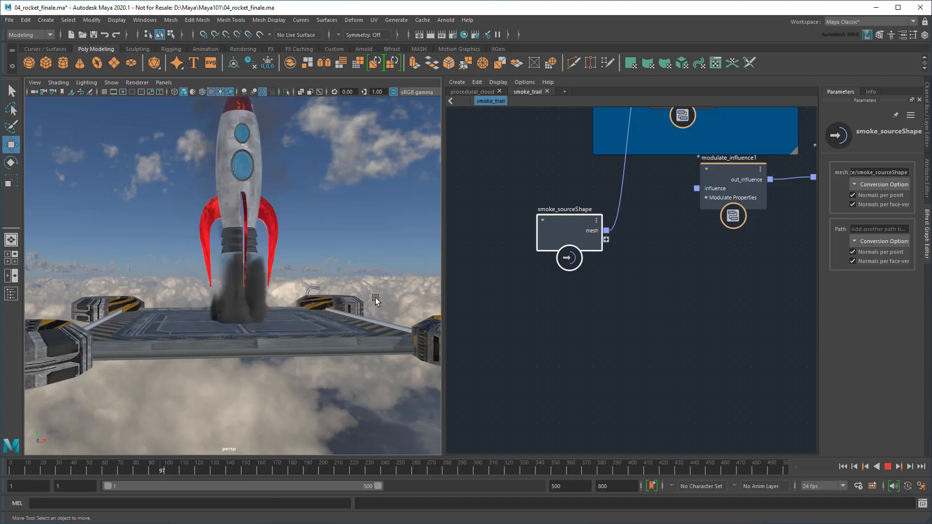
pyautogui.click(889, 466)
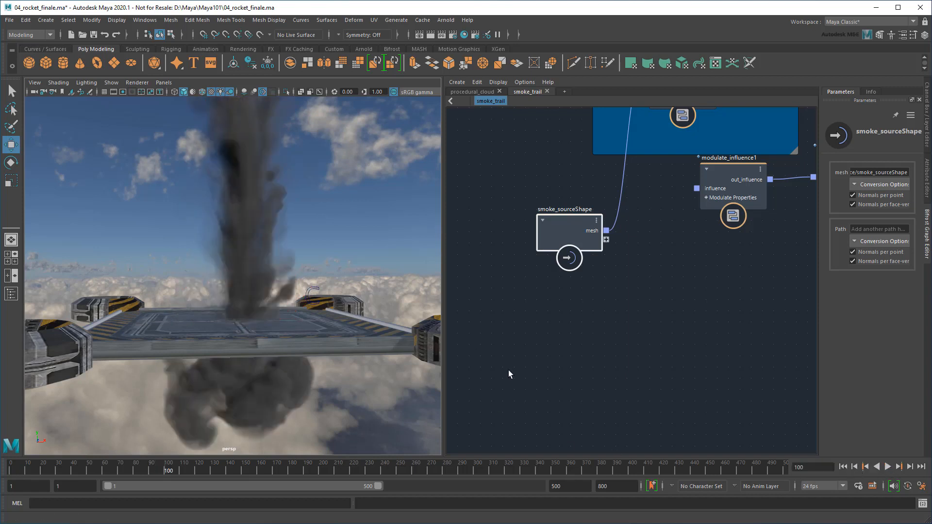
pyautogui.keyDown('alt'); pyautogui.moveTo(249, 193); pyautogui.dragTo(258, 293, button='middle'); pyautogui.keyUp('alt')
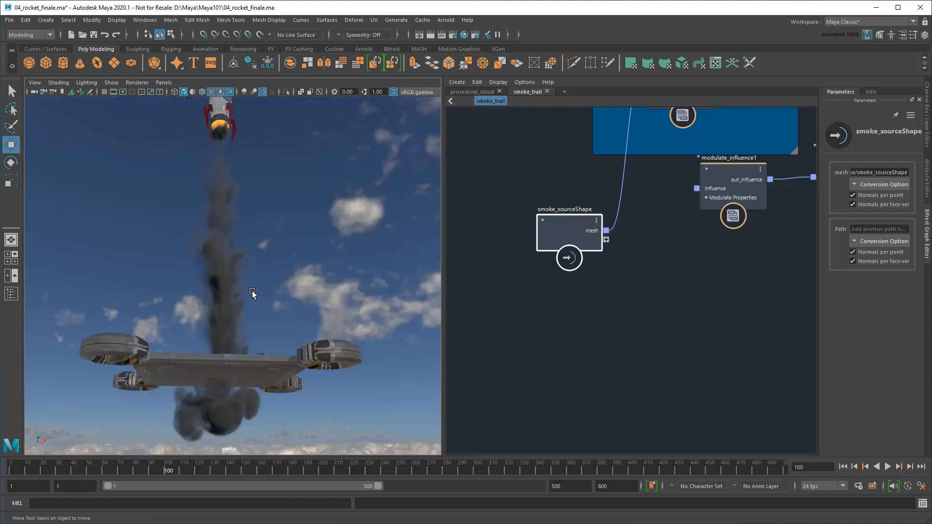
pyautogui.click(843, 466)
# Pan the Bifrost graph over to the aero_solver_settings nodes
pyautogui.moveTo(193, 287)
pyautogui.keyDown('alt'); pyautogui.mouseDown()
pyautogui.moveTo(196, 313)
pyautogui.moveTo(193, 303)
pyautogui.mouseUp(); pyautogui.keyUp('alt')
pyautogui.scroll(5, 193, 304)
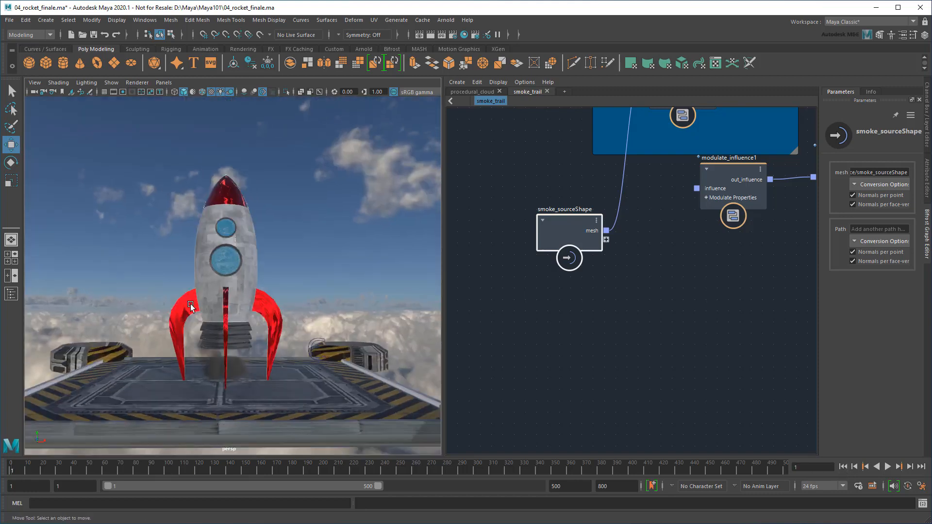
pyautogui.keyDown('alt'); pyautogui.moveTo(741, 250); pyautogui.dragTo(413, 341, button='middle'); pyautogui.keyUp('alt')
pyautogui.keyDown('alt'); pyautogui.moveTo(576, 391); pyautogui.dragTo(472, 225, button='middle'); pyautogui.keyUp('alt')
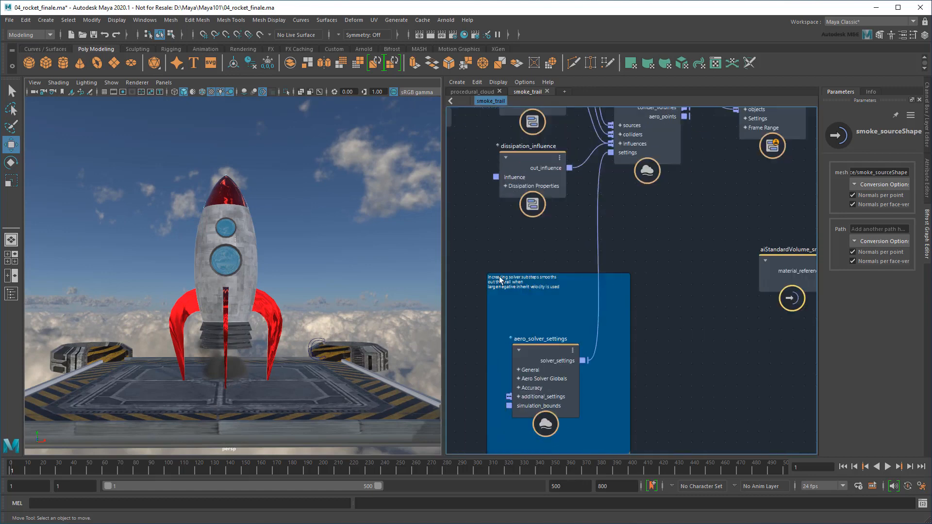
# Set aero_solver_settings Scene Units In Meters to 0.05
pyautogui.keyDown('alt'); pyautogui.moveTo(533, 248); pyautogui.dragTo(610, 138, button='middle'); pyautogui.keyUp('alt')
pyautogui.click(622, 235)
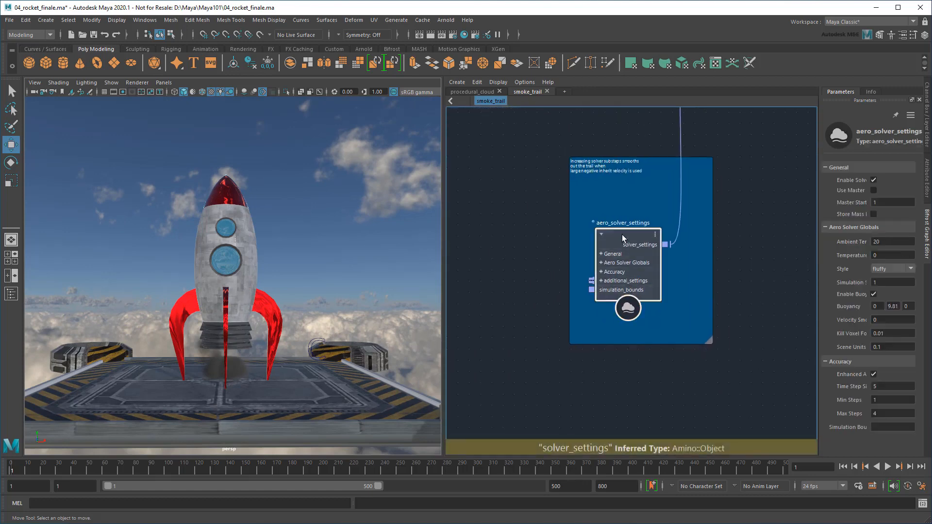
pyautogui.moveTo(819, 271); pyautogui.dragTo(779, 272)
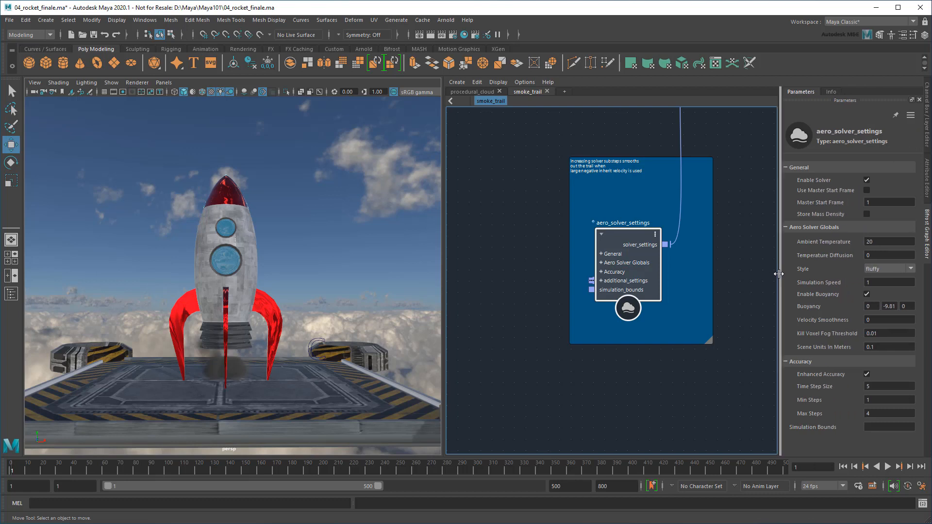
pyautogui.write('0.')
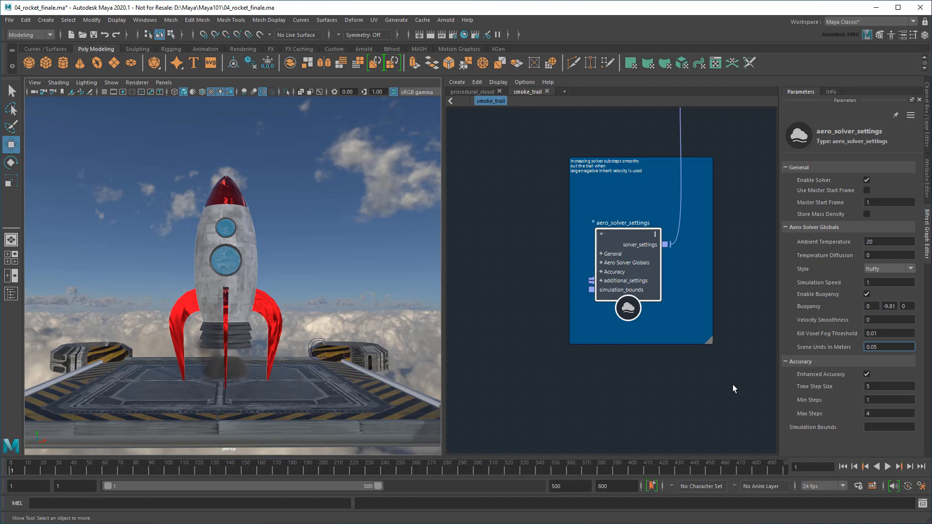
# Set source_air's Fluid Detail Size to 0.01
pyautogui.moveTo(552, 144); pyautogui.dragTo(505, 397, button='middle')
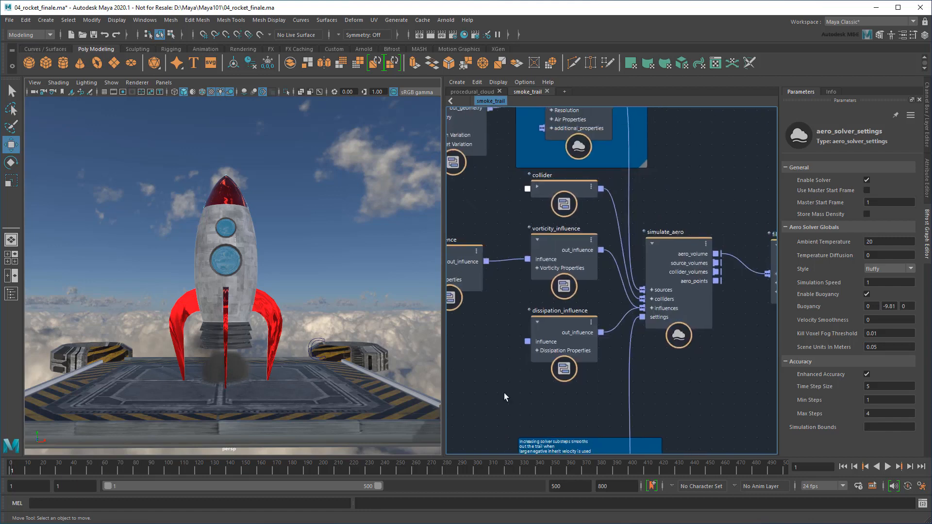
pyautogui.moveTo(693, 169); pyautogui.dragTo(694, 312, button='middle')
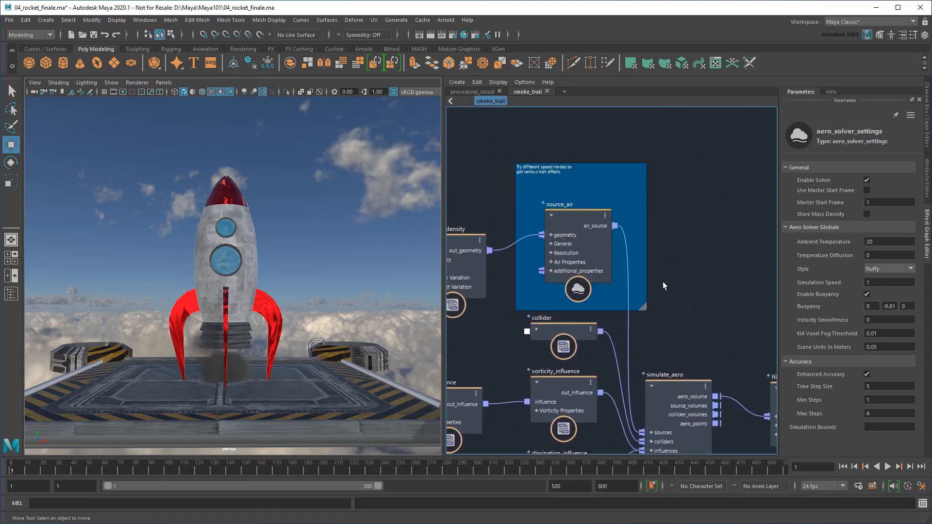
pyautogui.click(574, 217)
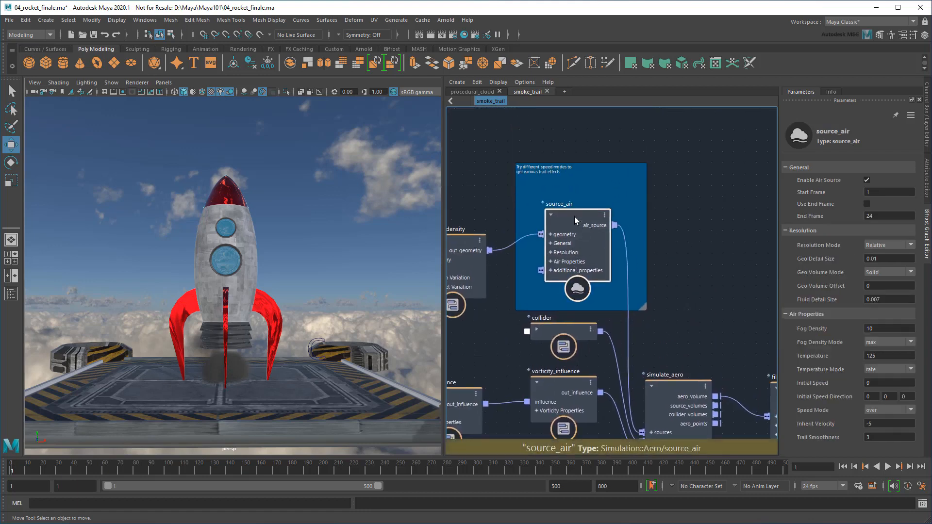
pyautogui.moveTo(883, 300); pyautogui.dragTo(873, 299)
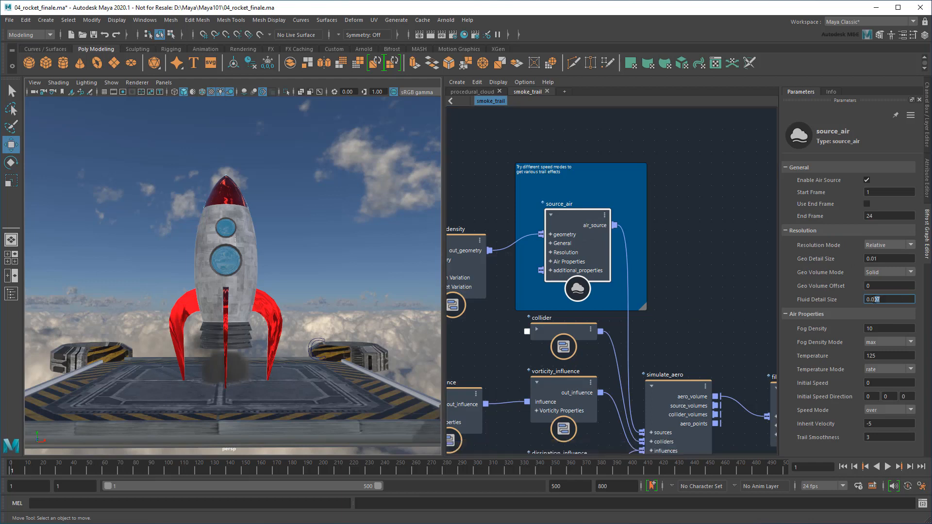
pyautogui.write('1')
pyautogui.press('Return')
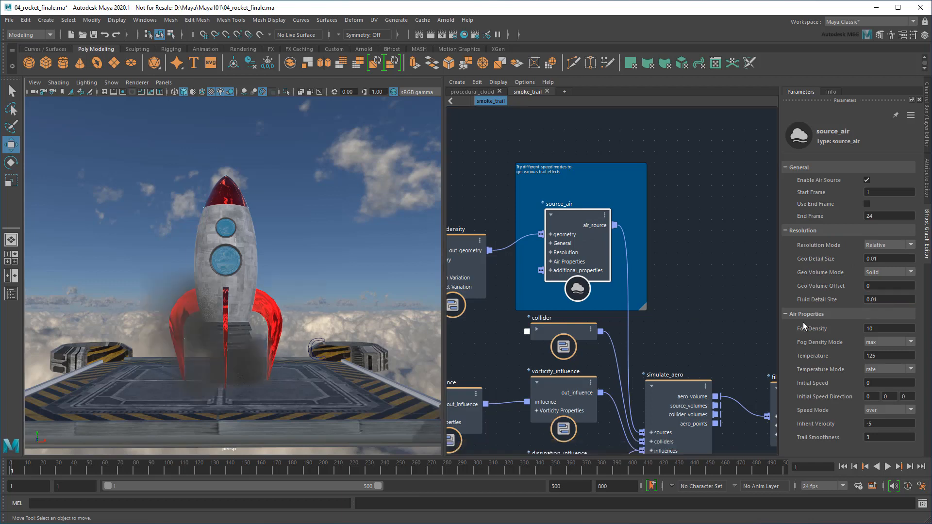
# Make source_air emit from Start Frame 48 with Use End Frame at 156
pyautogui.doubleClick(872, 192)
pyautogui.write('48')
pyautogui.press('Return')
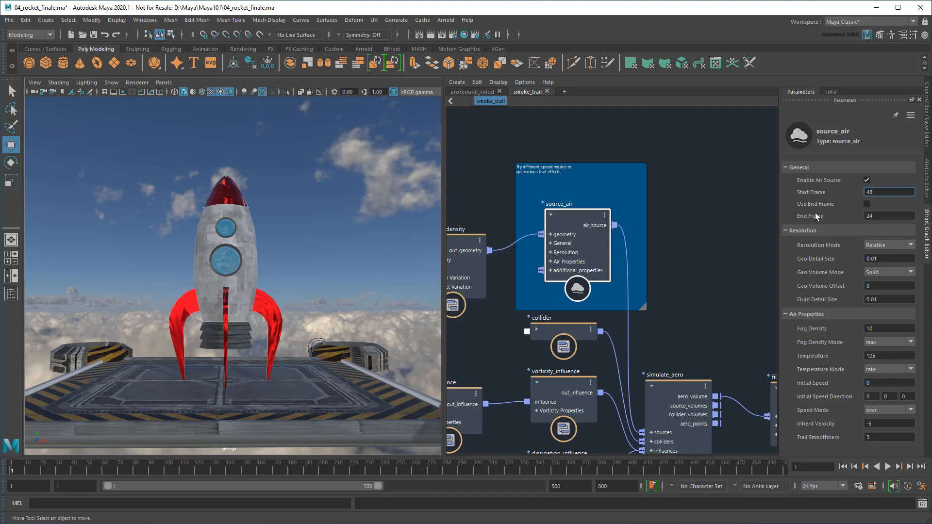
pyautogui.keyDown('alt'); pyautogui.moveTo(386, 270); pyautogui.dragTo(315, 253, button='right'); pyautogui.keyUp('alt')
pyautogui.keyDown('alt'); pyautogui.moveTo(321, 291); pyautogui.dragTo(311, 380, button='middle'); pyautogui.keyUp('alt')
pyautogui.moveTo(15, 471); pyautogui.dragTo(251, 471)
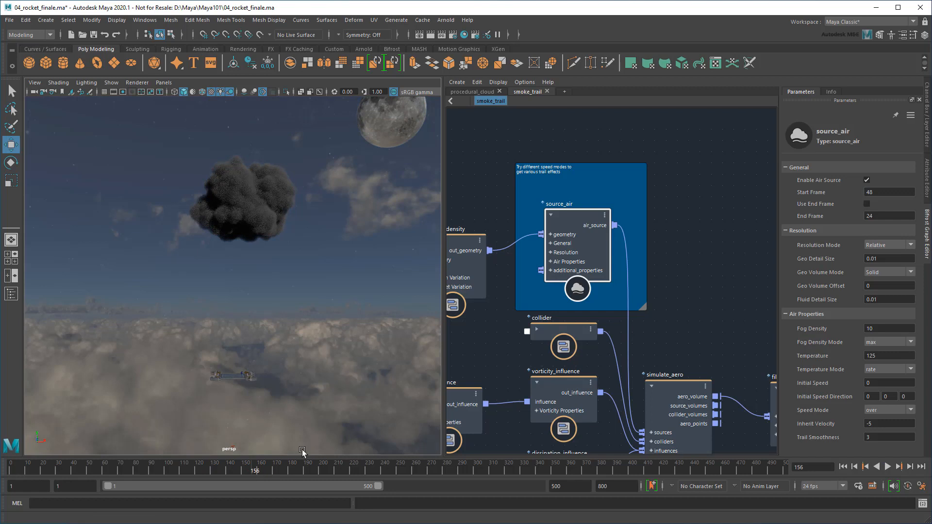
pyautogui.click(867, 204)
pyautogui.click(862, 216)
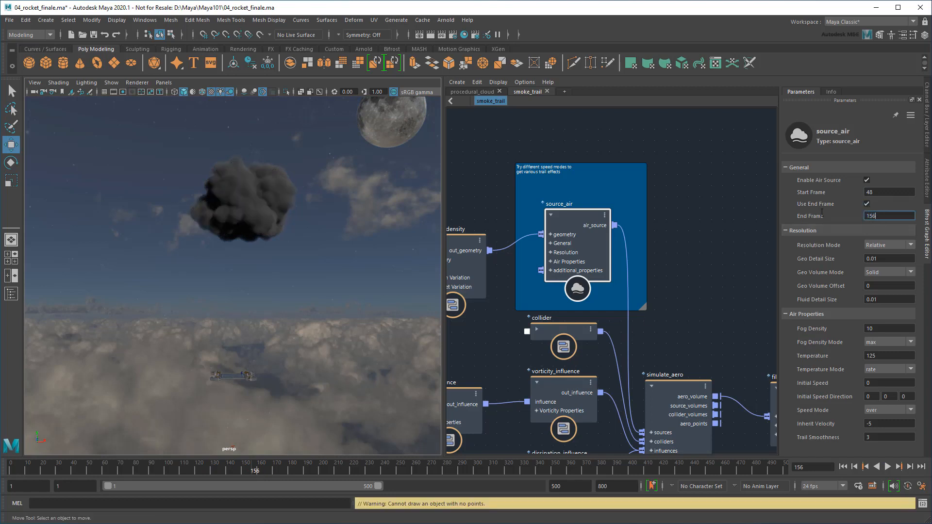
# Look through ubercam and play the simulation from frame 1 to frame 74
pyautogui.click(843, 467)
pyautogui.keyDown('alt'); pyautogui.moveTo(238, 350); pyautogui.dragTo(333, 255, button='right'); pyautogui.keyUp('alt')
pyautogui.keyDown('alt'); pyautogui.moveTo(332, 255); pyautogui.dragTo(256, 209, button='middle'); pyautogui.keyUp('alt')
pyautogui.keyDown('alt'); pyautogui.moveTo(256, 209); pyautogui.dragTo(268, 221, button='right'); pyautogui.keyUp('alt')
pyautogui.keyDown('alt'); pyautogui.moveTo(268, 222); pyautogui.dragTo(248, 195, button='middle'); pyautogui.keyUp('alt')
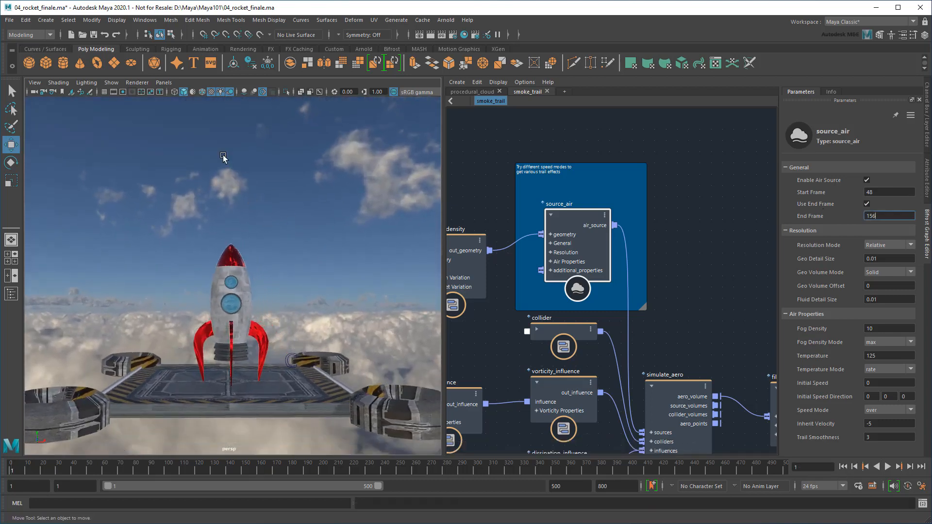
pyautogui.click(164, 83)
pyautogui.moveTo(183, 93)
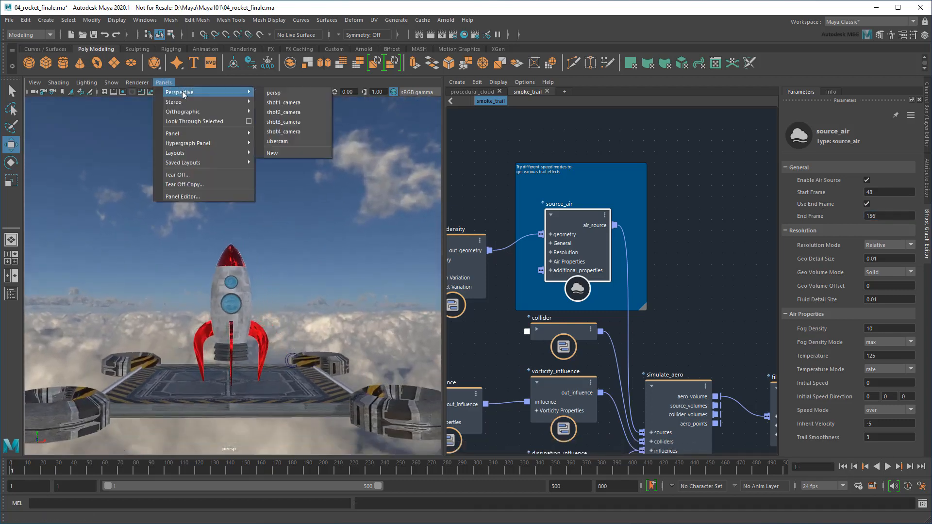
pyautogui.click(301, 140)
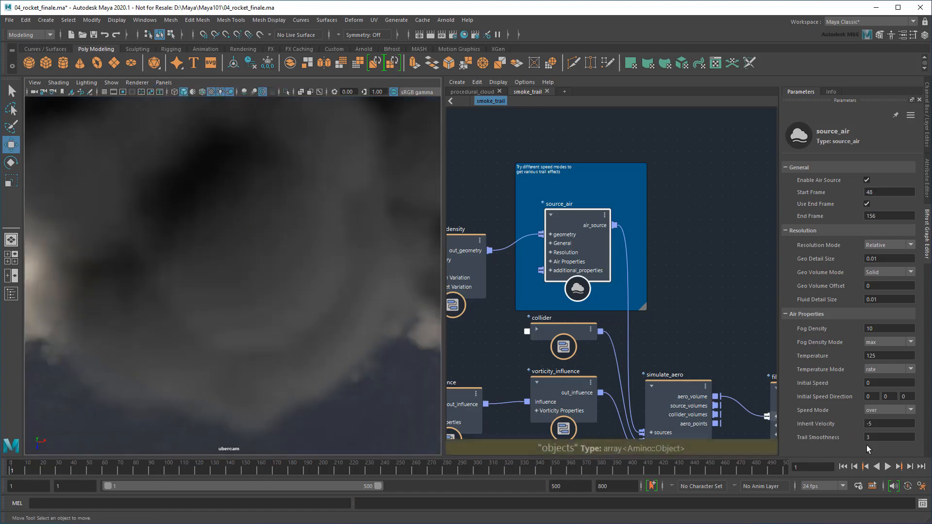
pyautogui.click(890, 465)
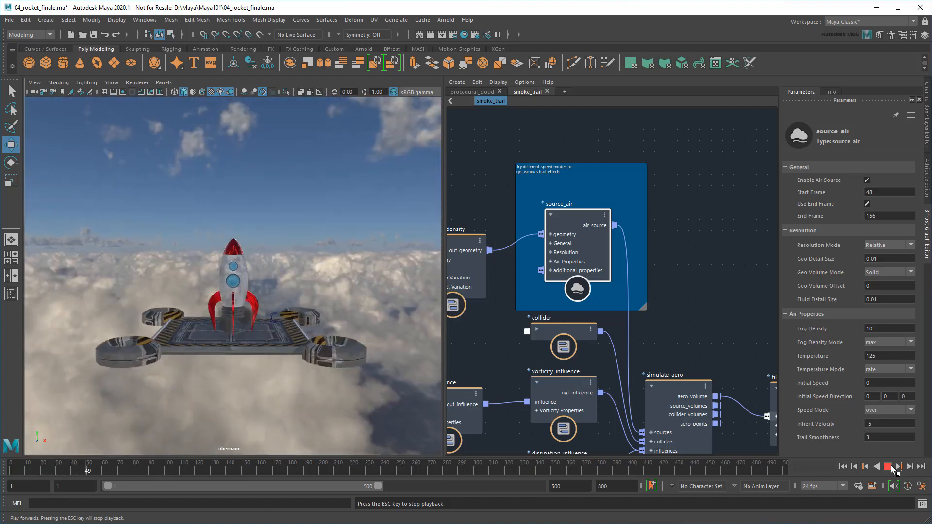
pyautogui.click(890, 465)
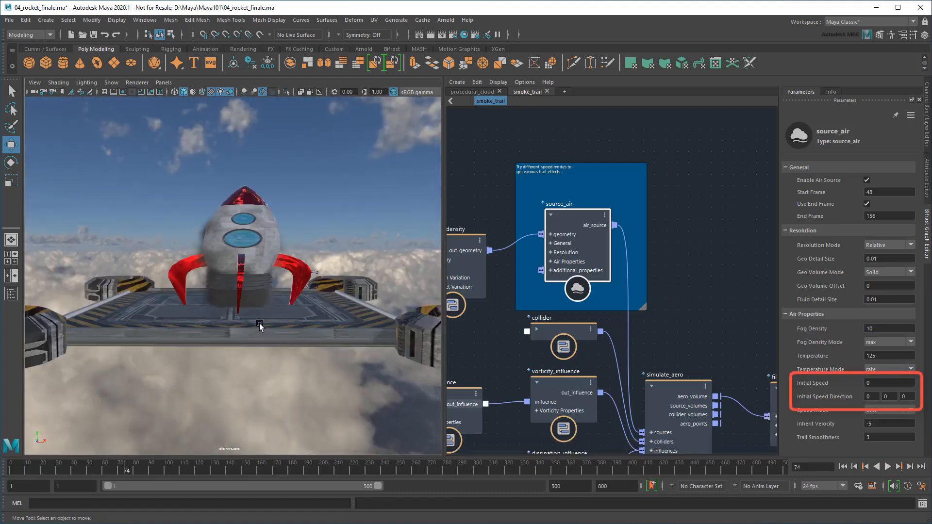
# Set source_air's Initial Speed to 0.5 and its direction Y to -1
pyautogui.click(884, 383)
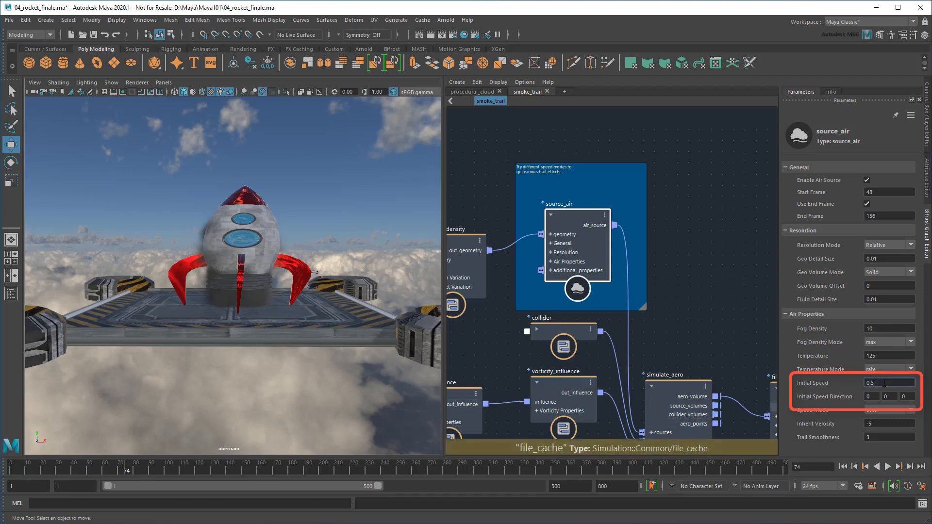
pyautogui.write('0.5')
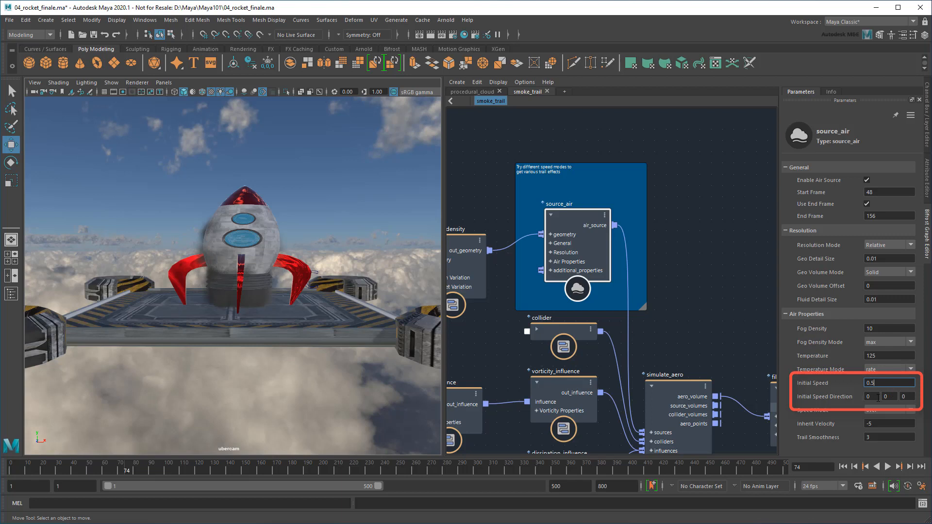
pyautogui.click(889, 397)
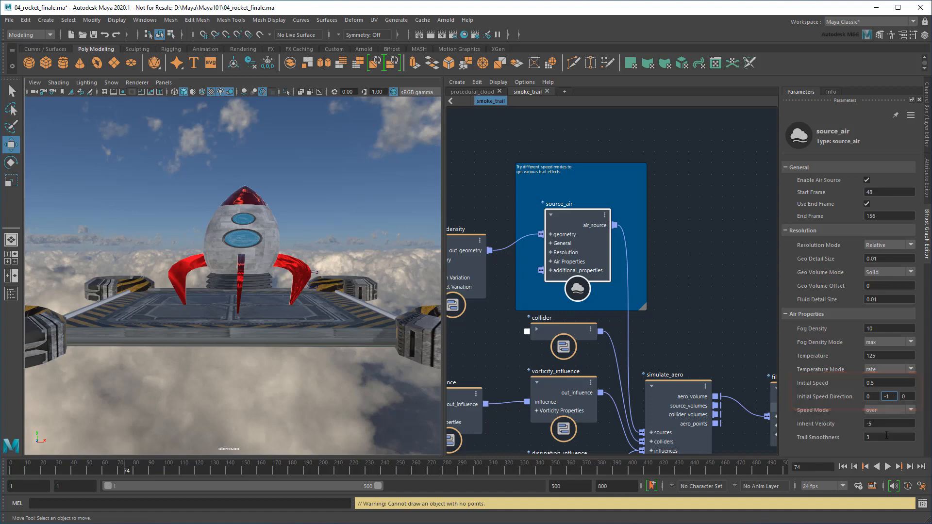
# Replay from frame 1 to 74 and inspect the smoke beneath the platform
pyautogui.click(843, 467)
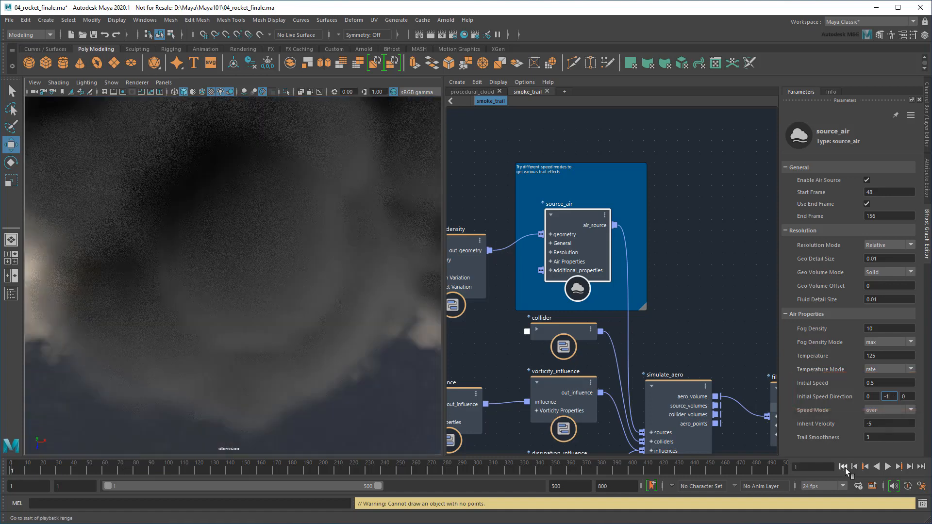
pyautogui.click(887, 467)
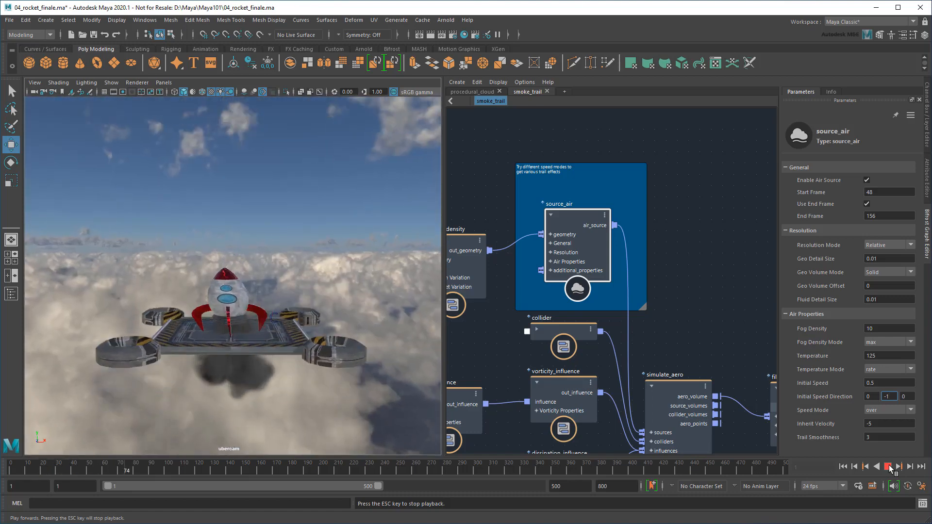
pyautogui.click(890, 466)
pyautogui.keyDown('alt'); pyautogui.moveTo(275, 382); pyautogui.dragTo(277, 352); pyautogui.keyUp('alt')
pyautogui.keyDown('alt'); pyautogui.moveTo(277, 352); pyautogui.dragTo(327, 349, button='right'); pyautogui.keyUp('alt')
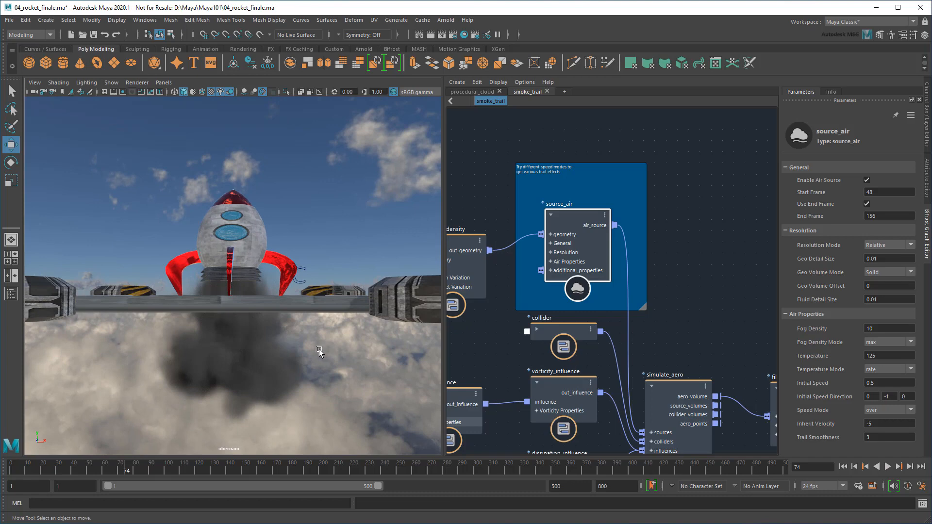
pyautogui.keyDown('alt'); pyautogui.moveTo(319, 350); pyautogui.dragTo(305, 348, button='right'); pyautogui.keyUp('alt')
pyautogui.keyDown('alt'); pyautogui.moveTo(304, 347); pyautogui.dragTo(308, 364); pyautogui.keyUp('alt')
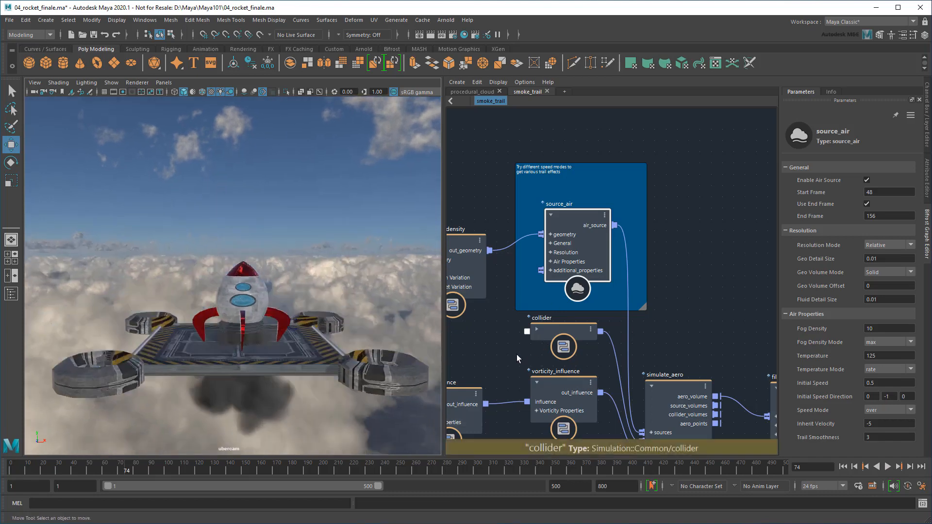
# Move the four influence nodes down in the graph to make room
pyautogui.scroll(-1, 584, 288)
pyautogui.keyDown('alt'); pyautogui.moveTo(506, 393); pyautogui.dragTo(621, 262, button='middle'); pyautogui.keyUp('alt')
pyautogui.moveTo(694, 399); pyautogui.dragTo(461, 273)
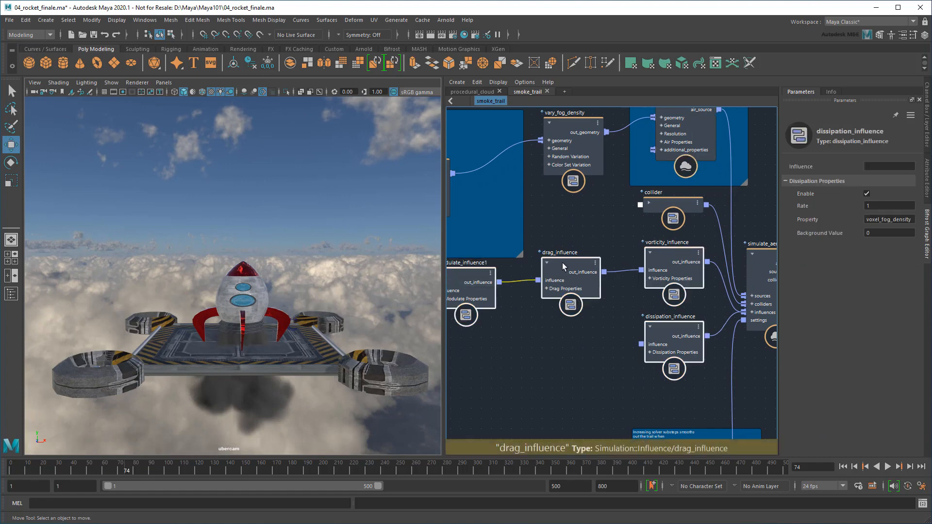
pyautogui.moveTo(563, 263); pyautogui.dragTo(558, 313)
pyautogui.click(590, 266)
pyautogui.press('q')
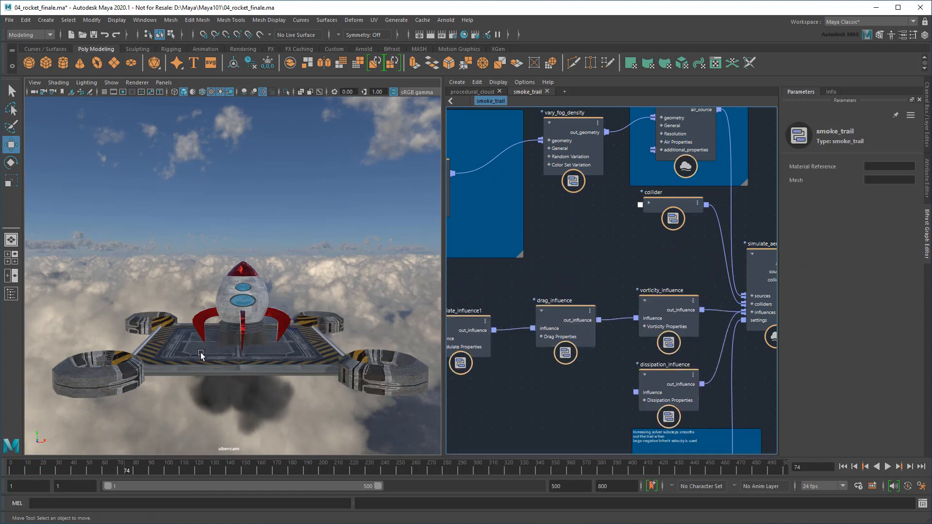
# Bring the platform mesh into the graph and connect it to the collider geometry
pyautogui.click(187, 351)
pyautogui.click(11, 294)
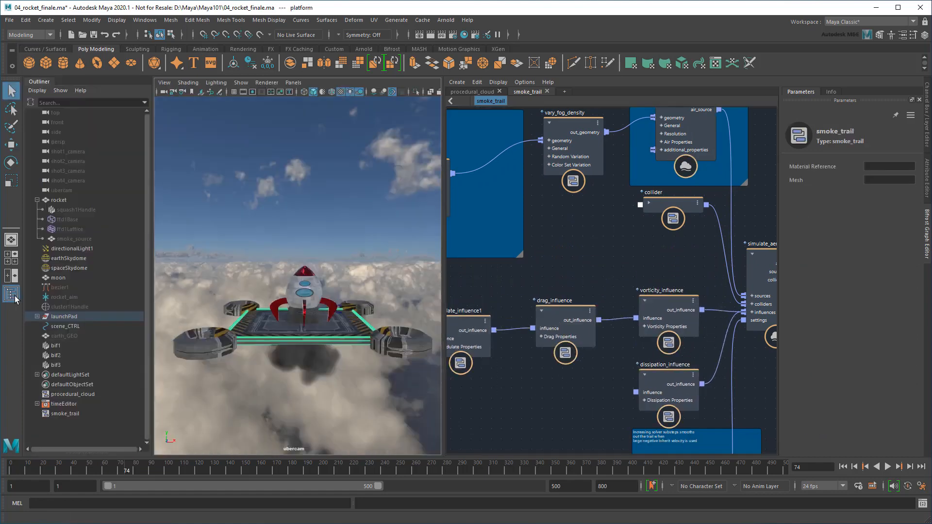
pyautogui.click(37, 316)
pyautogui.moveTo(68, 365); pyautogui.dragTo(549, 240, button='middle')
pyautogui.click(648, 201)
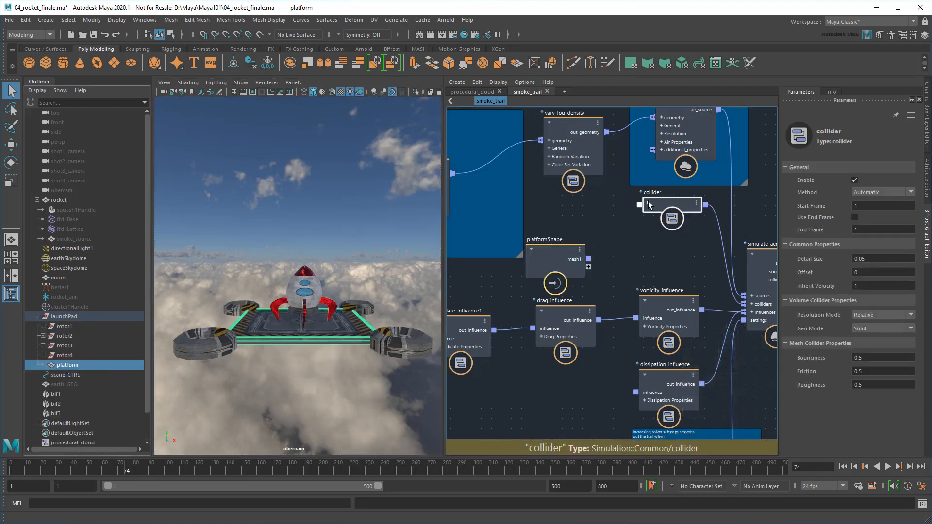
pyautogui.click(648, 203)
pyautogui.moveTo(589, 259); pyautogui.dragTo(639, 220)
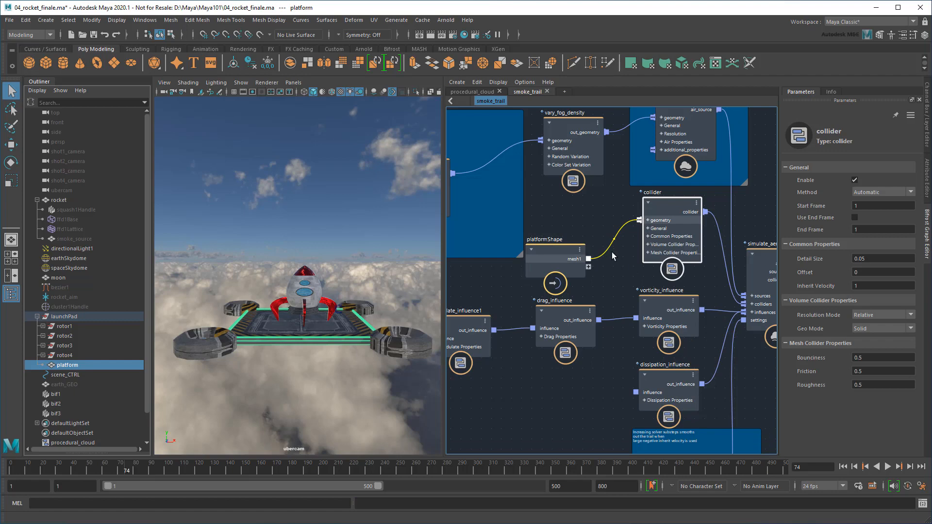
# Set dissipation_influence Rate to 5 and close the Bifrost Graph Editor
pyautogui.click(13, 295)
pyautogui.click(39, 296)
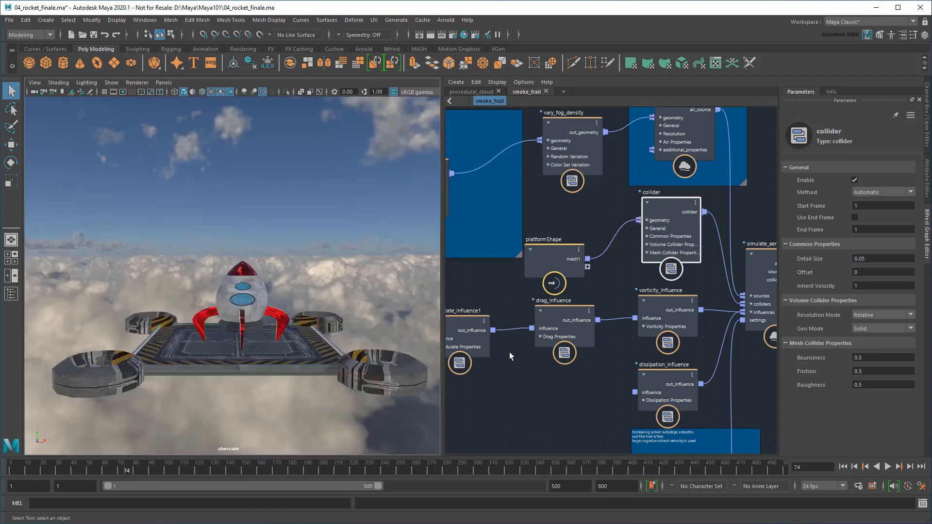
pyautogui.click(653, 373)
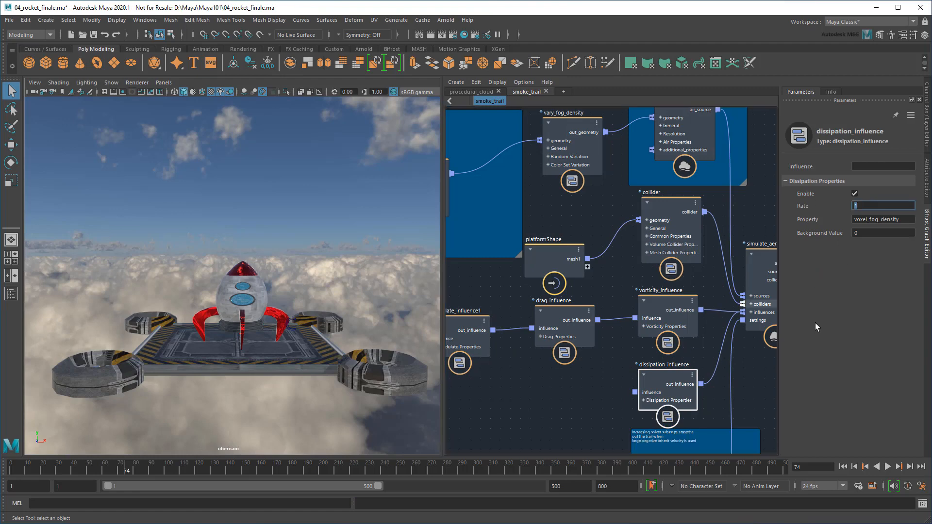
pyautogui.write('5')
pyautogui.press('Return')
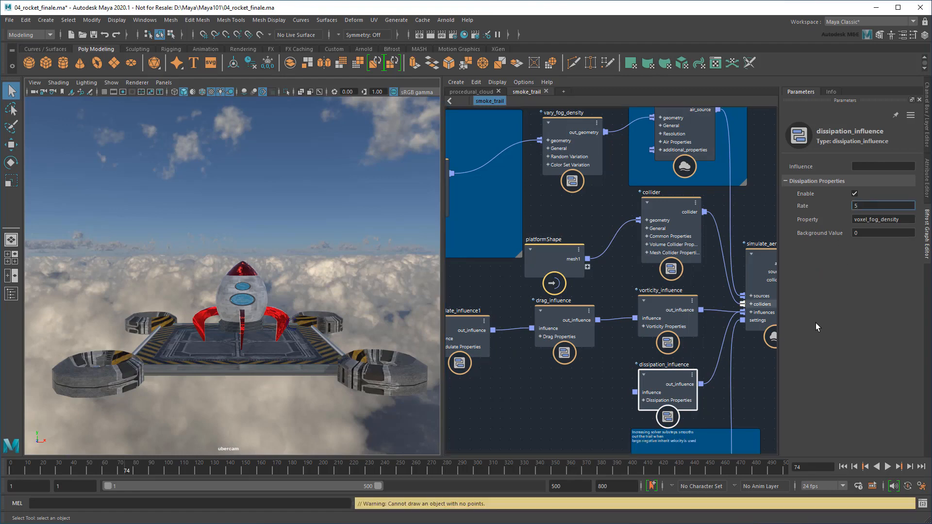
pyautogui.click(928, 136)
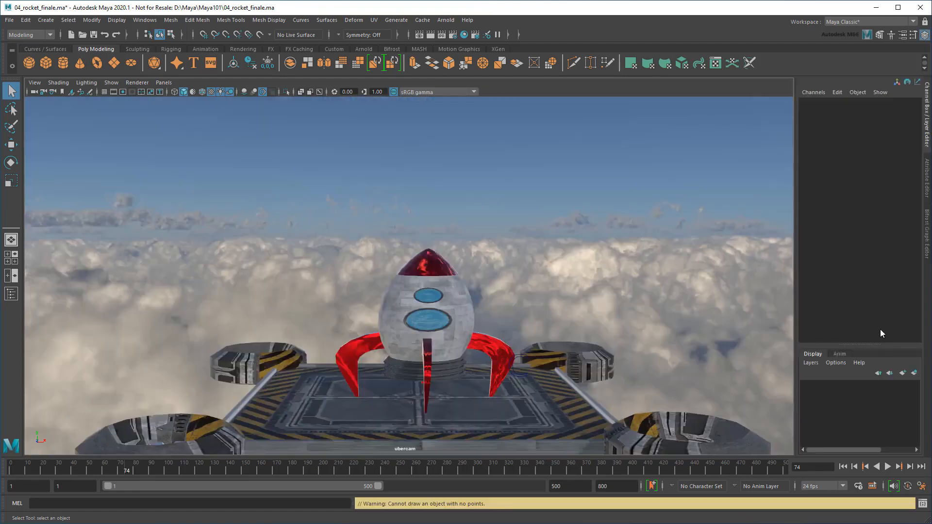
# Play the animation from frame 1 and stop at frame 131
pyautogui.click(843, 466)
pyautogui.click(888, 467)
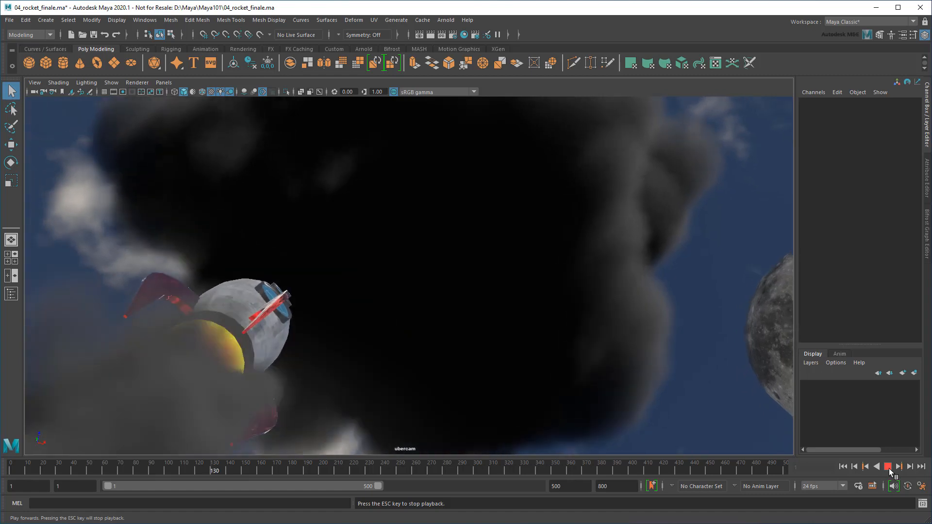
pyautogui.click(888, 466)
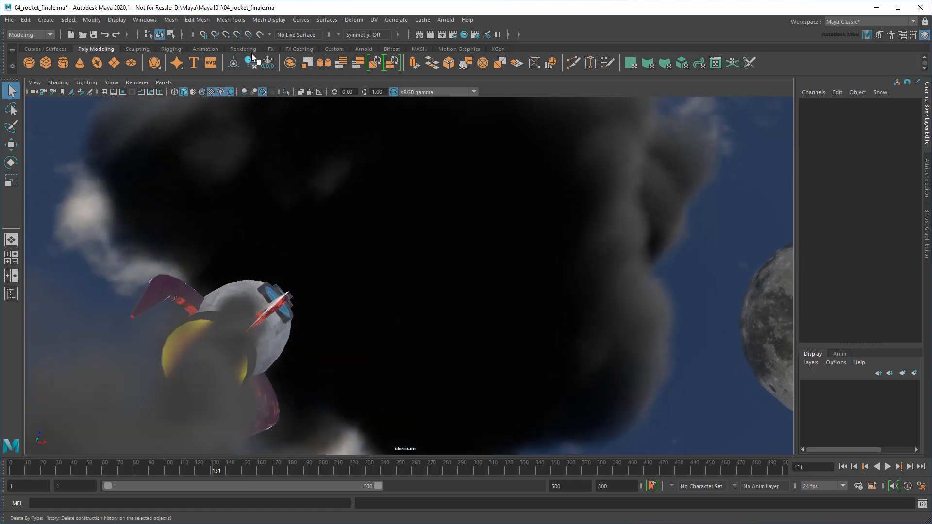
pyautogui.click(148, 18)
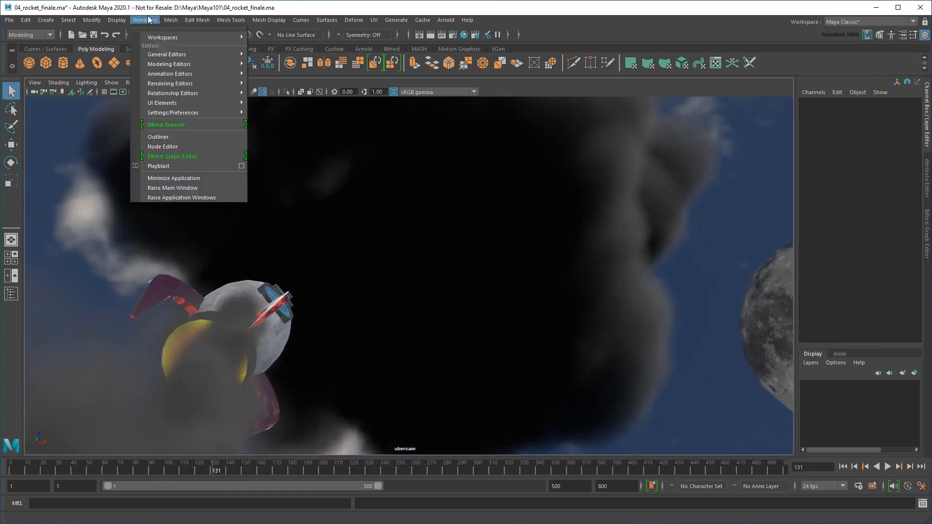
# Create the finale_playblast.mp4 playblast and watch it in the player
pyautogui.click(200, 167)
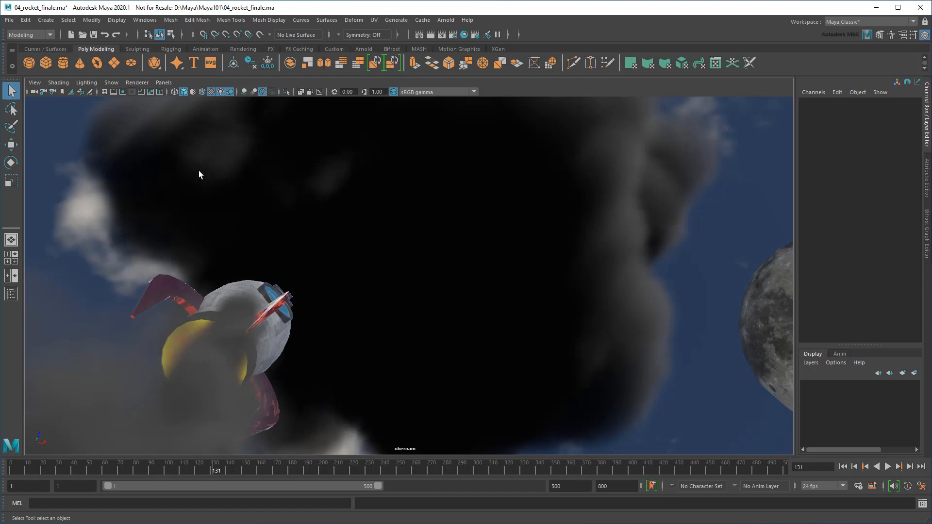
pyautogui.click(448, 21)
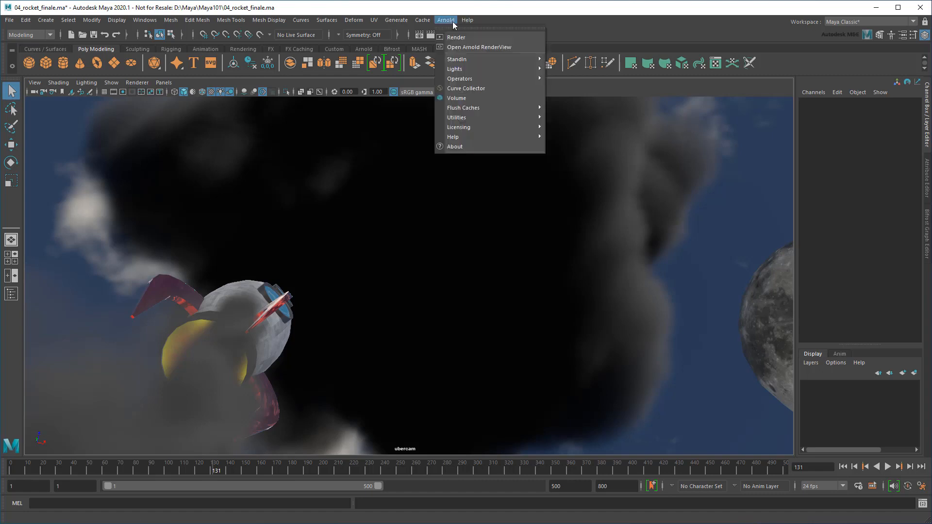
# Test-render frame 131 in Arnold RenderView, then close the render window
pyautogui.click(476, 42)
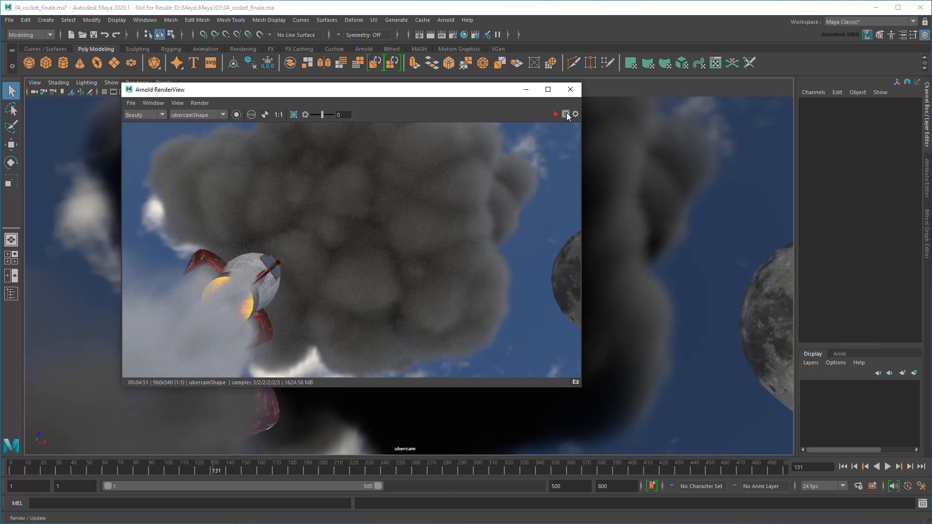
pyautogui.click(571, 89)
pyautogui.click(453, 35)
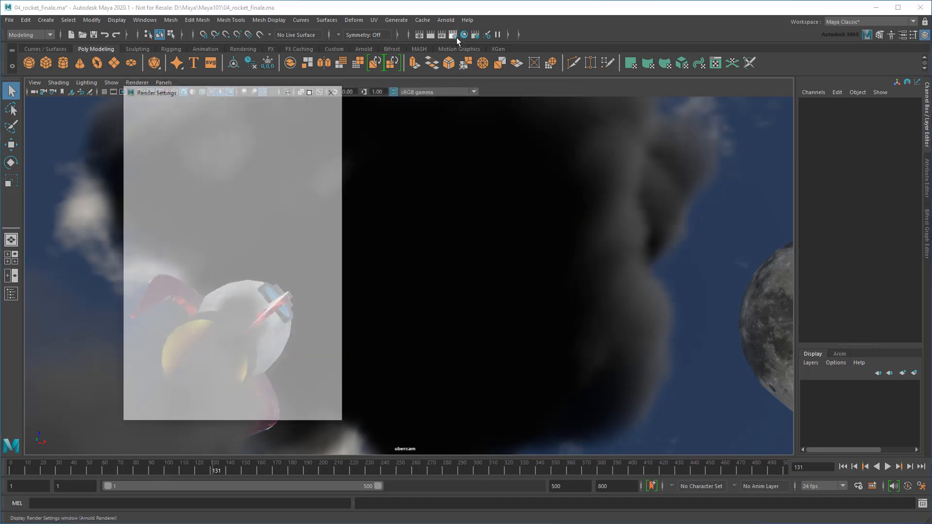
# In Render Settings, set frame numbering to name.#.ext and the End frame to 500
pyautogui.click(258, 306)
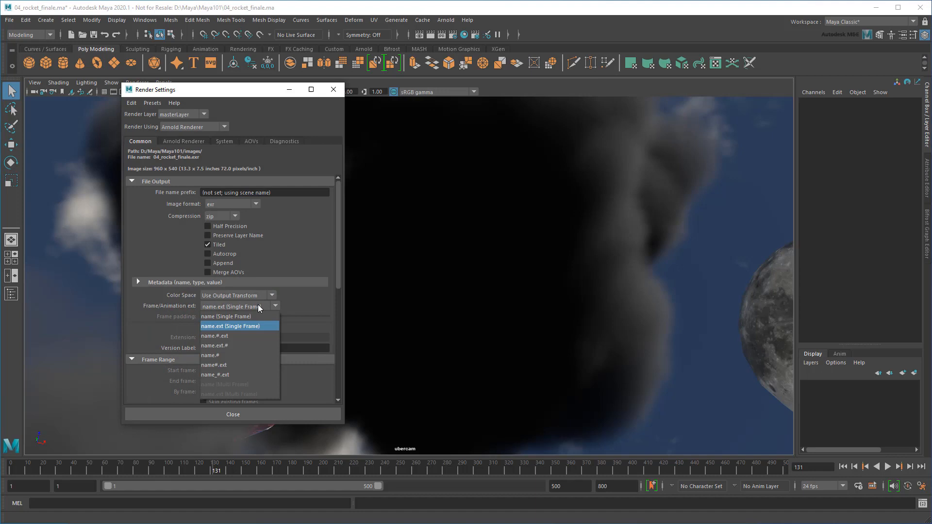
pyautogui.click(253, 335)
pyautogui.moveTo(337, 236); pyautogui.dragTo(339, 286)
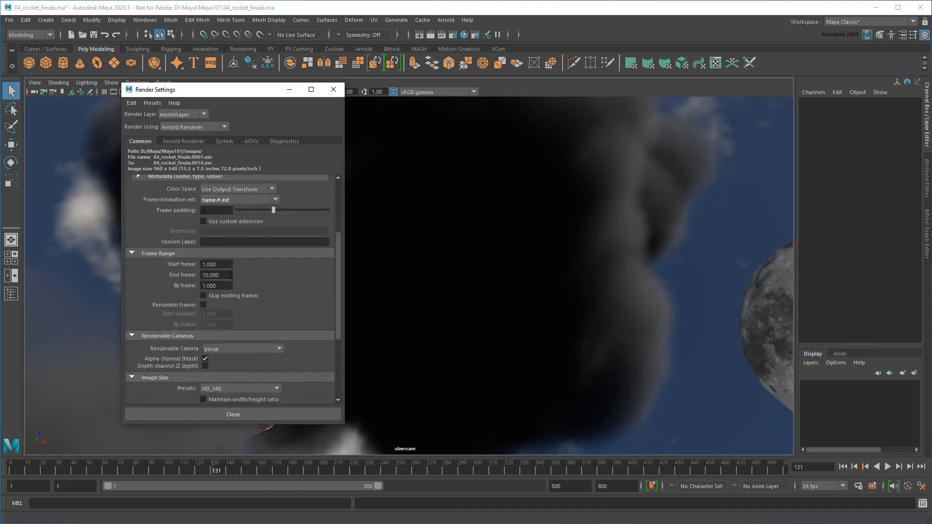
pyautogui.doubleClick(216, 274)
pyautogui.write('500')
pyautogui.click(223, 413)
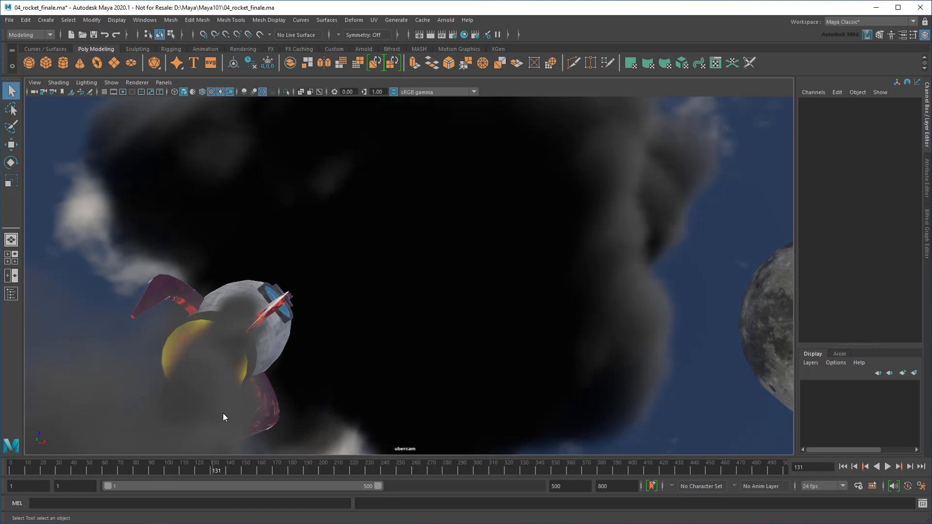
# Switch to the Rendering menu set, start a Batch Render, and bring up the test2 EXR sequence in djv_view
pyautogui.click(45, 34)
pyautogui.click(21, 84)
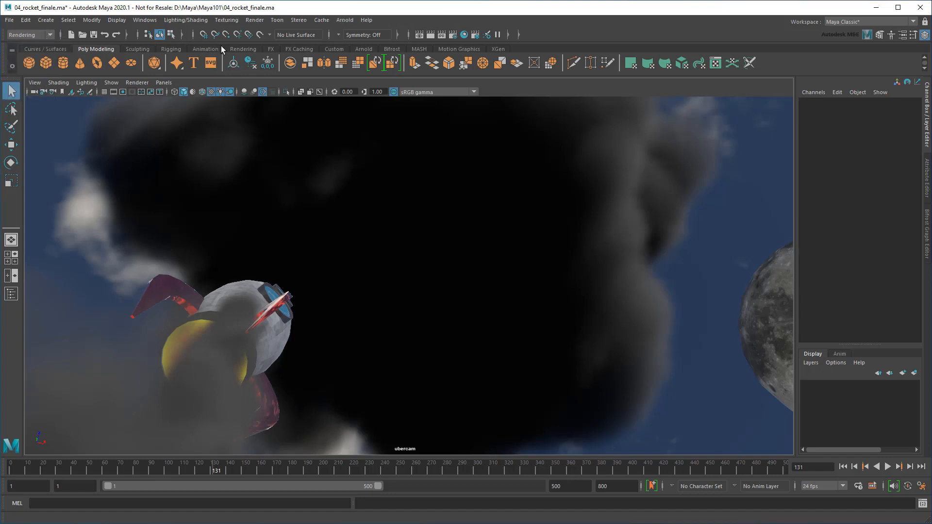
pyautogui.click(254, 20)
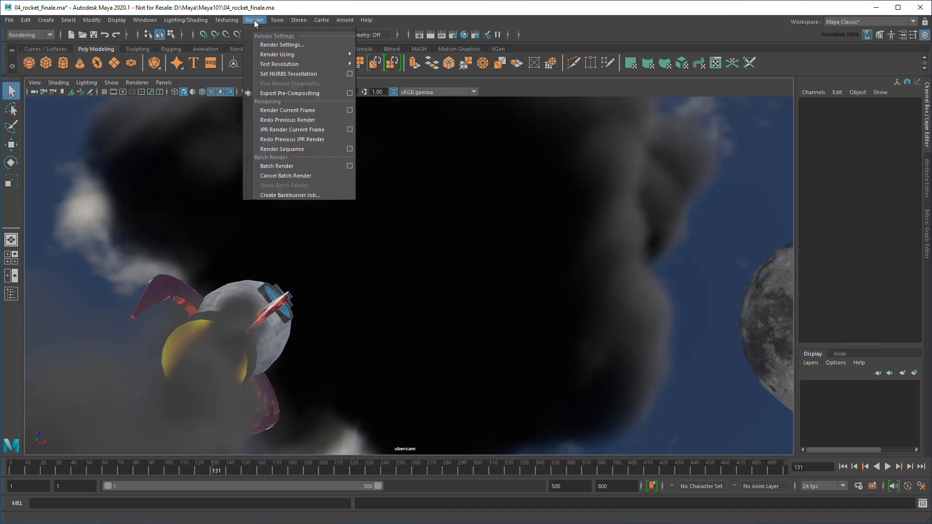
pyautogui.click(320, 166)
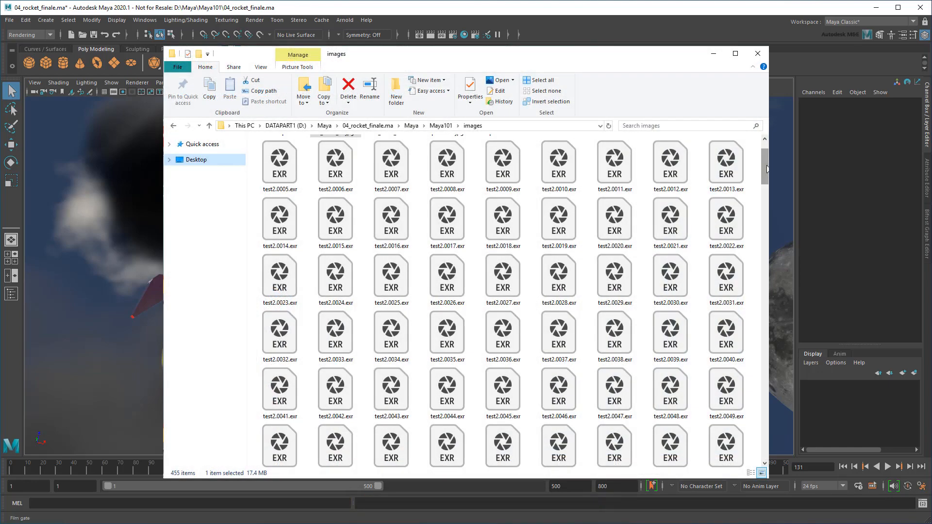
pyautogui.moveTo(766, 197); pyautogui.dragTo(767, 283)
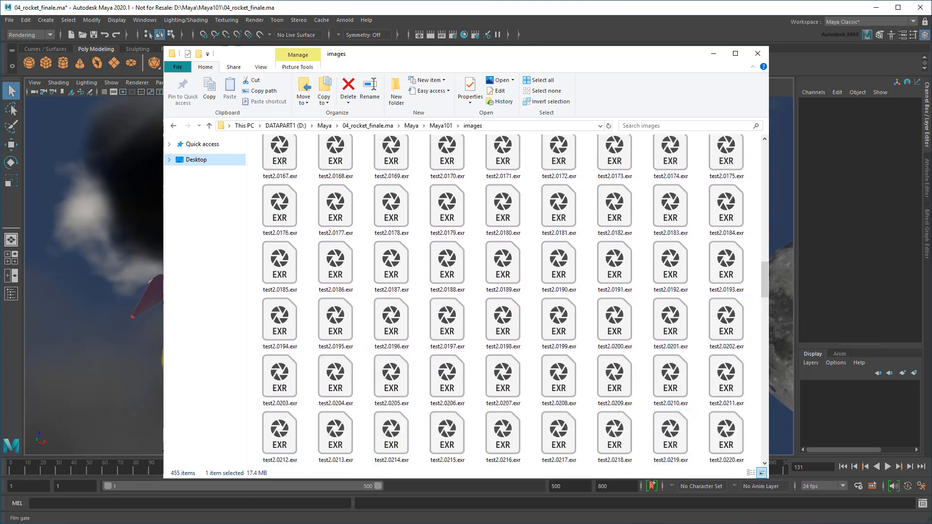
pyautogui.hotkey('alt', 'Tab')
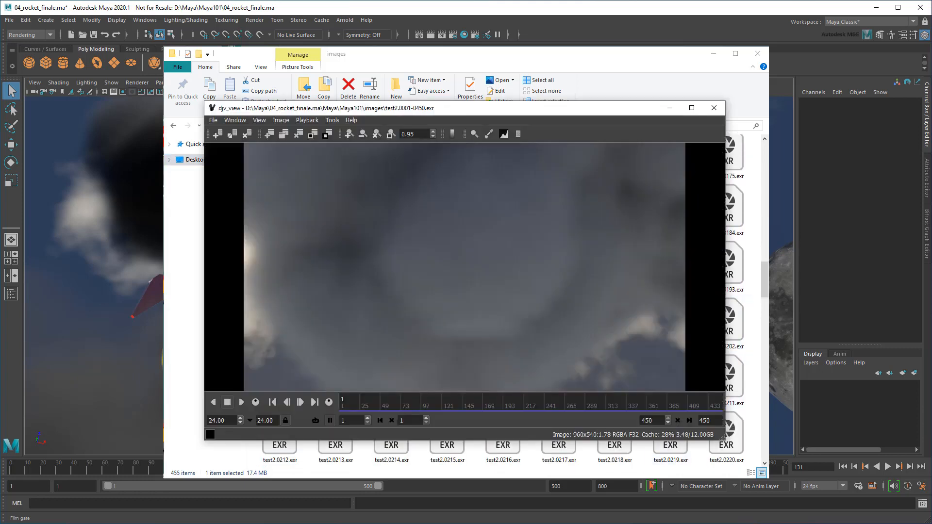
# Play the test2 EXR sequence in djv_view, stopping around frame 423 beneath the moon
pyautogui.click(240, 403)
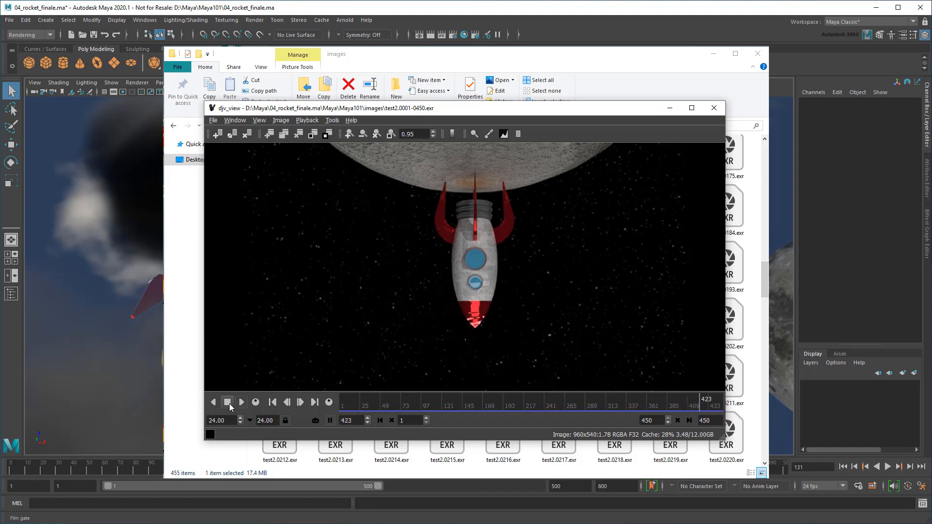
pyautogui.click(229, 404)
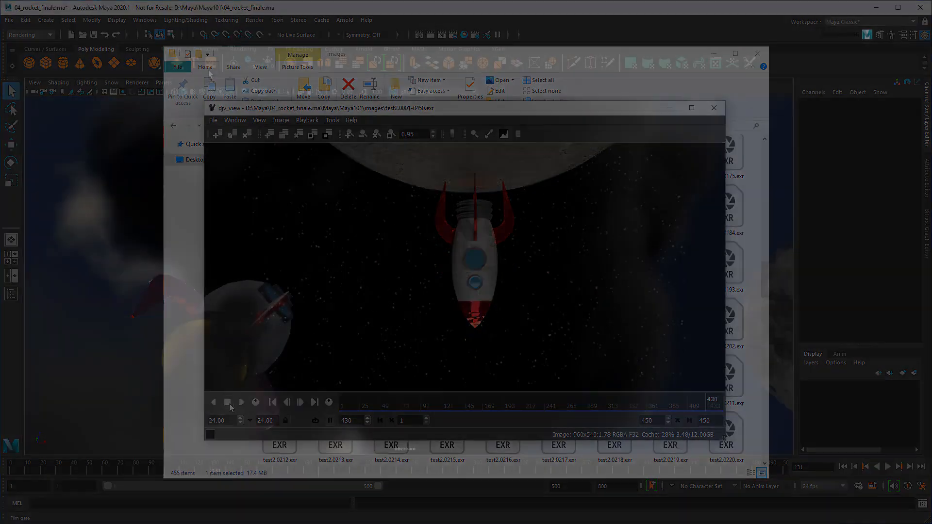